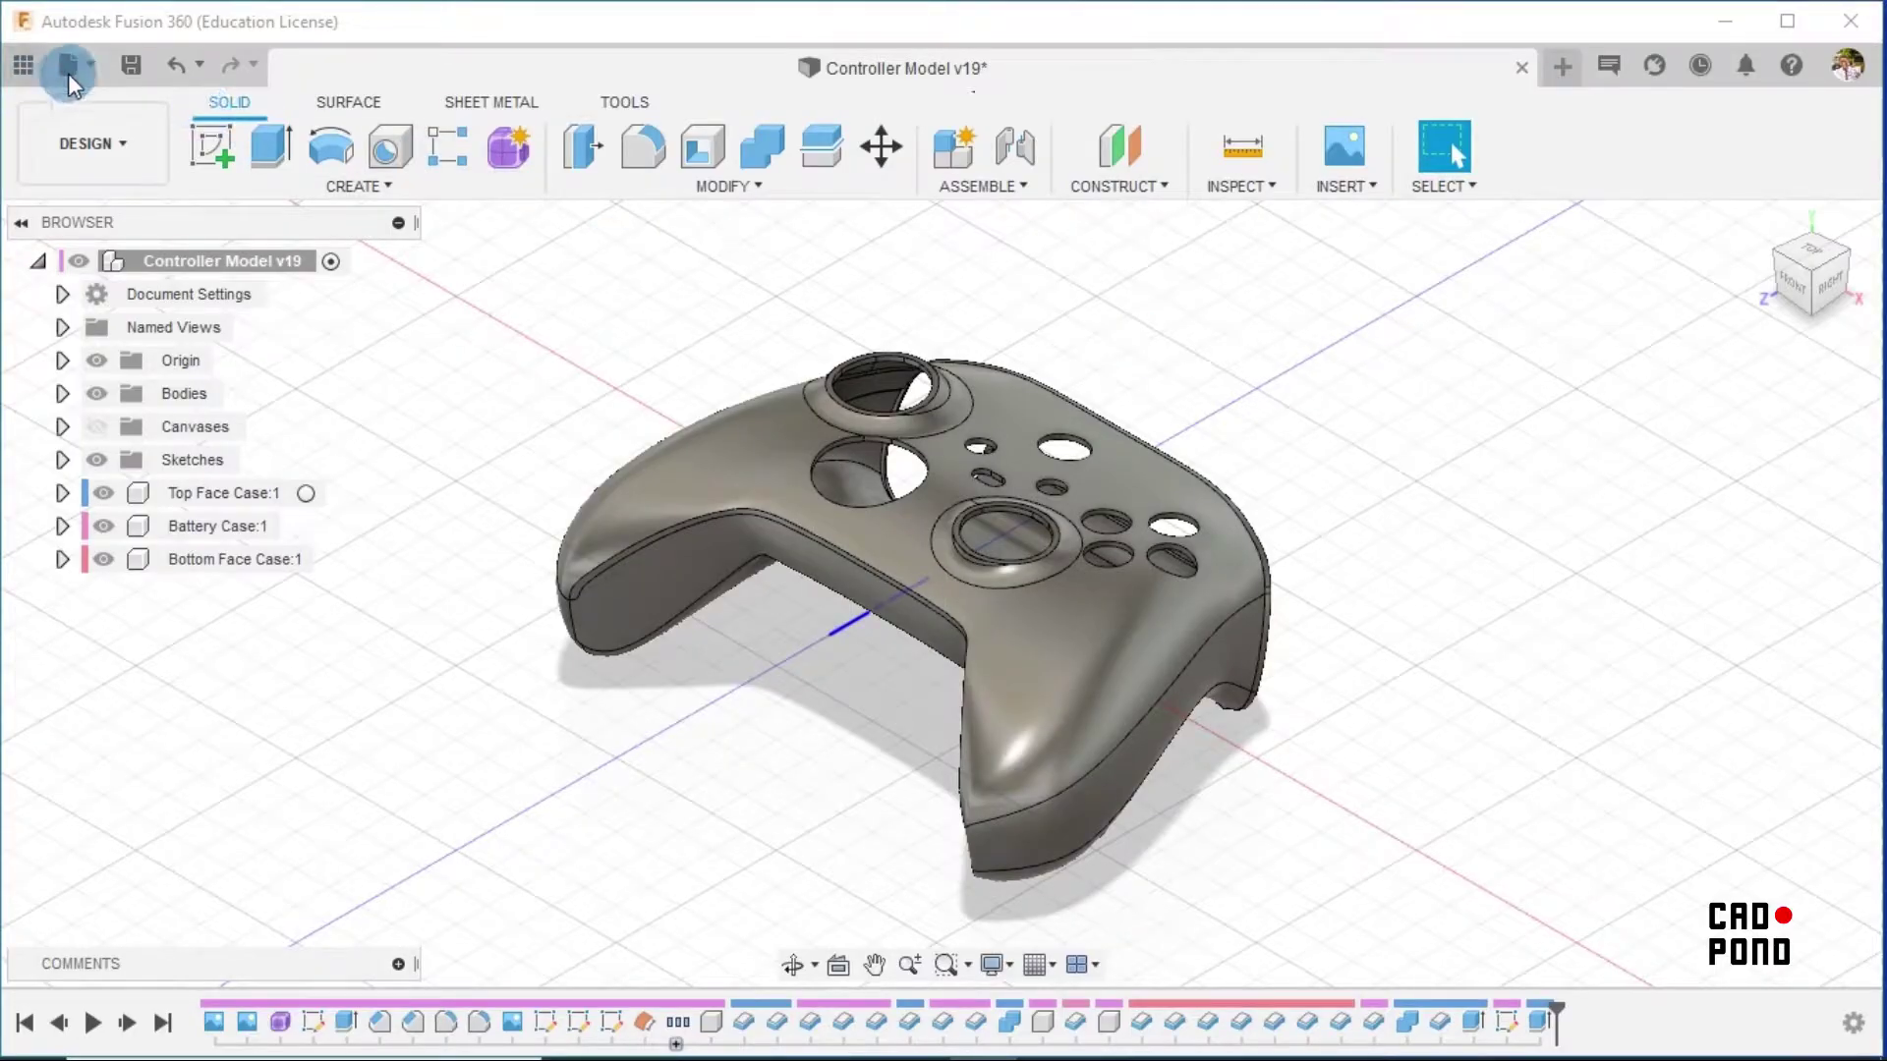
Create a new design with a sketch on the XZ ground plane, then return to Controller Model v19
left_click(71, 73)
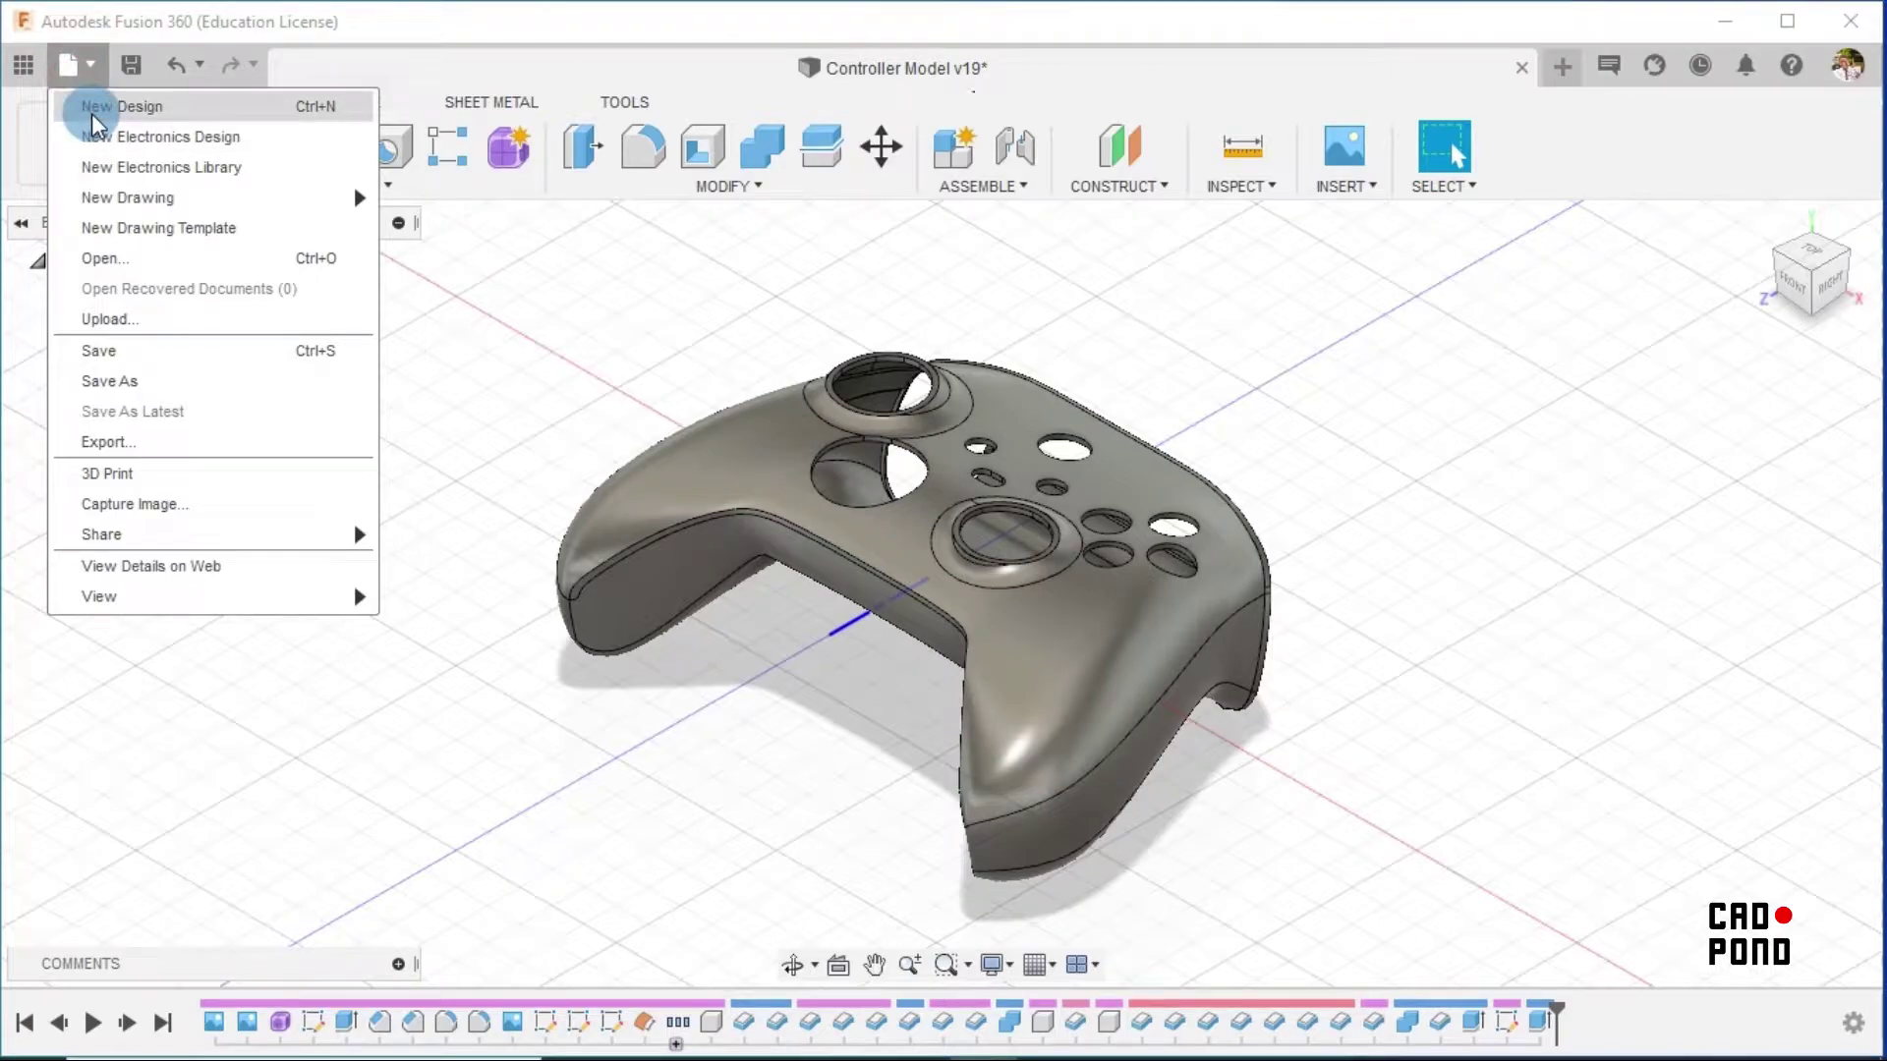
left_click(93, 116)
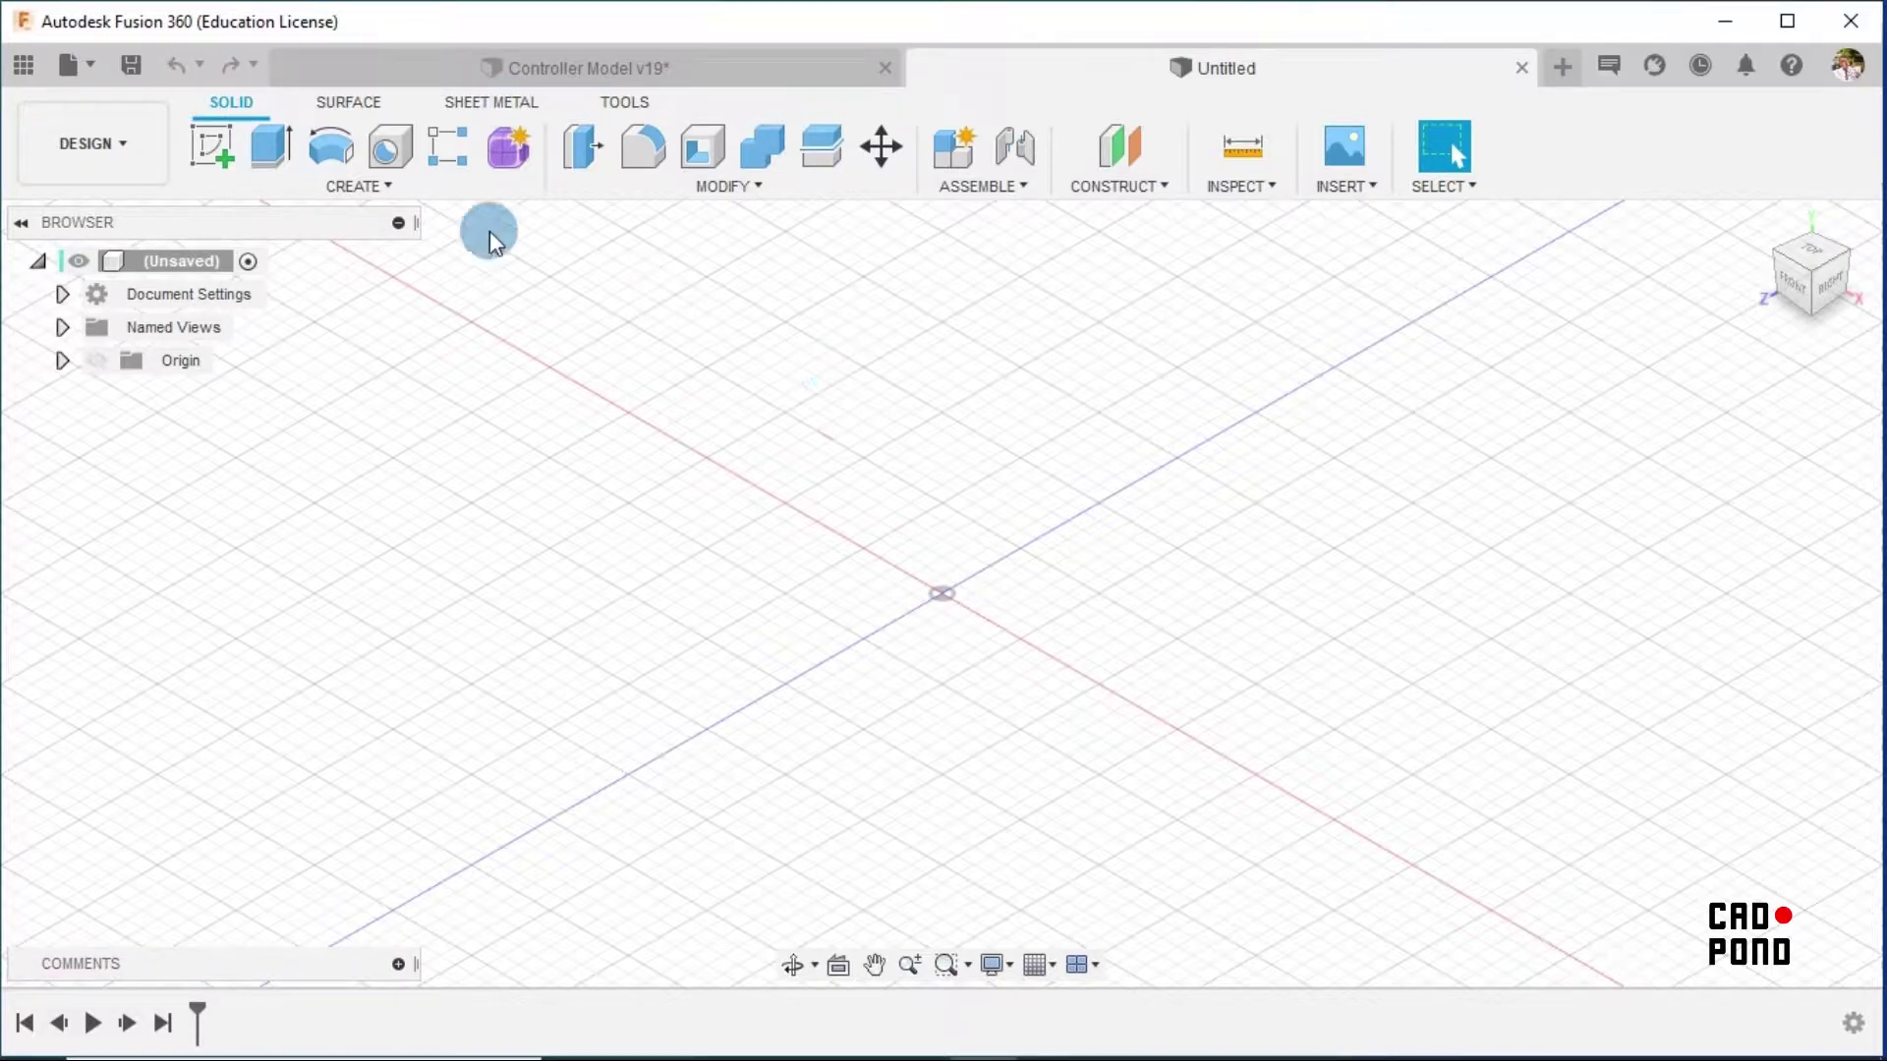
left_click(220, 146)
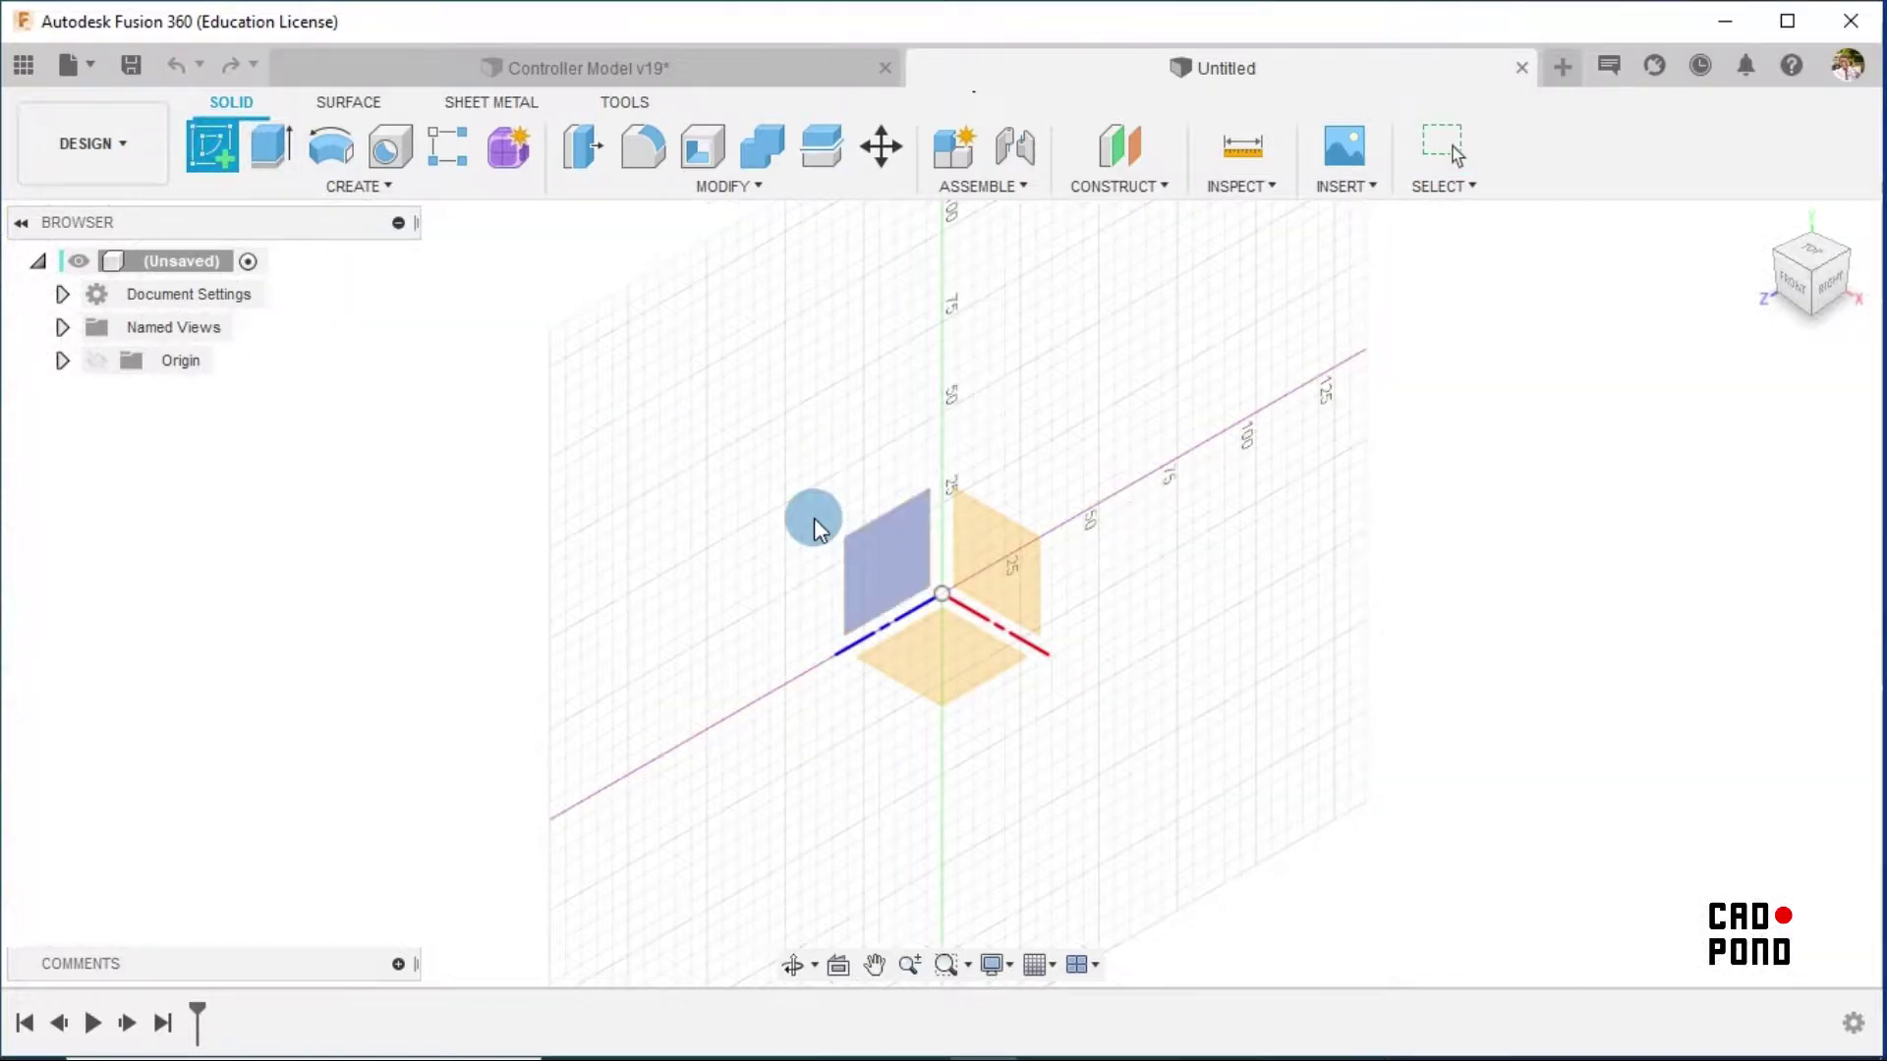
left_click(950, 661)
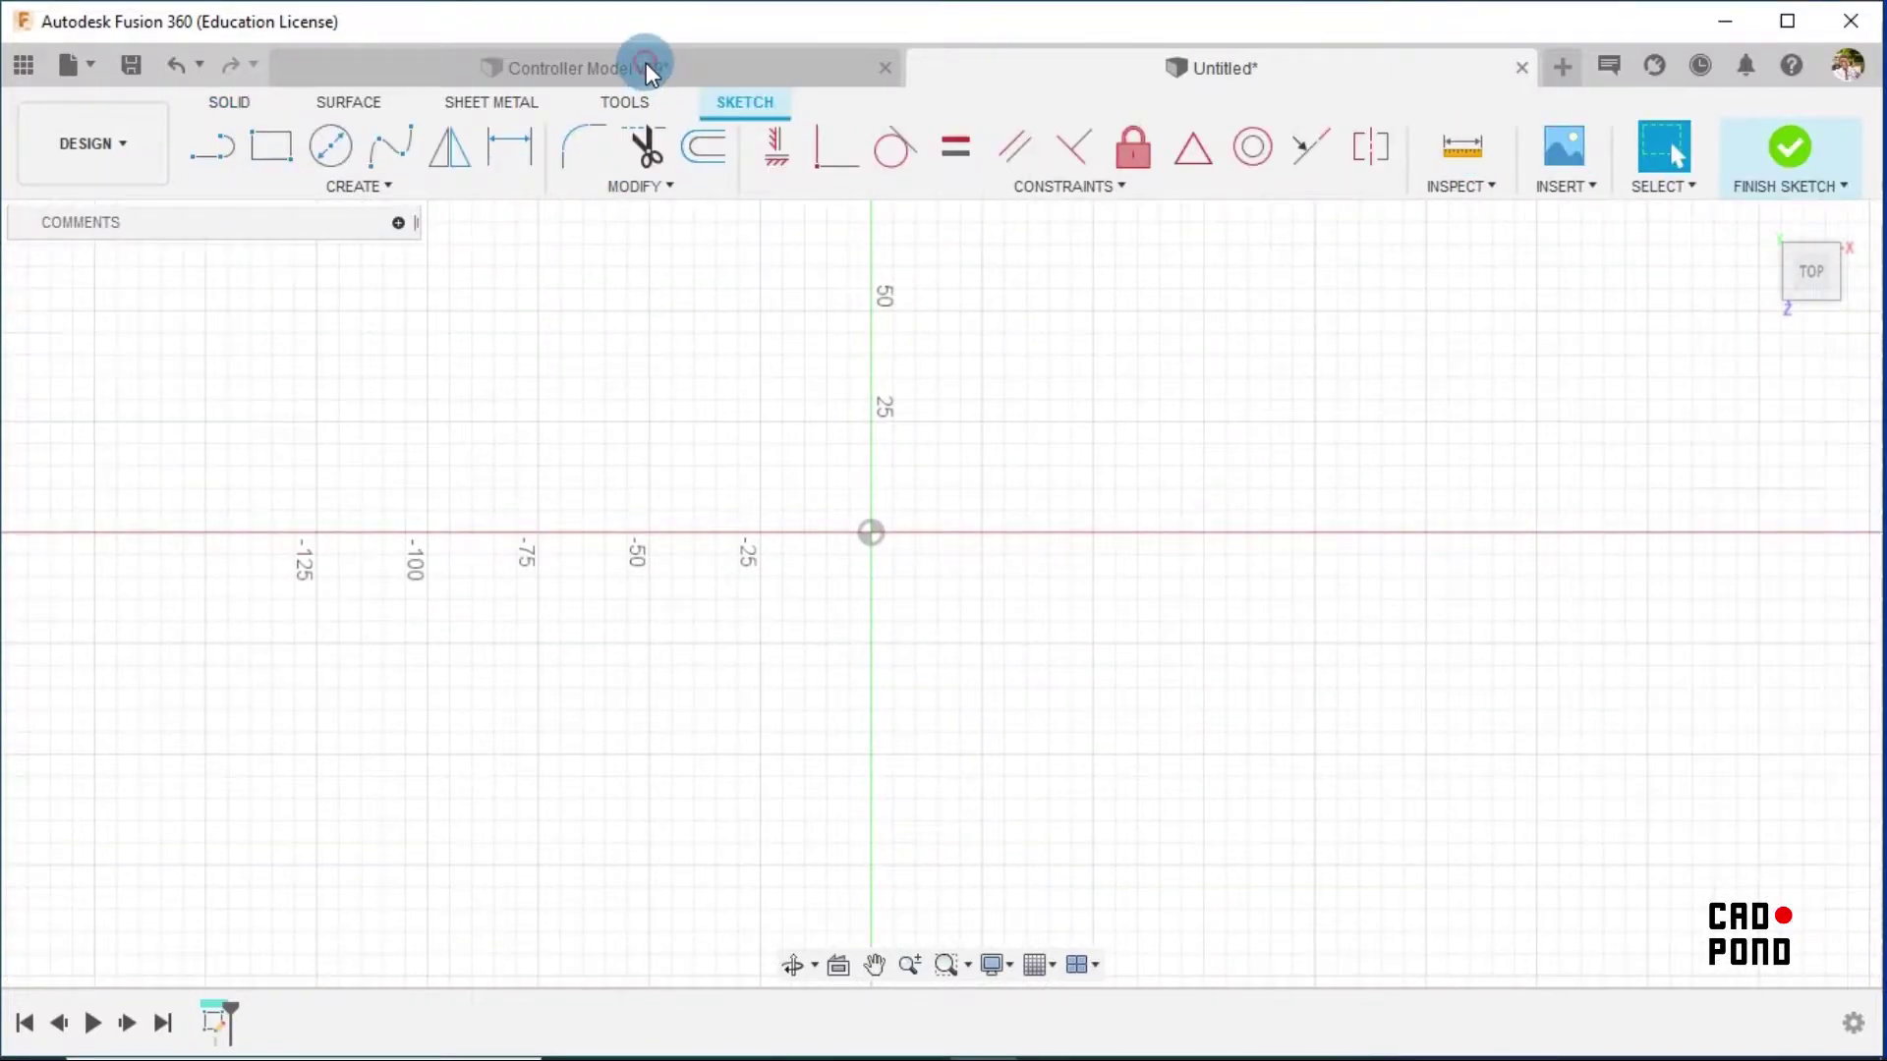
left_click(649, 67)
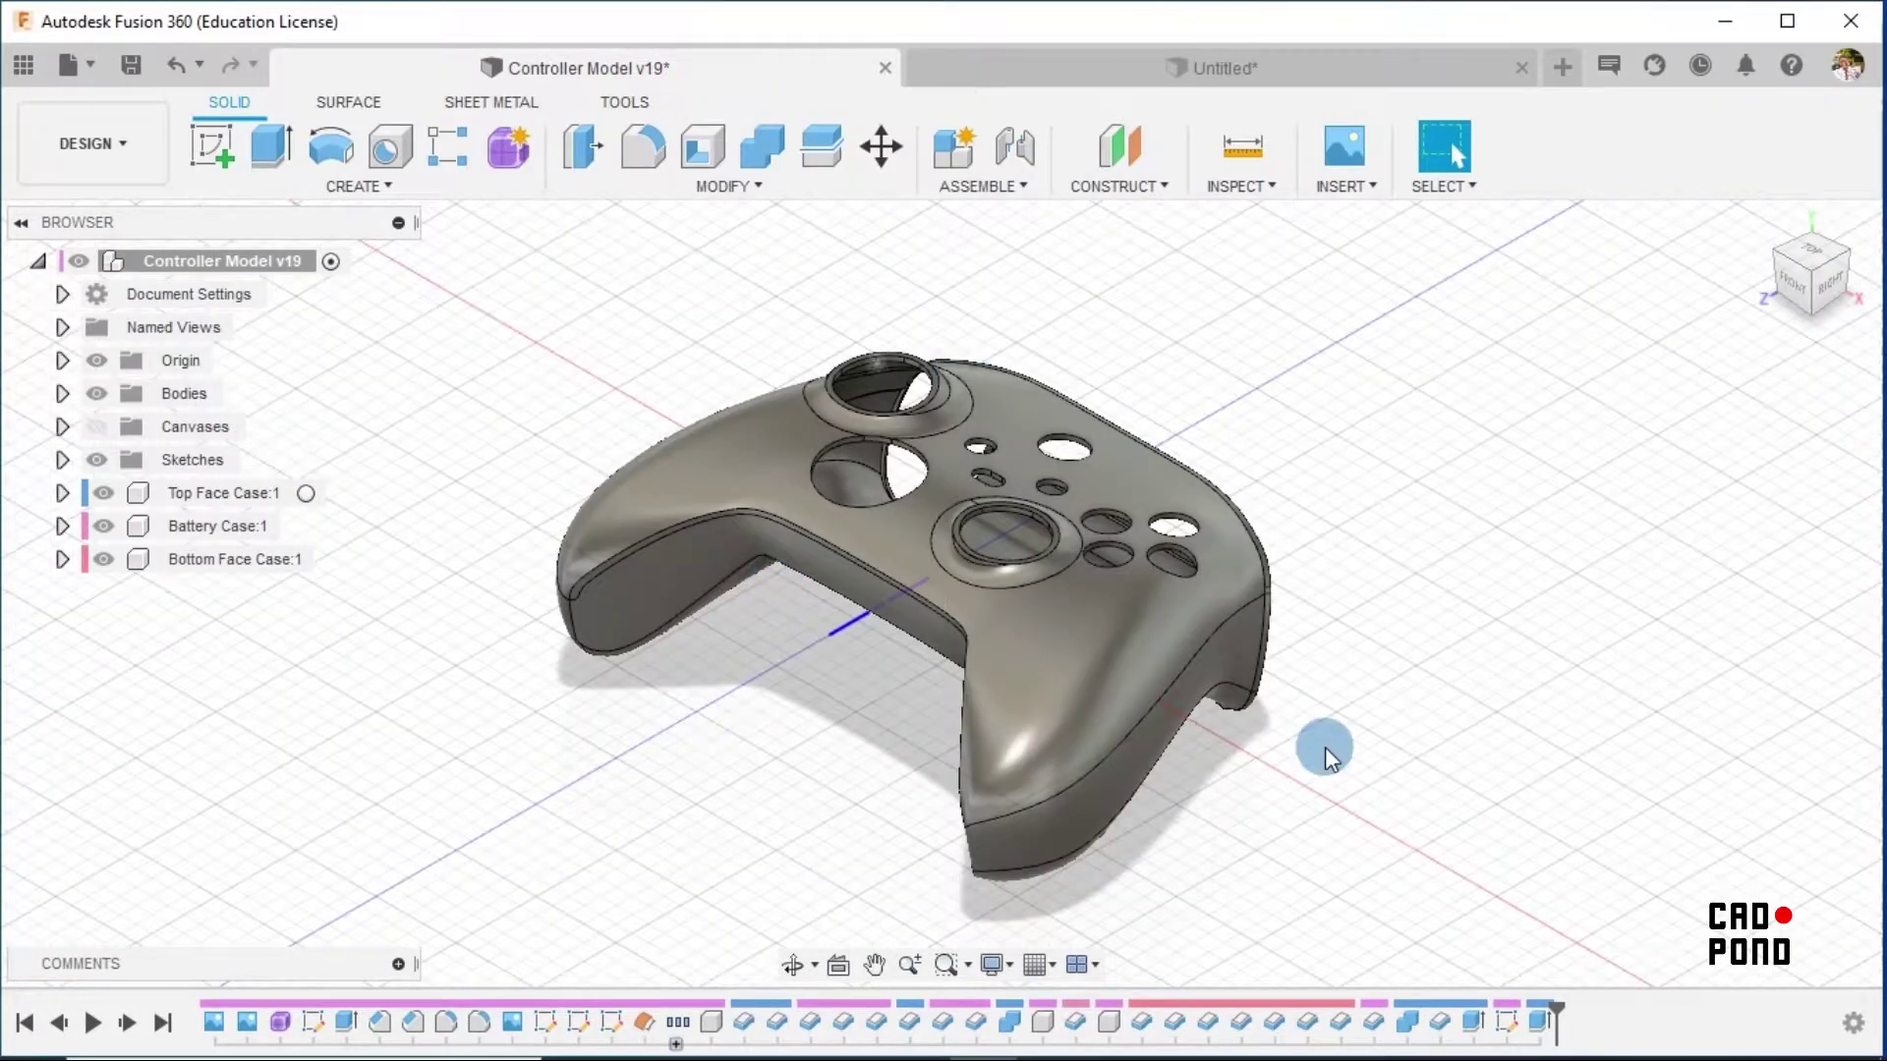
Show Sketch2's dimensioned hole layout on the controller, inspect the Ø11.15 hole, and return to Home view
left_click(62, 459)
left_click(120, 493)
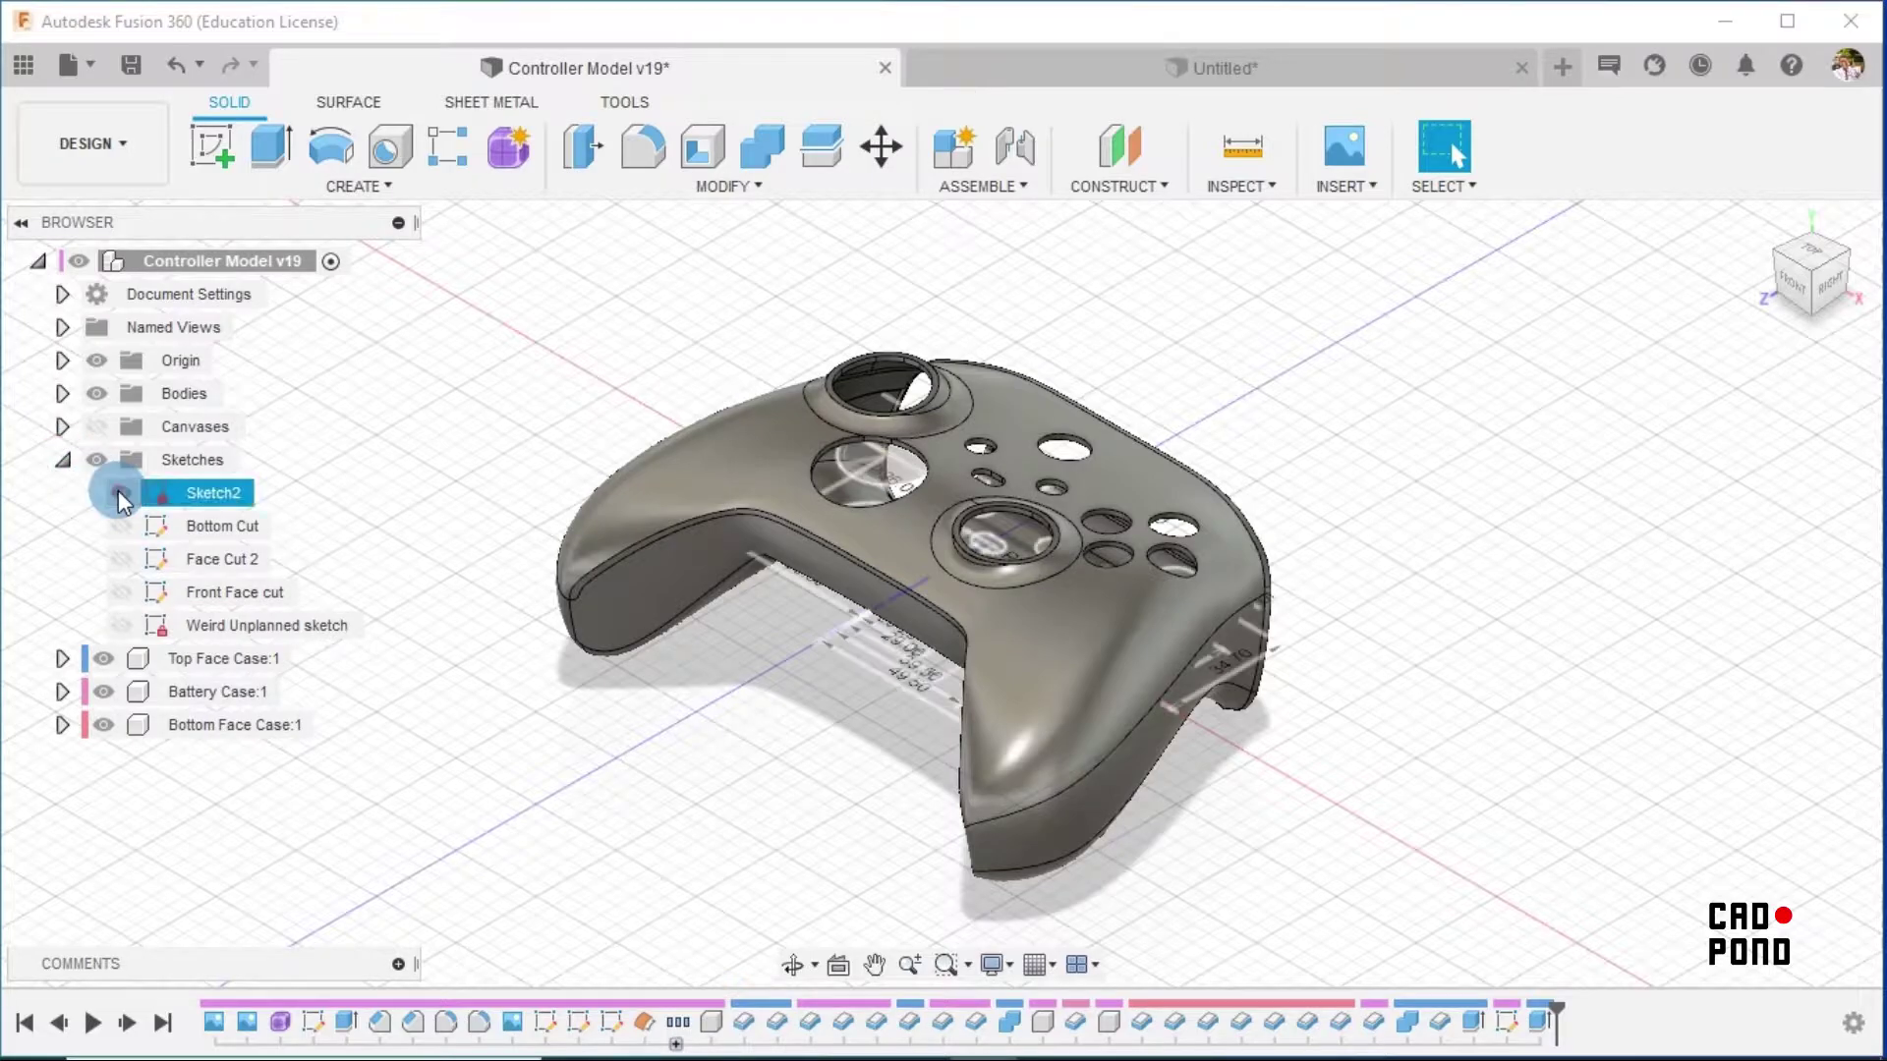
scroll(1225, 613, "up", 5)
scroll(1221, 609, "up", 3)
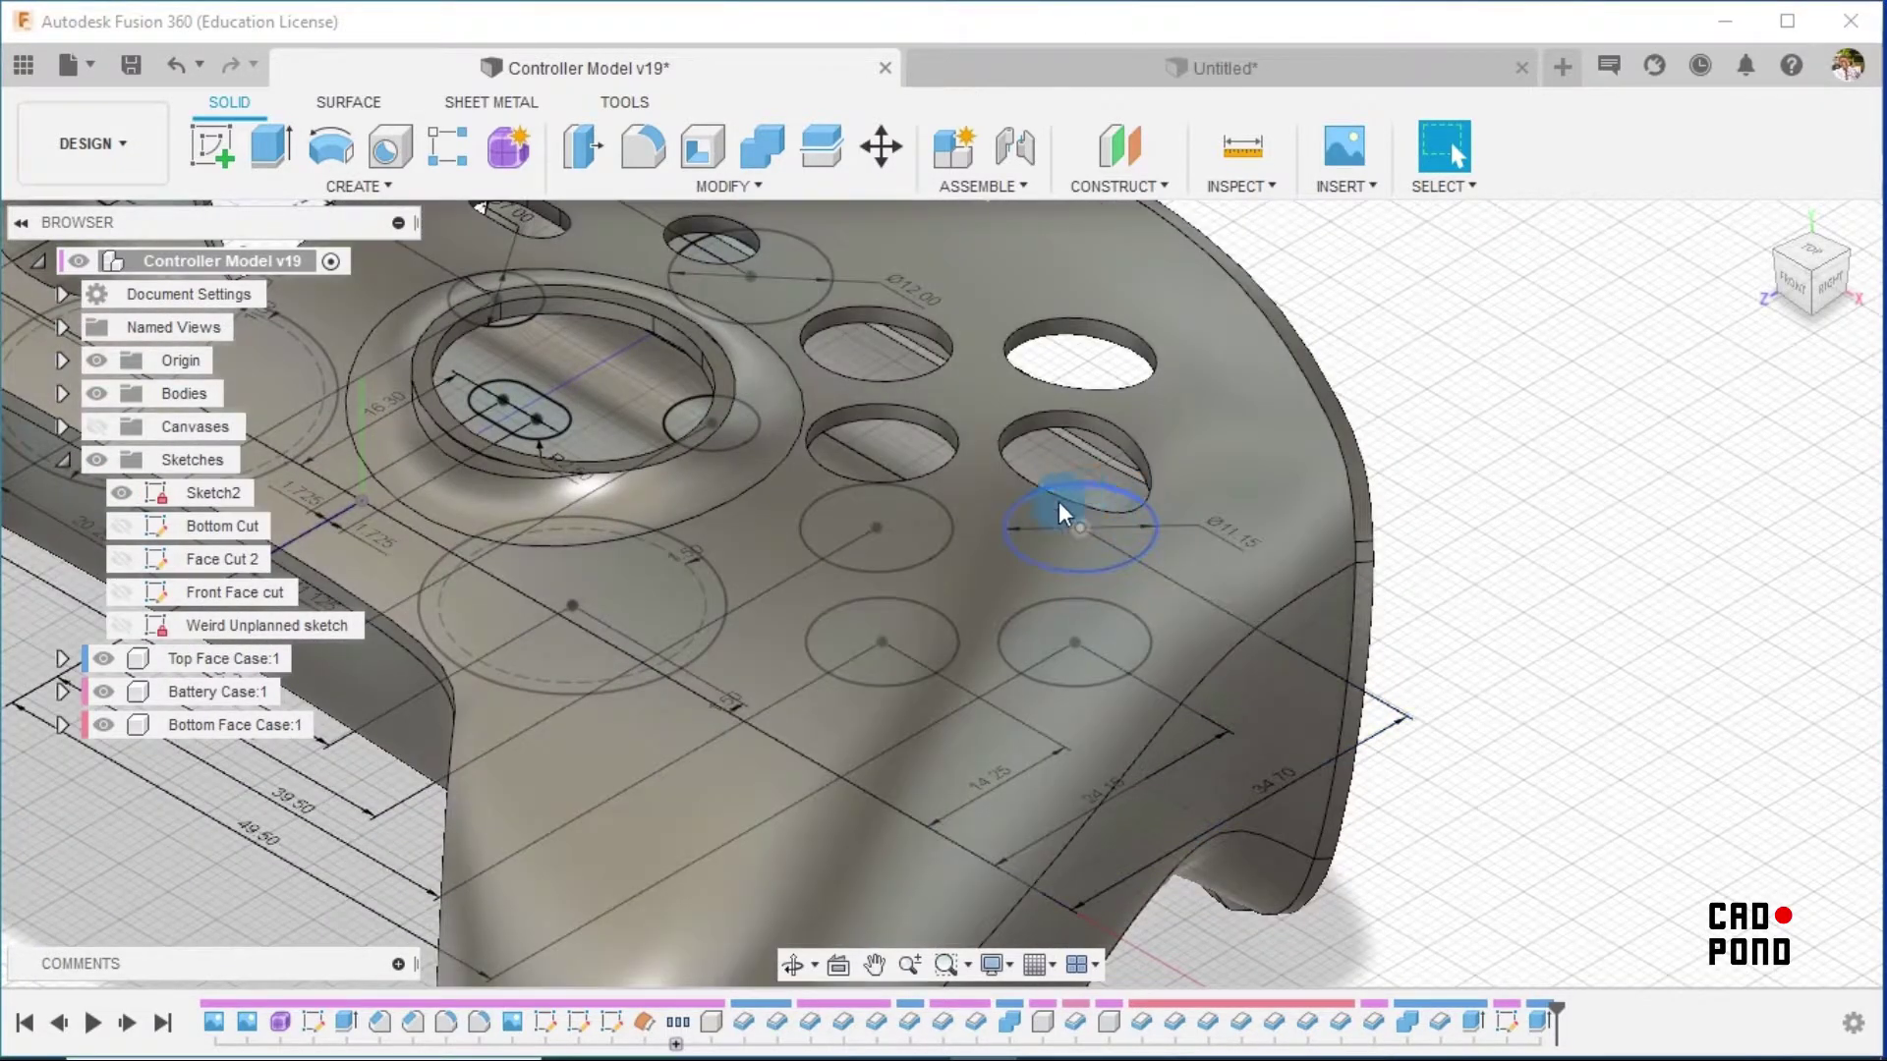
scroll(1240, 519, "up", 5)
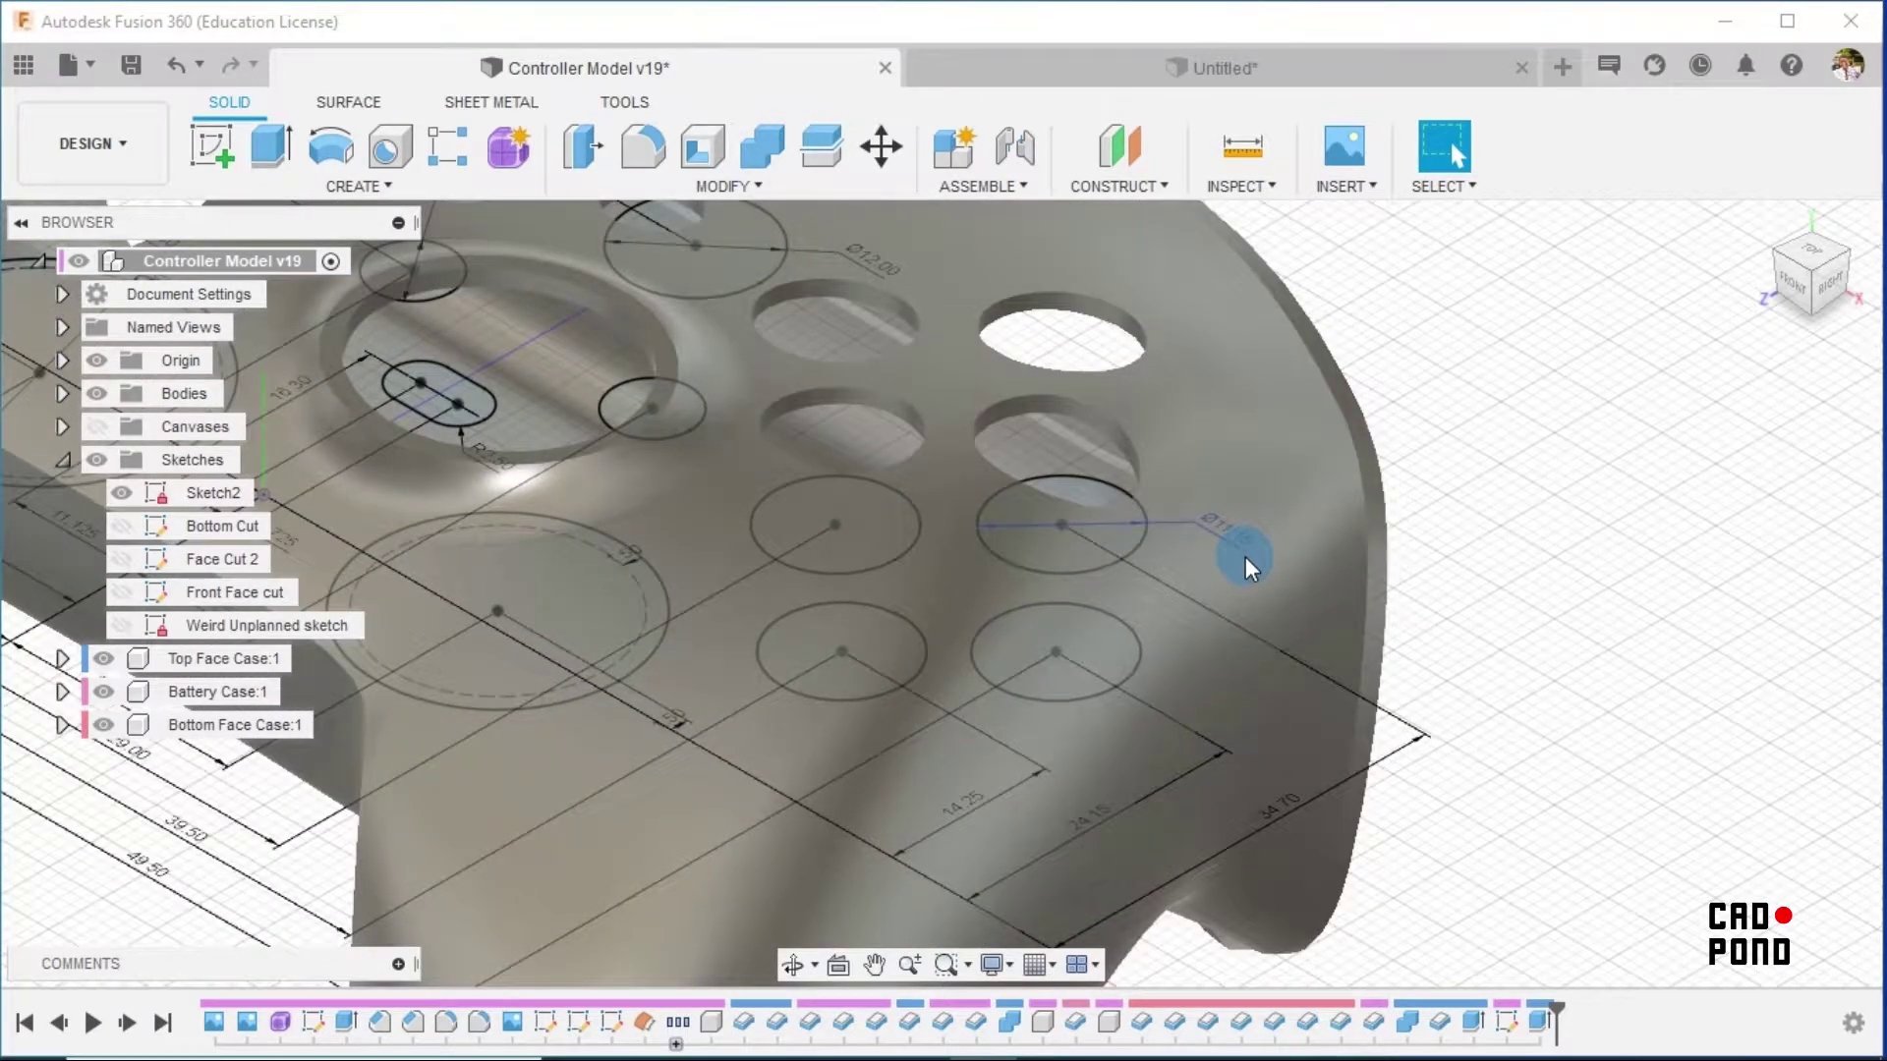
scroll(1179, 516, "down", 4)
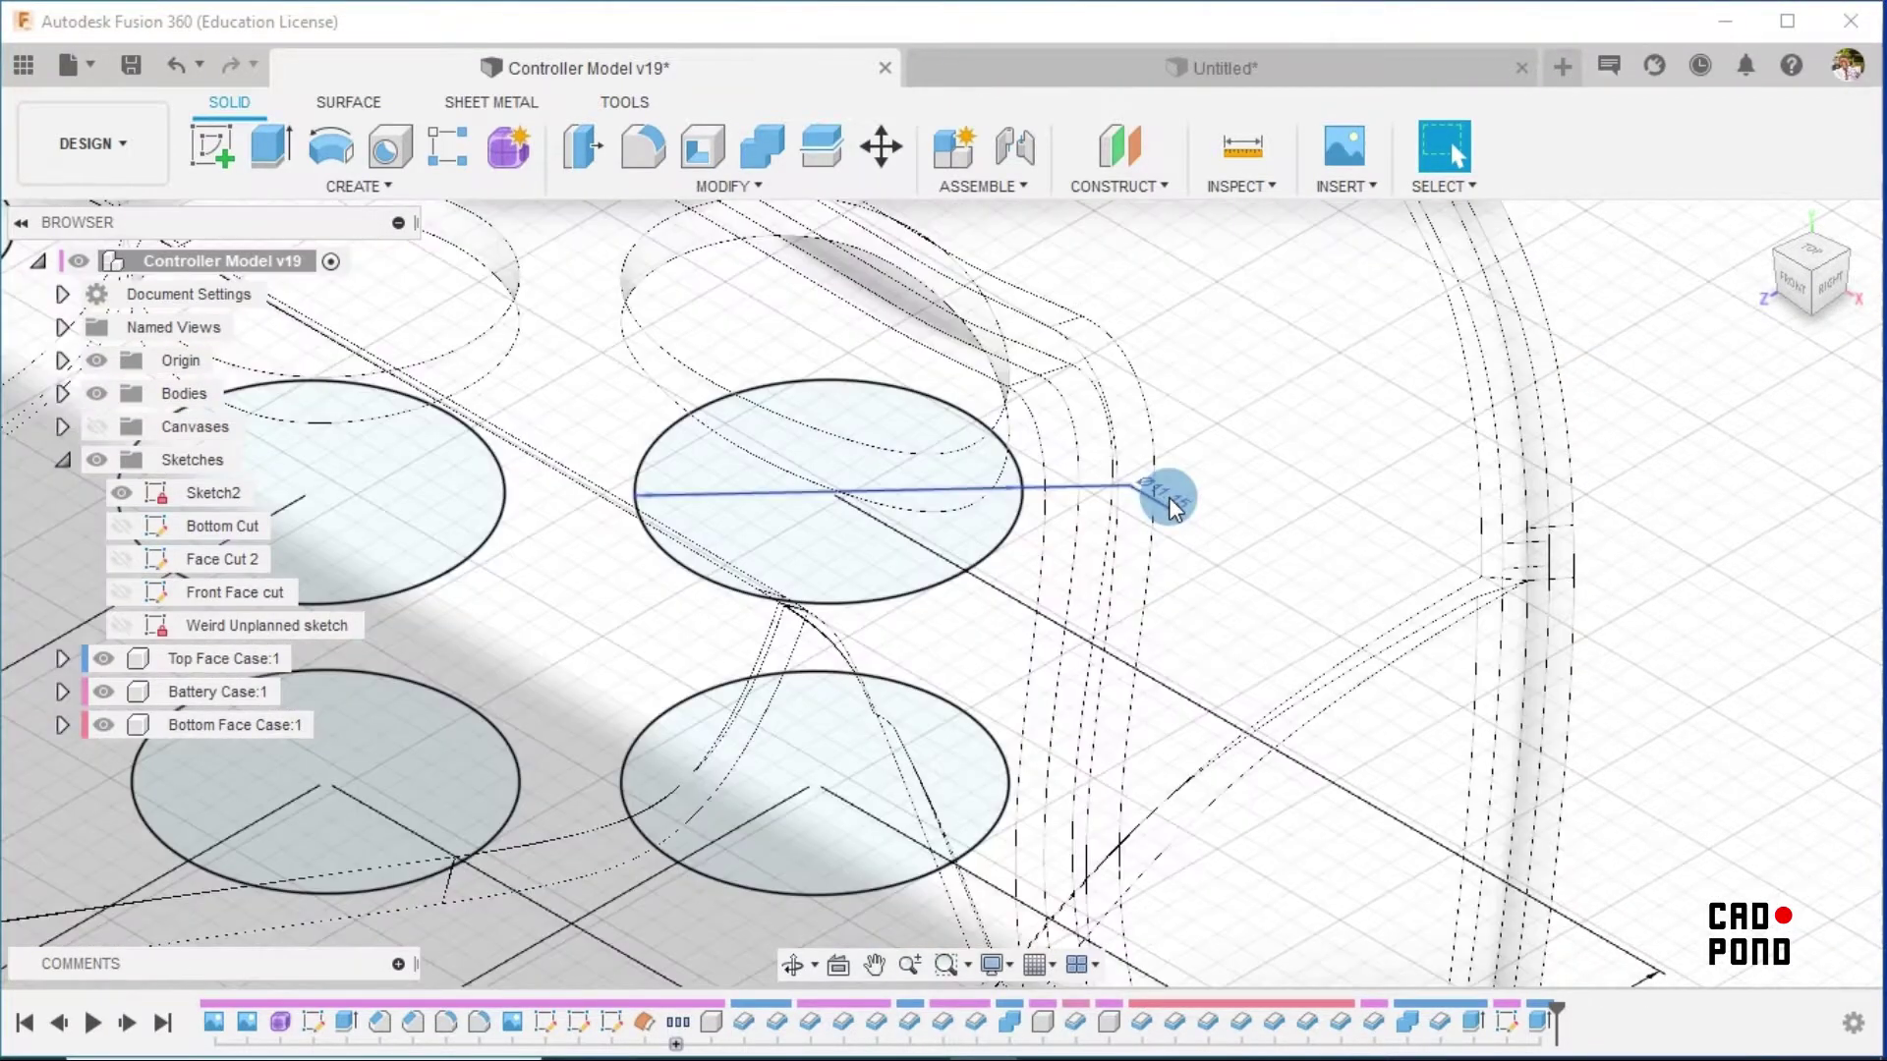
scroll(1170, 492, "down", 3)
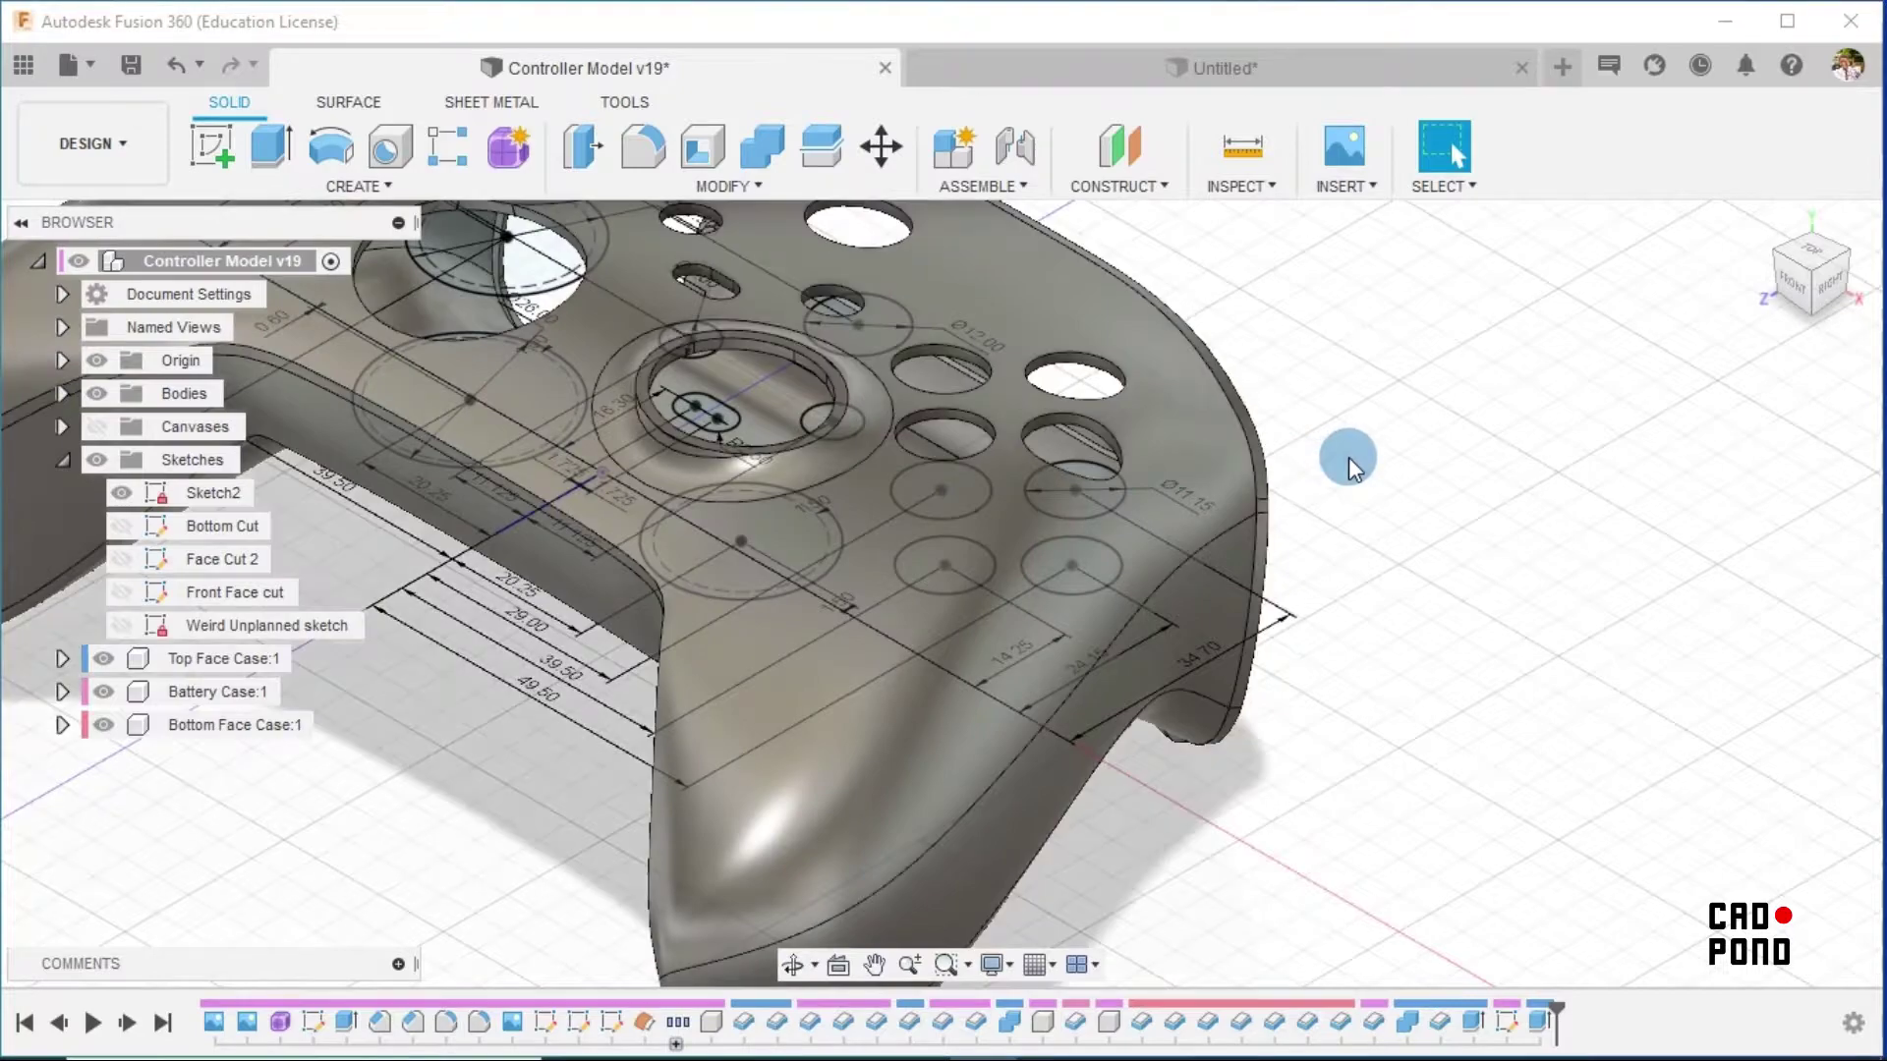
left_click(1756, 225)
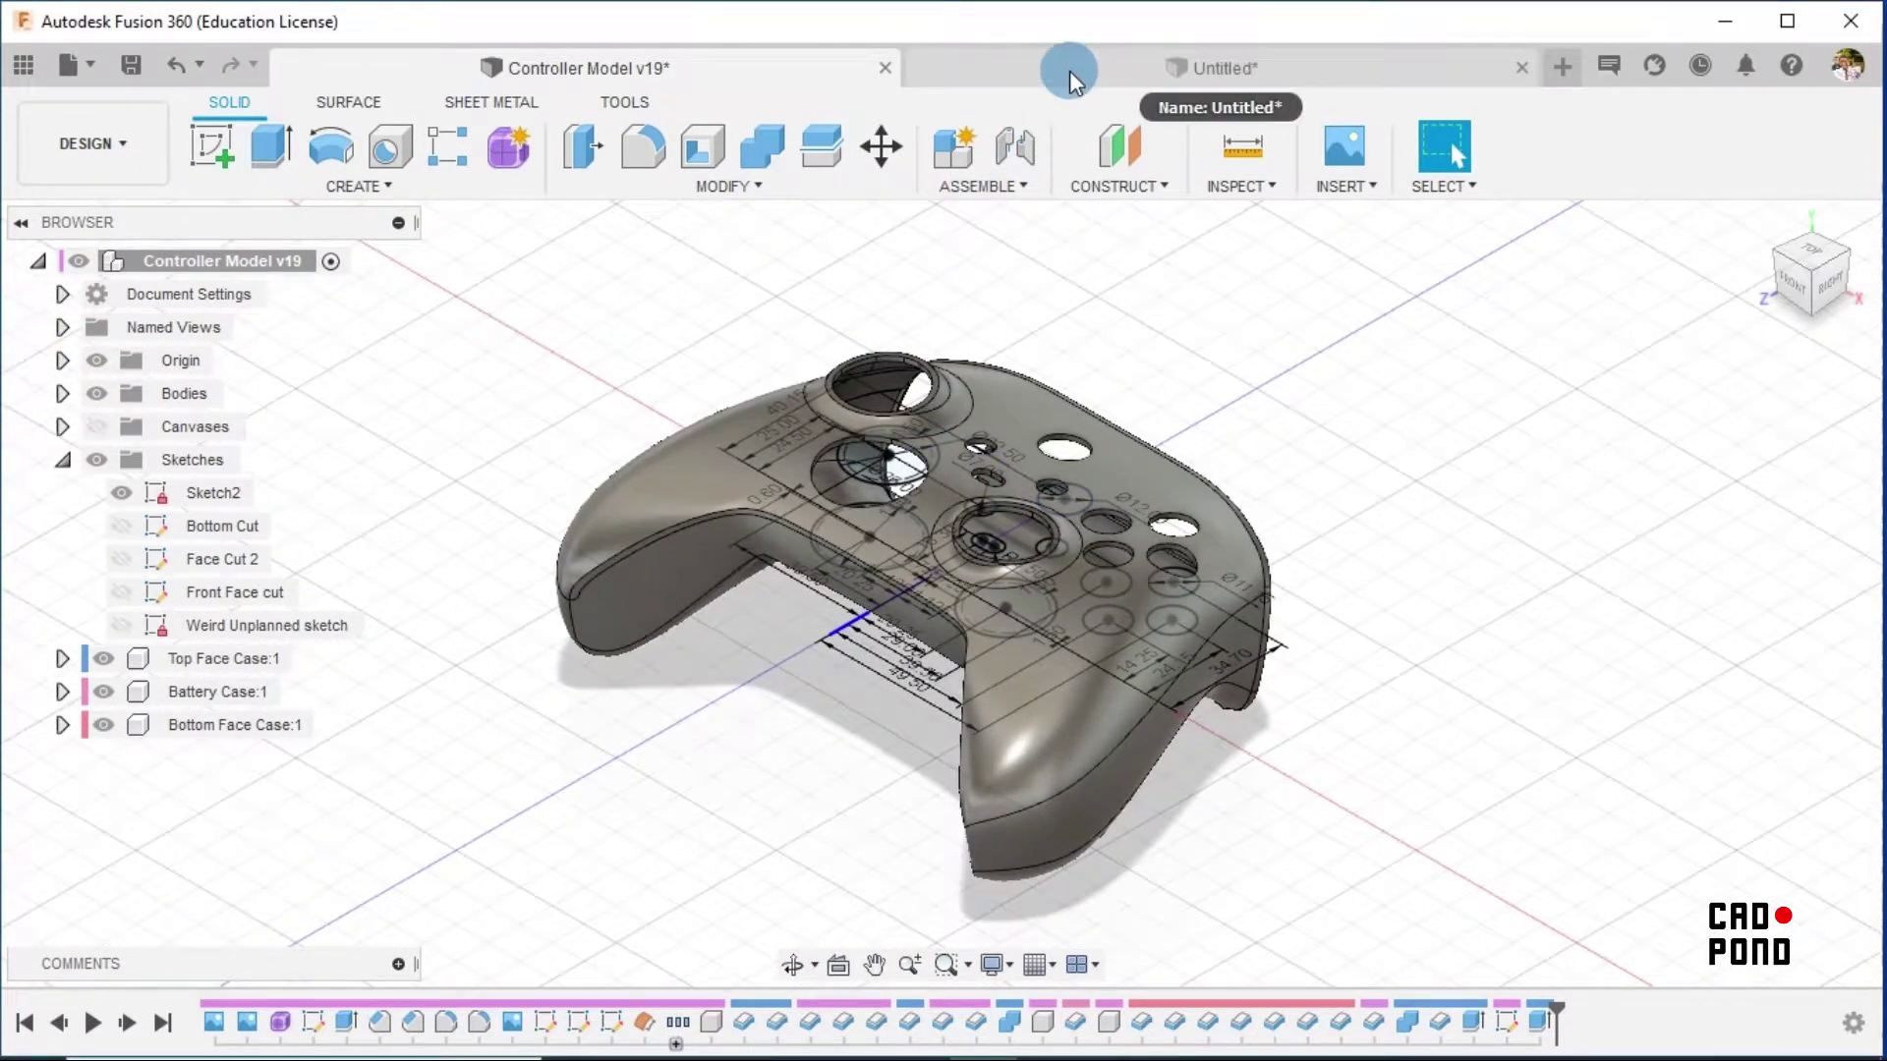
In the Untitled design, draw an 11.5 mm diameter circle centred on the origin
left_click(1081, 73)
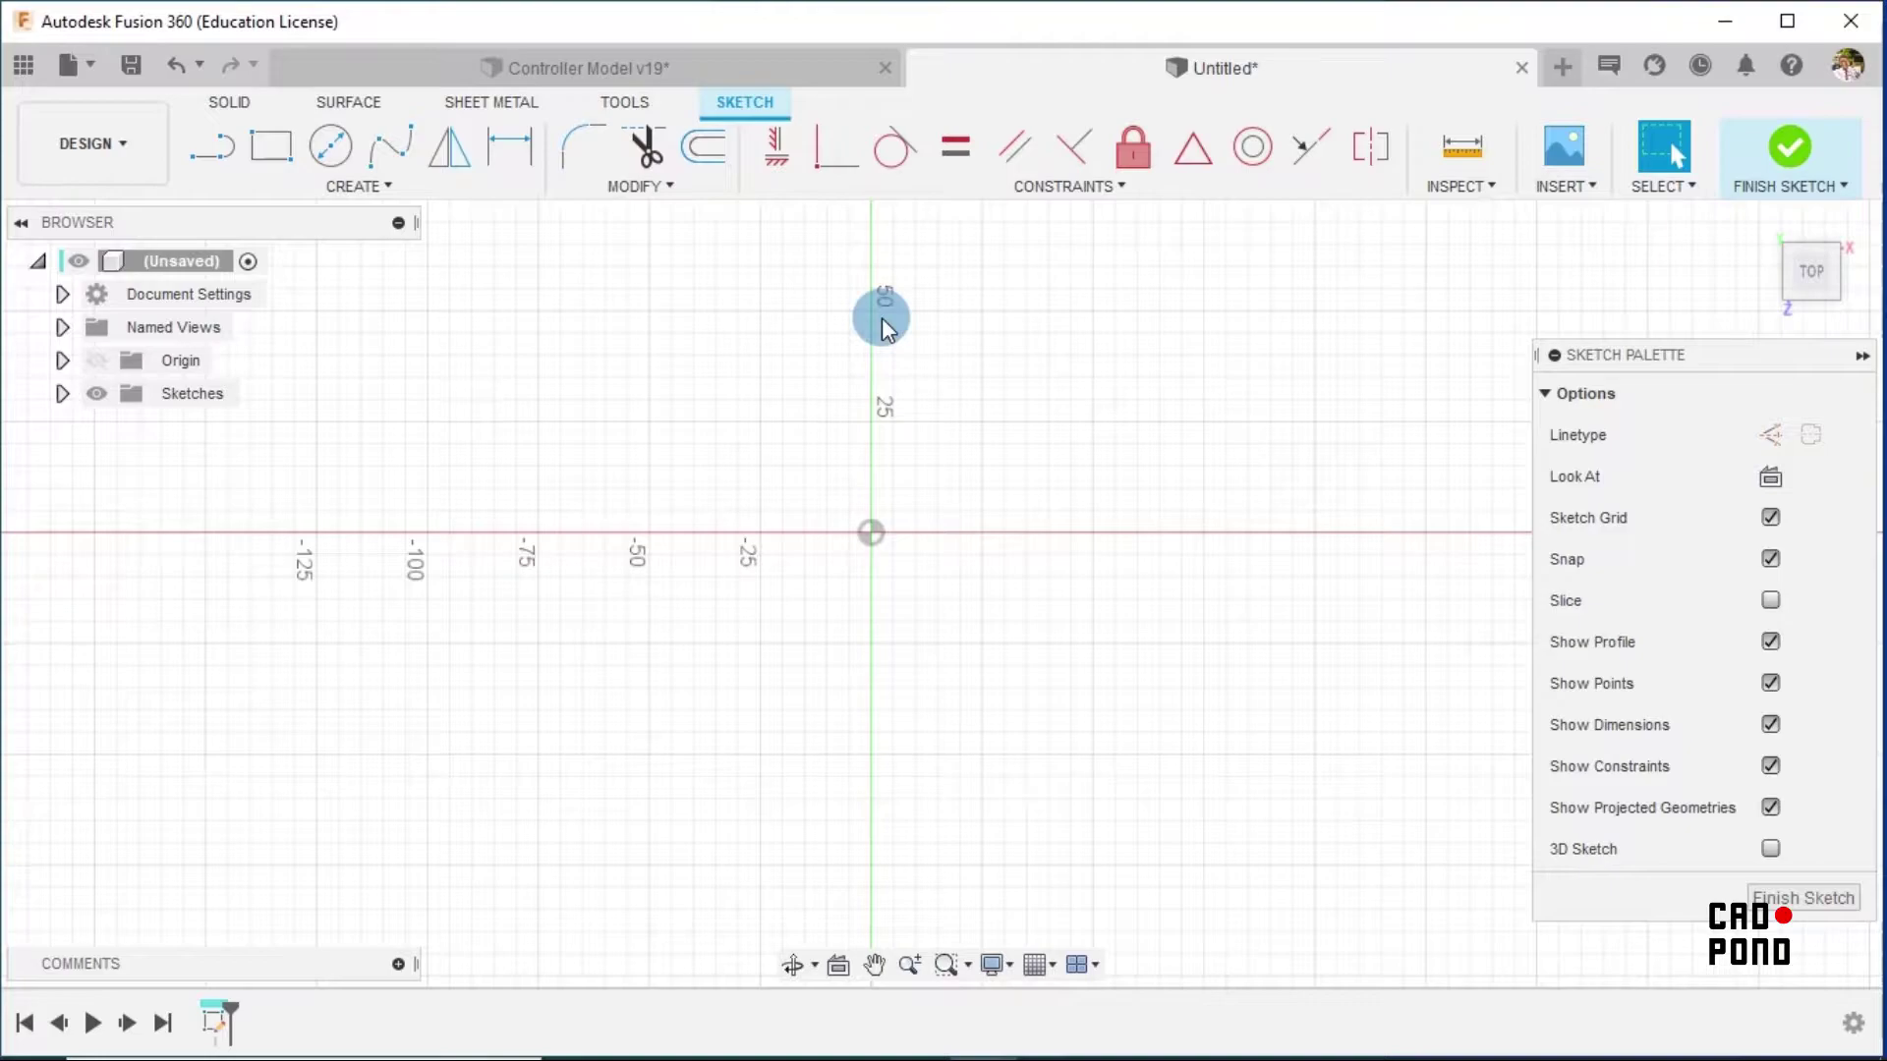
left_click(330, 147)
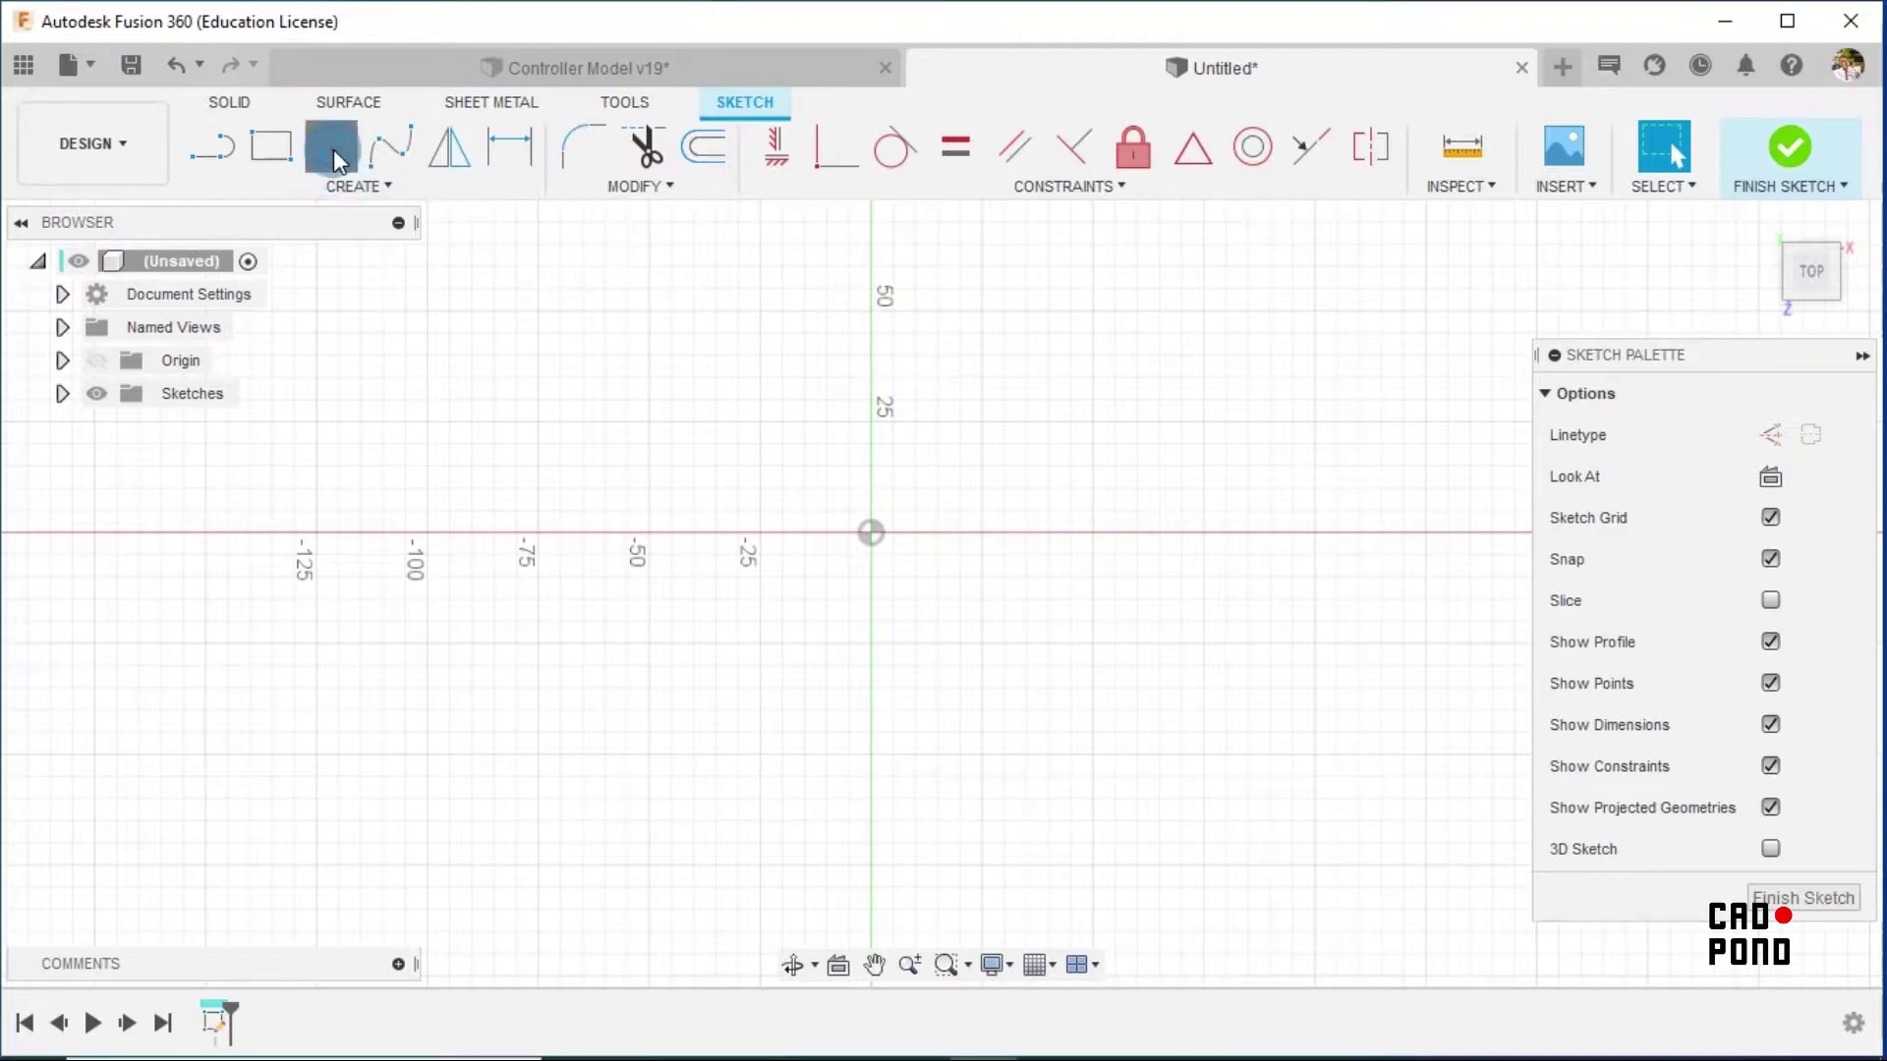
left_click(871, 534)
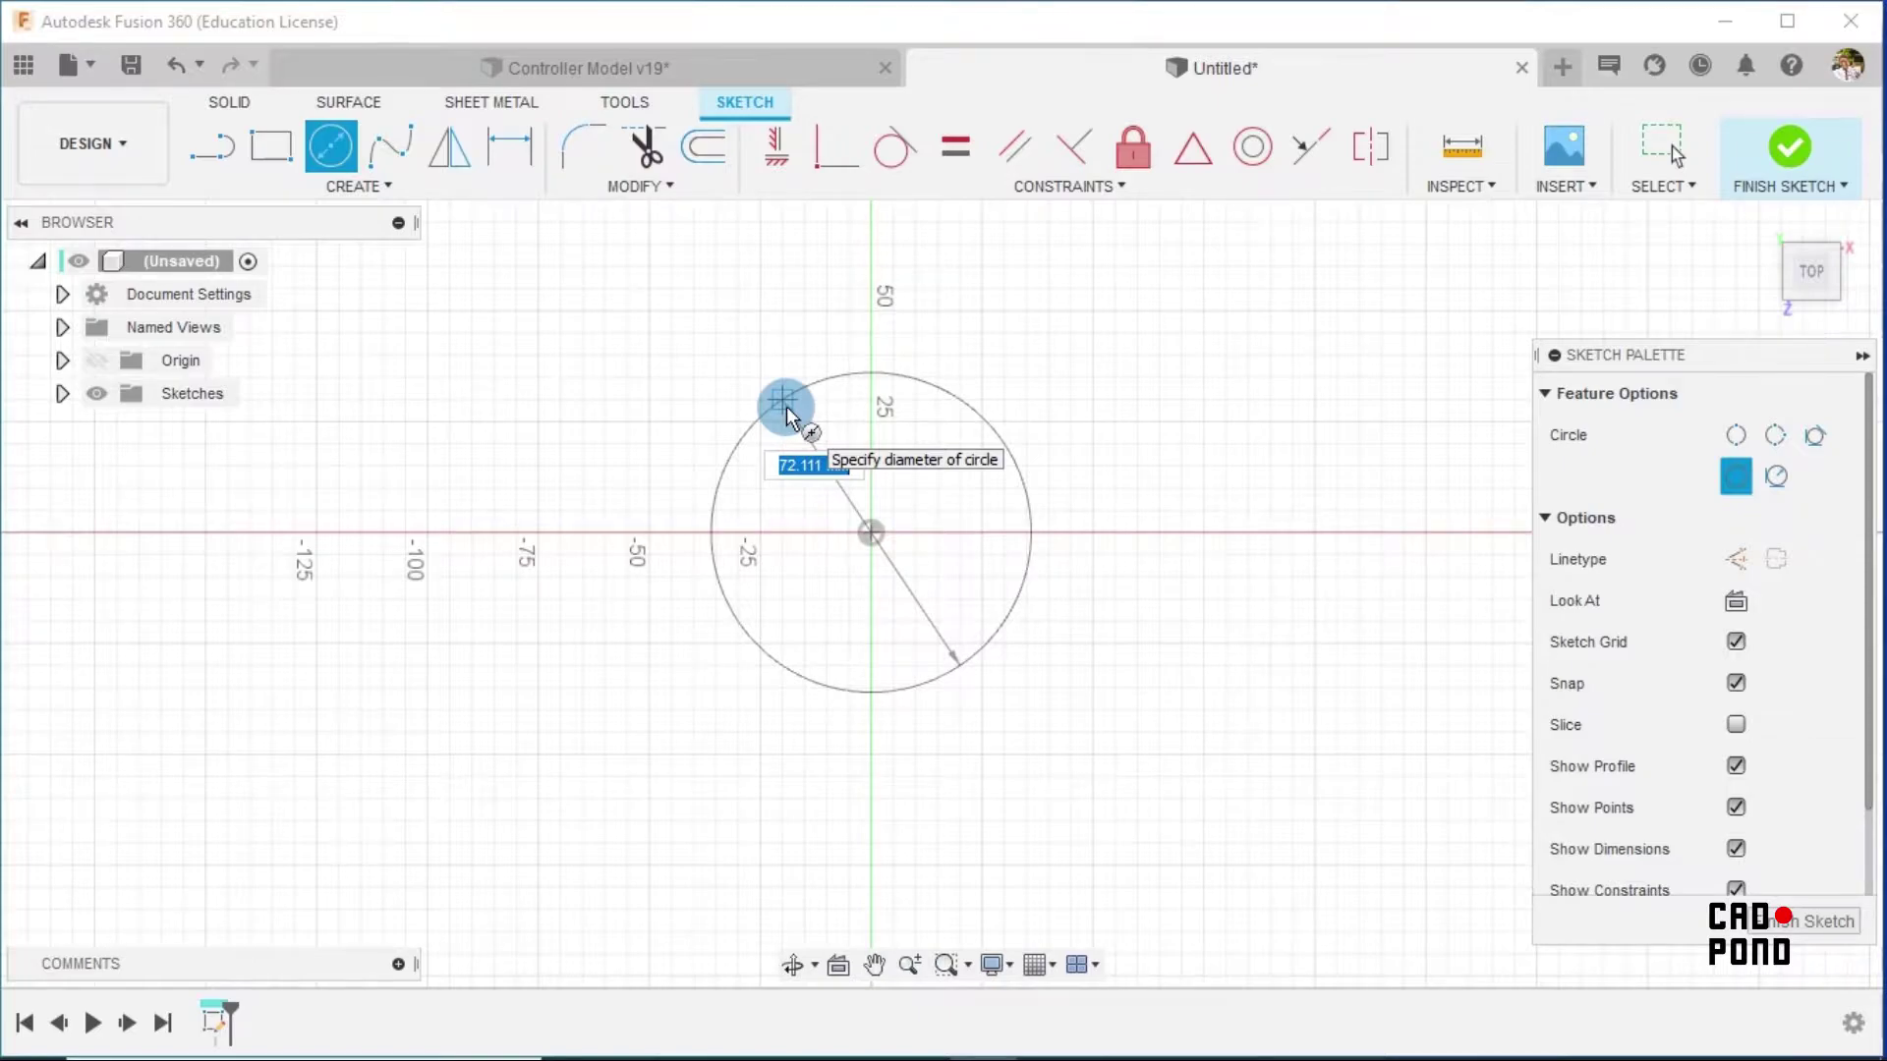
type("11.")
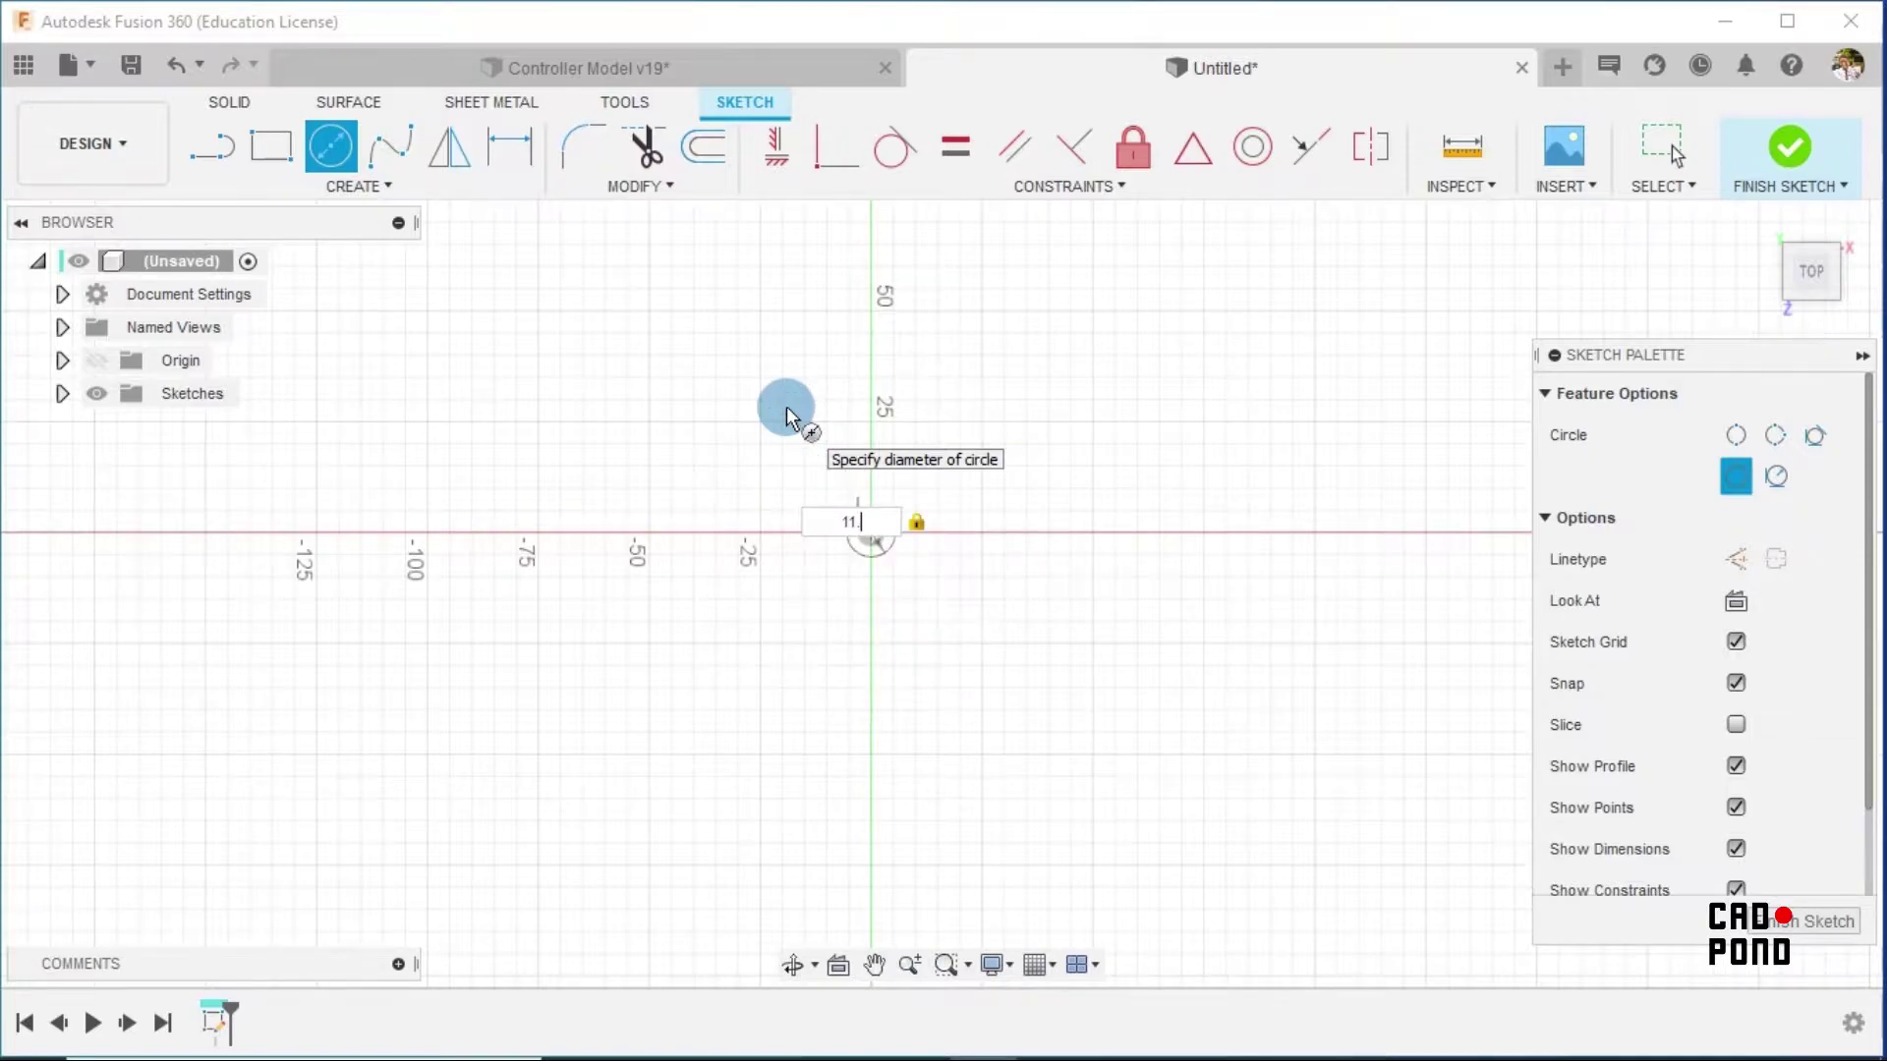
type("5")
left_click(786, 405)
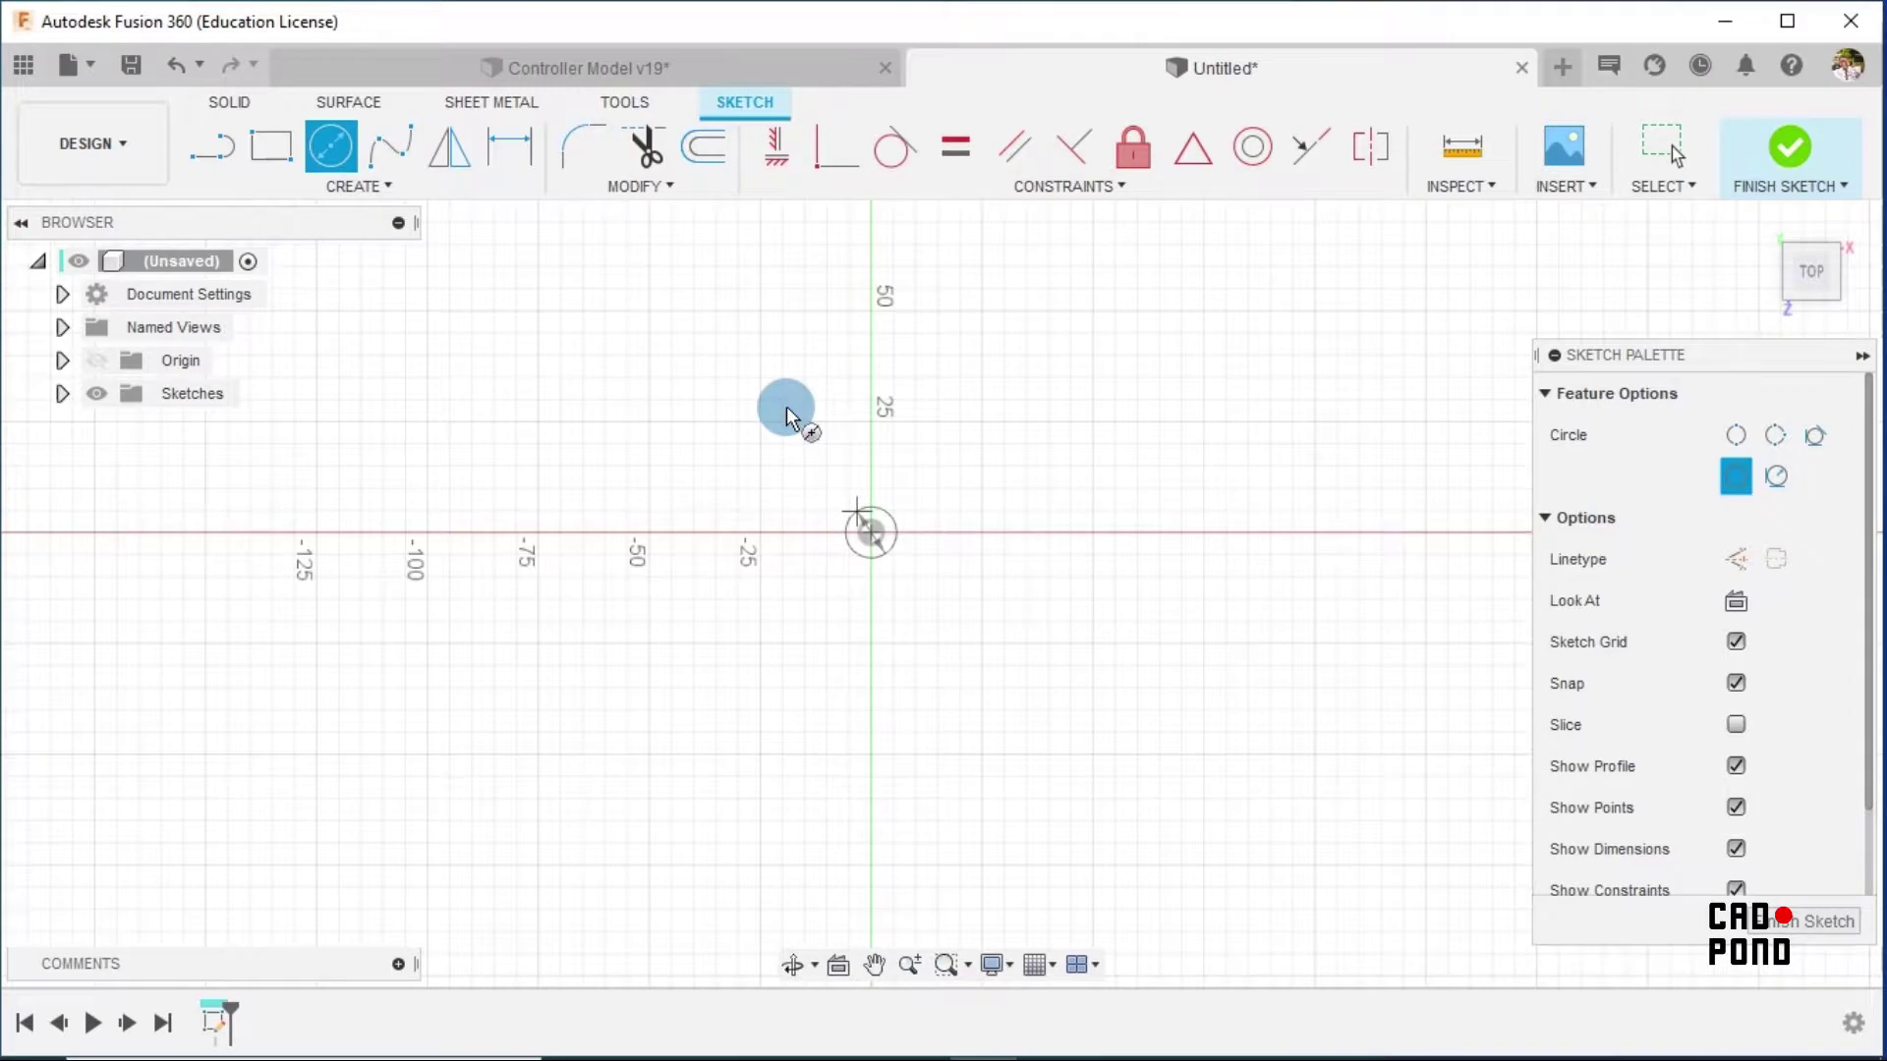
key("Escape")
Recheck the hole size on the controller model, then return to the new design
left_click(755, 61)
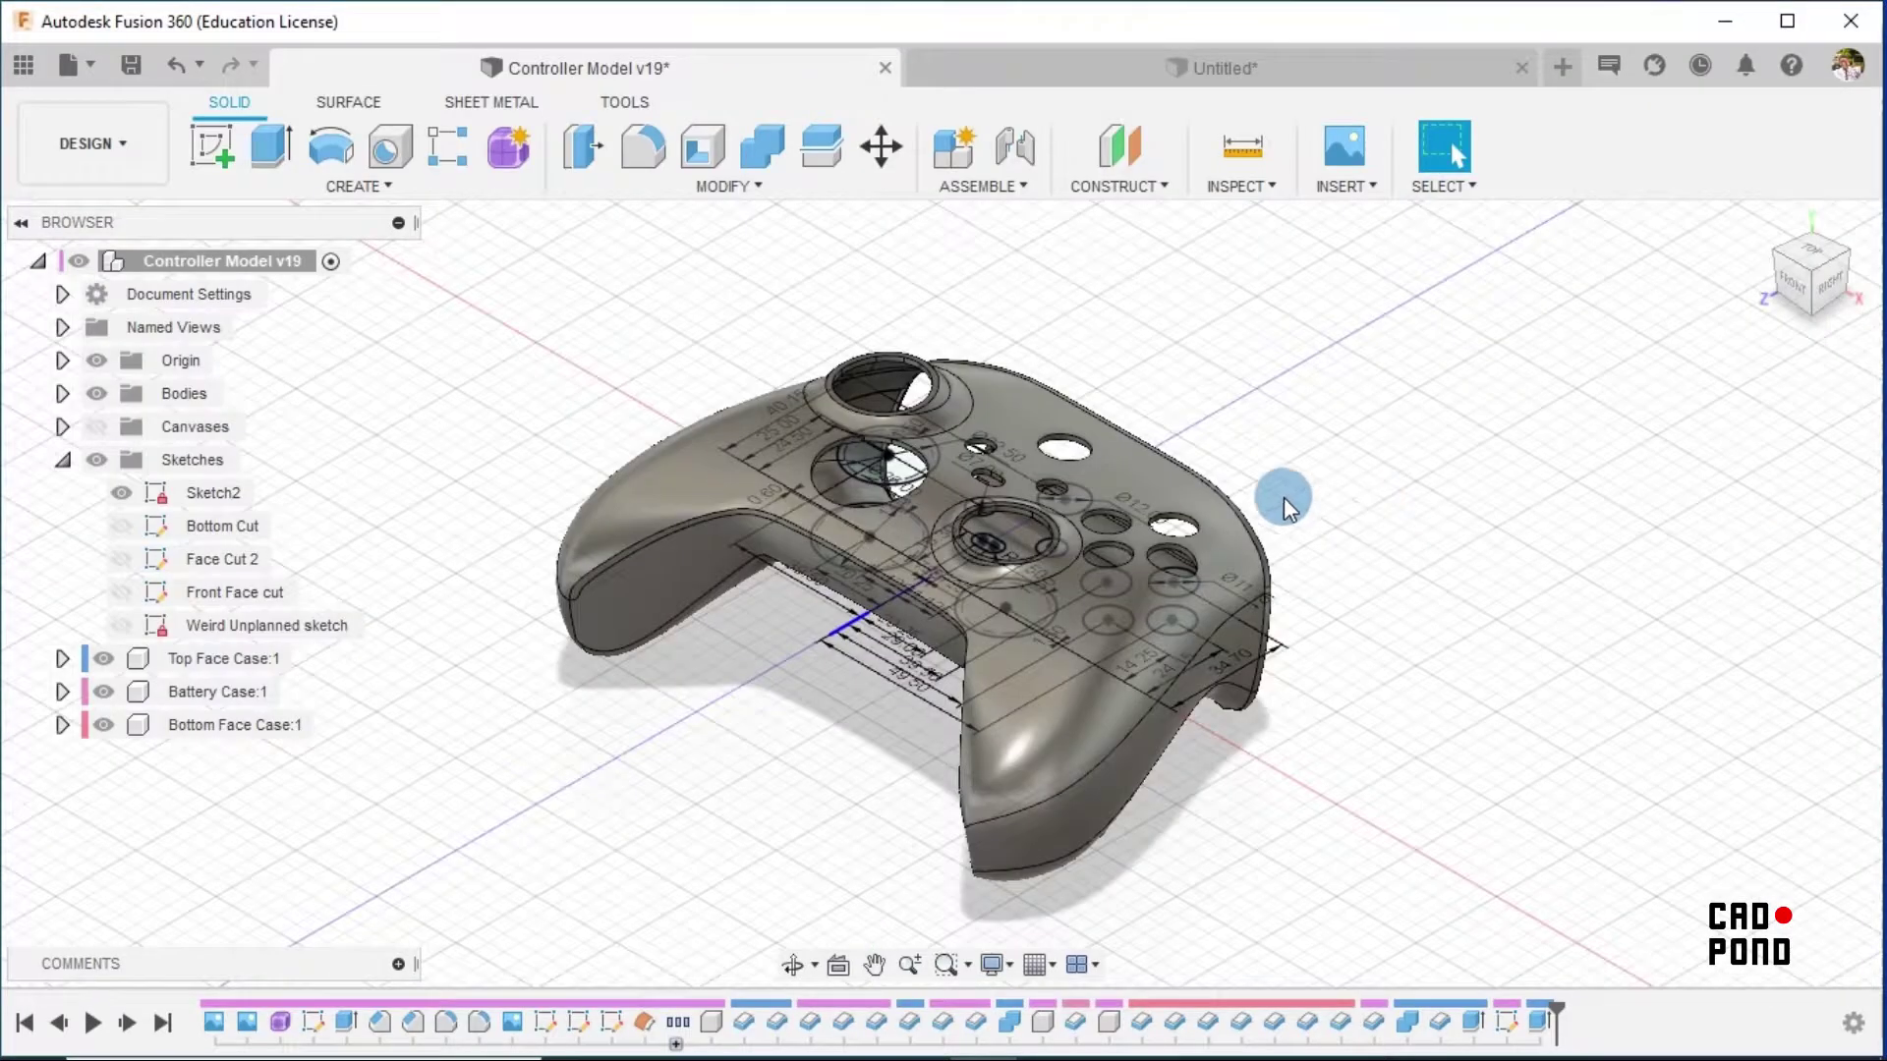
scroll(1228, 592, "up", 5)
scroll(1244, 573, "up", 4)
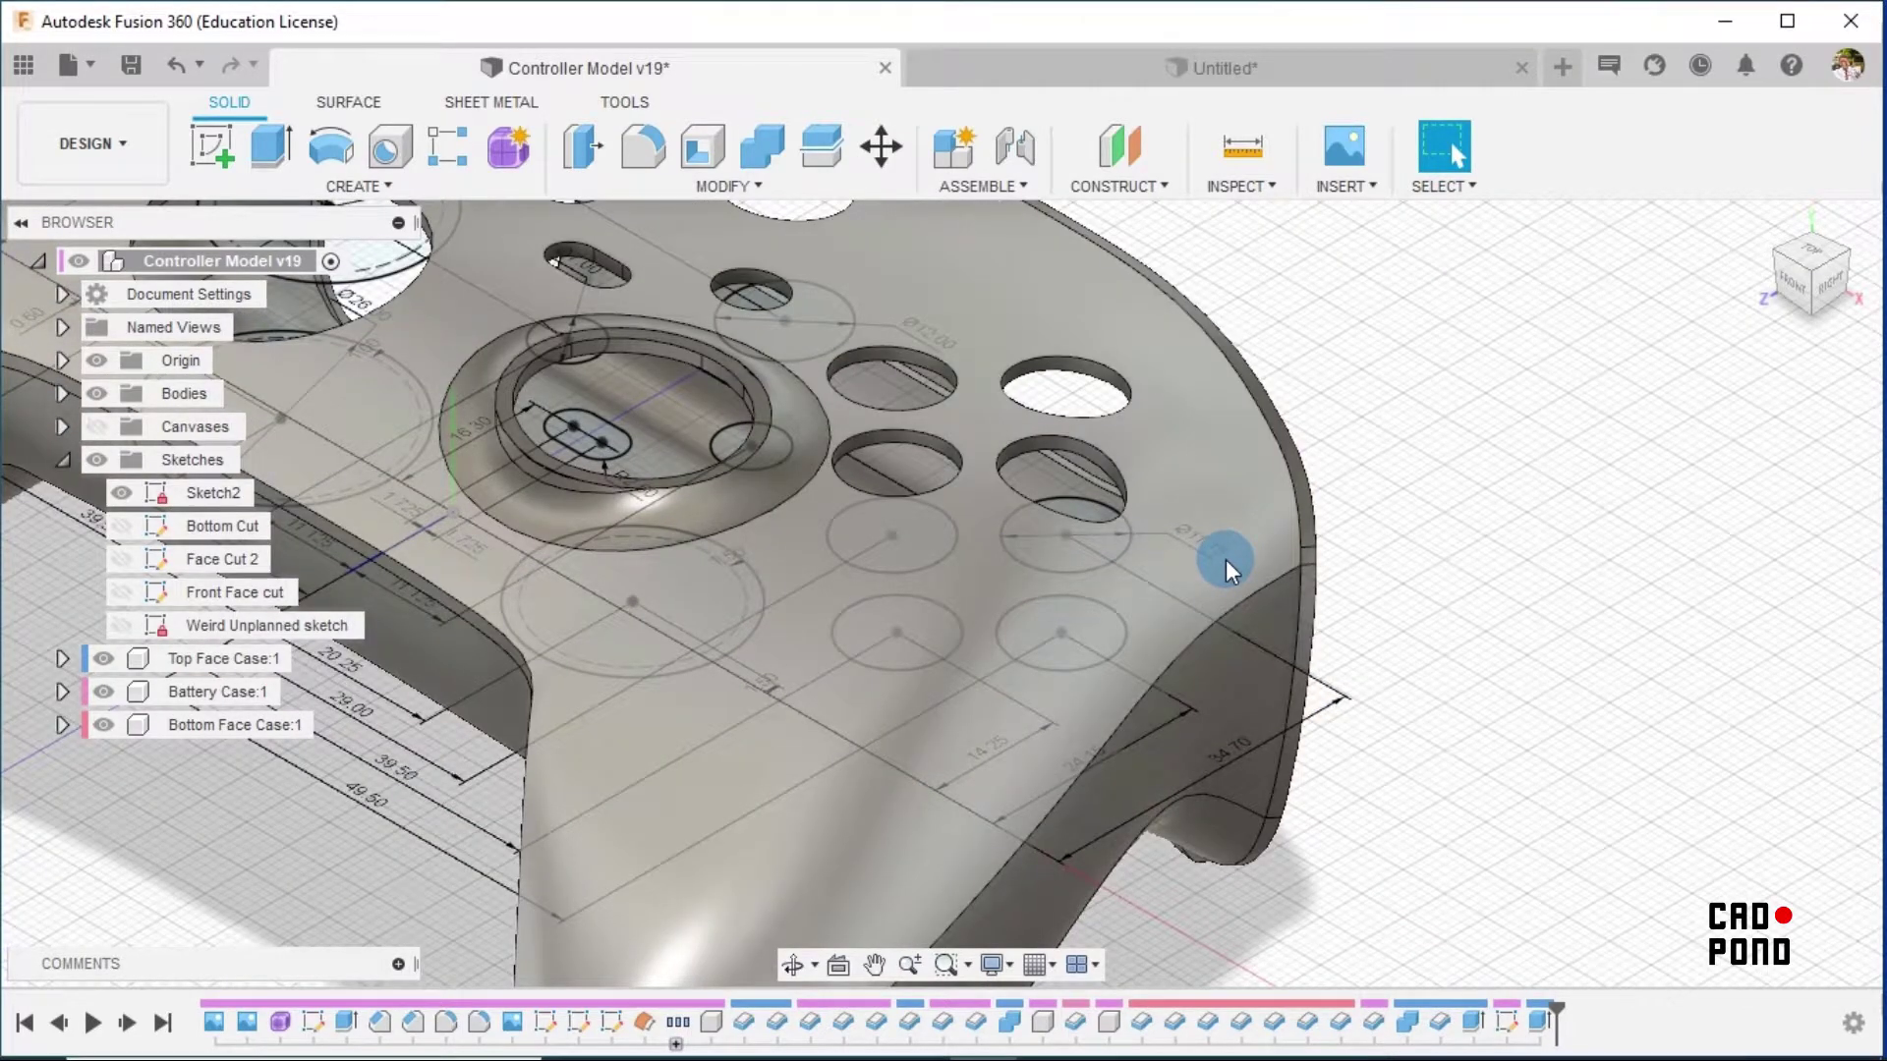
scroll(1195, 534, "down", 3)
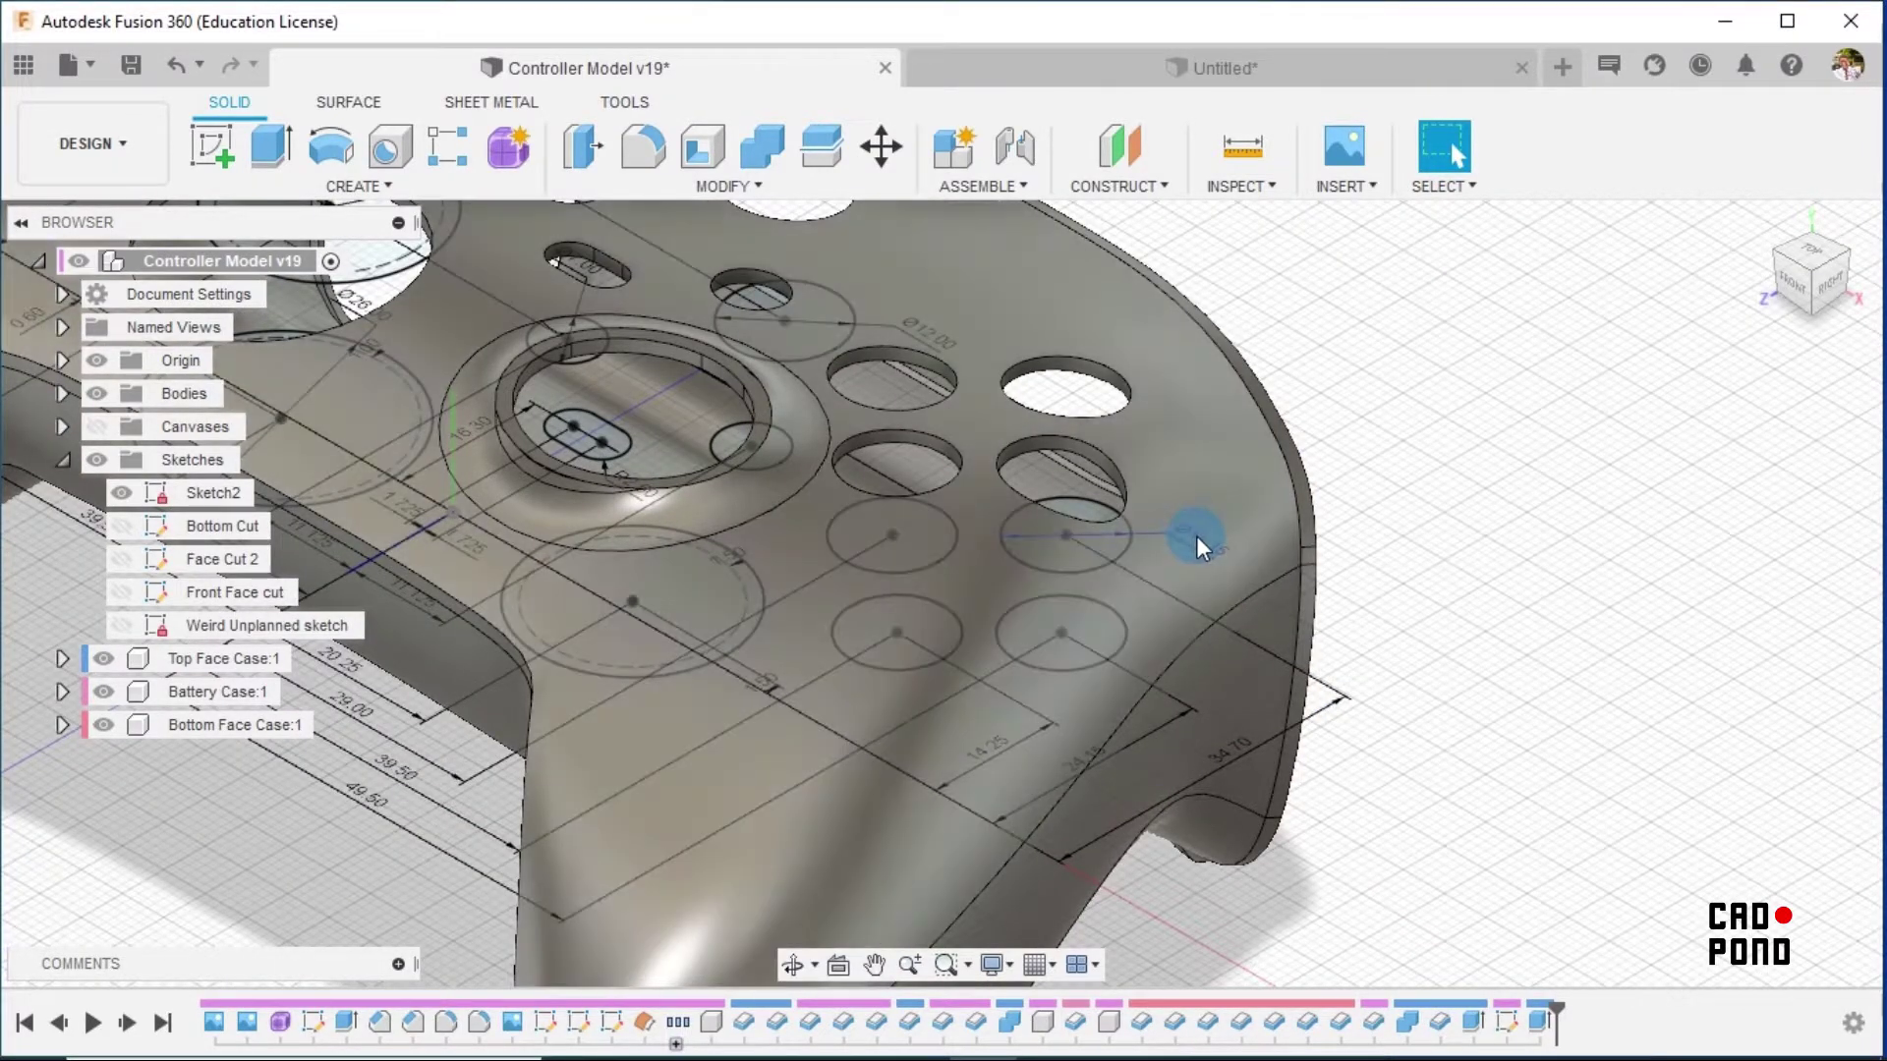
scroll(1195, 535, "down", 3)
left_click(1166, 67)
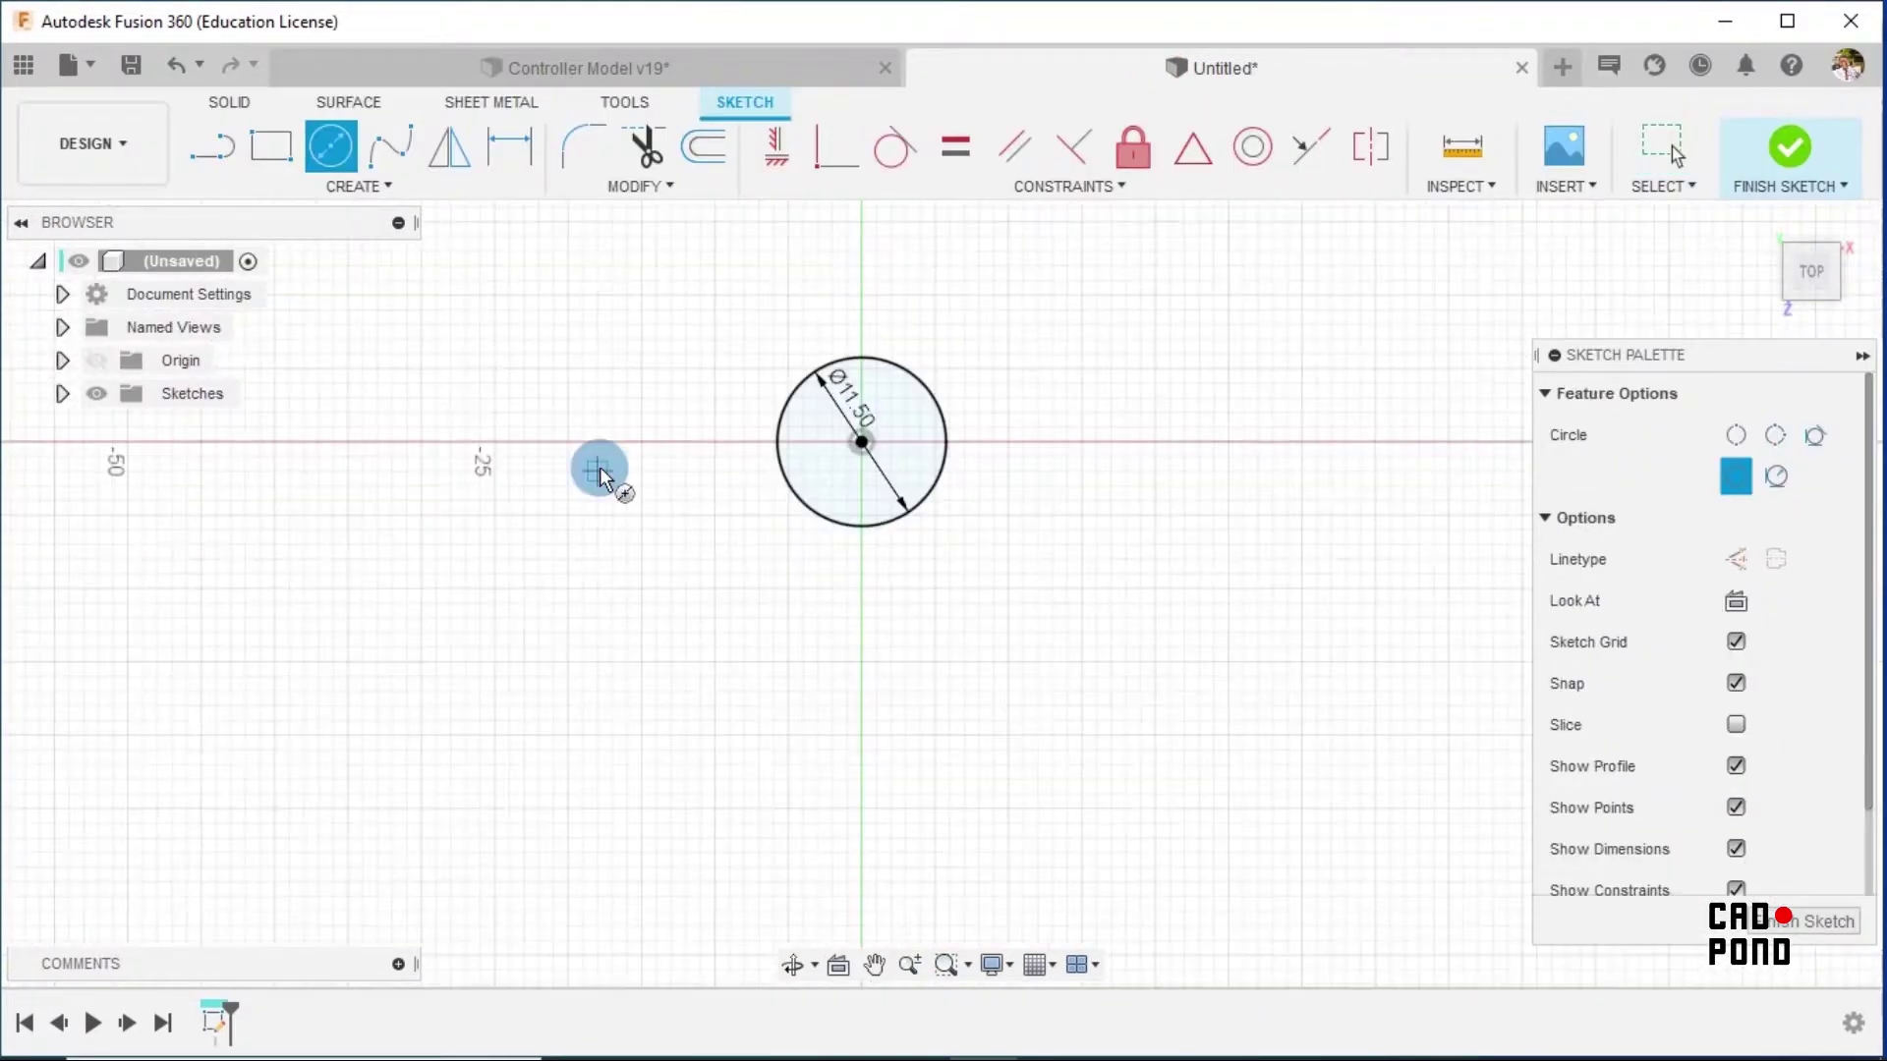
Finish the sketch and extrude the circle into a 1.5 mm thick disc
left_click(1771, 163)
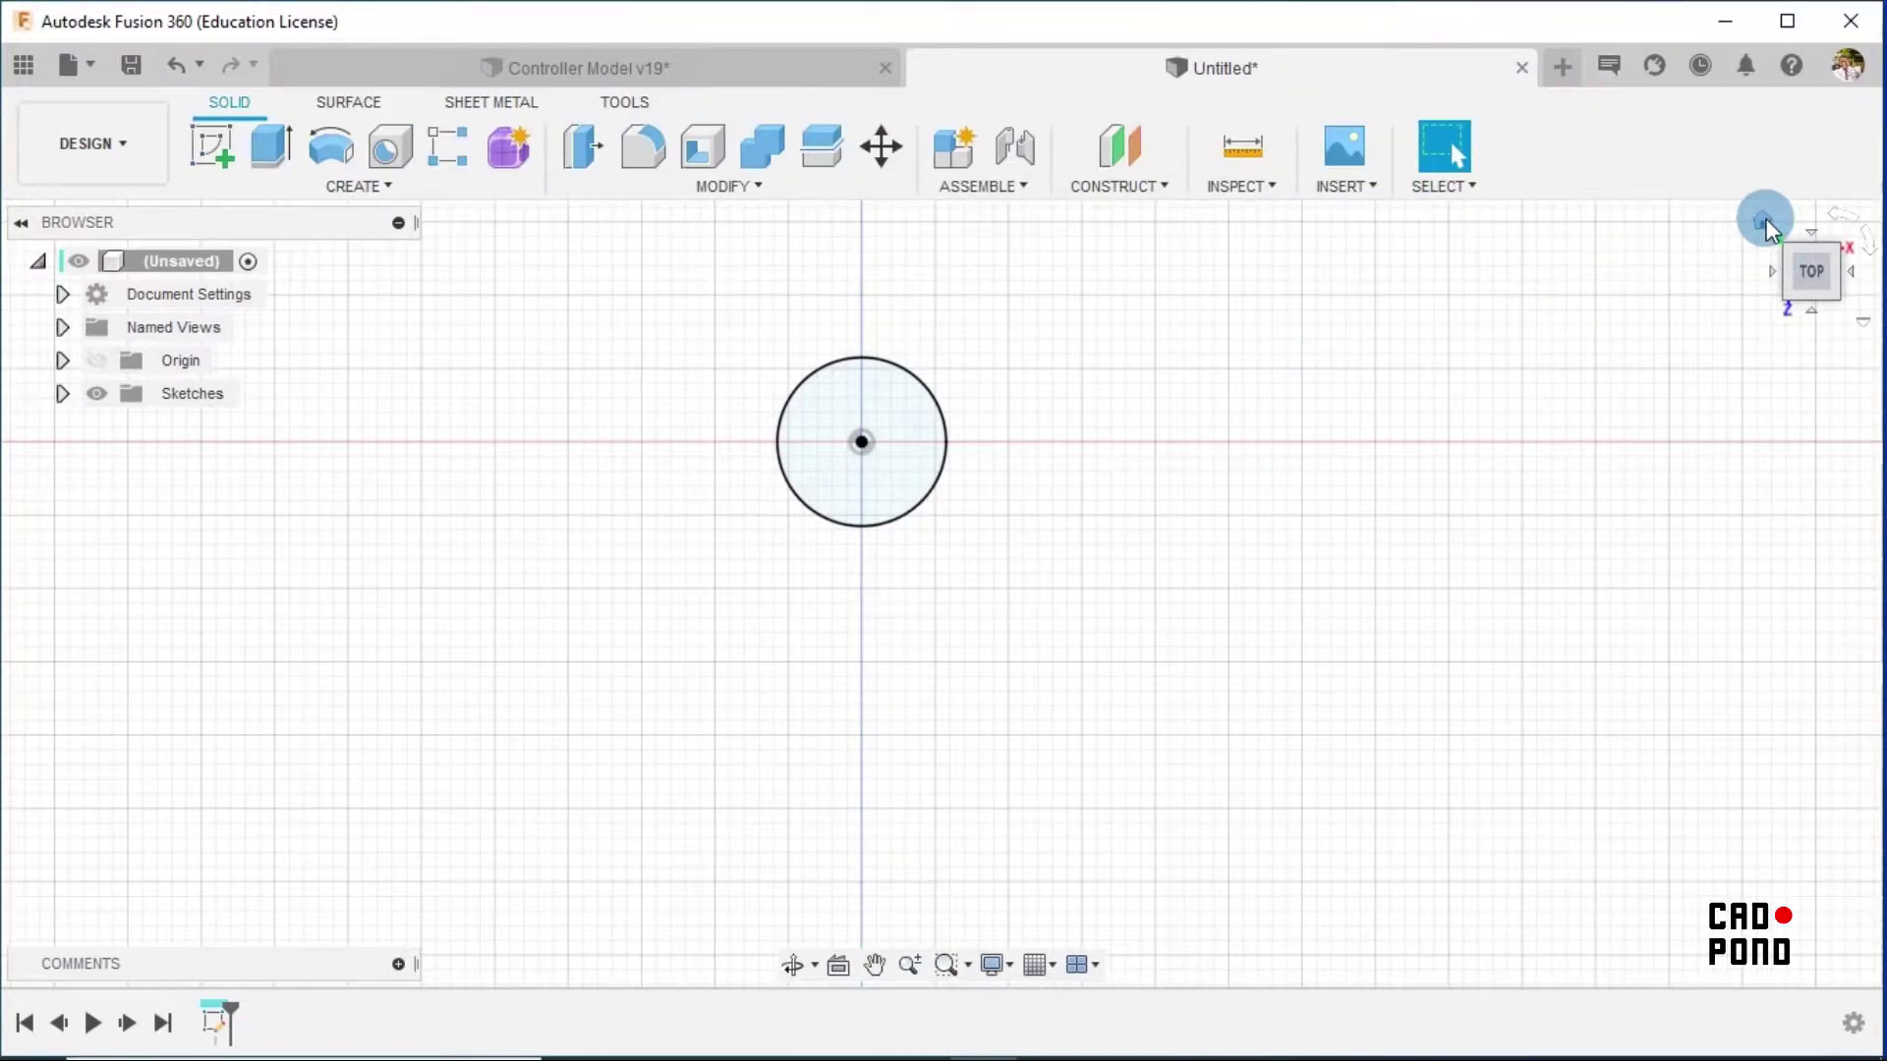
left_click(1764, 218)
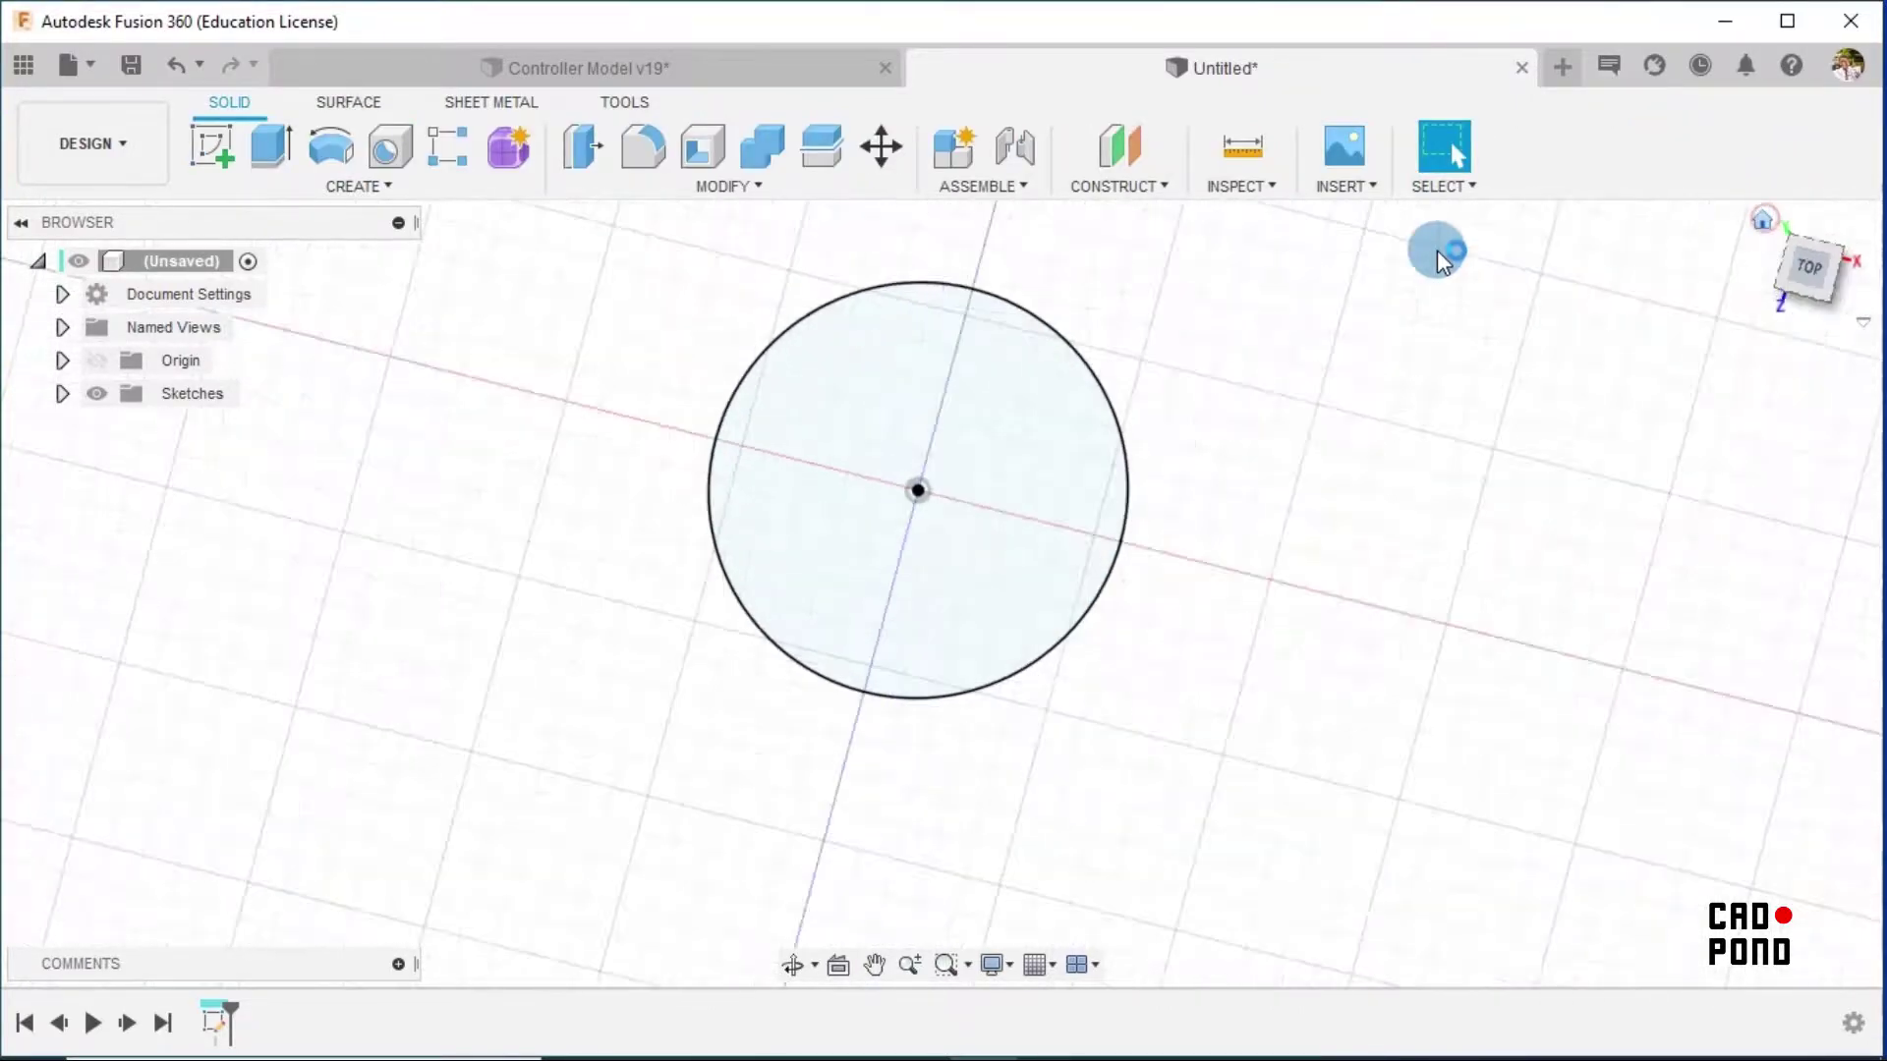
left_click(255, 141)
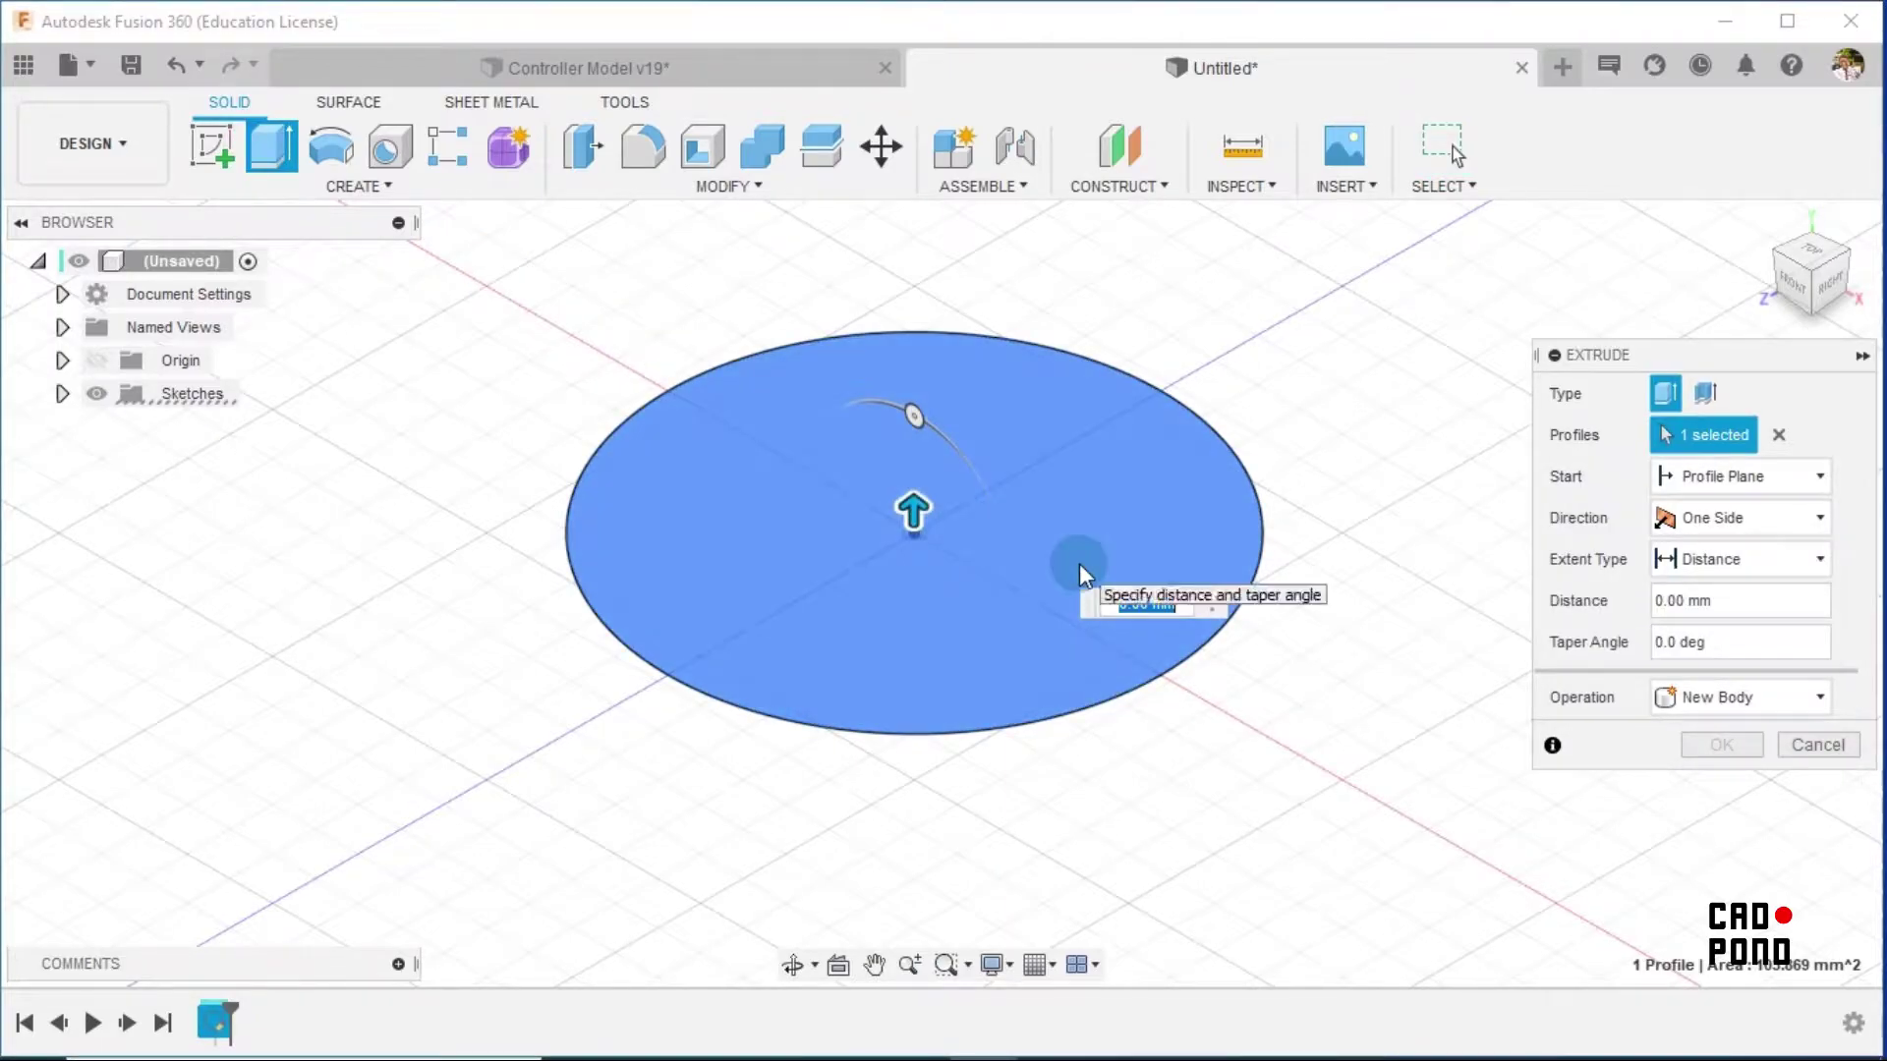
type("1.5")
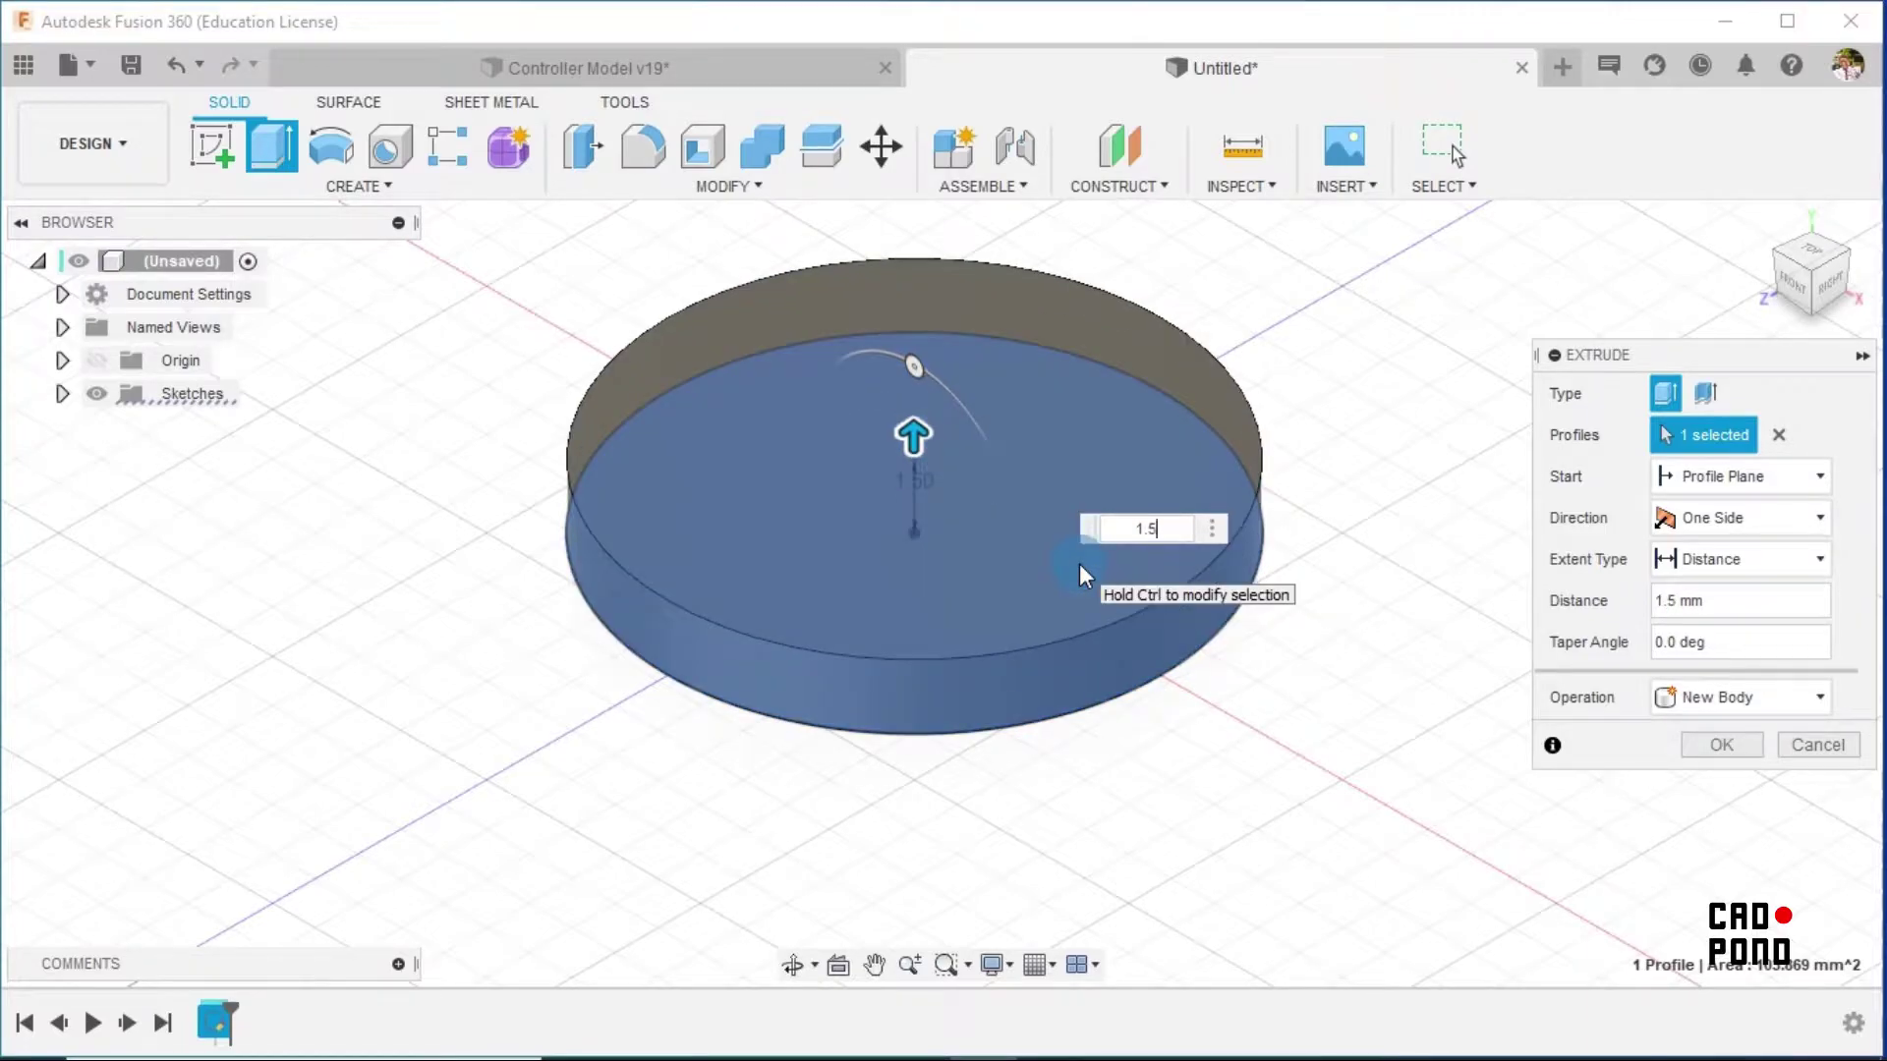
key("Return")
scroll(1295, 497, "down", 5)
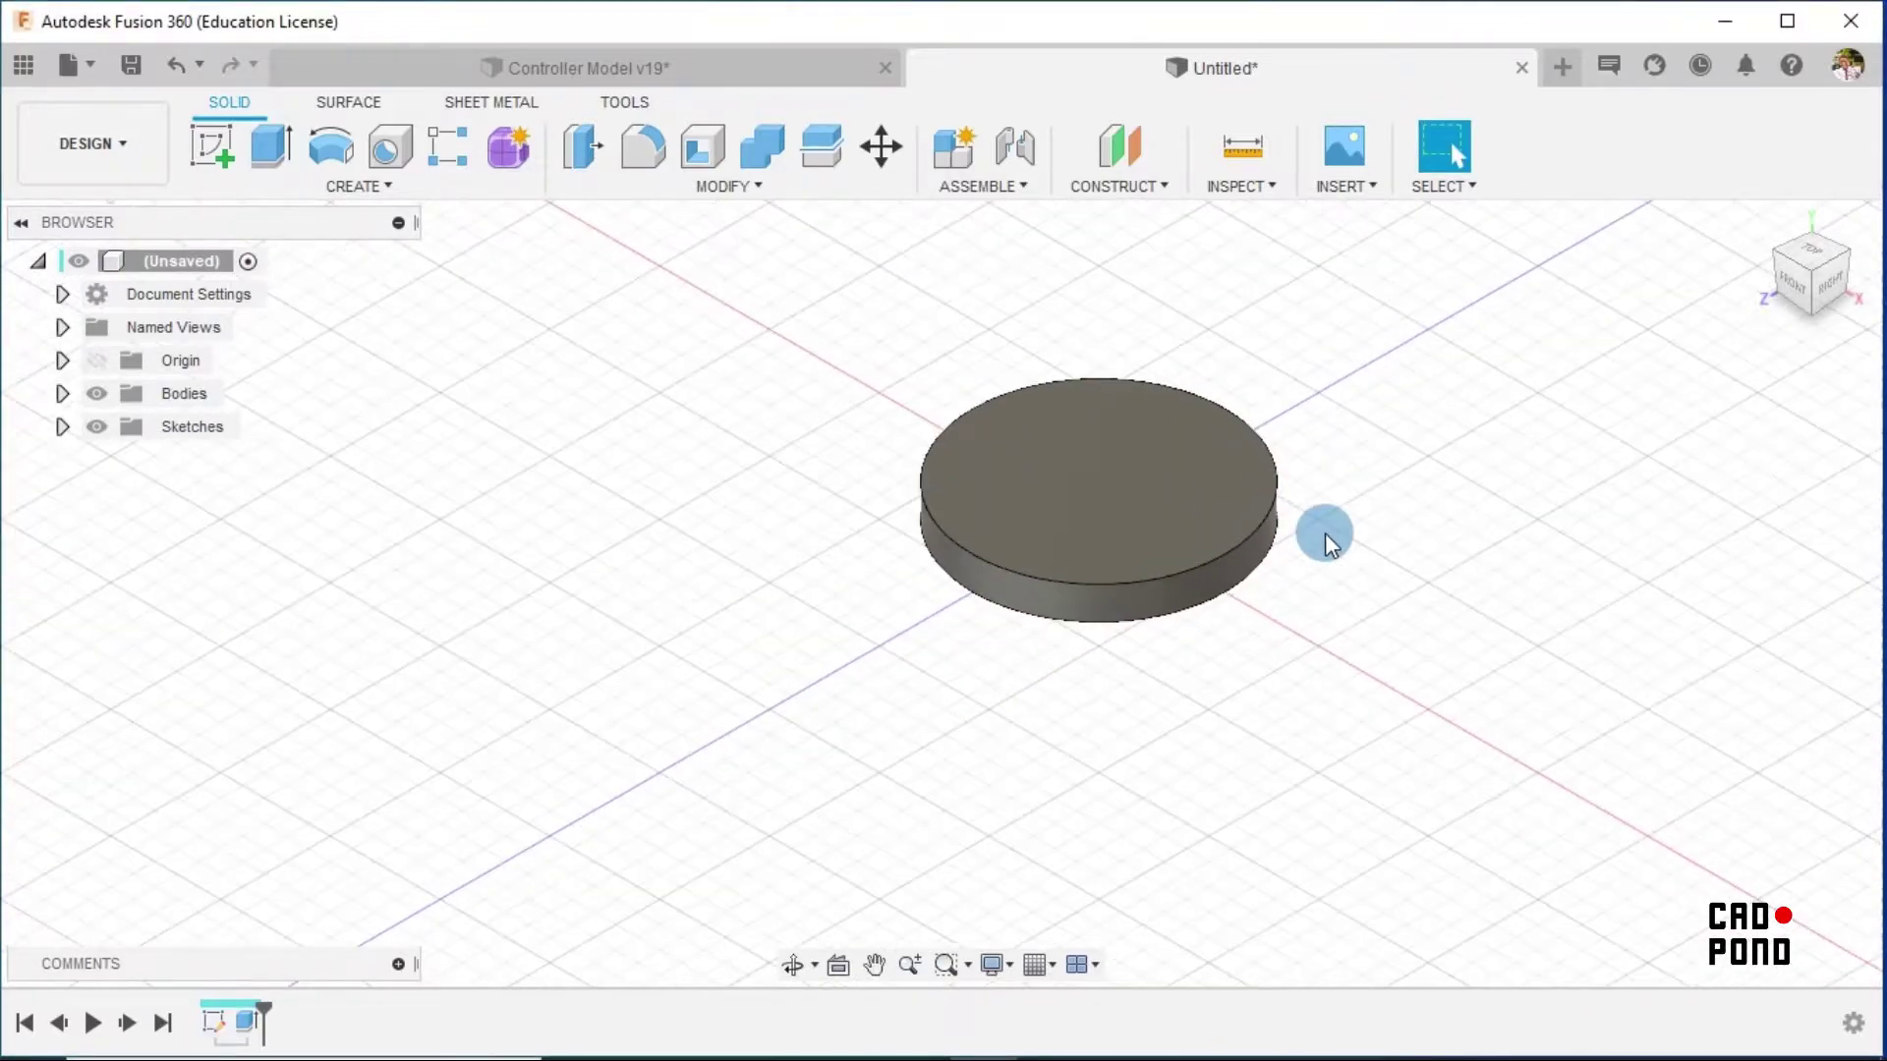
middle_click_drag(1327, 544, 1361, 611, "shift")
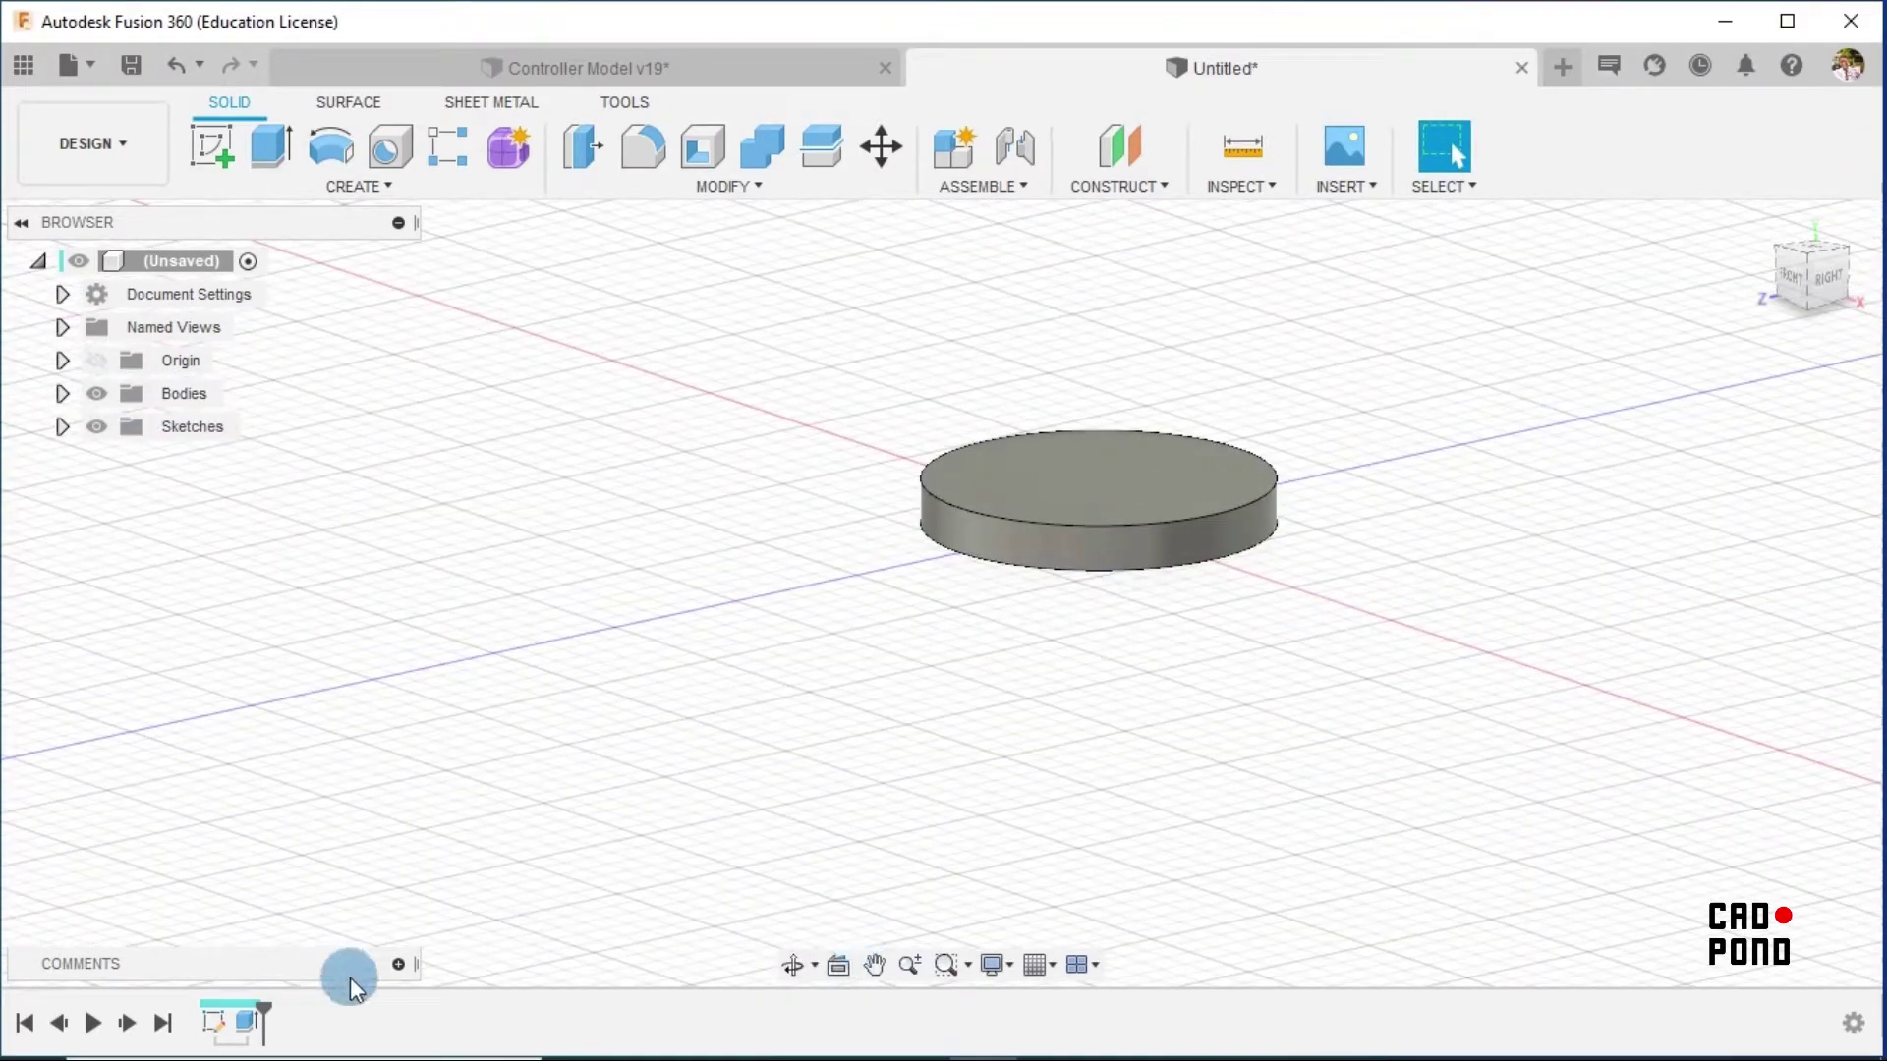
Edit the disc extrusion to reduce its thickness to 1 mm
left_click(246, 1022)
right_click(246, 1022)
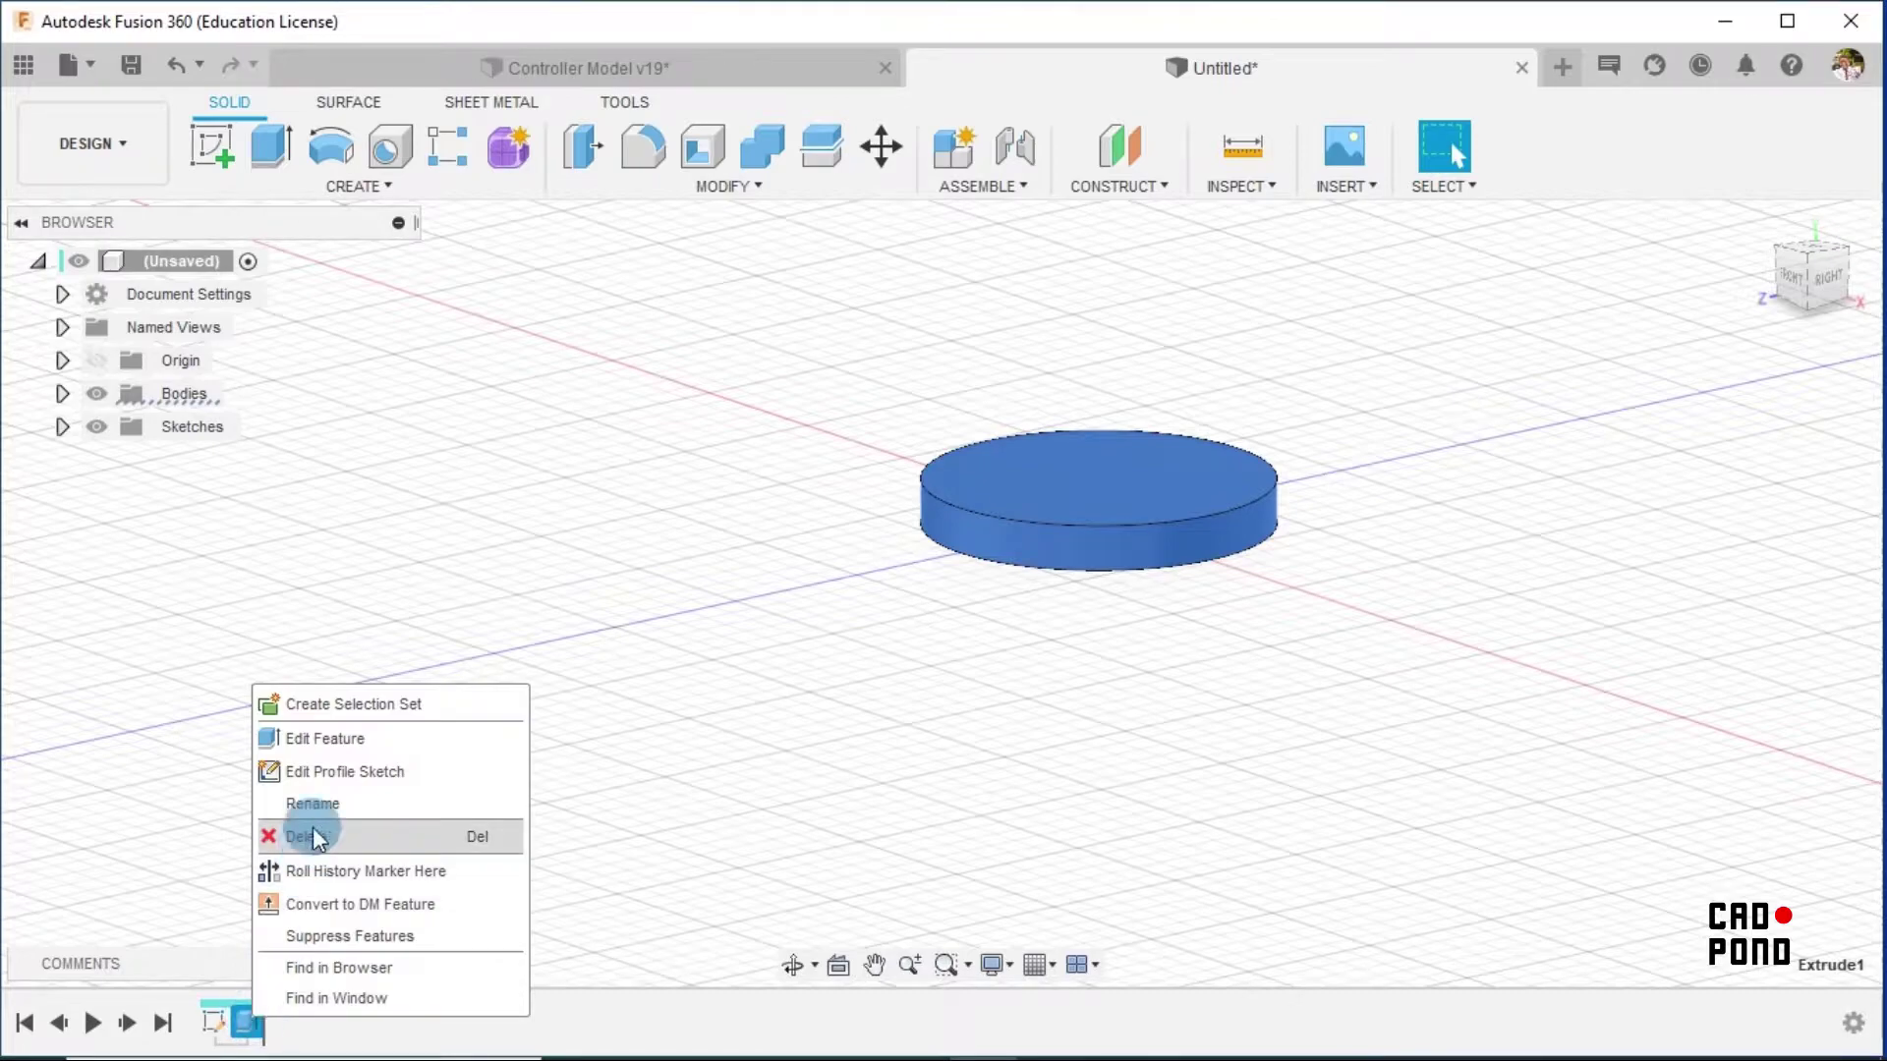
left_click(316, 753)
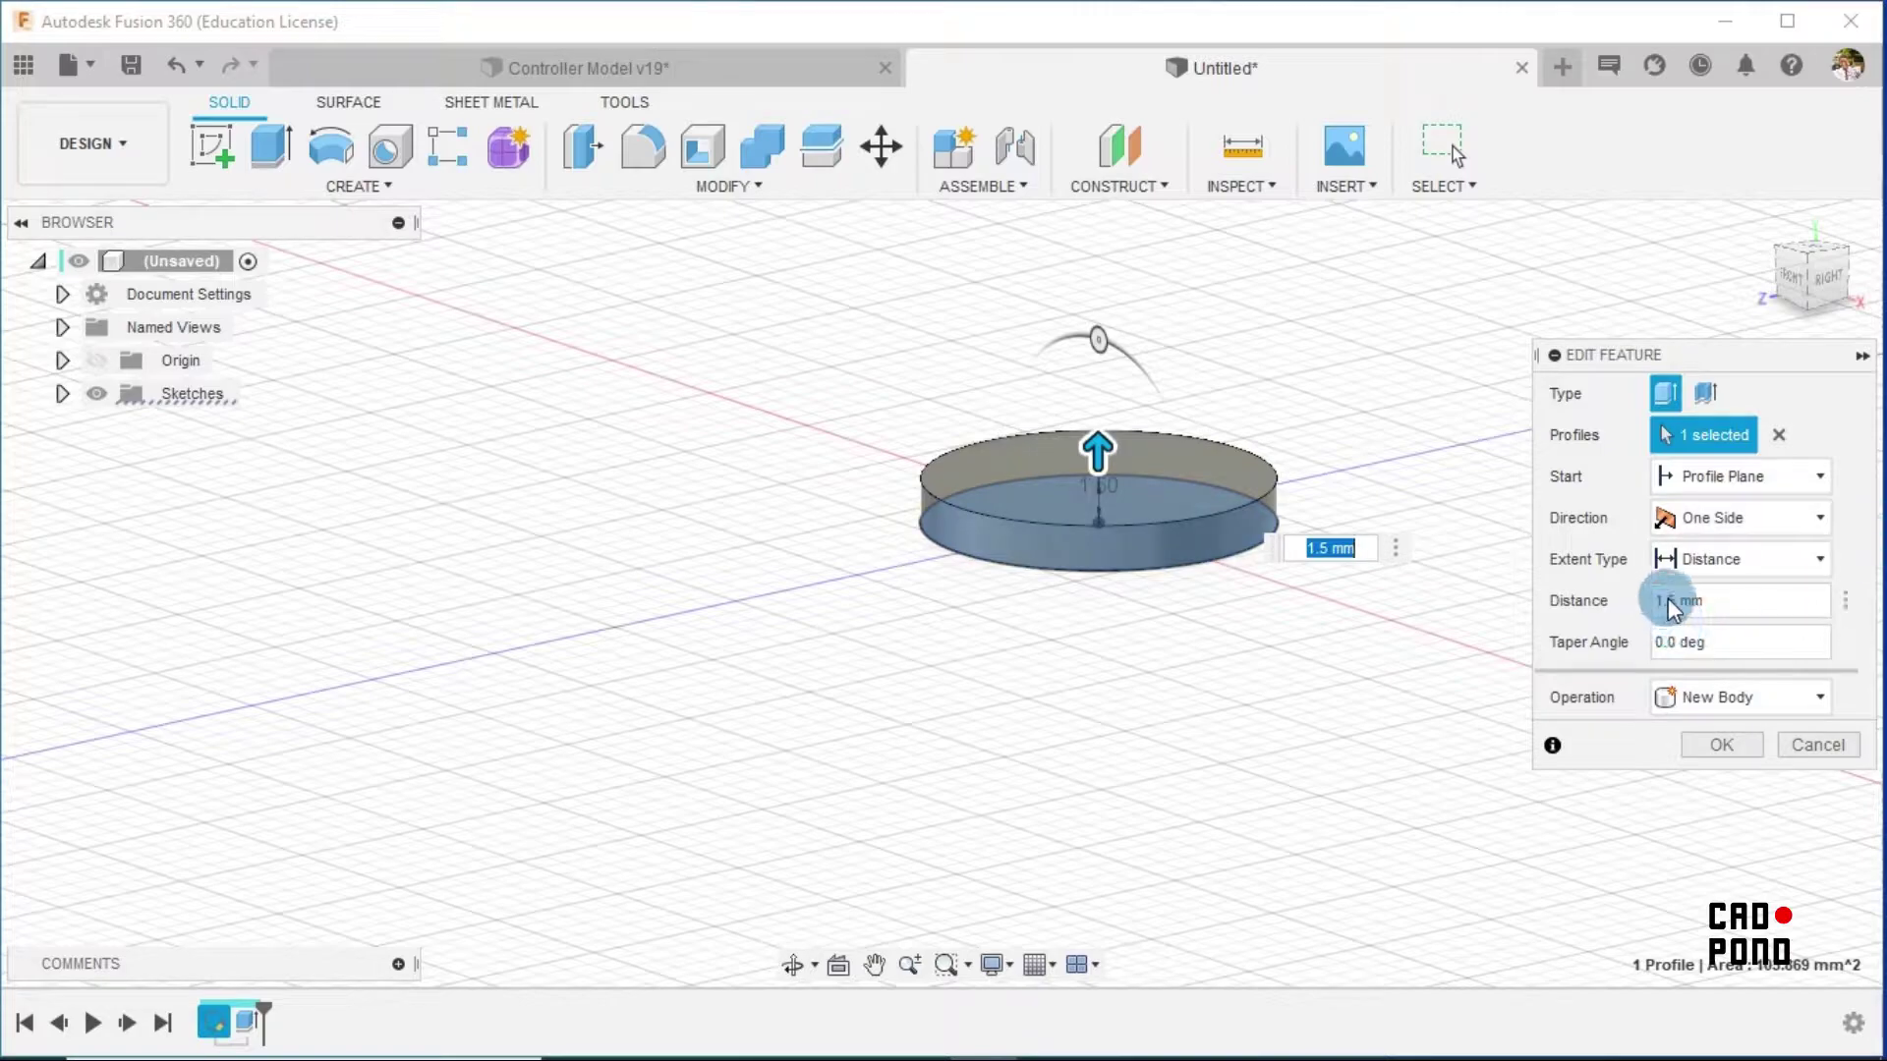
left_click(1674, 607)
key("BackSpace")
key("BackSpace")
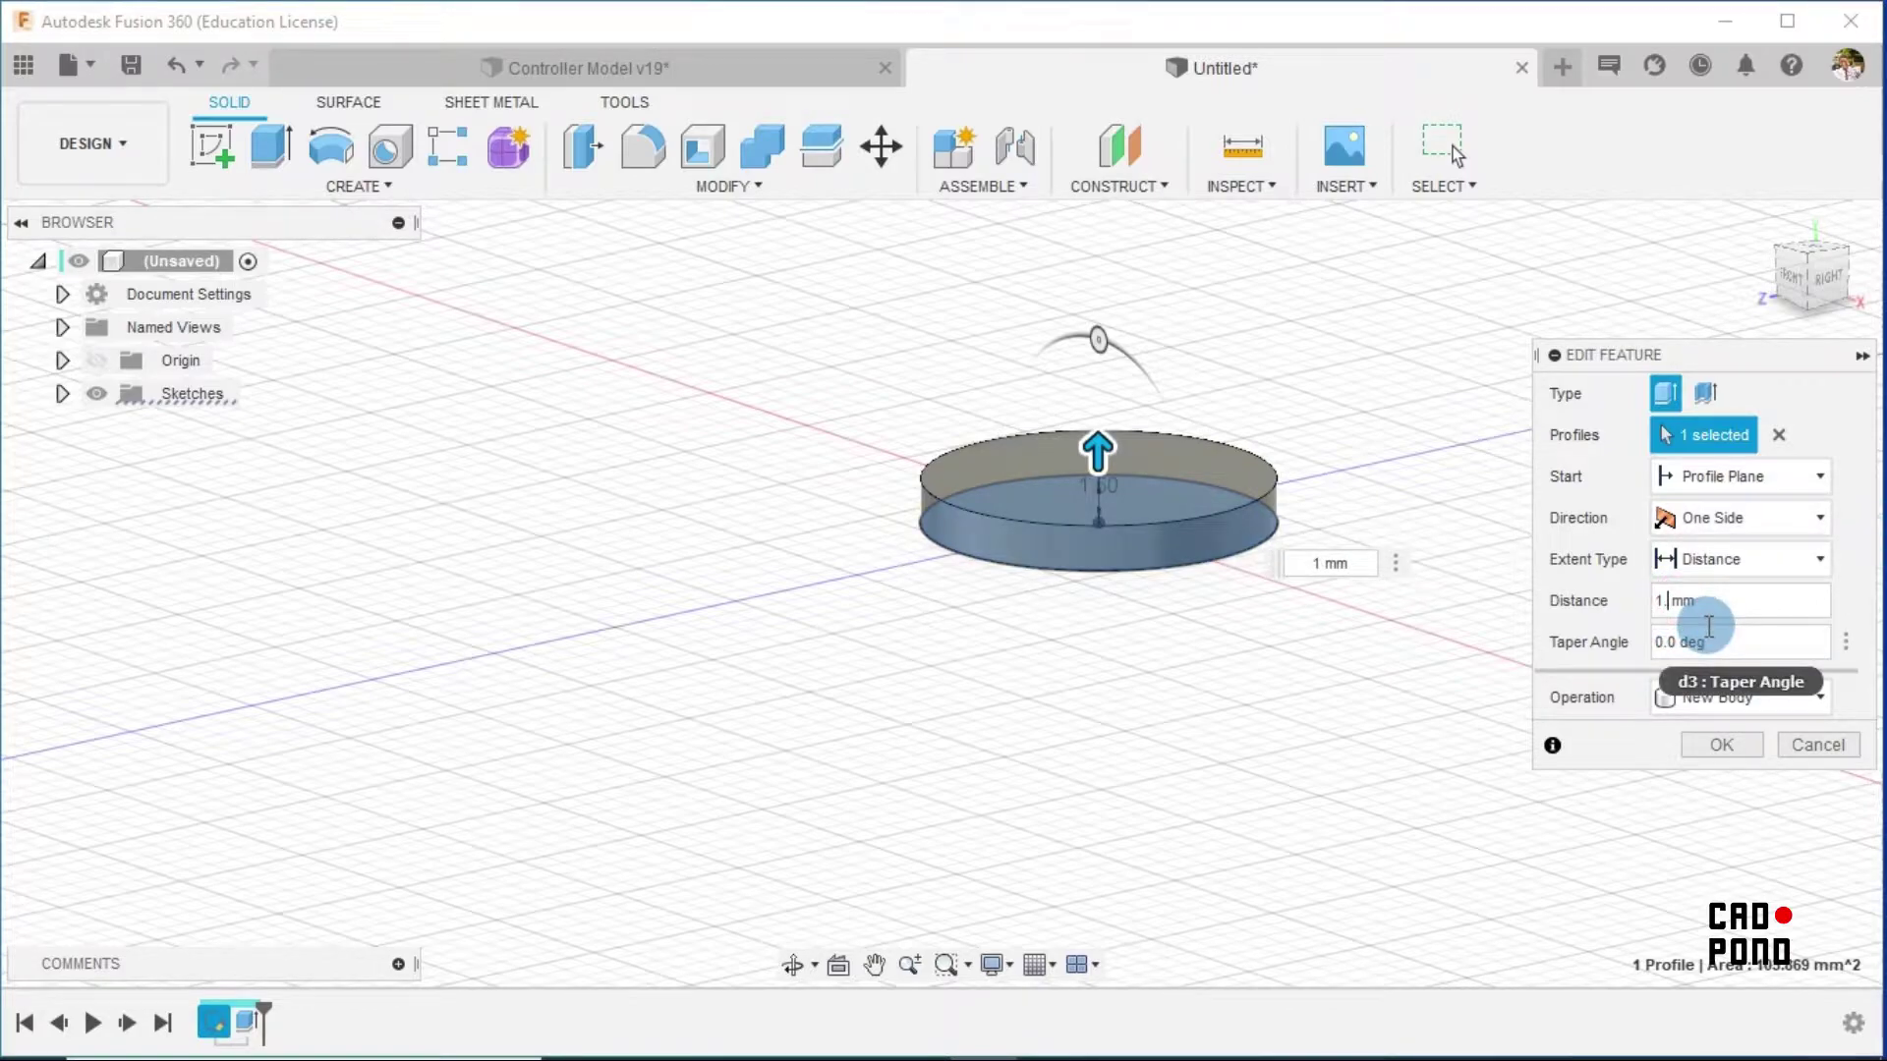
left_click(1722, 745)
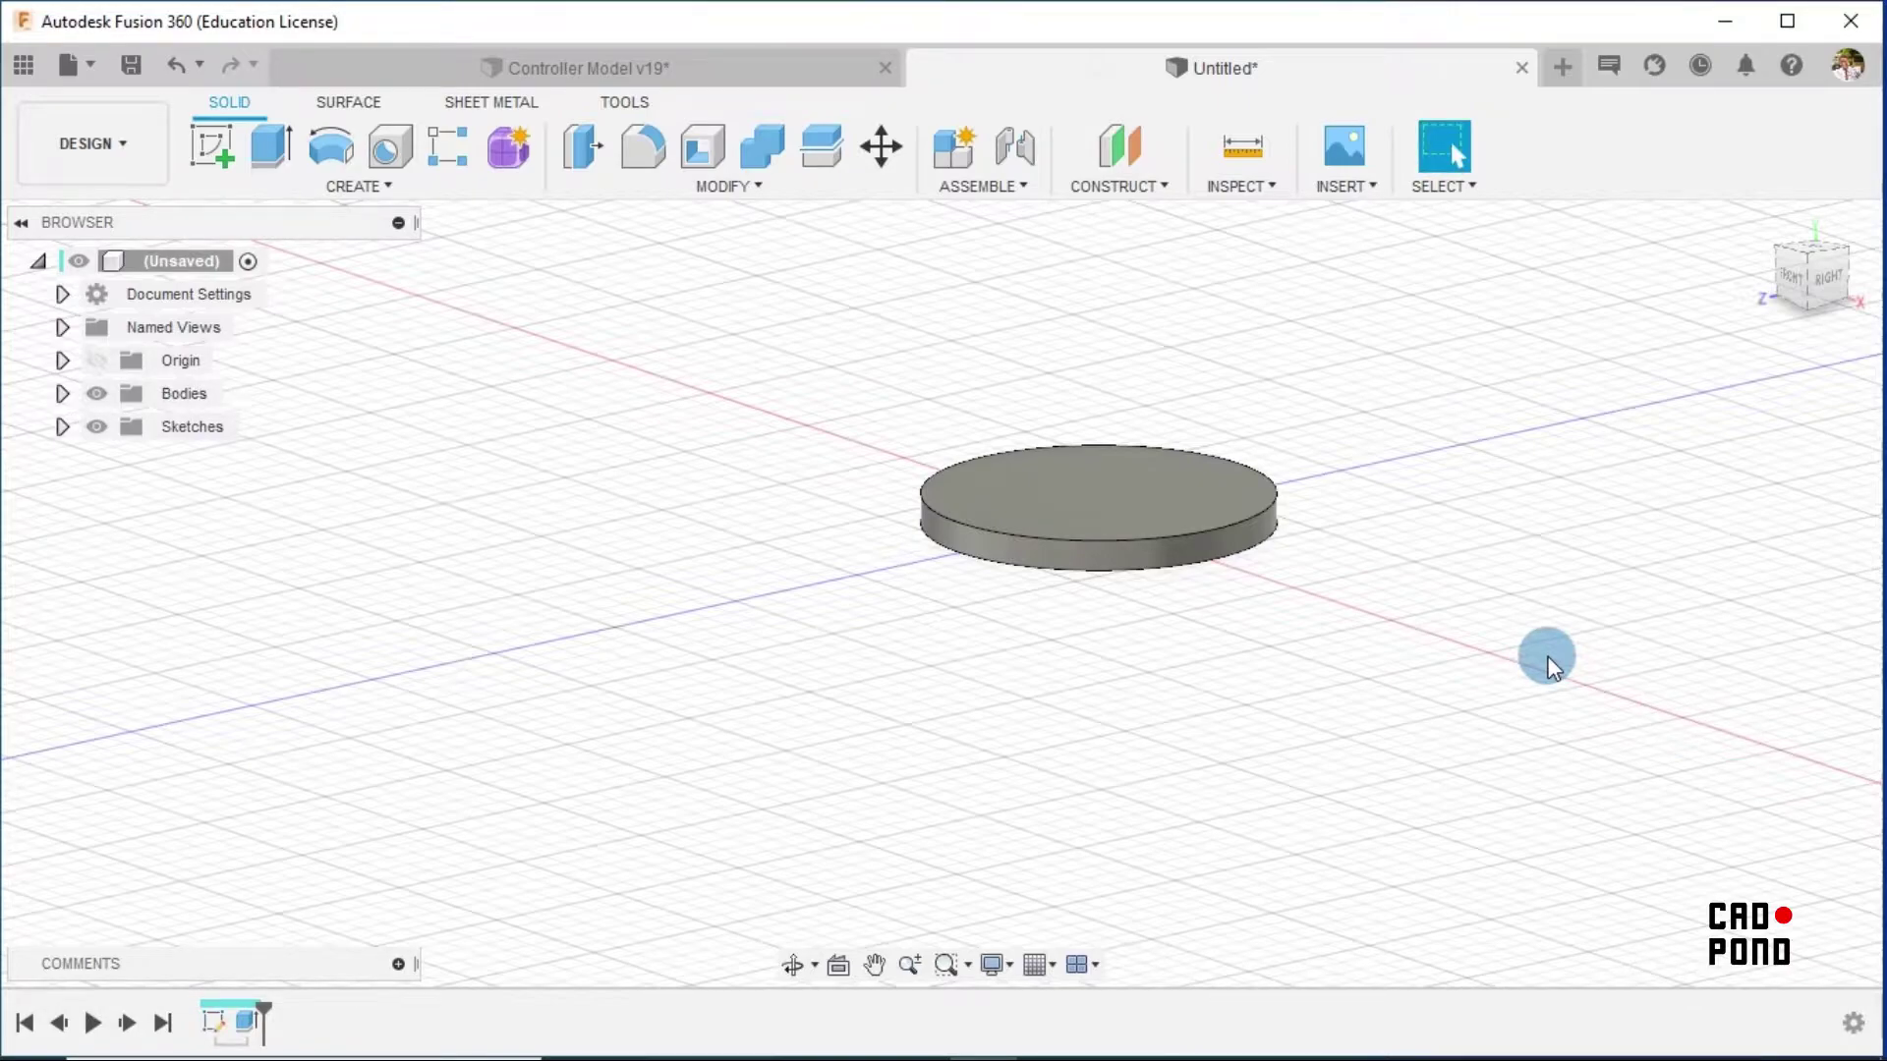
middle_click_drag(1484, 577, 1145, 570, "shift")
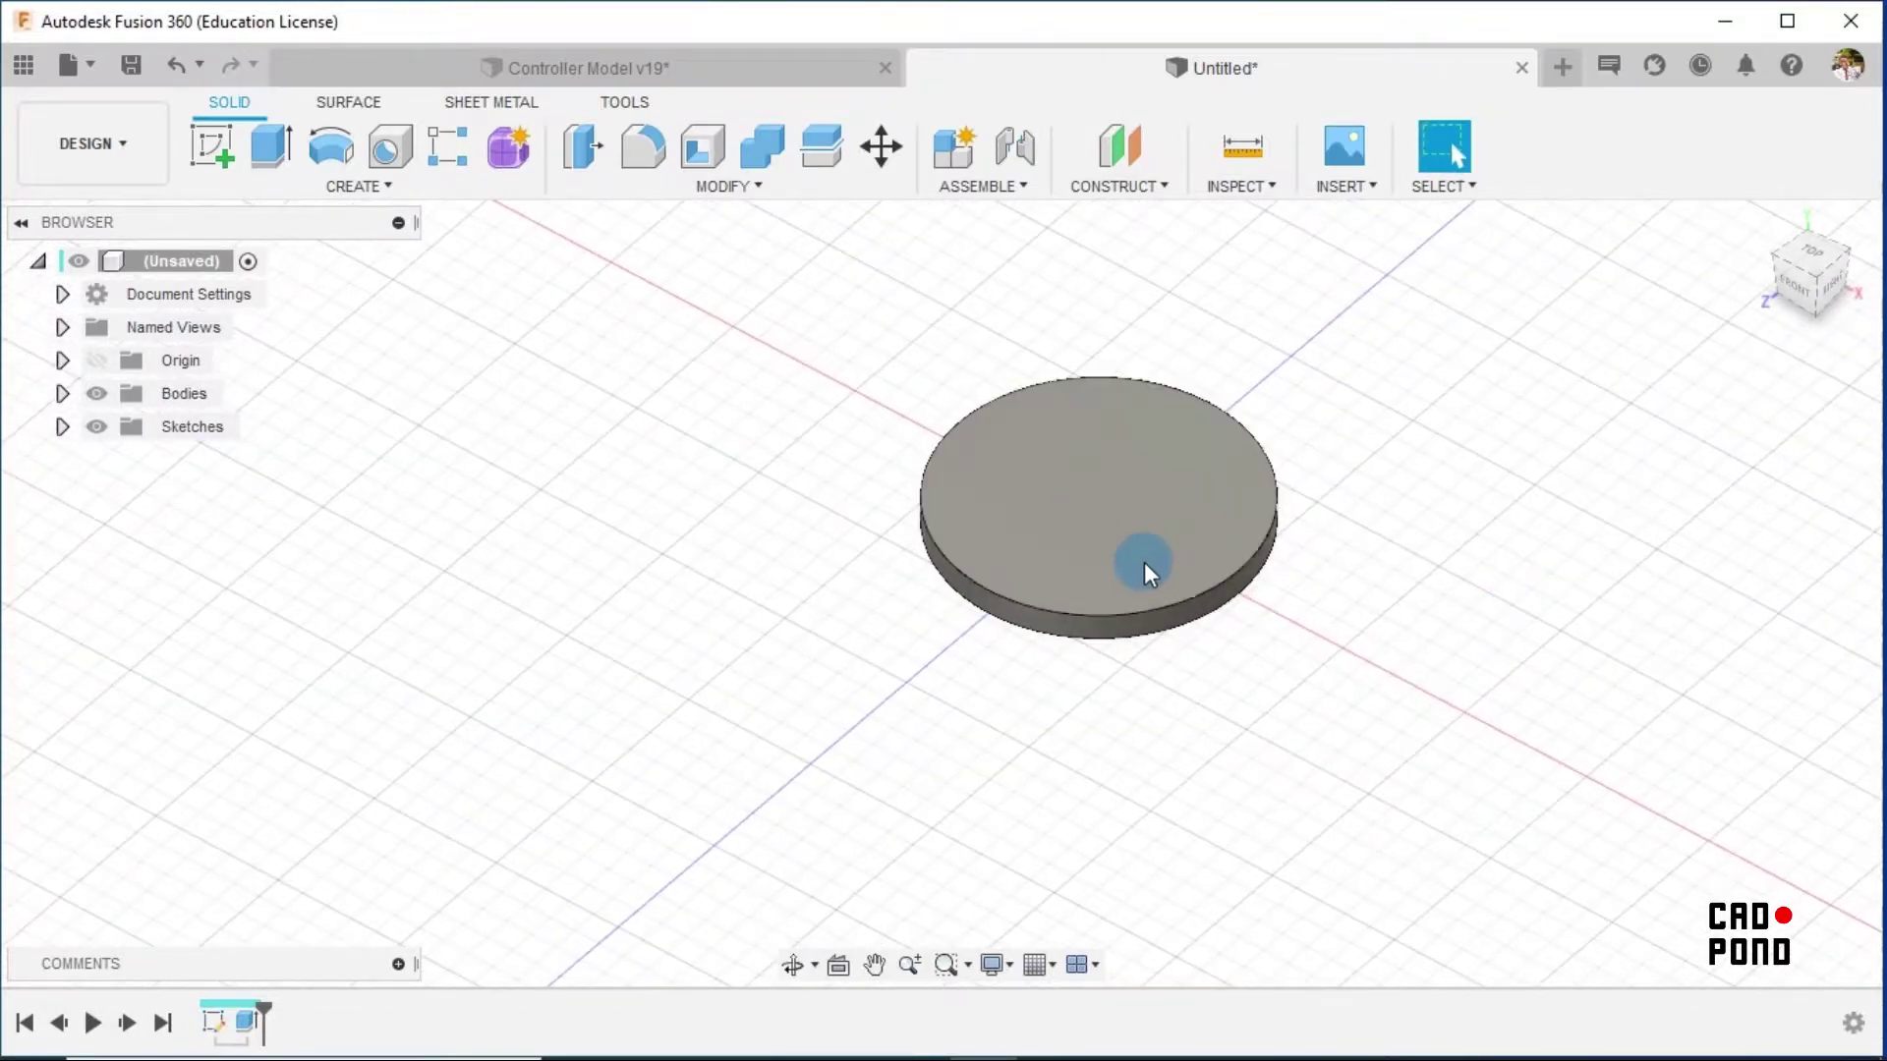
left_click(1049, 1033)
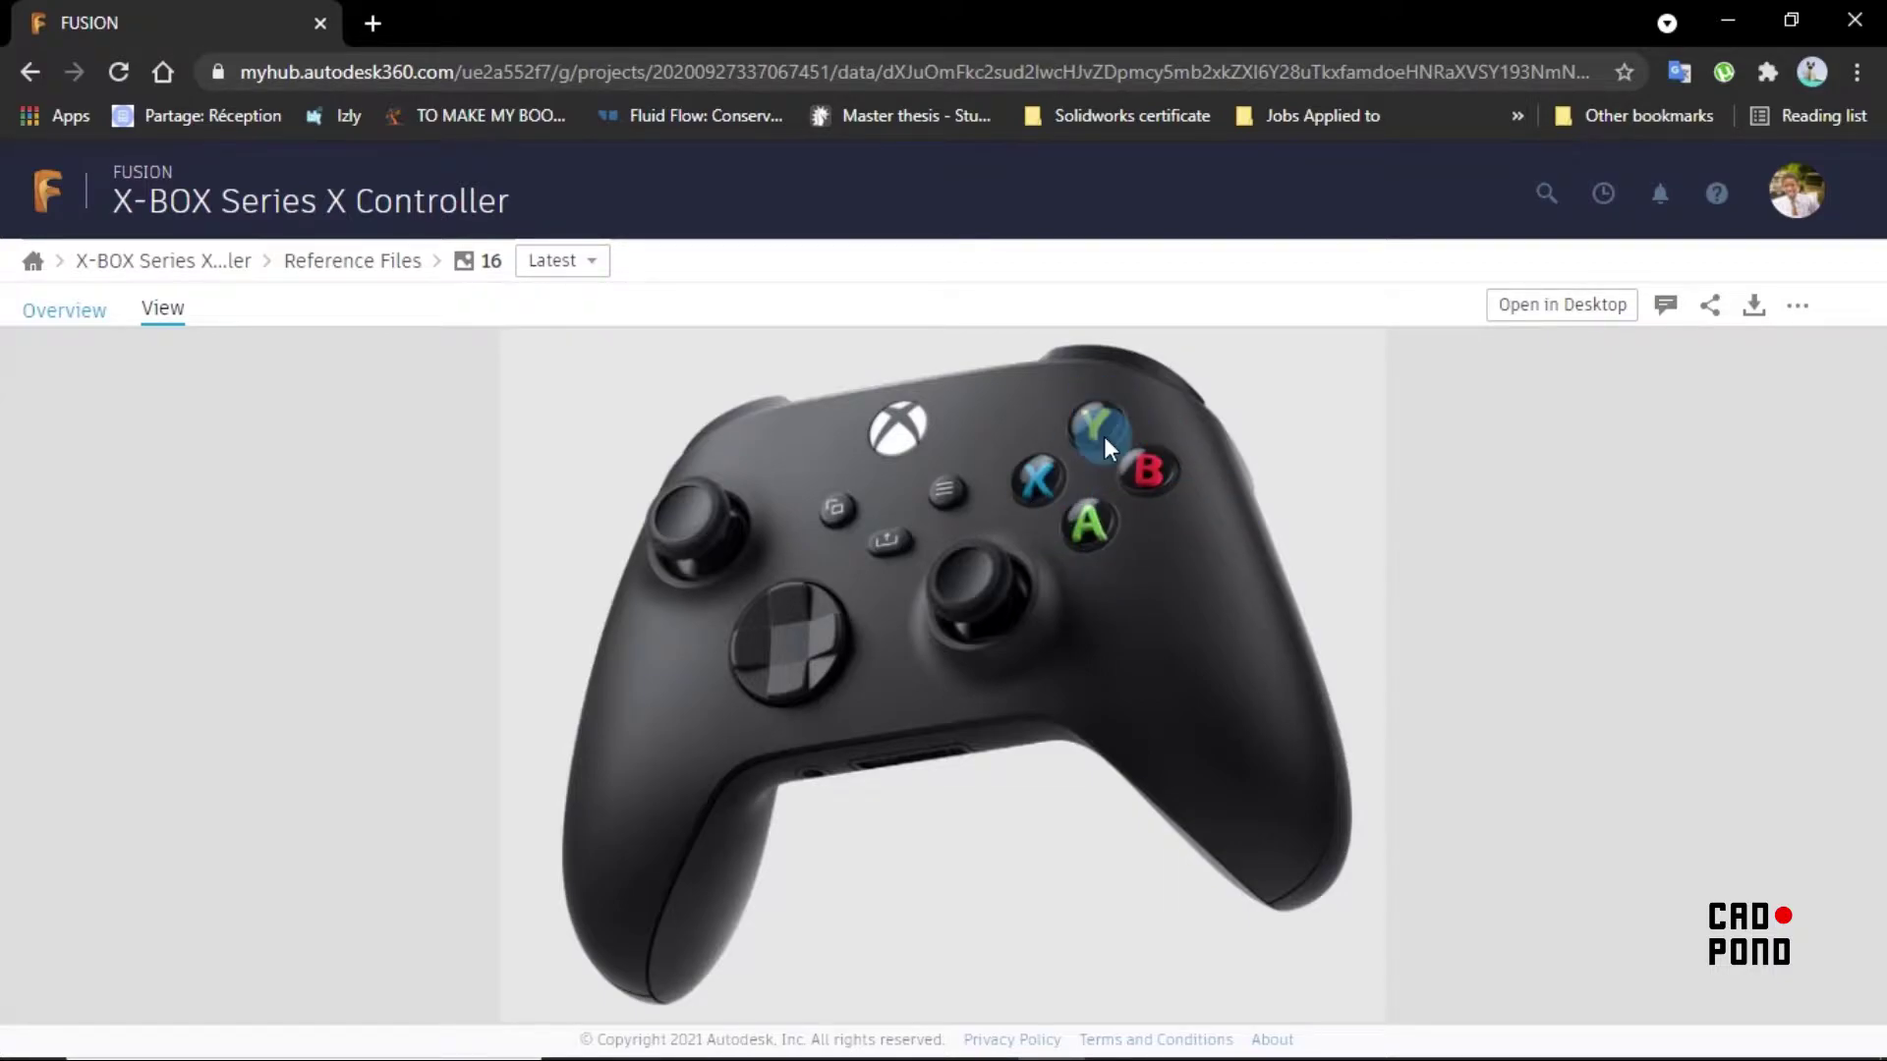
Start a new sketch on the disc's top face
left_click(1726, 24)
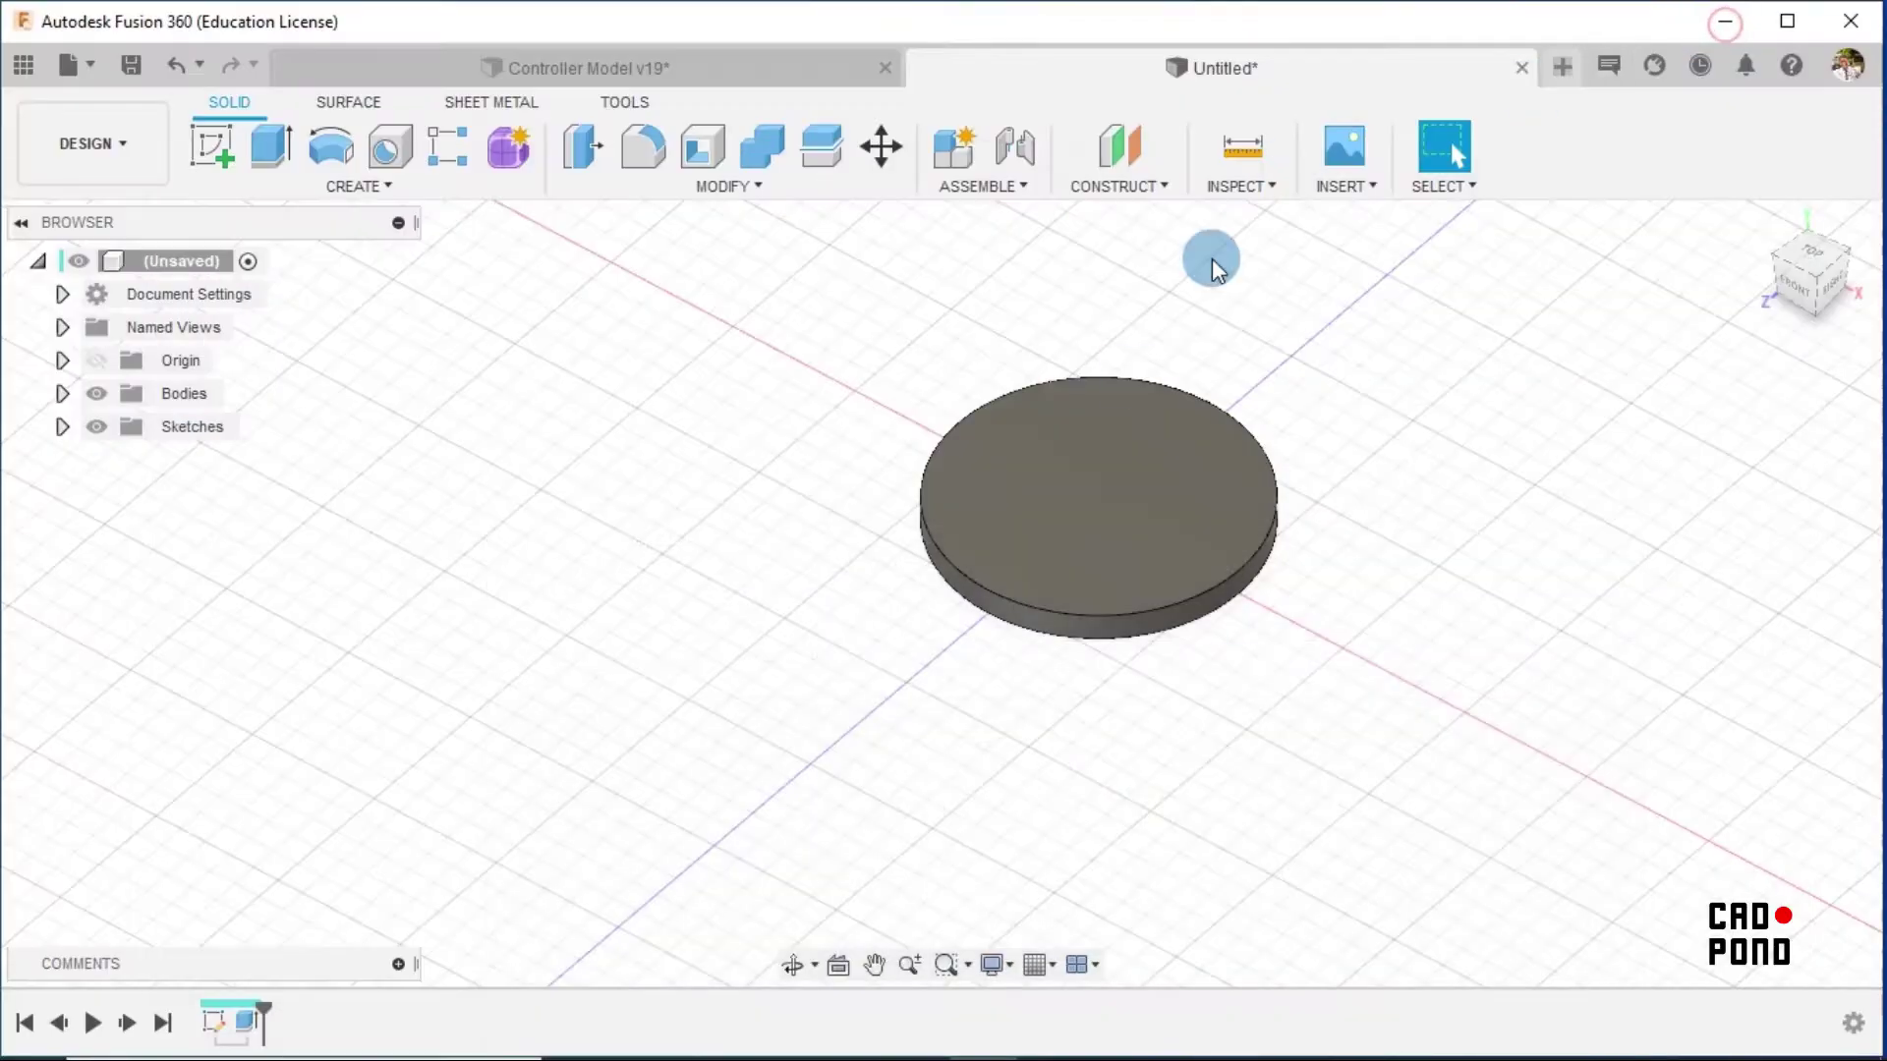
left_click(1054, 468)
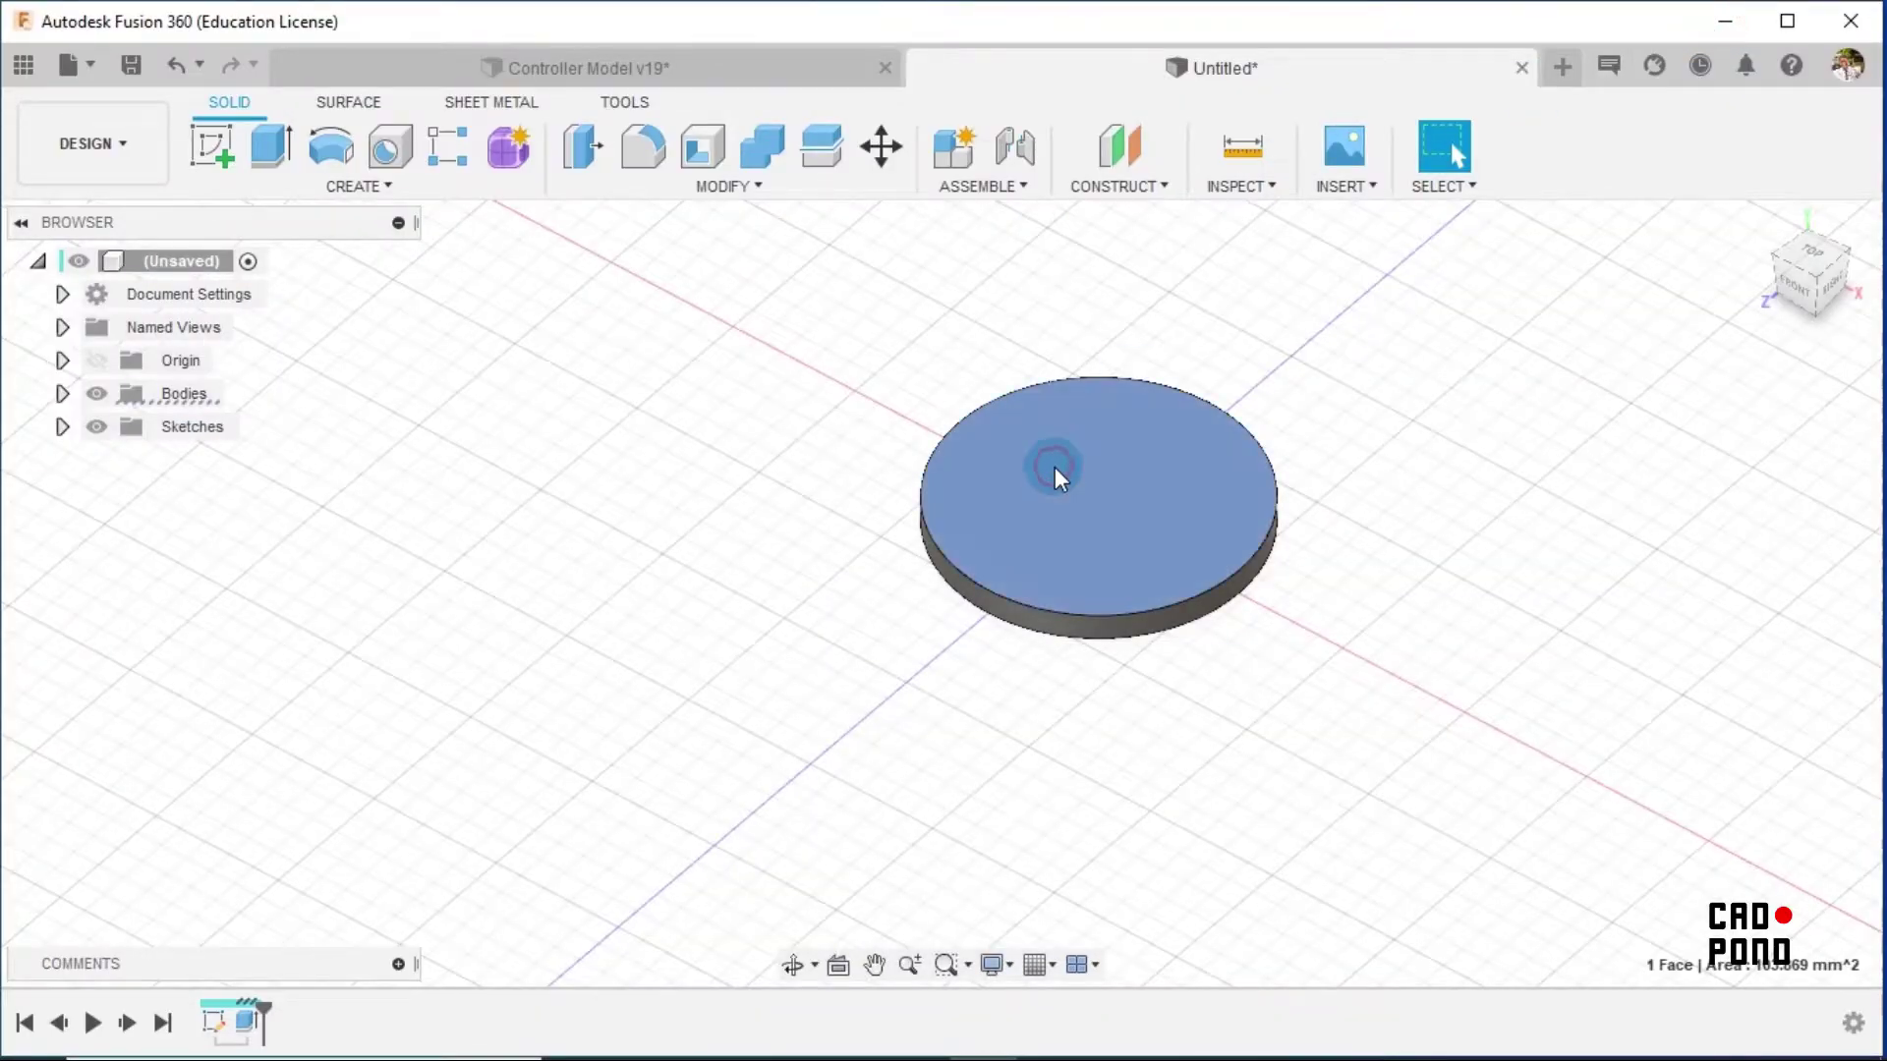
right_click(1053, 468)
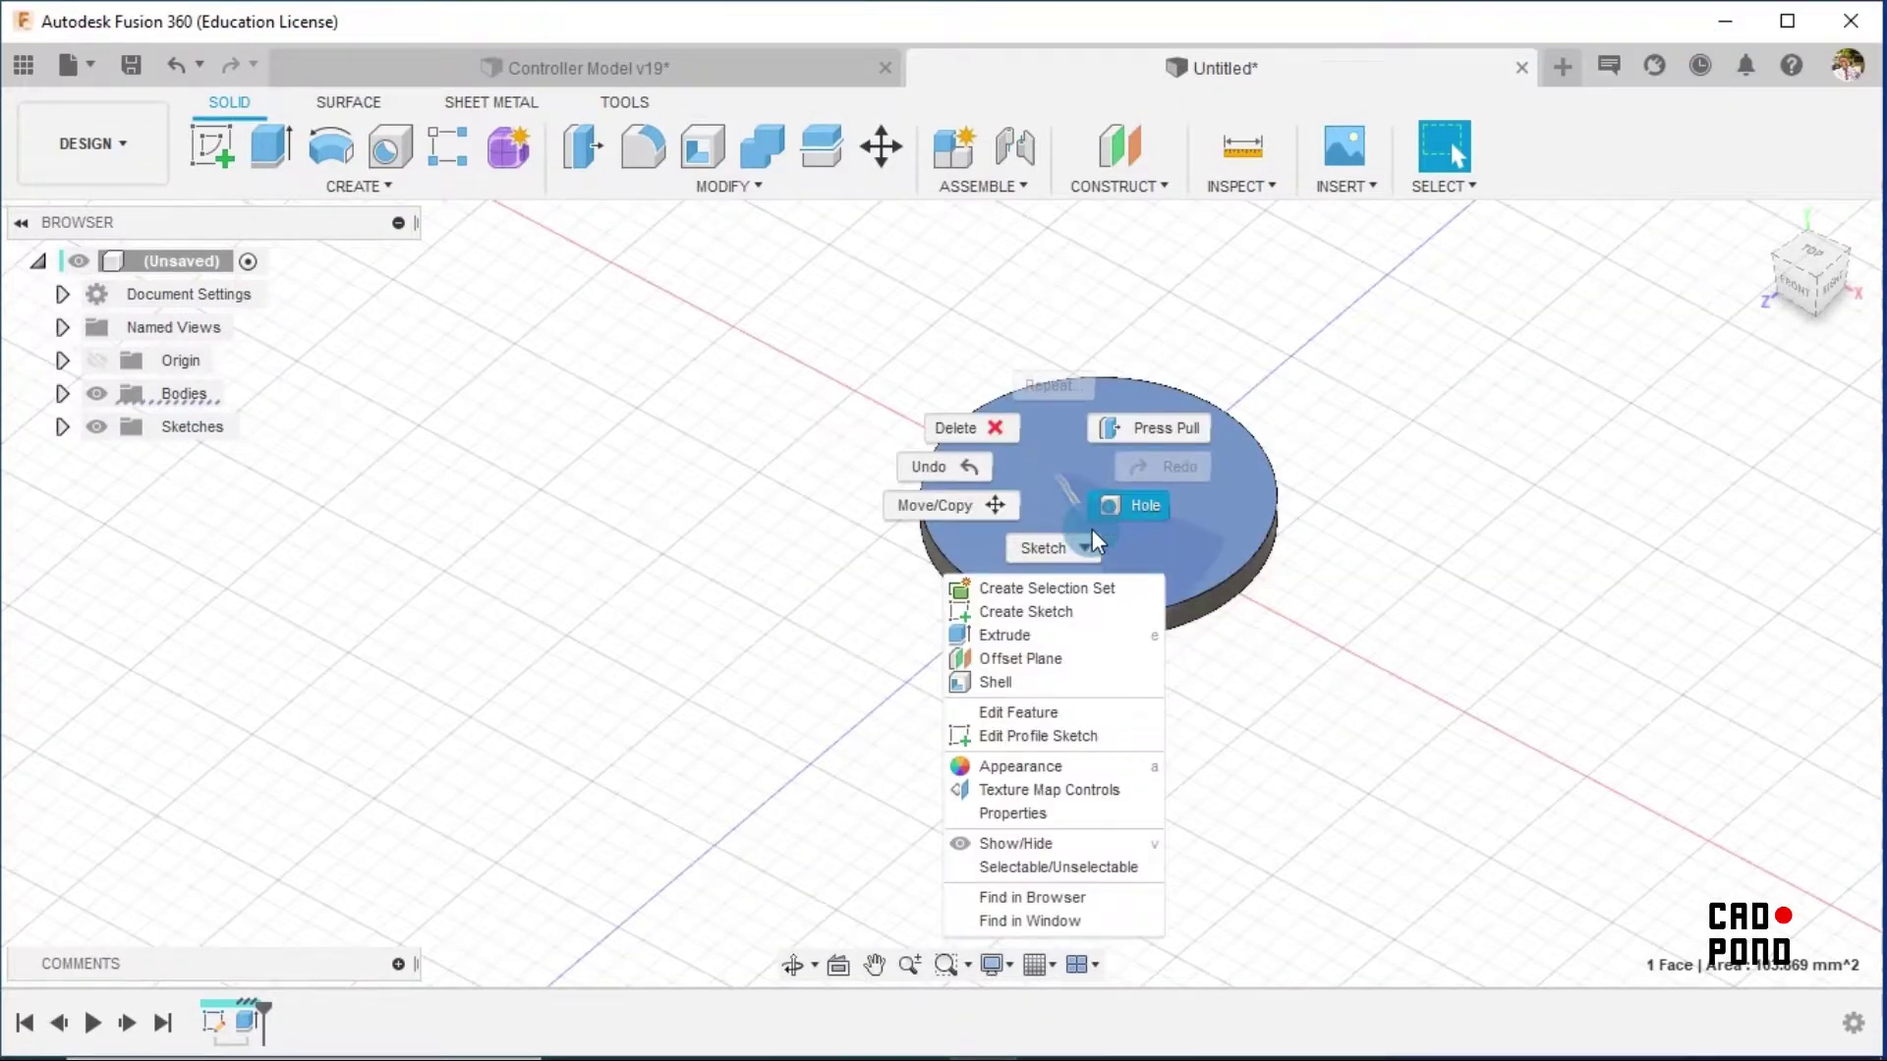
left_click(1071, 554)
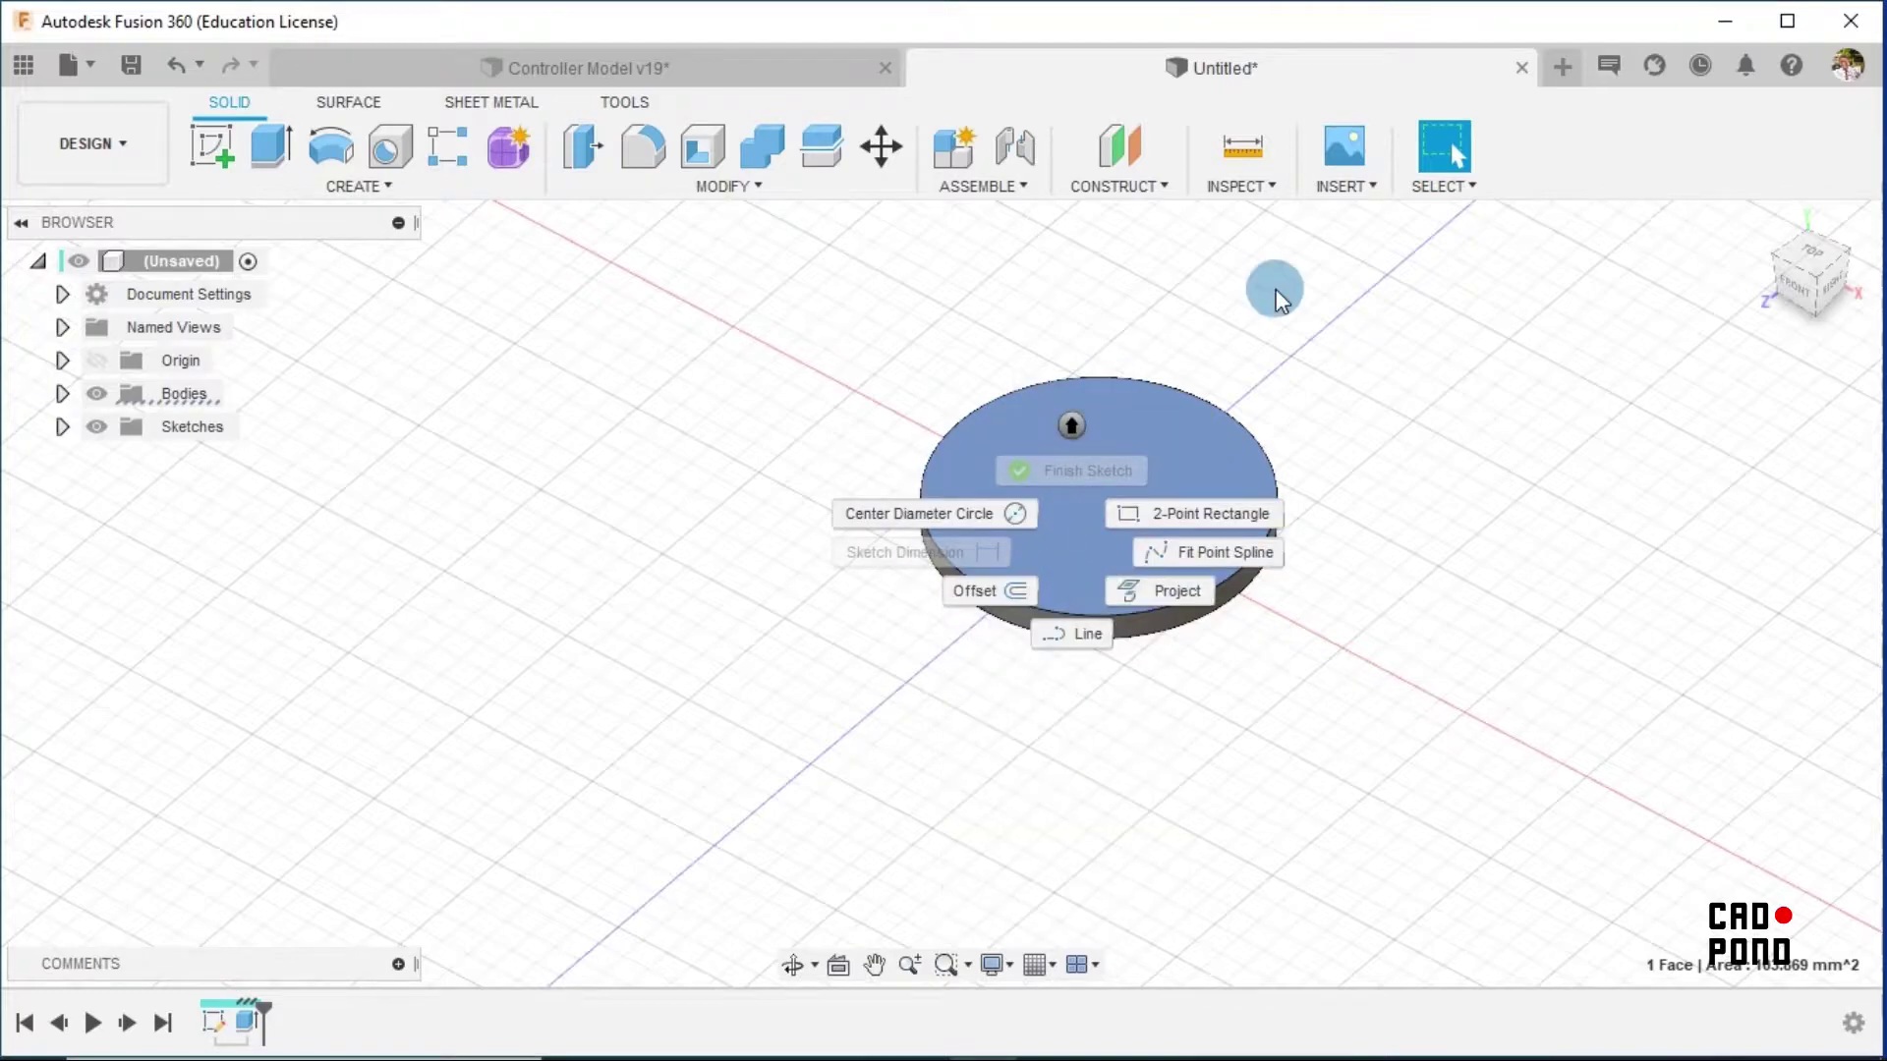
right_click(1079, 421)
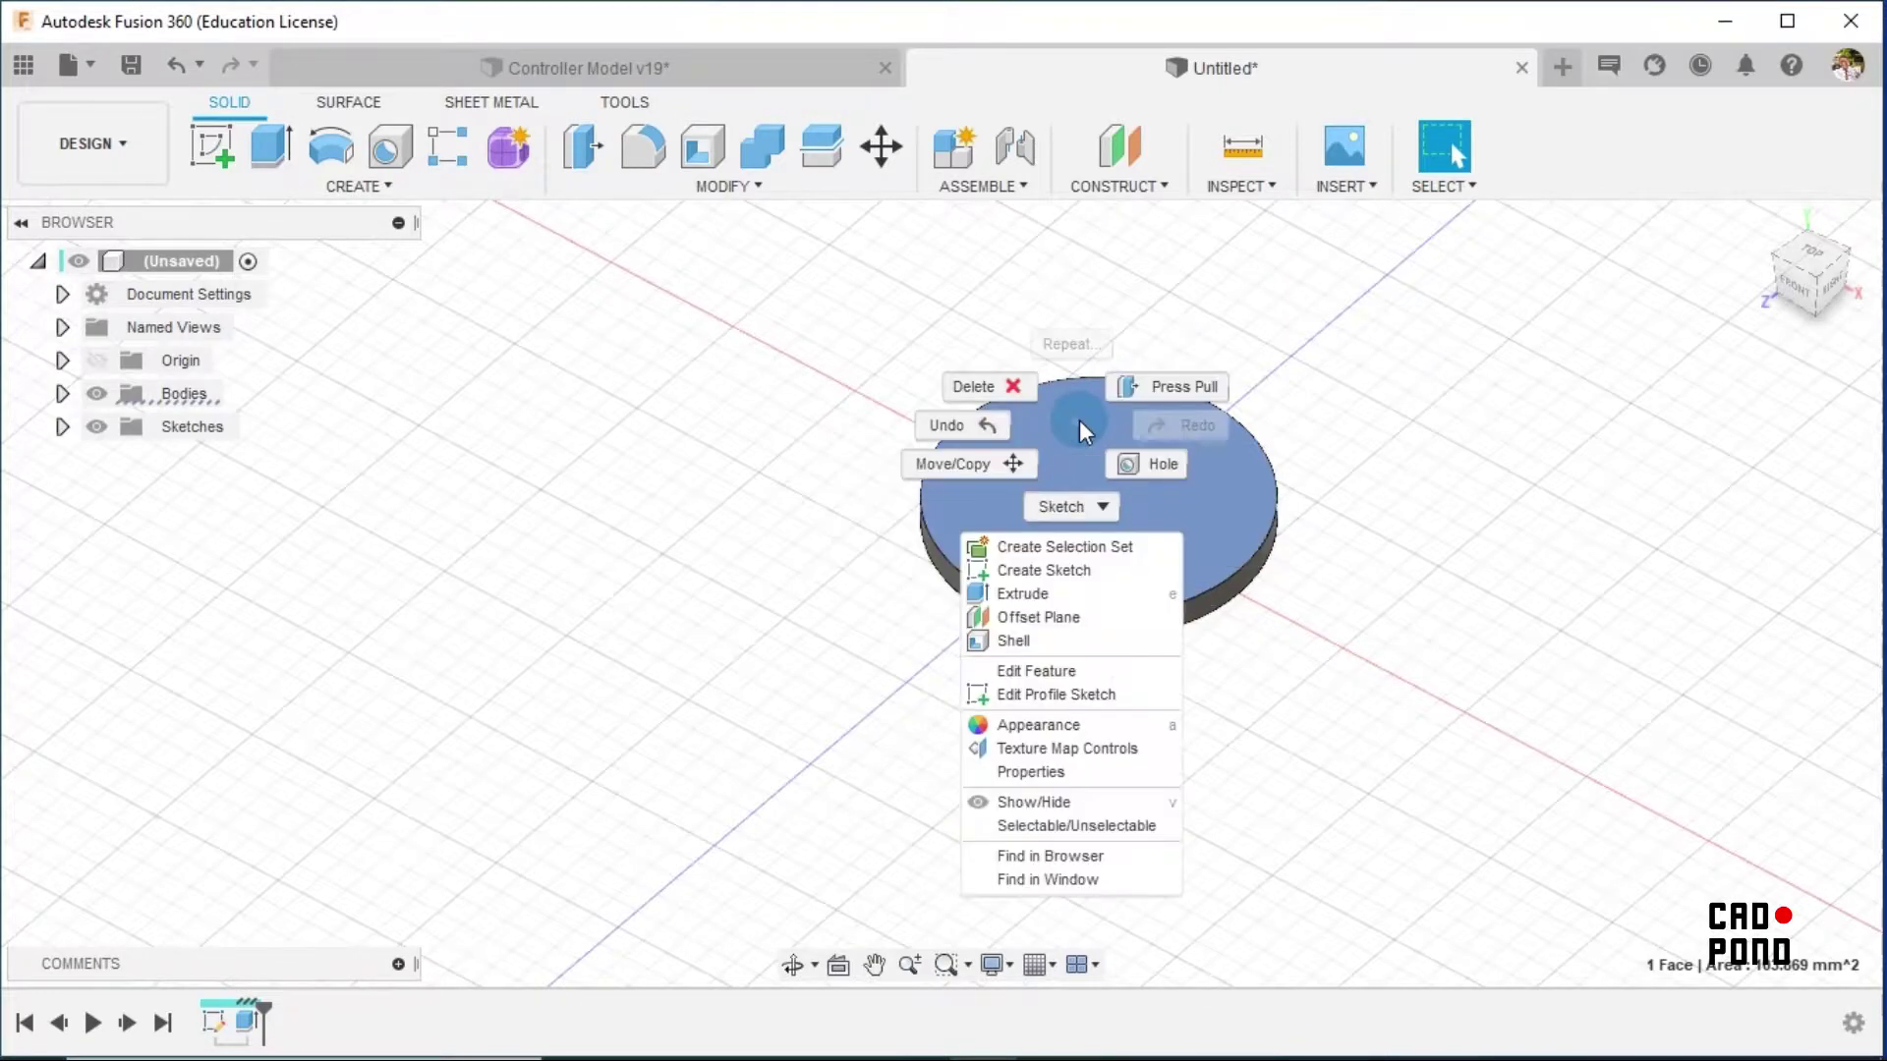
left_click(1072, 571)
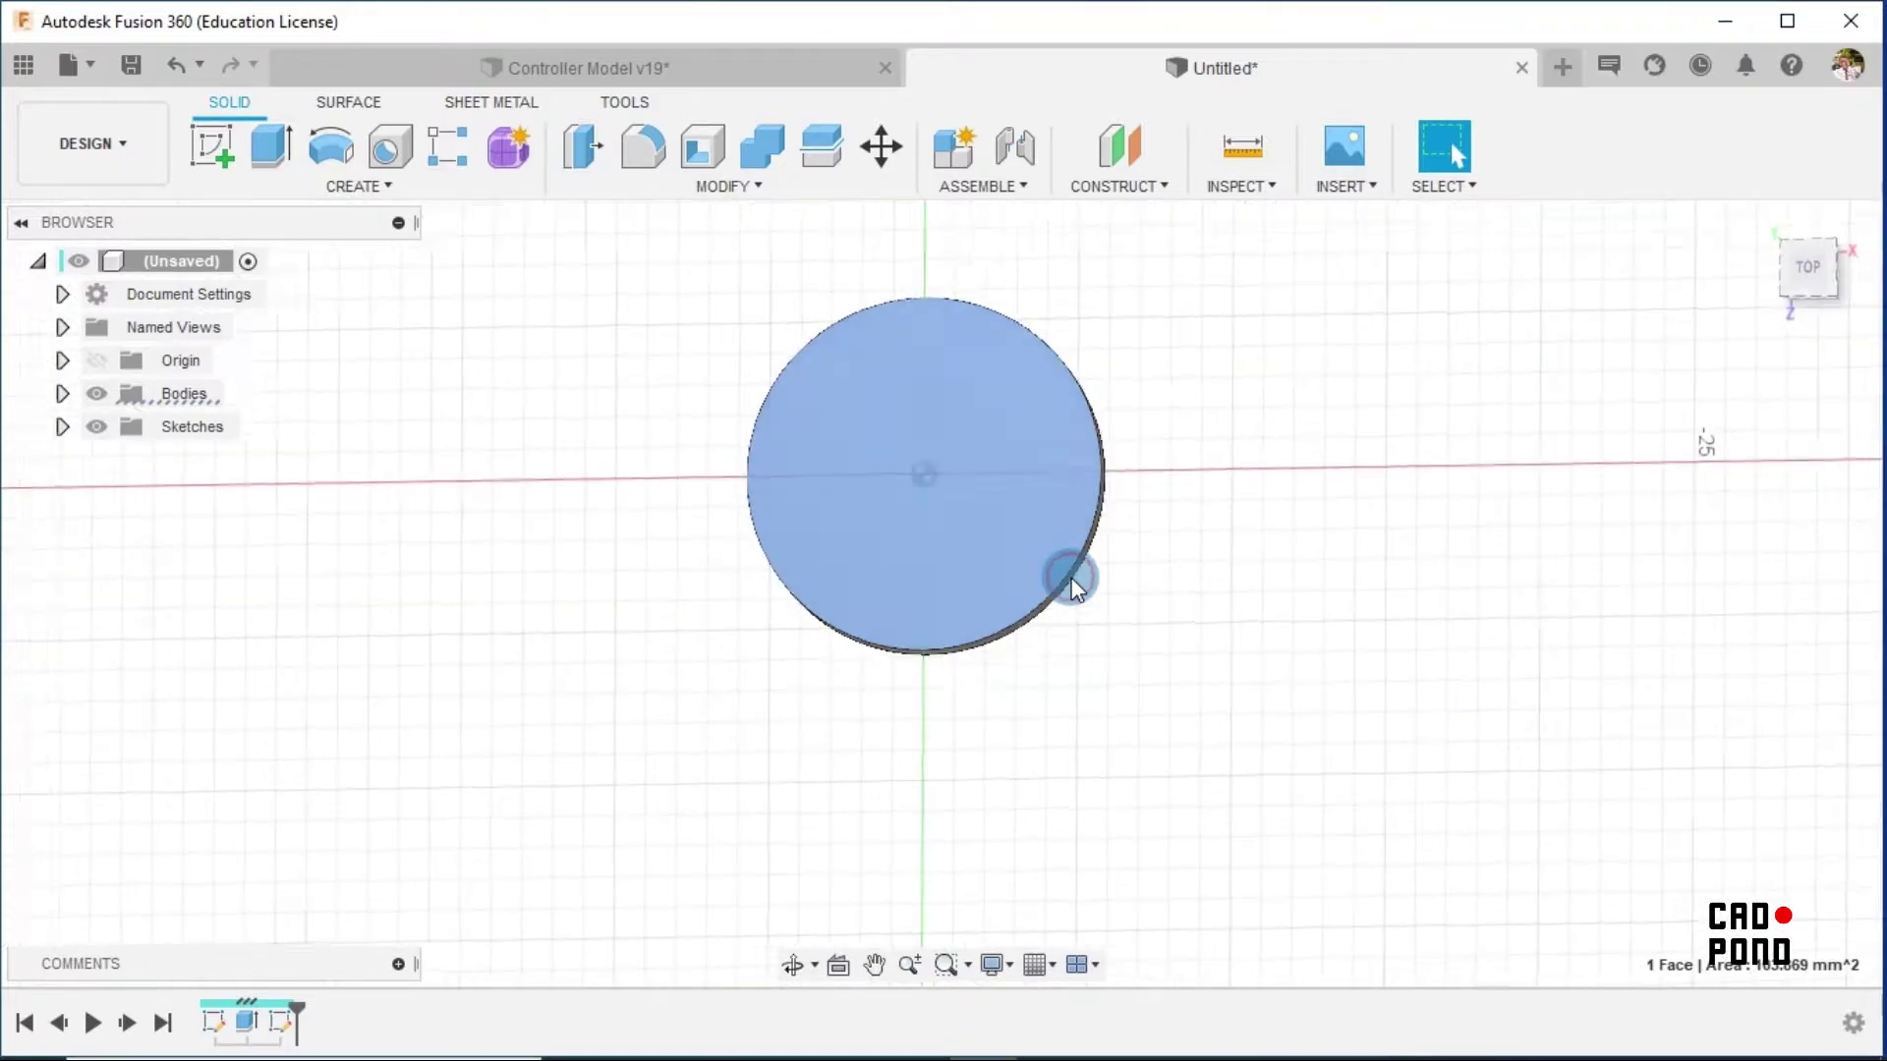
Add a text frame containing the letter 'Y' to the sketch
left_click(372, 187)
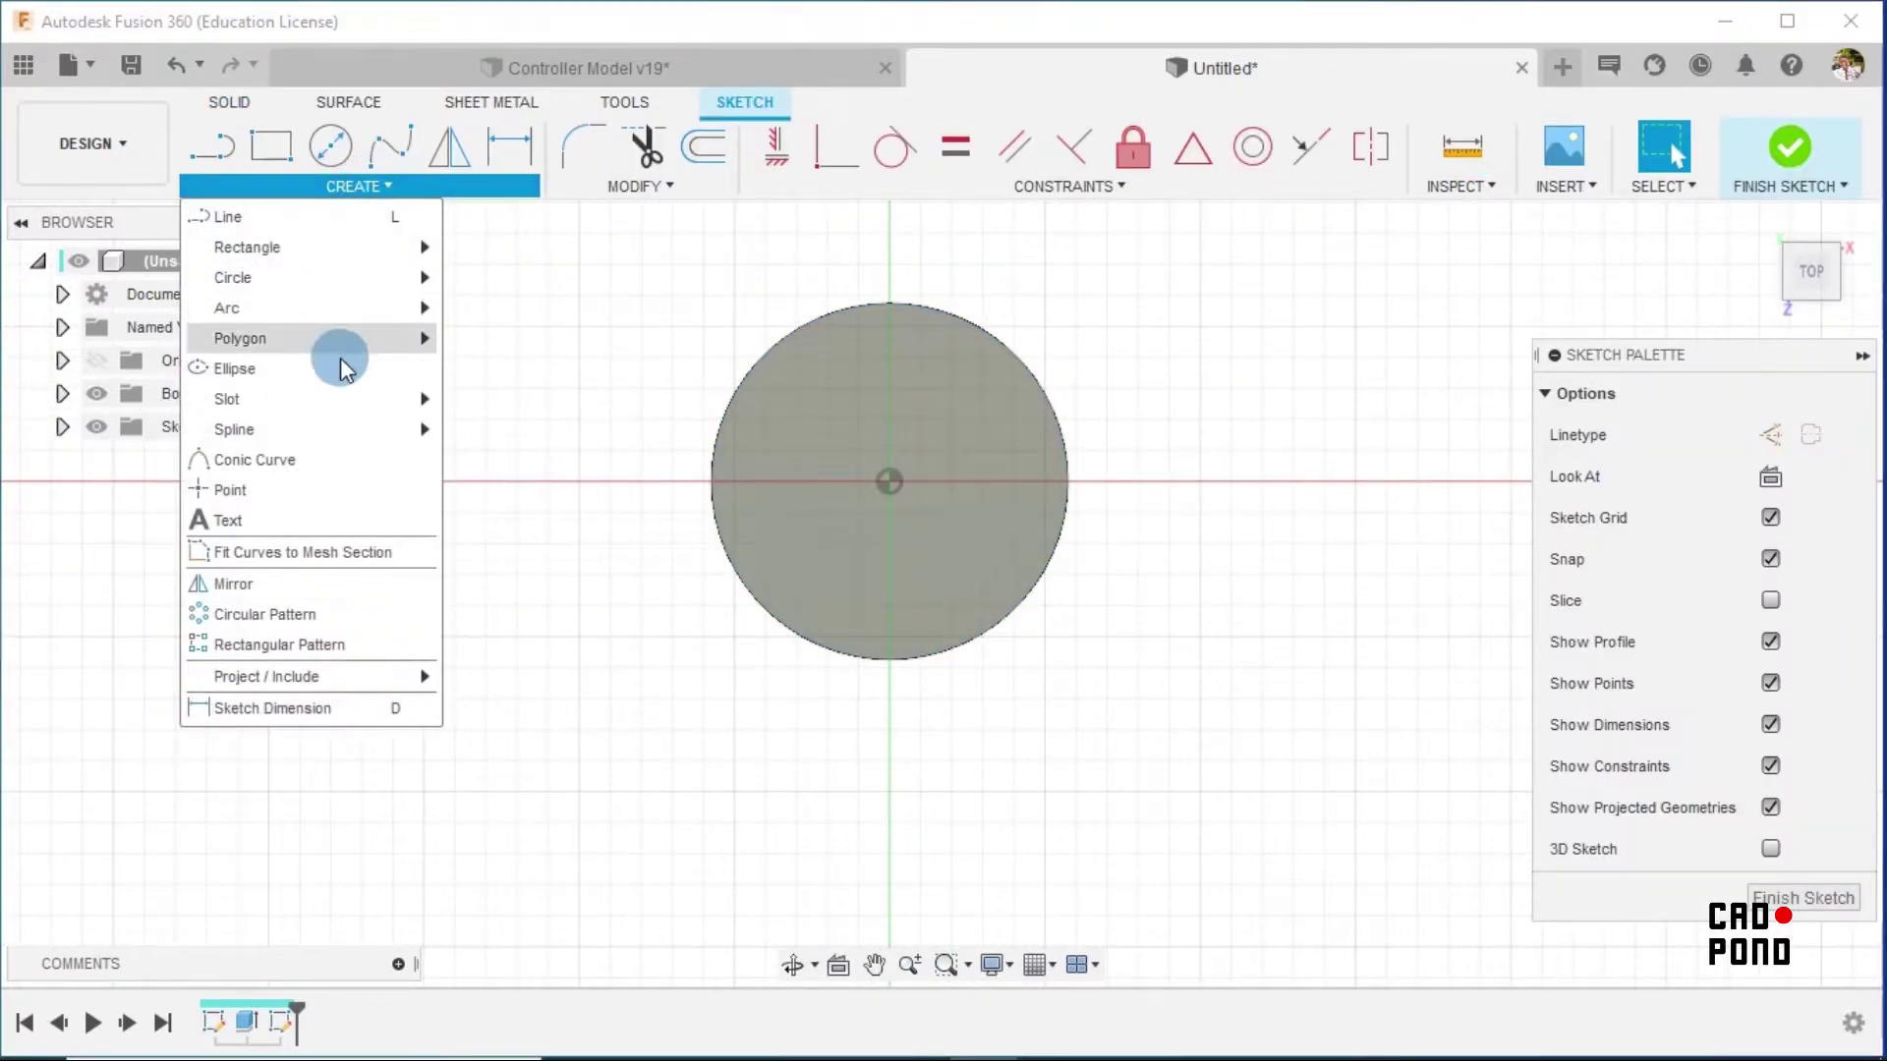
left_click(236, 521)
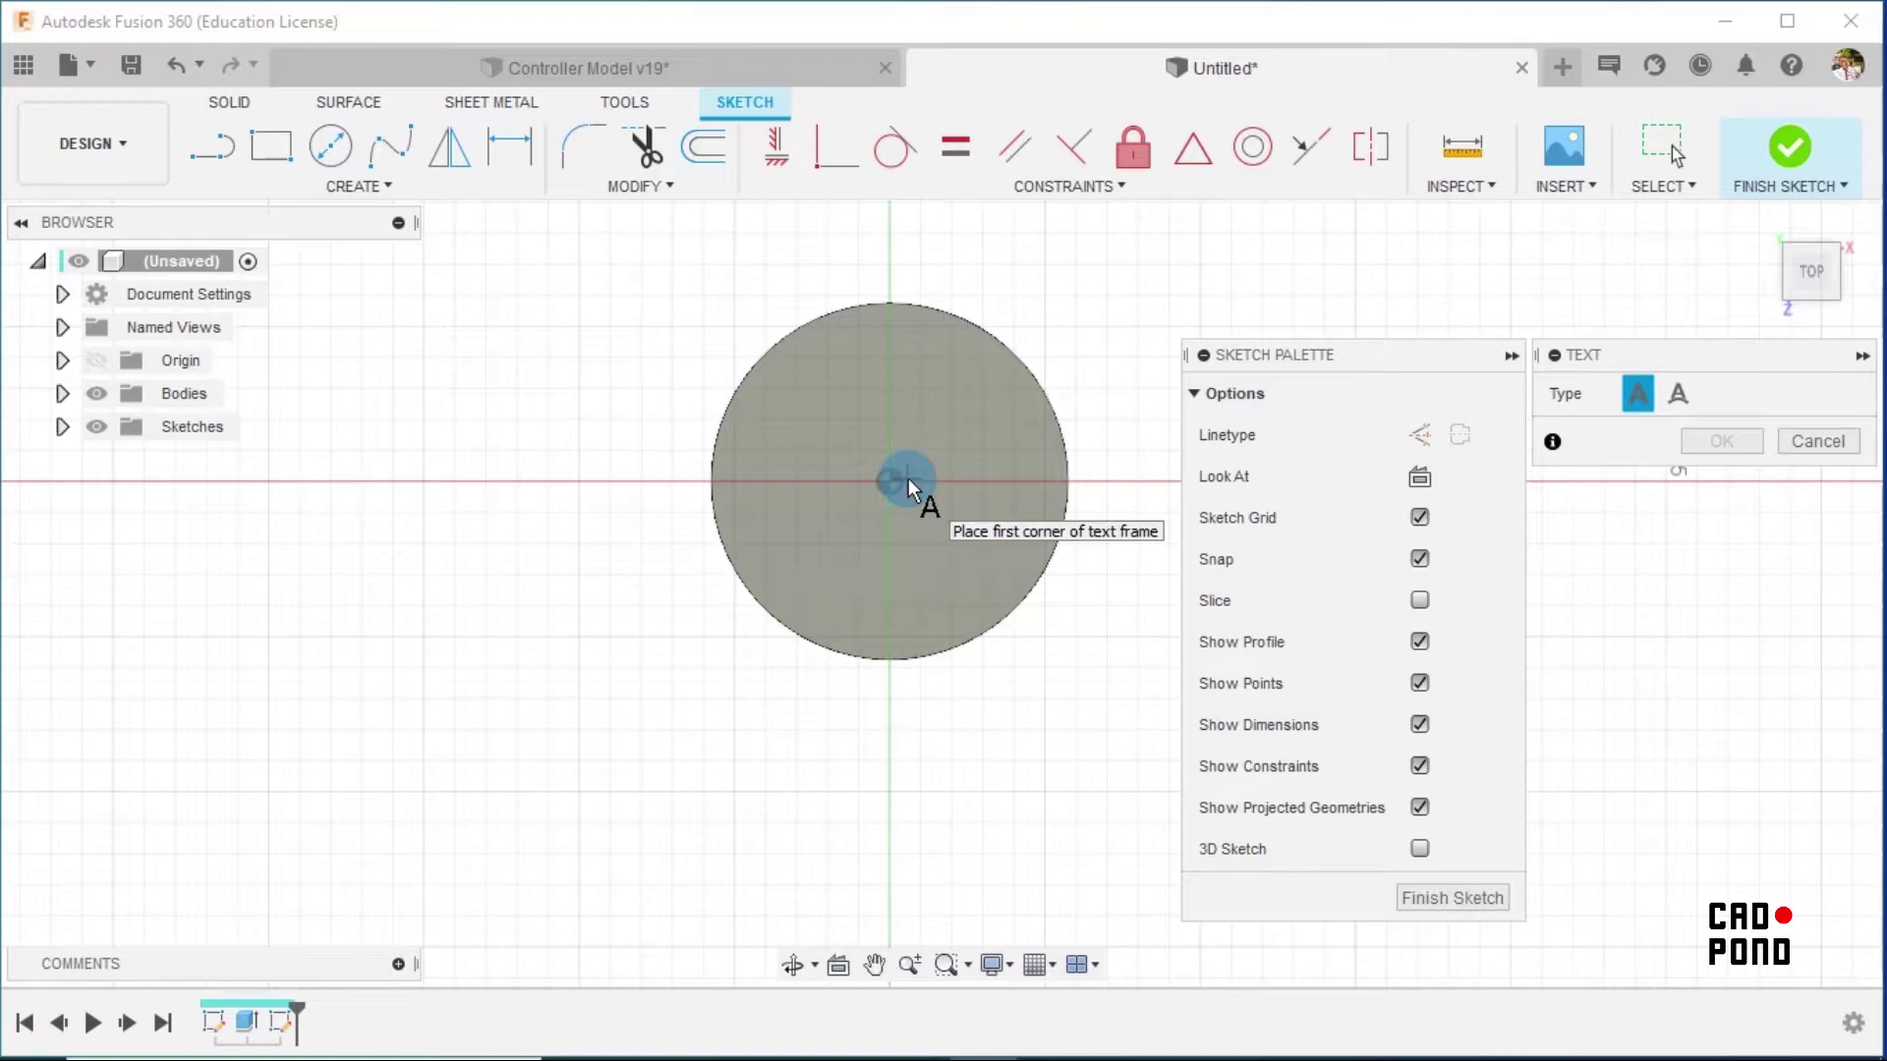
left_click(814, 541)
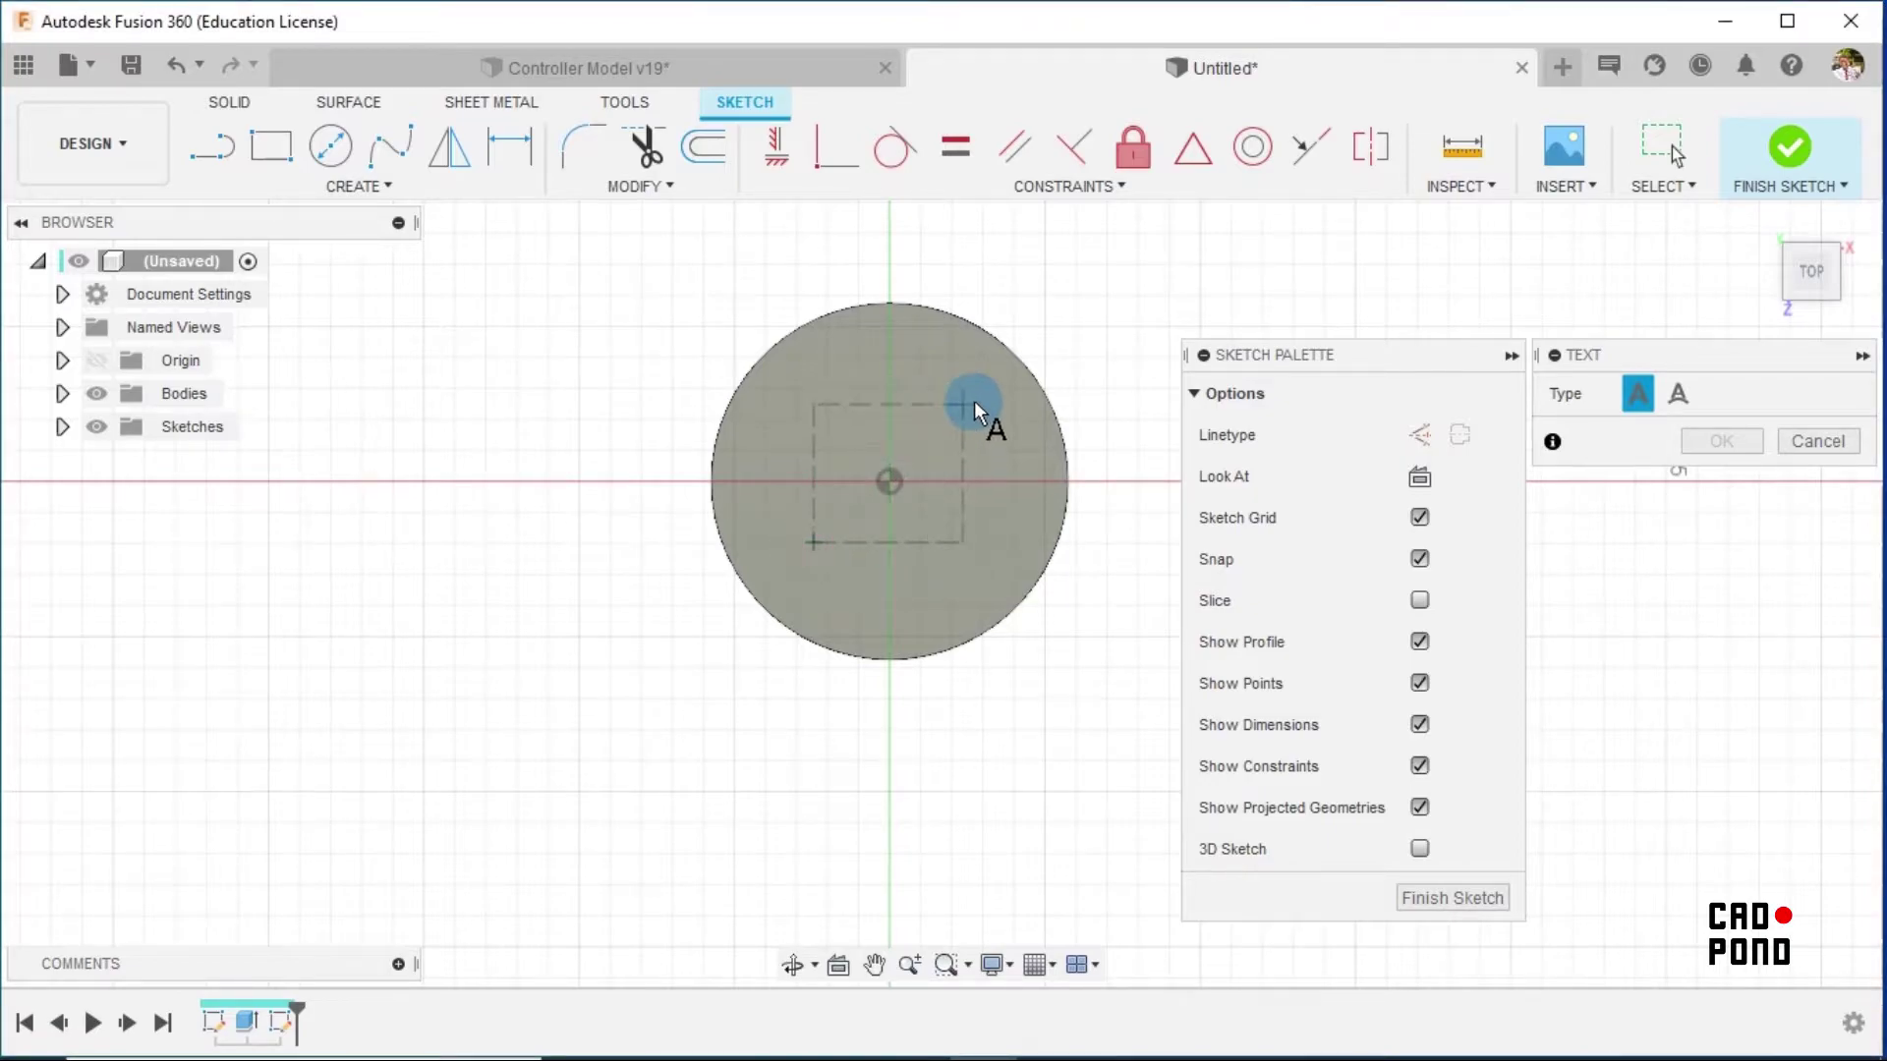
left_click(979, 393)
left_click(970, 521)
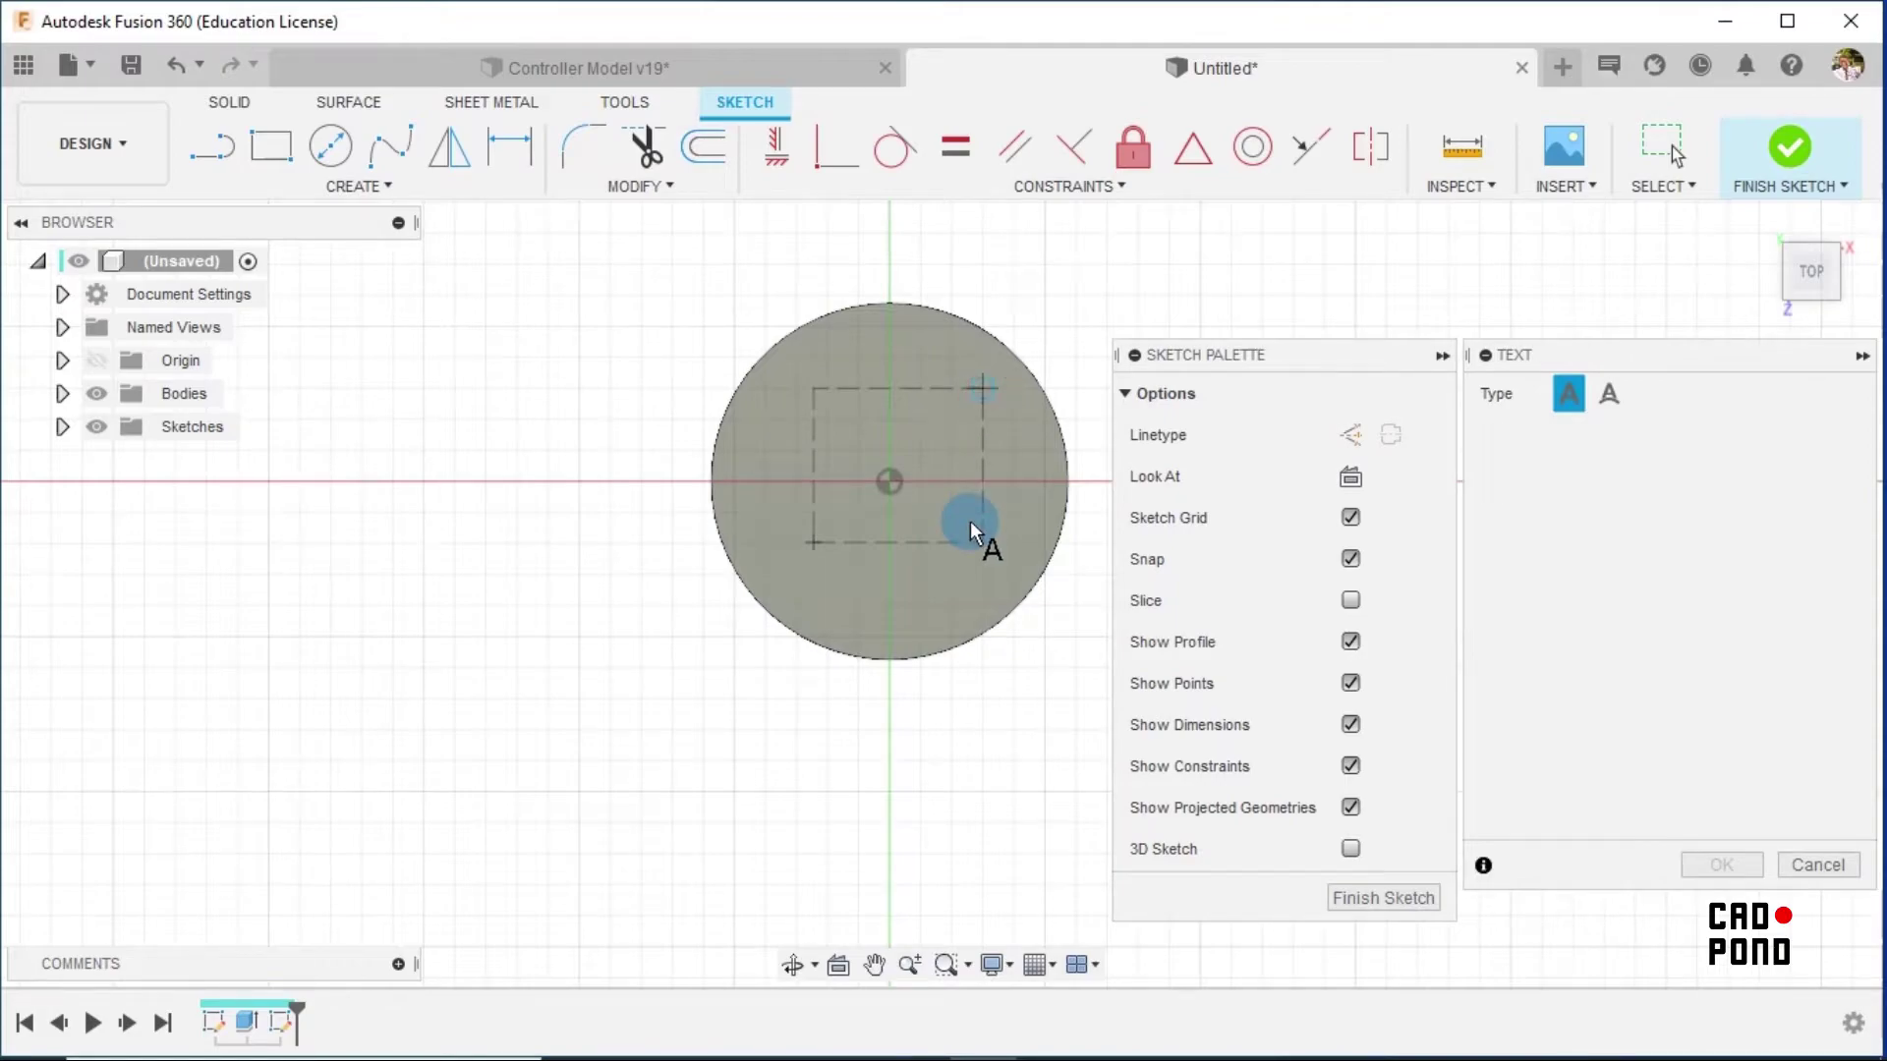
left_click(1597, 476)
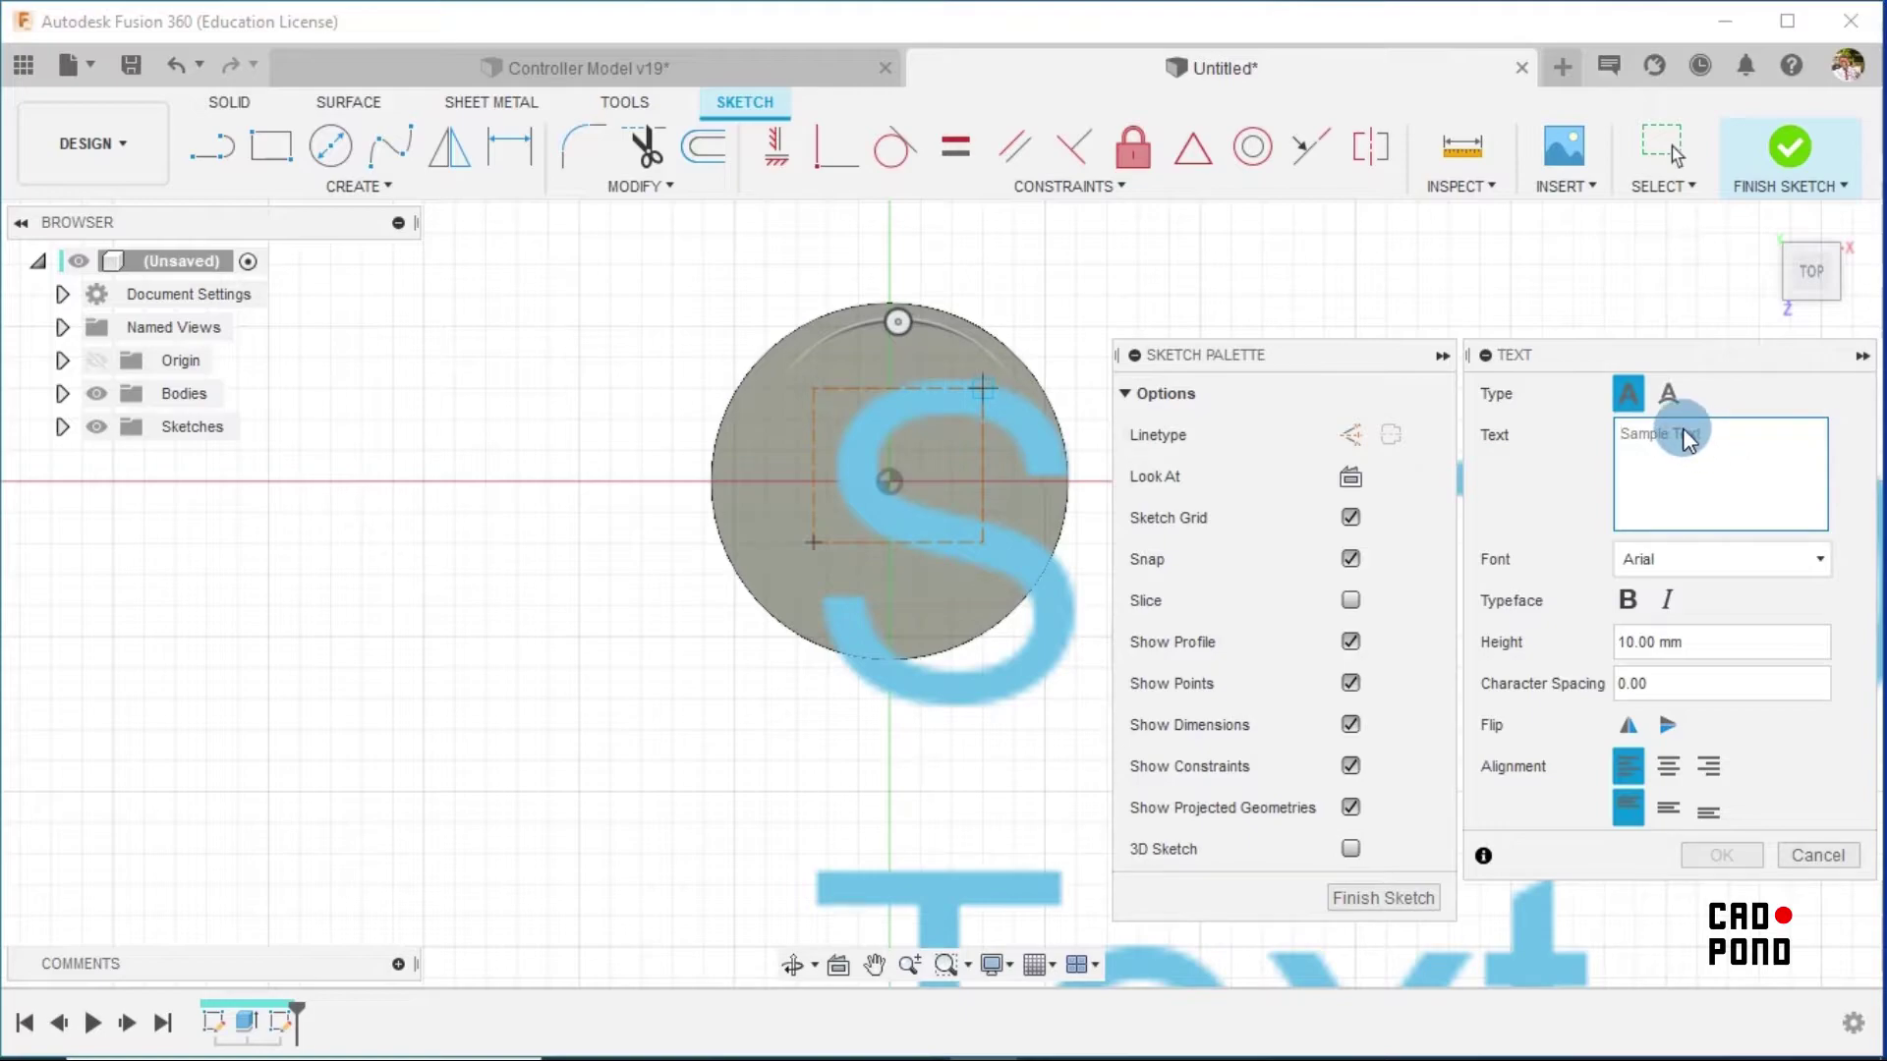
type("Y")
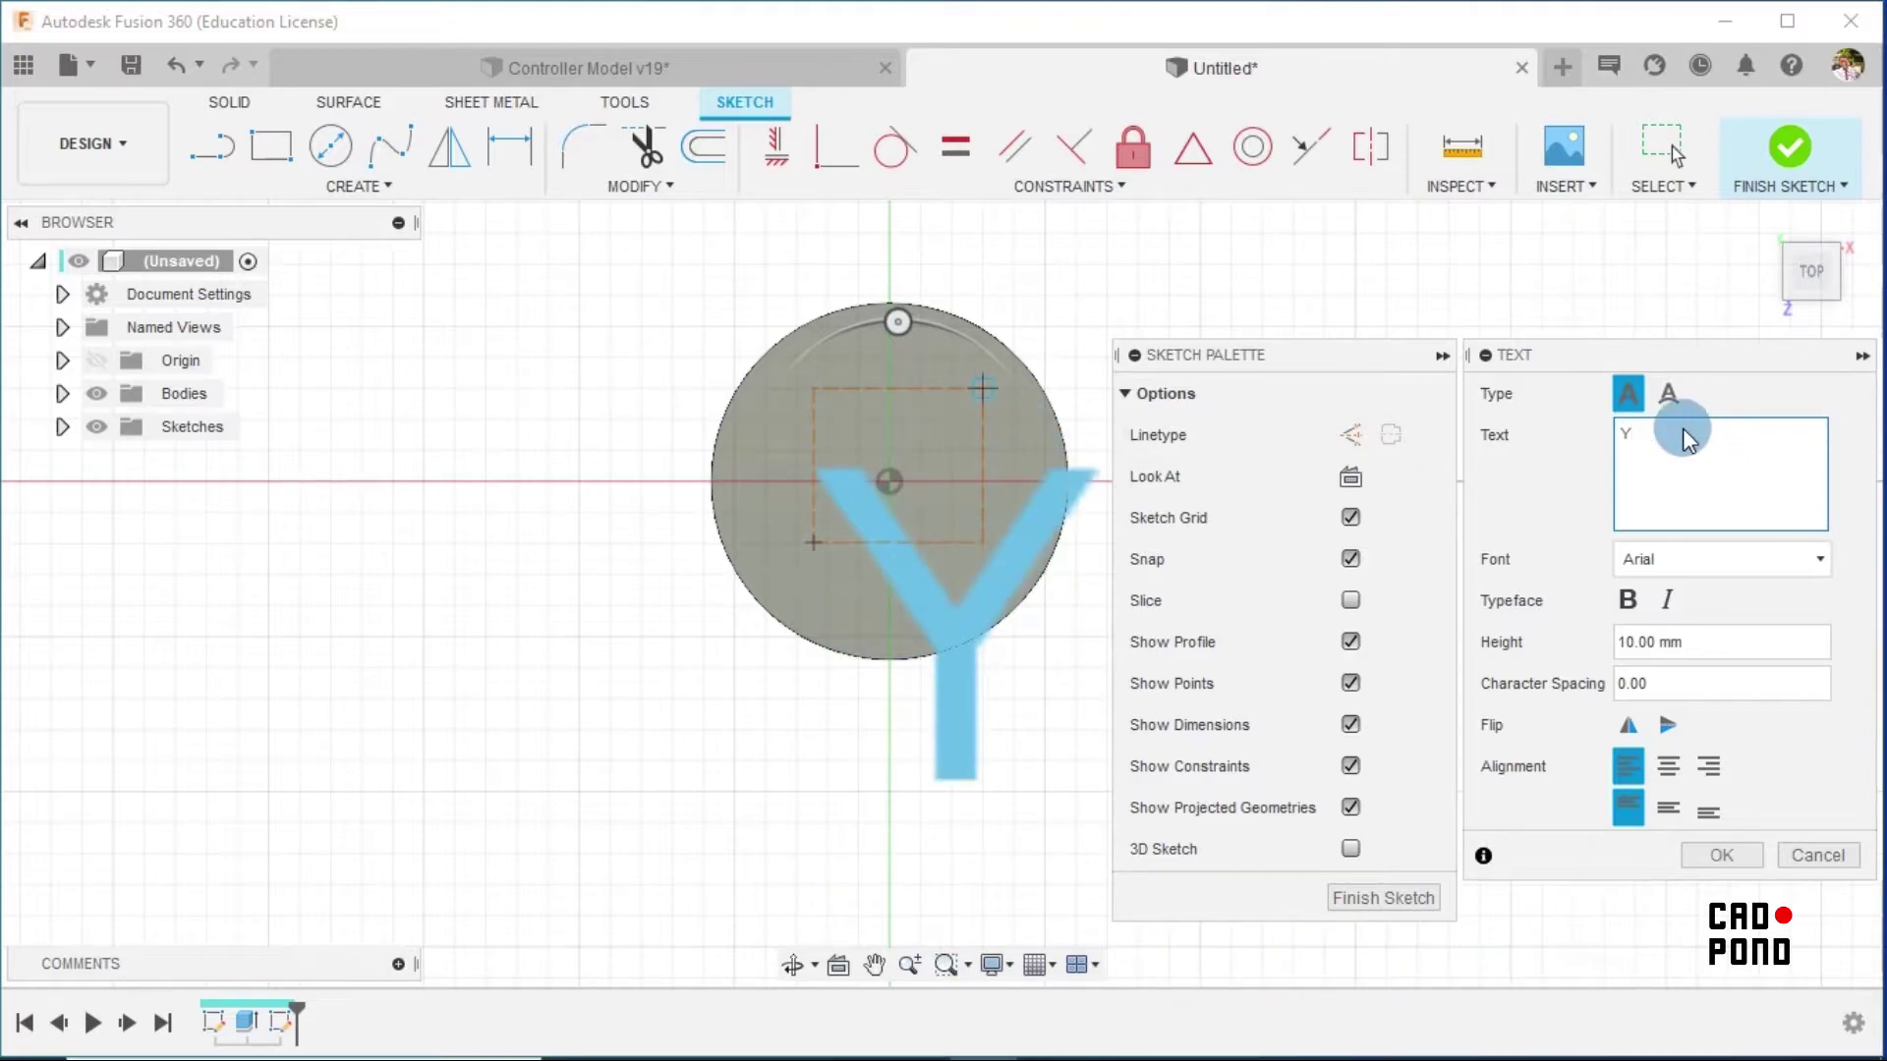
left_click(1613, 645)
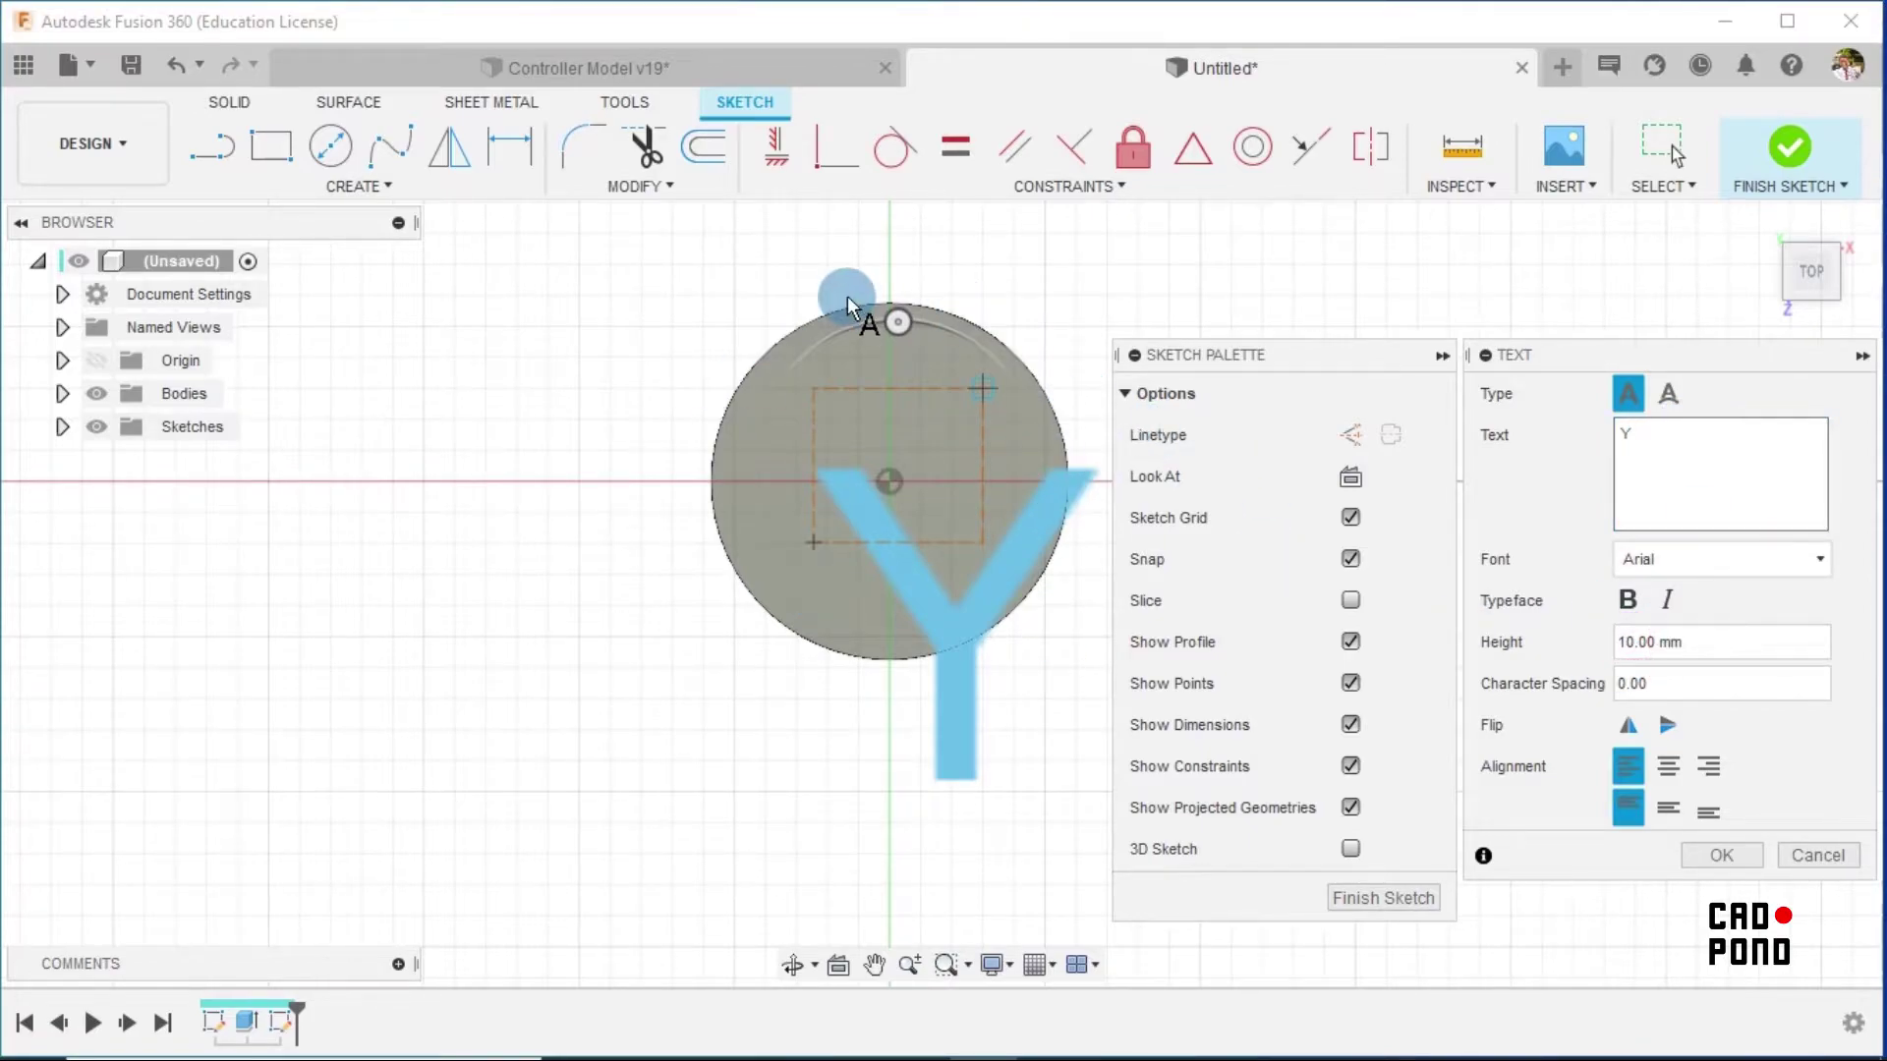
Set the Y text height to 5 mm, centred horizontally and vertically, and confirm
left_click(1631, 640)
key("Delete")
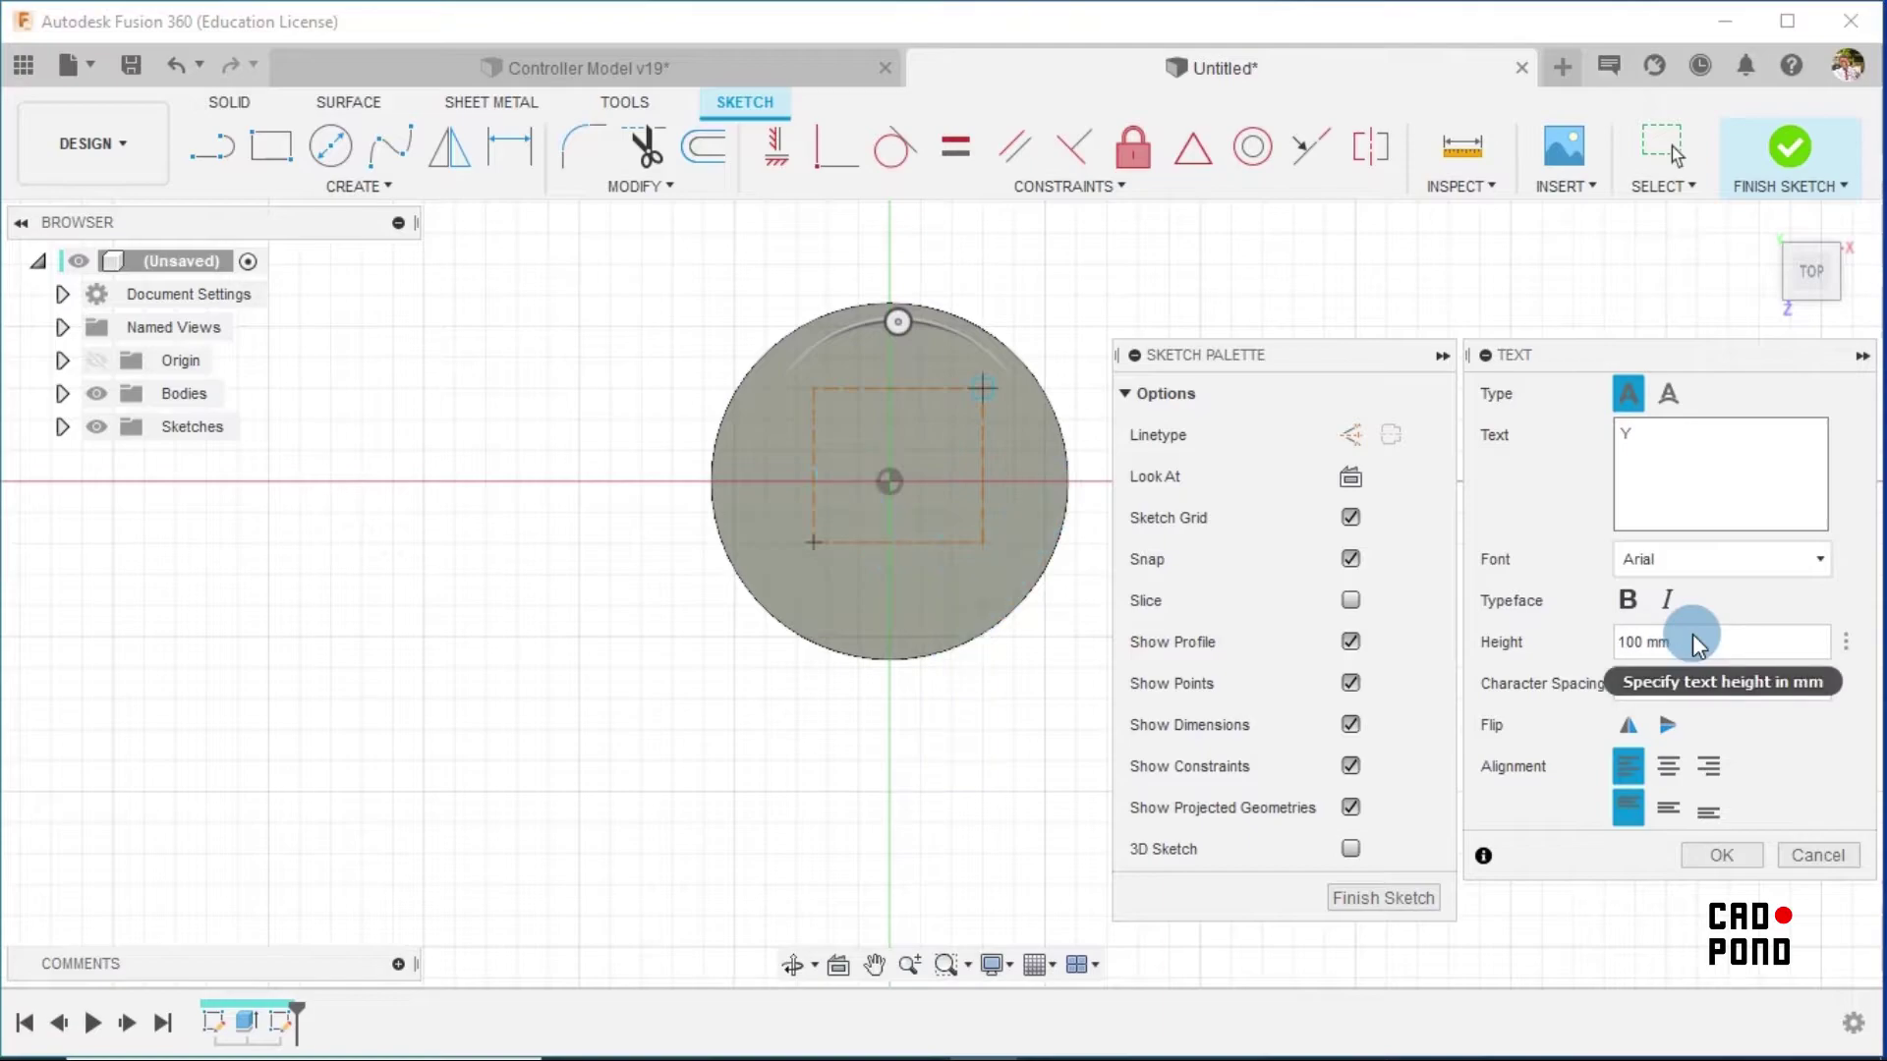
key("BackSpace")
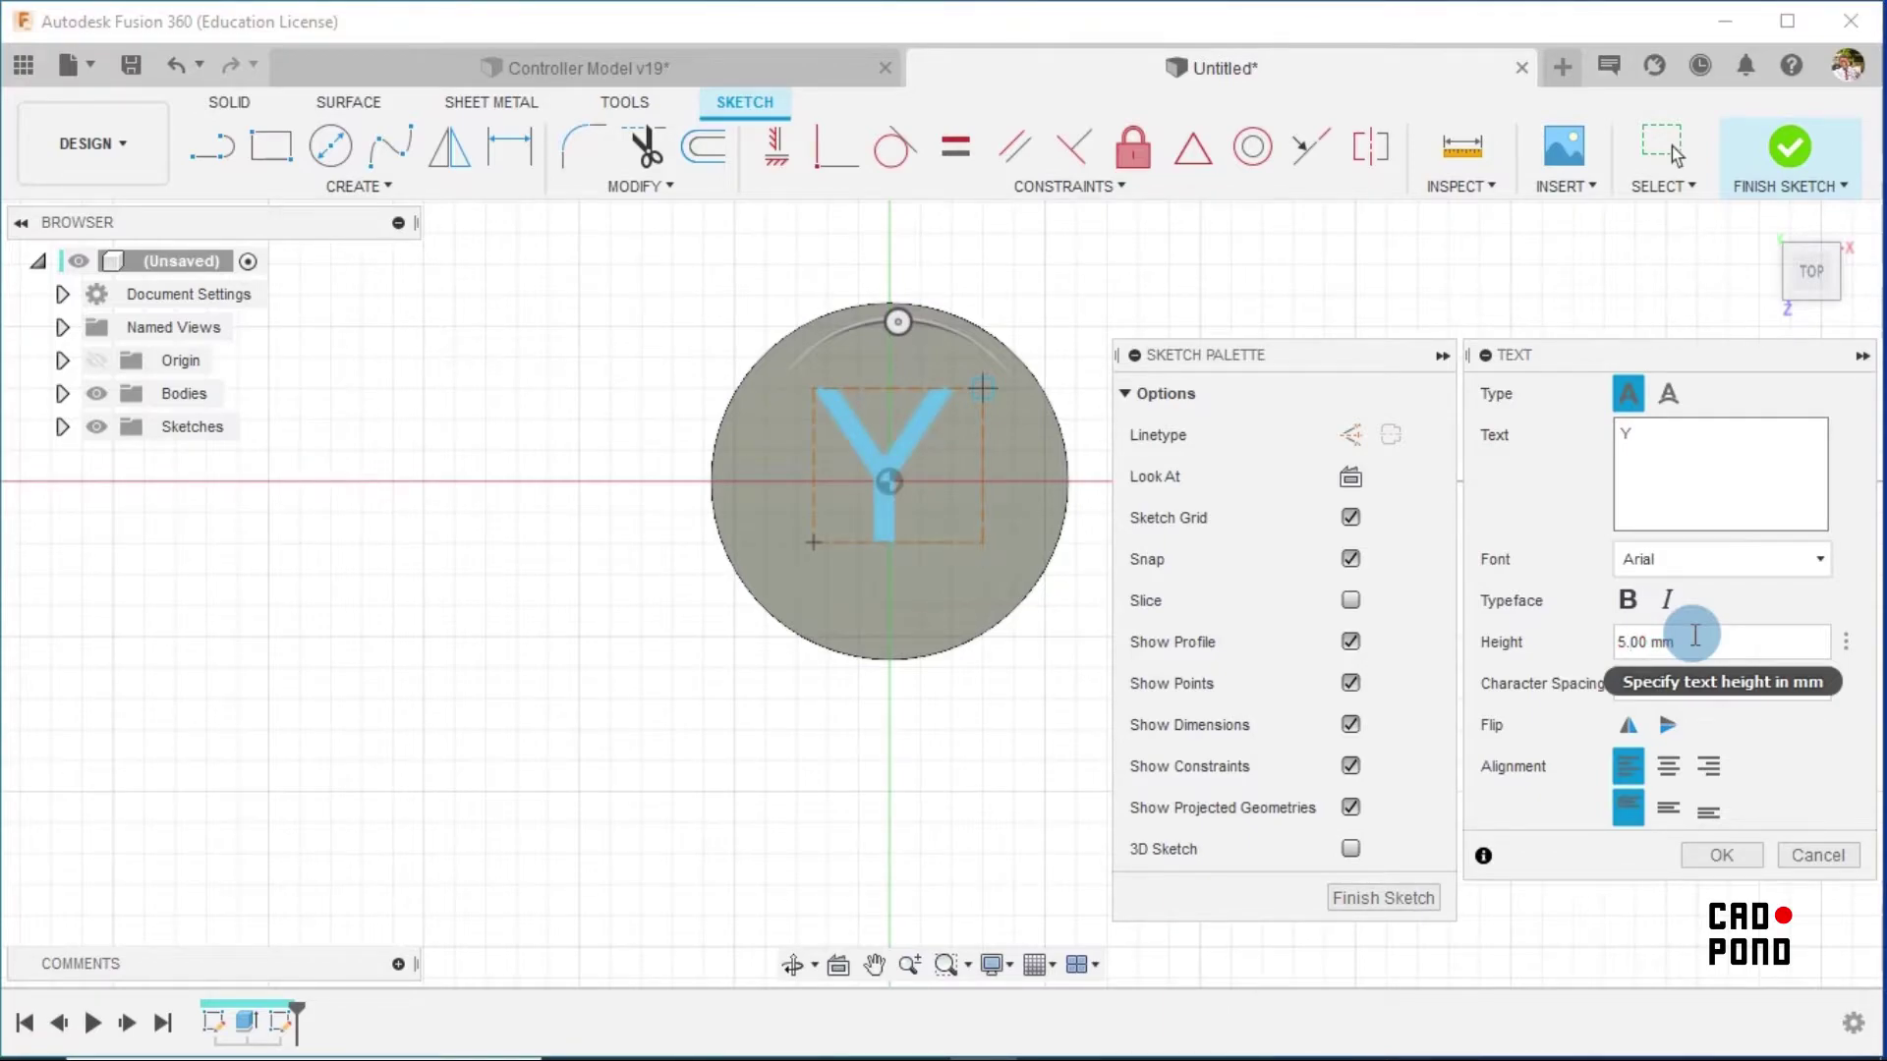
left_click(1670, 766)
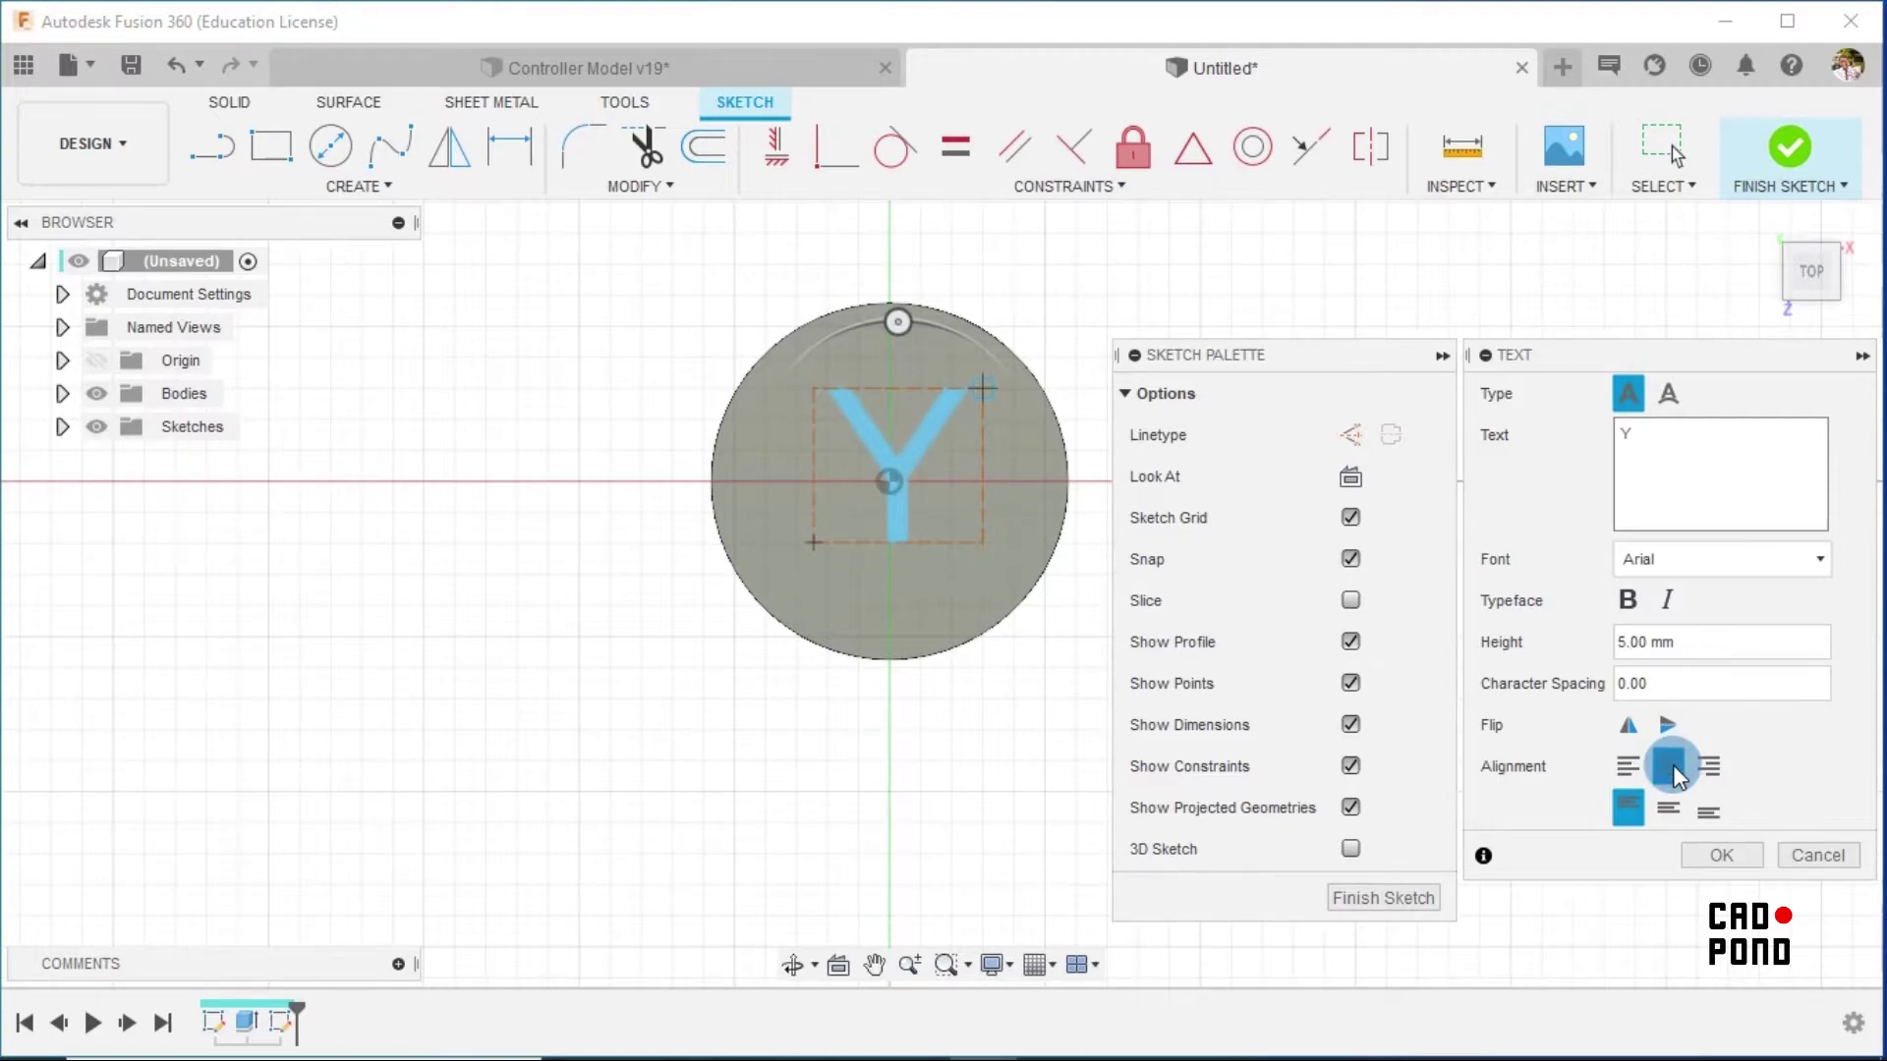
left_click(1674, 812)
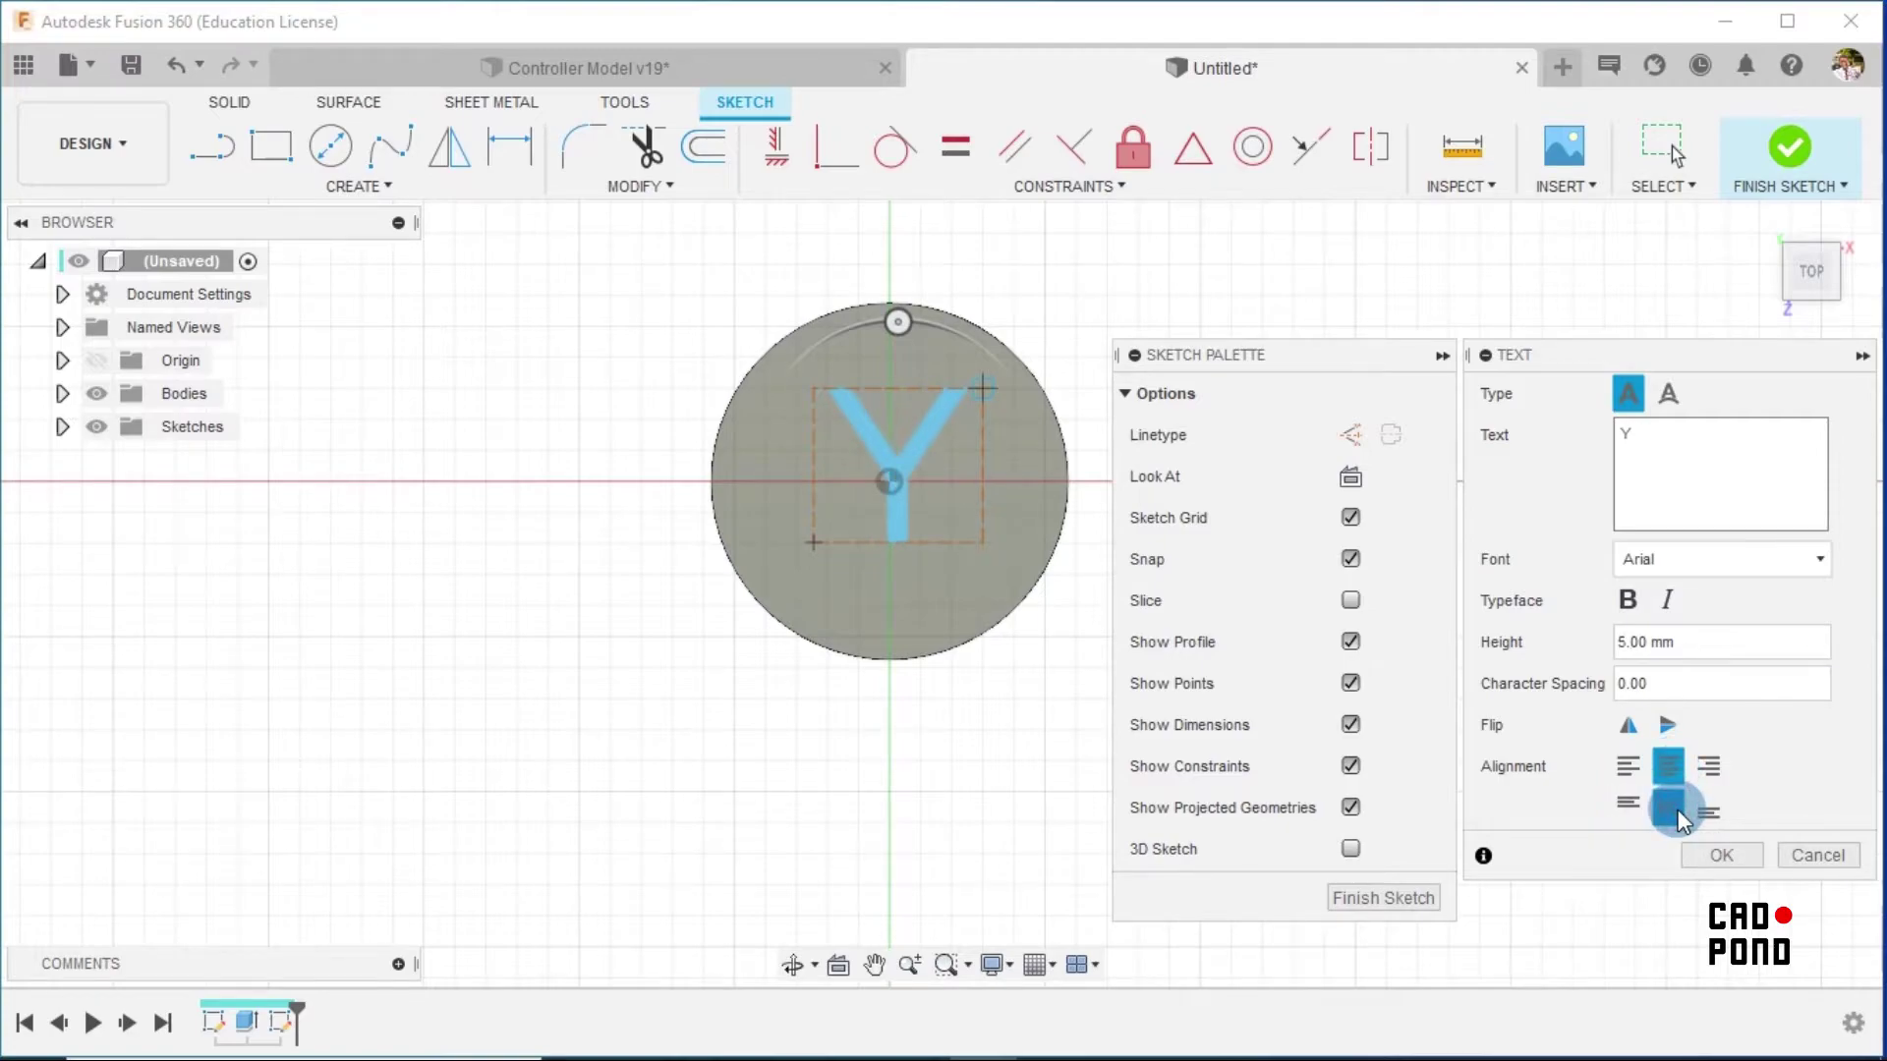
left_click(1706, 855)
Drag the Y text onto the disc's centre and finish the sketch
left_click(1378, 774)
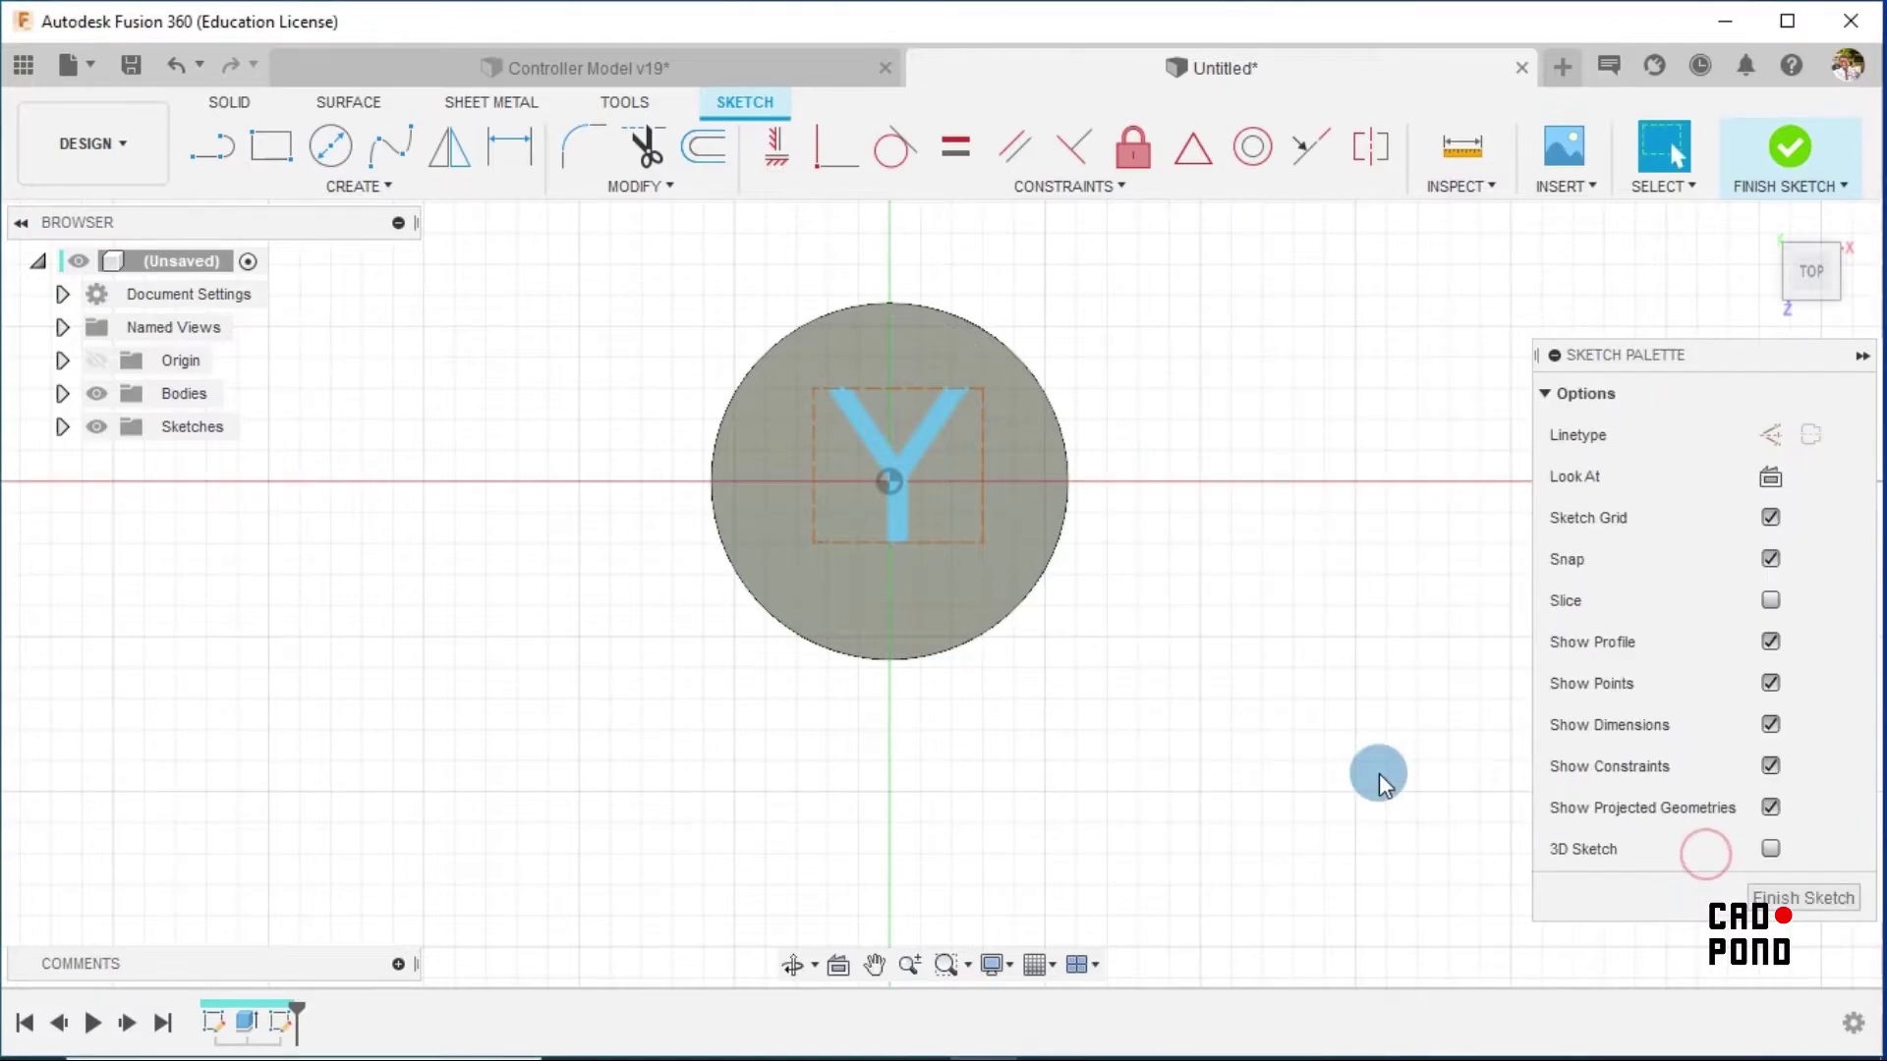
left_click(949, 408)
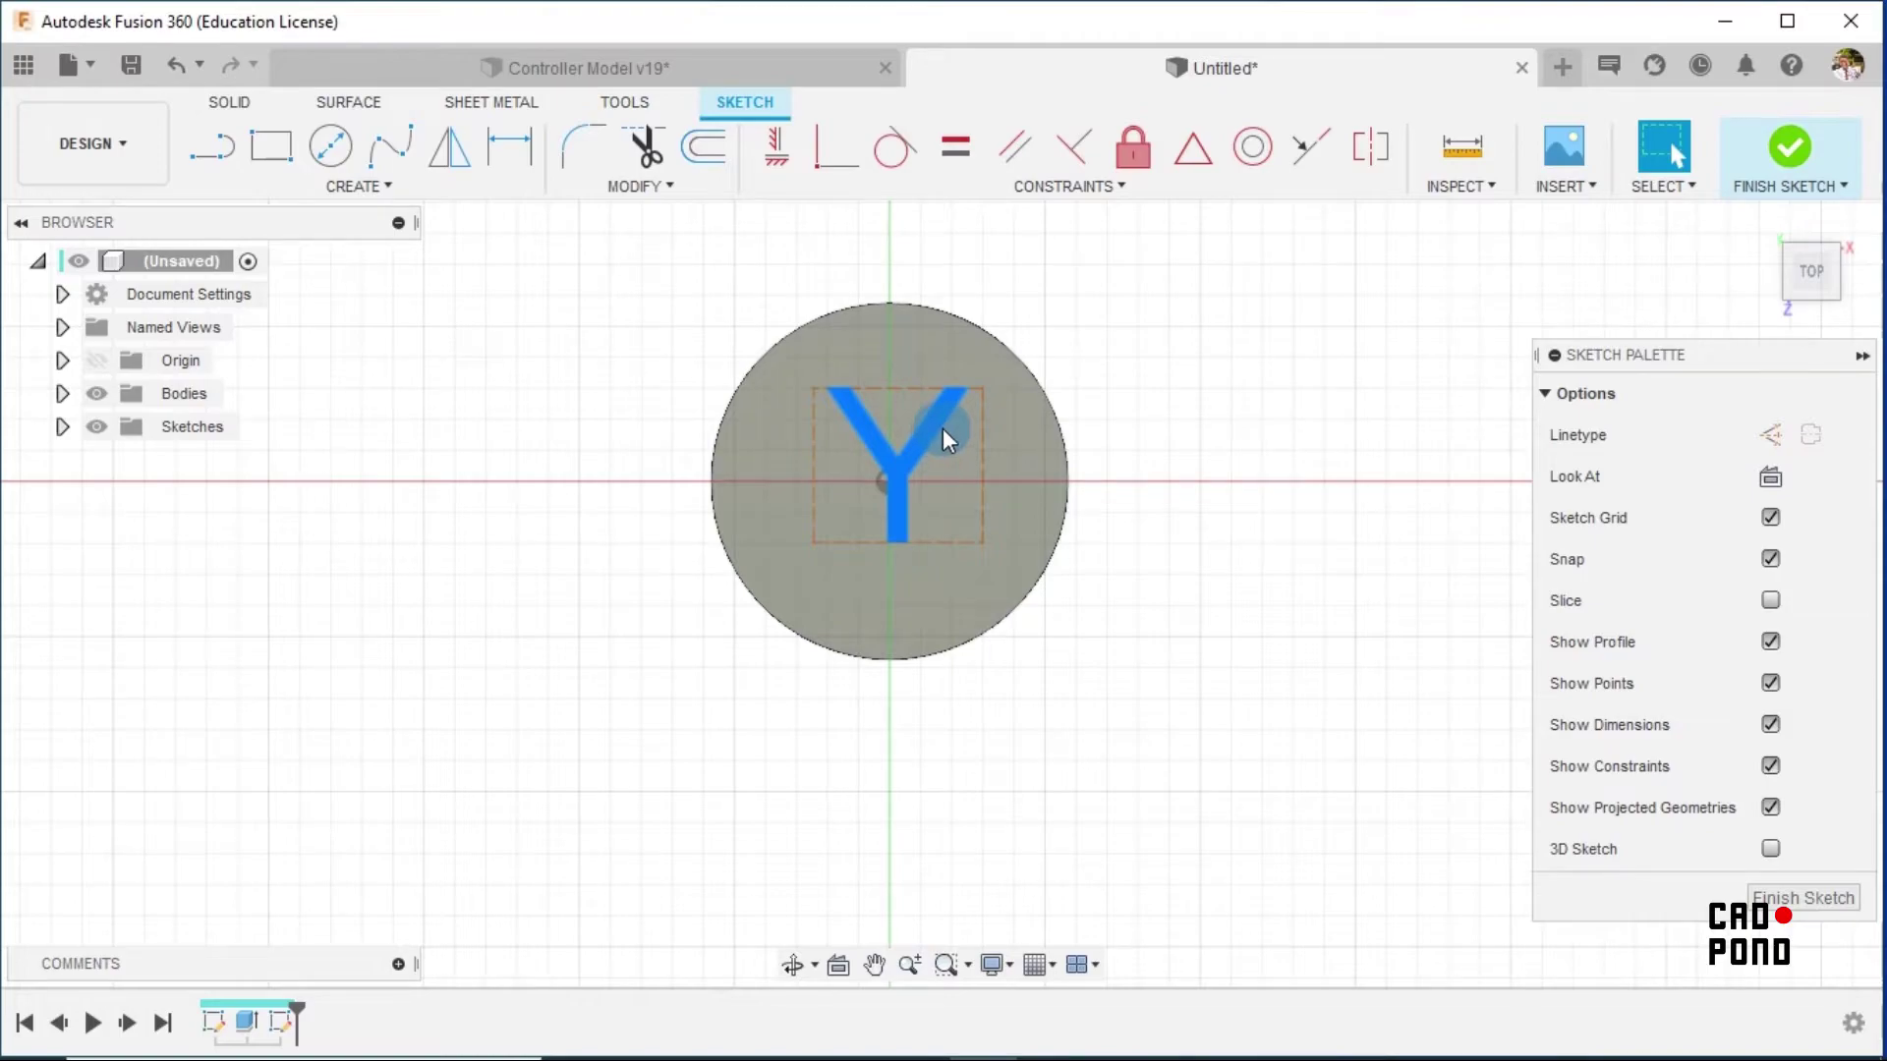
left_click(971, 413)
left_click(937, 421)
mouse_move(936, 421)
left_mouse_down()
mouse_move(903, 440)
mouse_move(929, 435)
left_mouse_up()
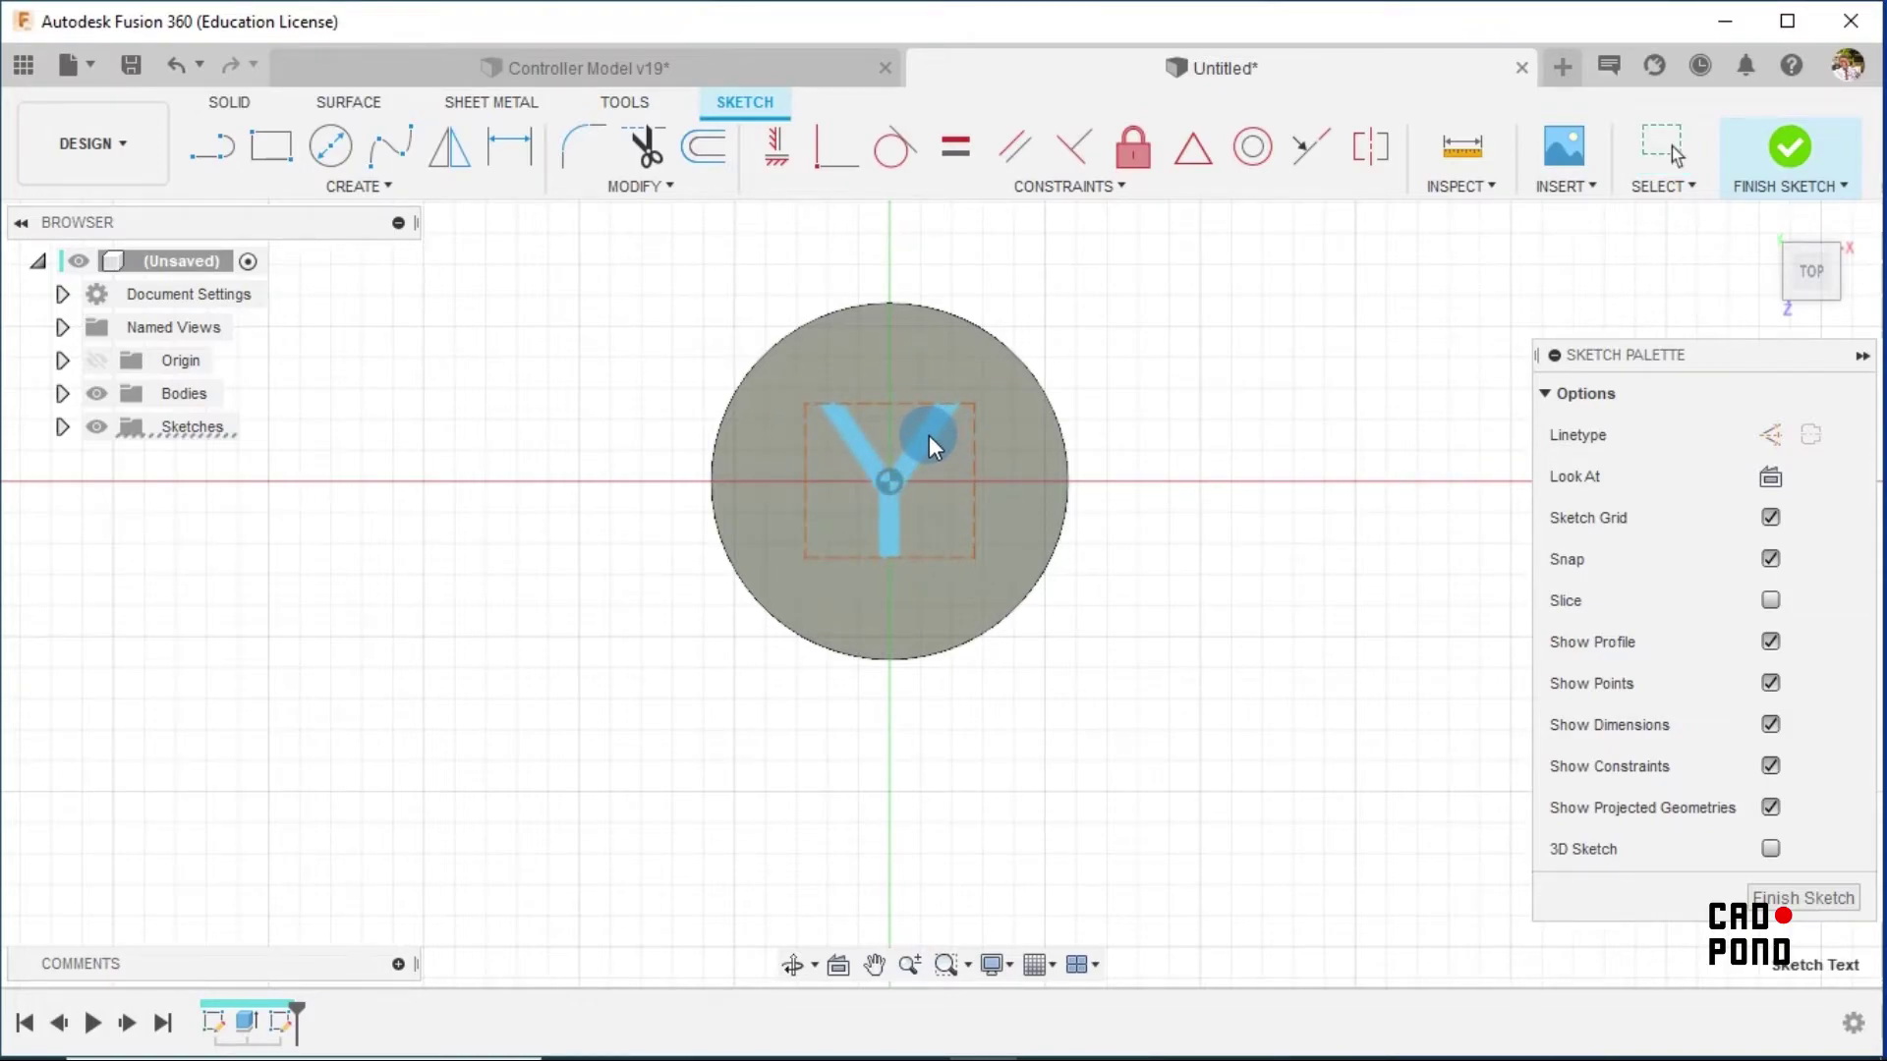
left_click(1138, 399)
left_click(1209, 385)
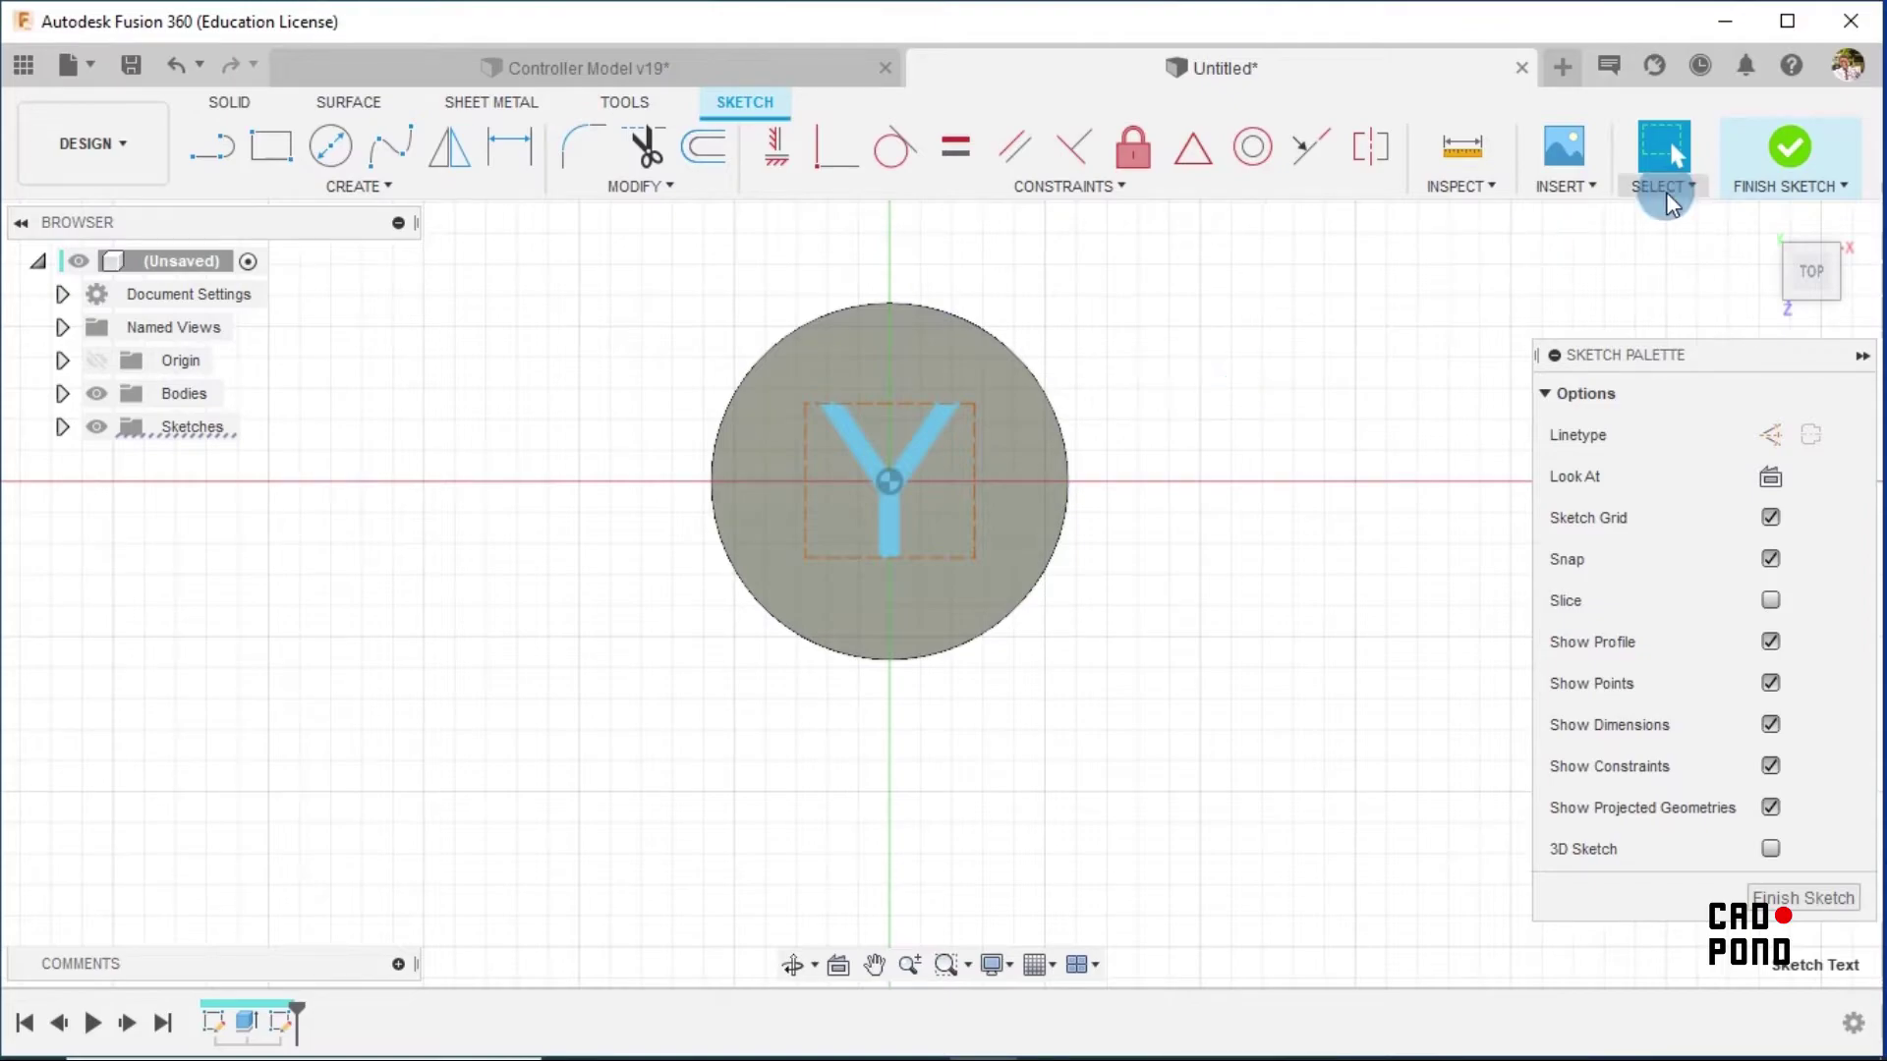
left_click(1789, 150)
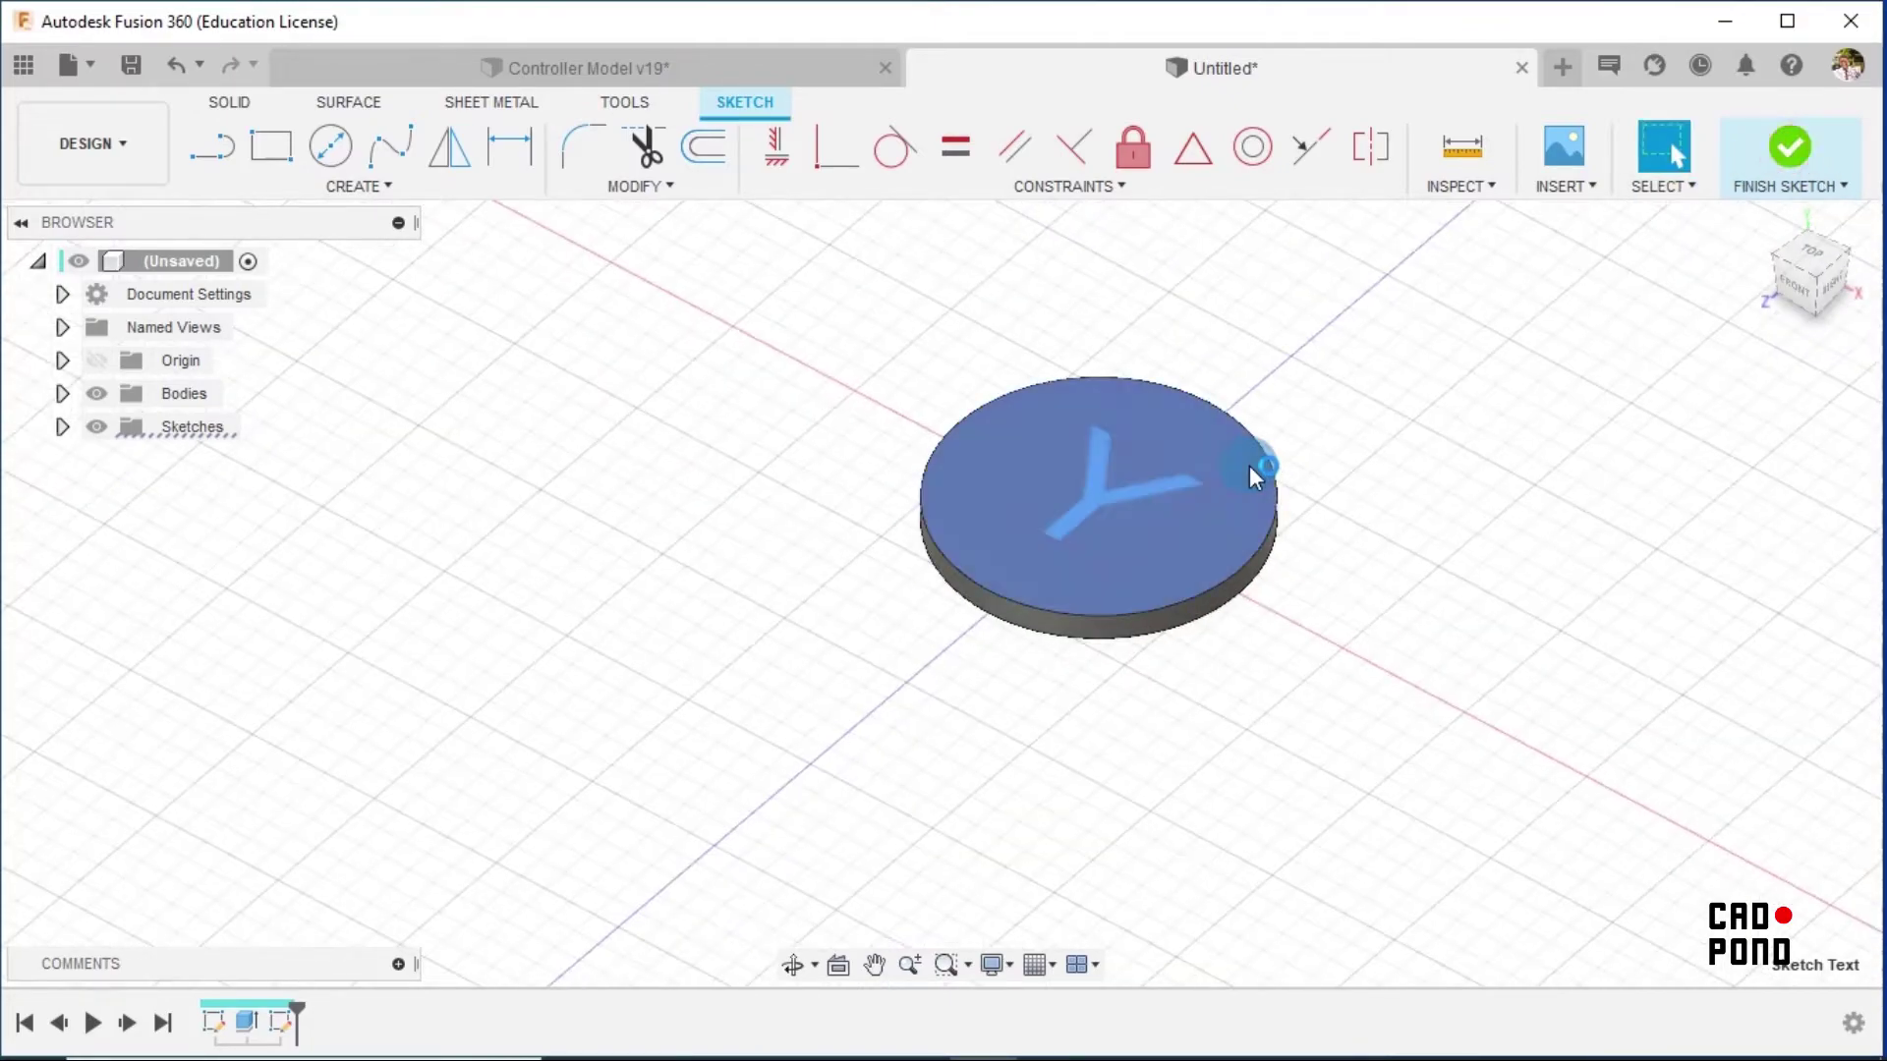
mouse_move(1432, 594)
middle_mouse_down("shift")
mouse_move(1390, 514)
mouse_move(1411, 542)
middle_mouse_up("shift")
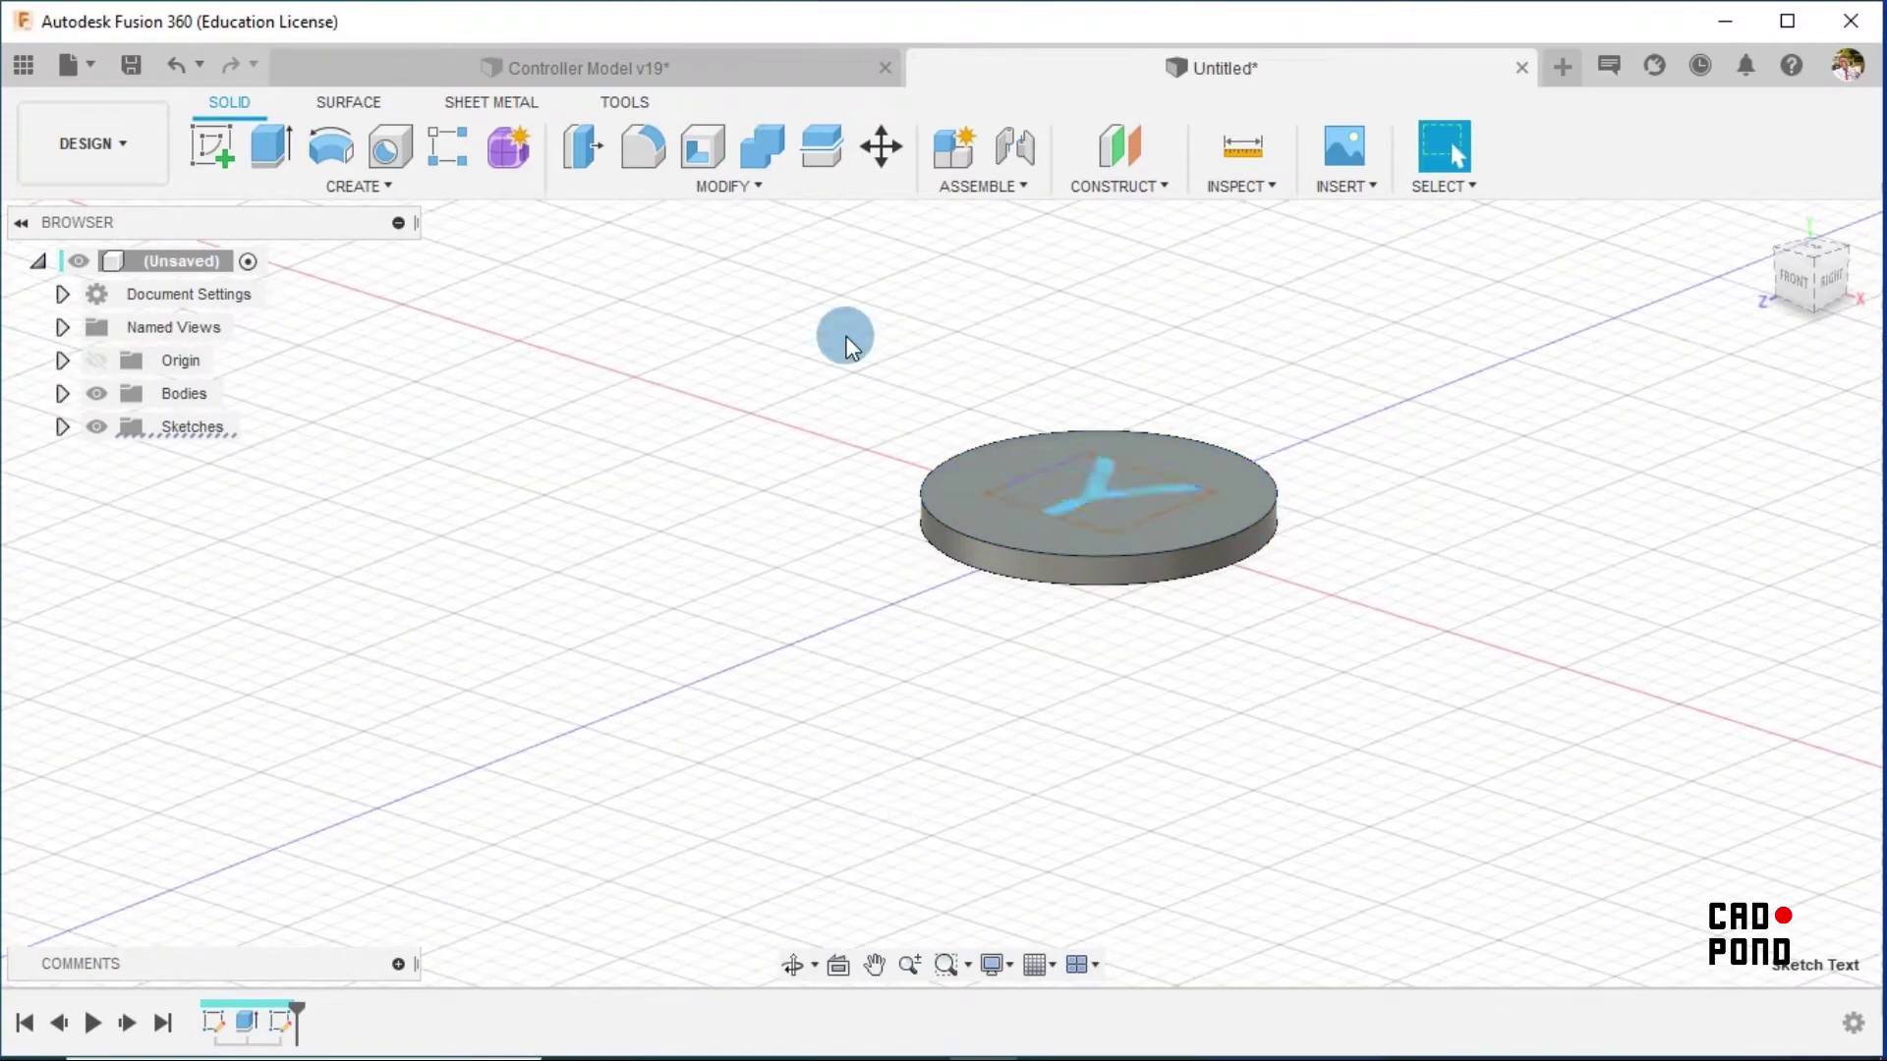
Extrude the Y profile 1.00 mm upward as a New Body
left_click(272, 155)
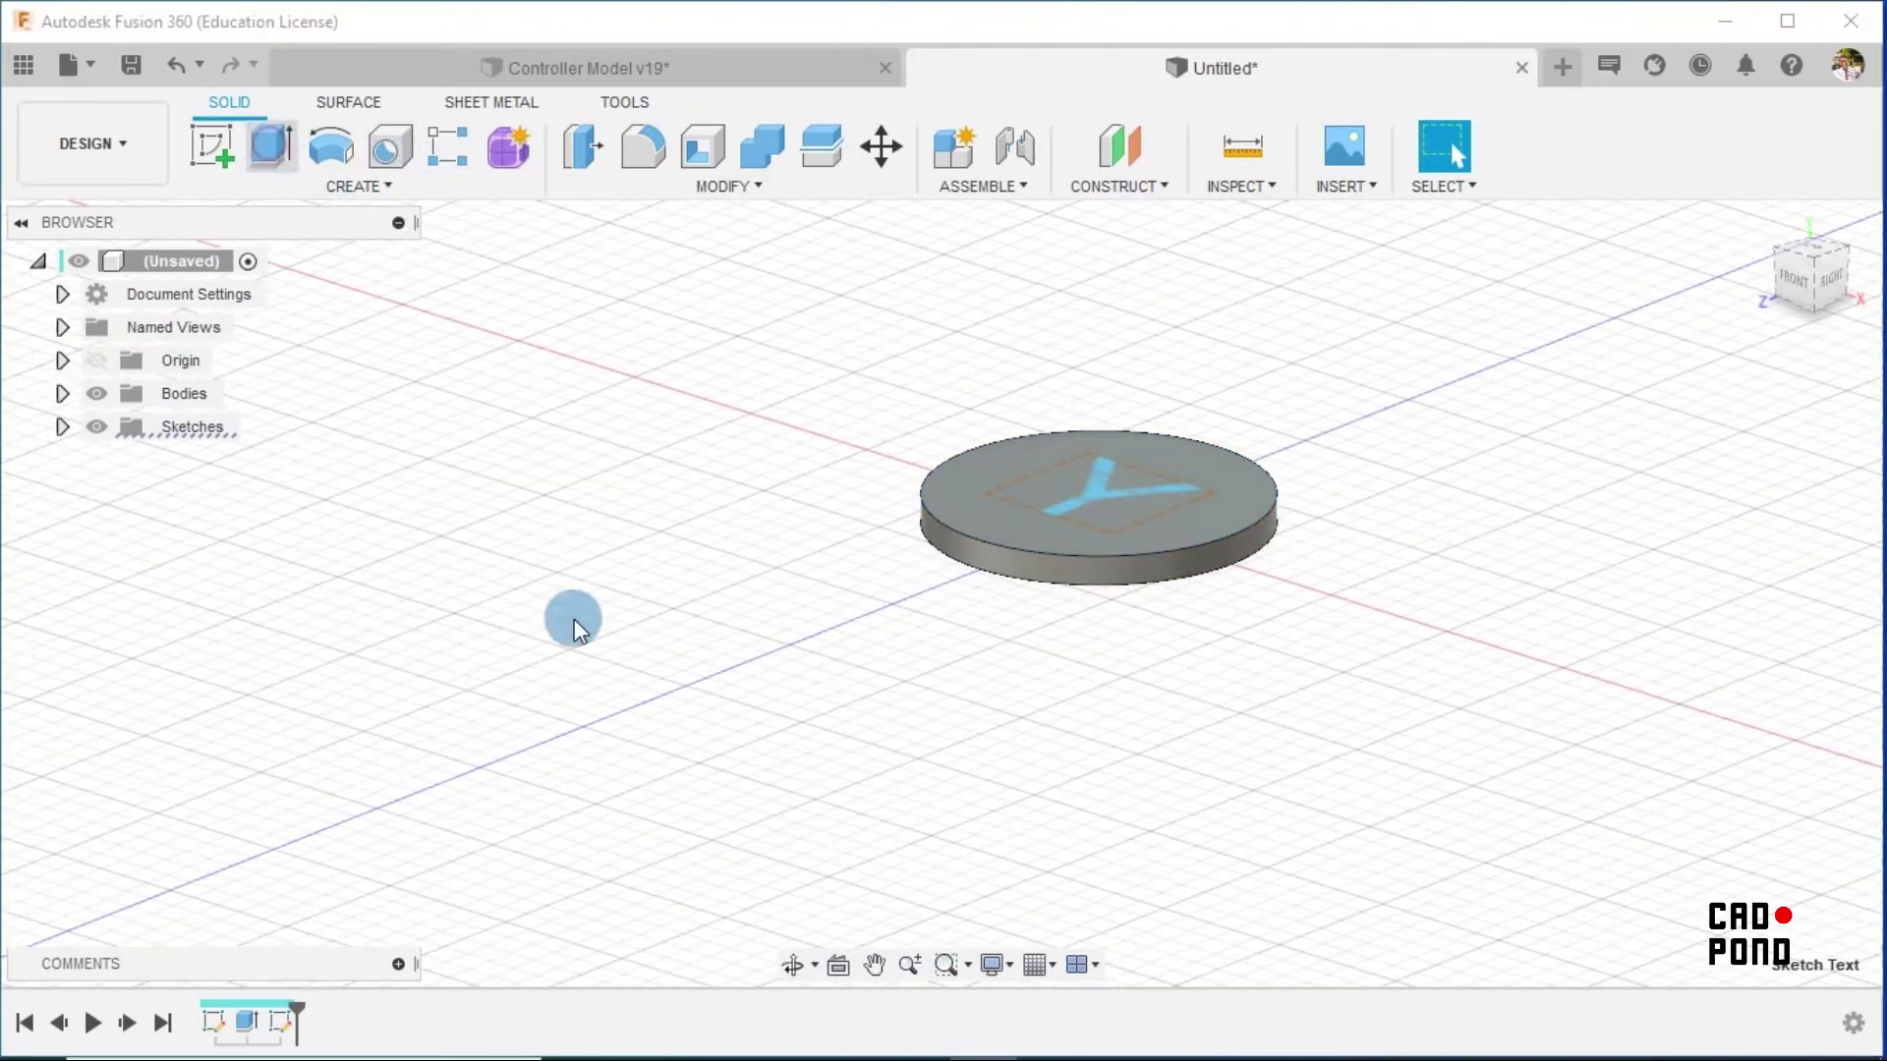
scroll(1131, 491, "up", 5)
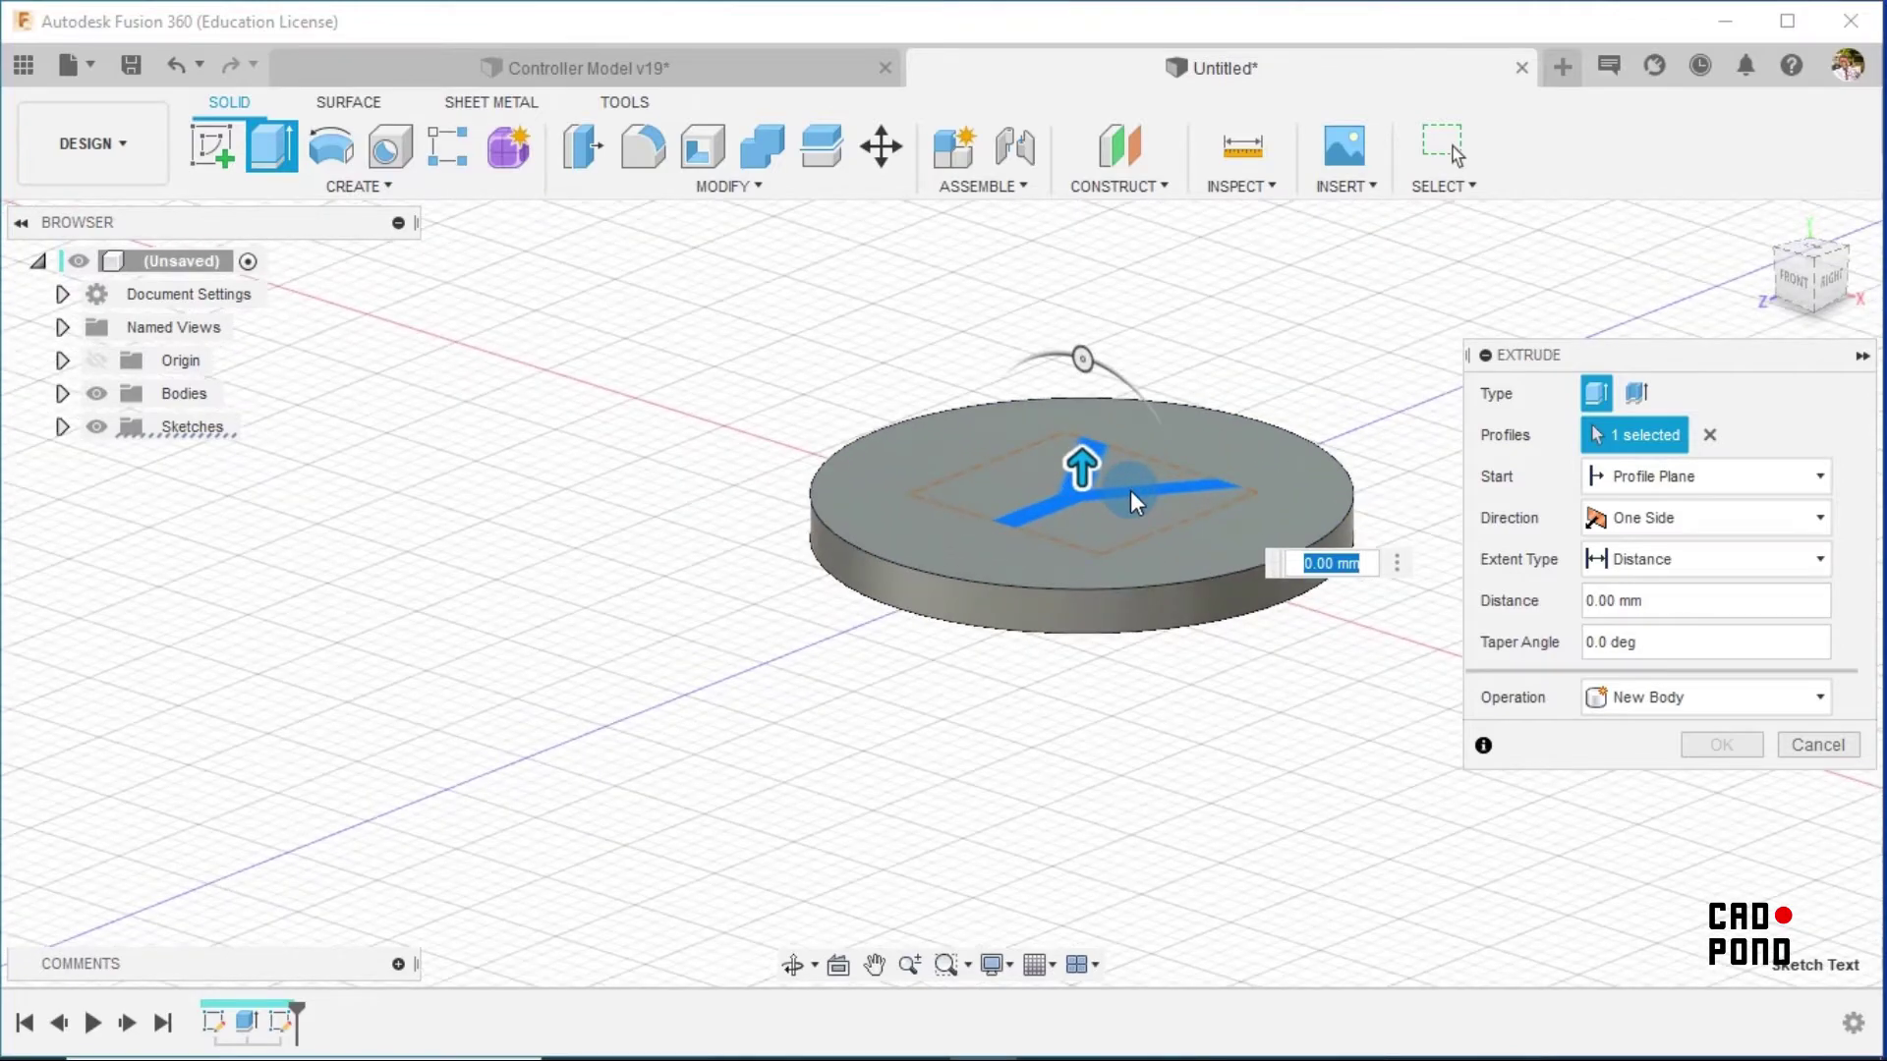
left_click(1089, 498)
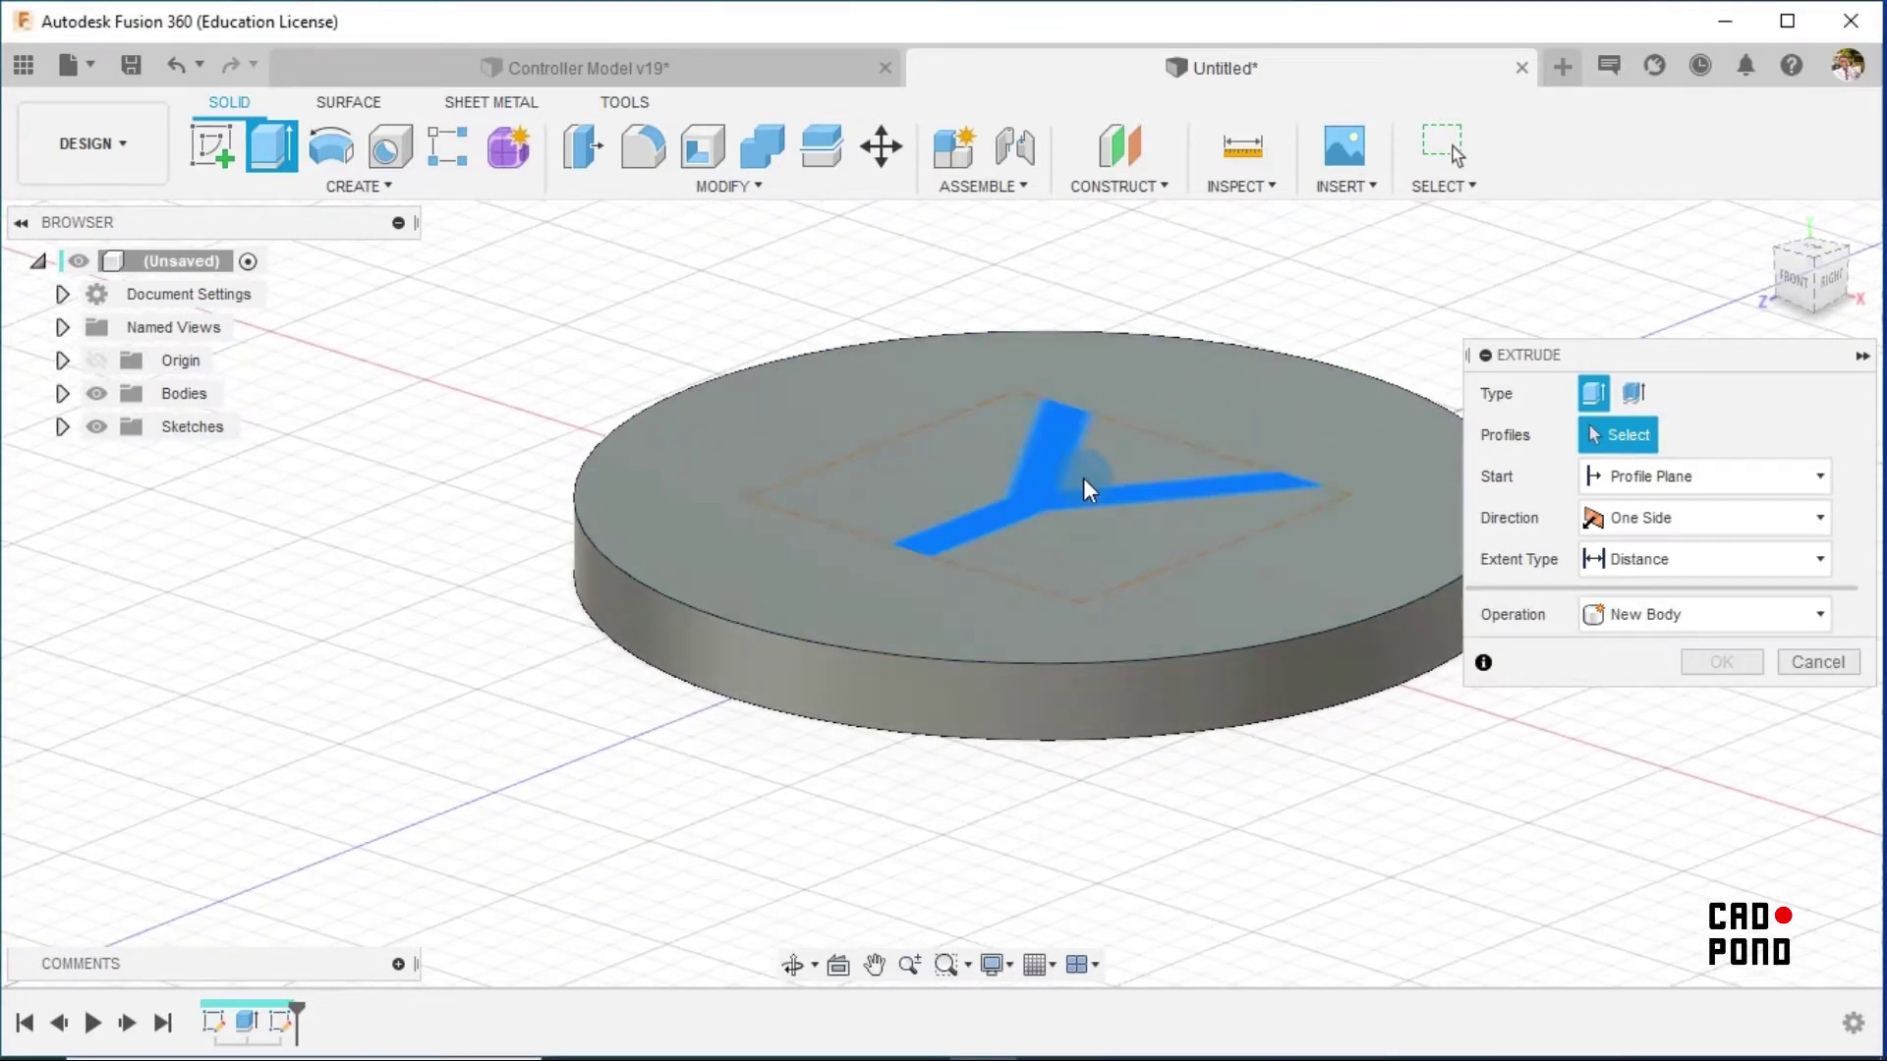
left_click(1047, 460)
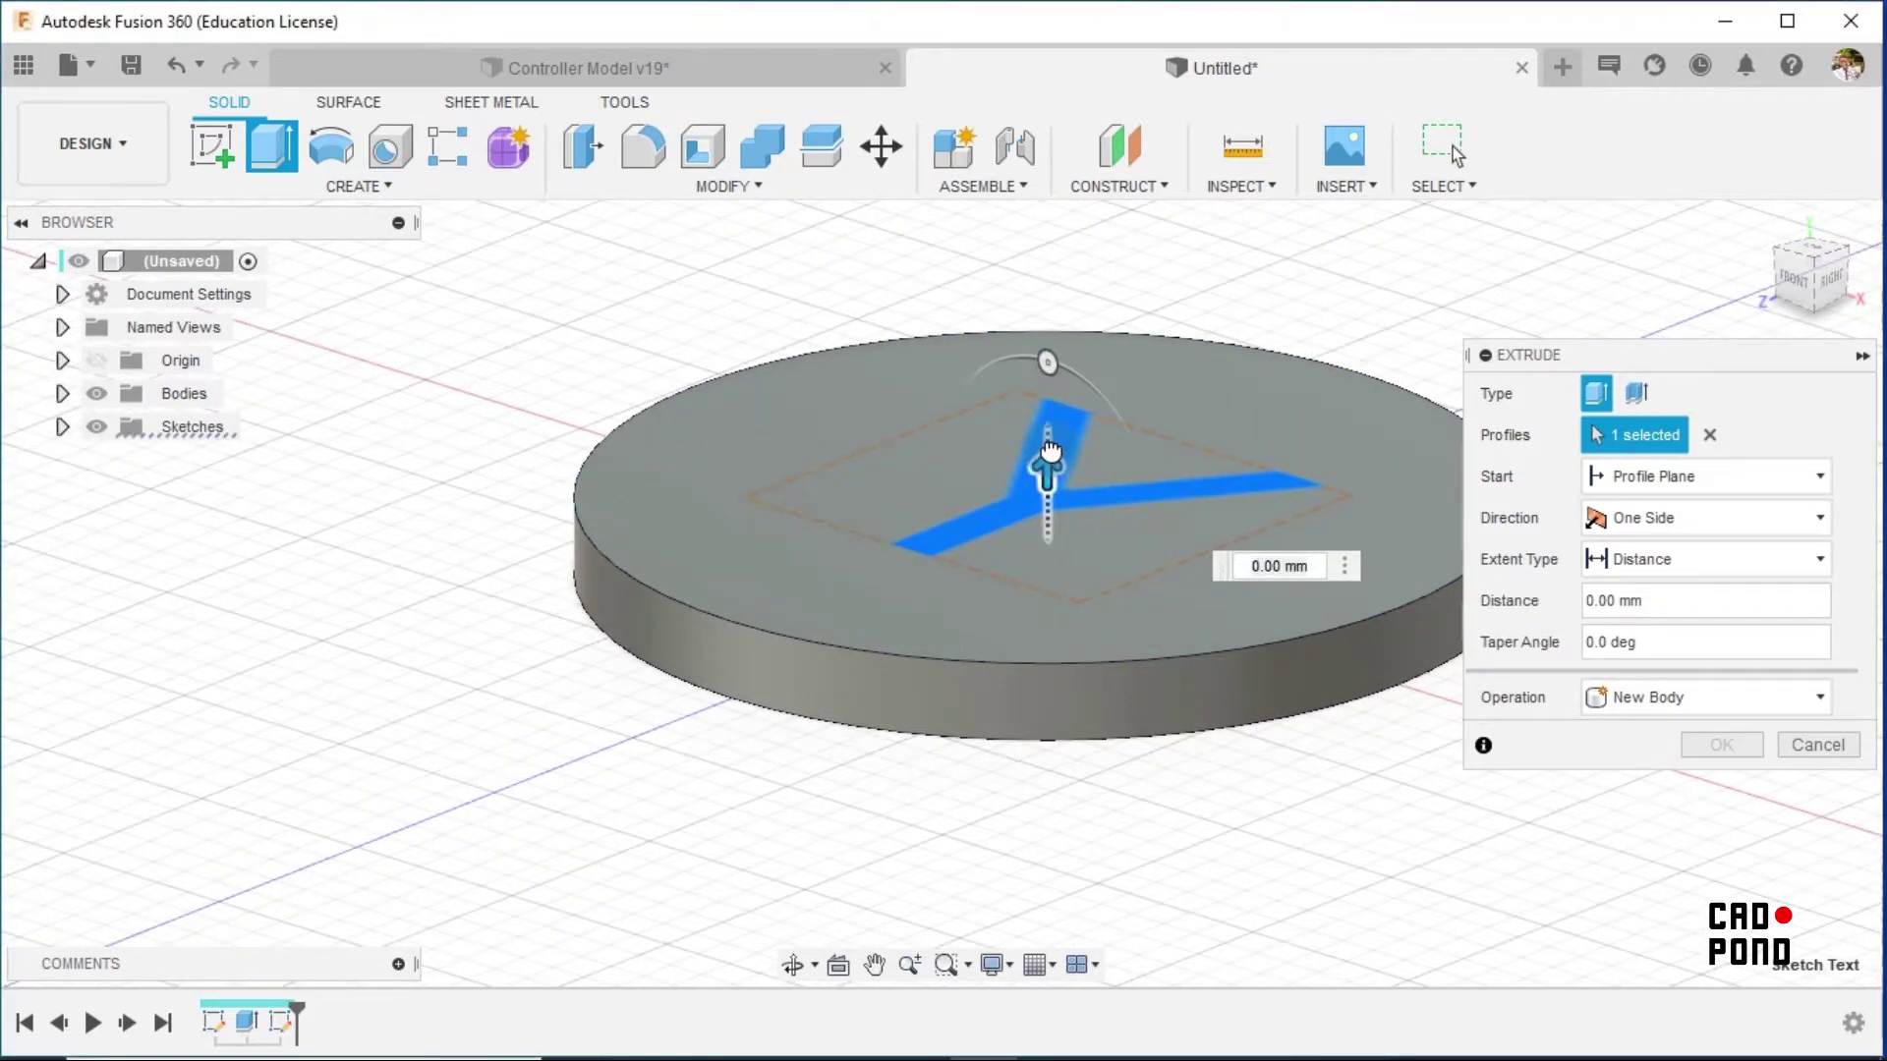
left_click_drag(1045, 470, 1044, 394)
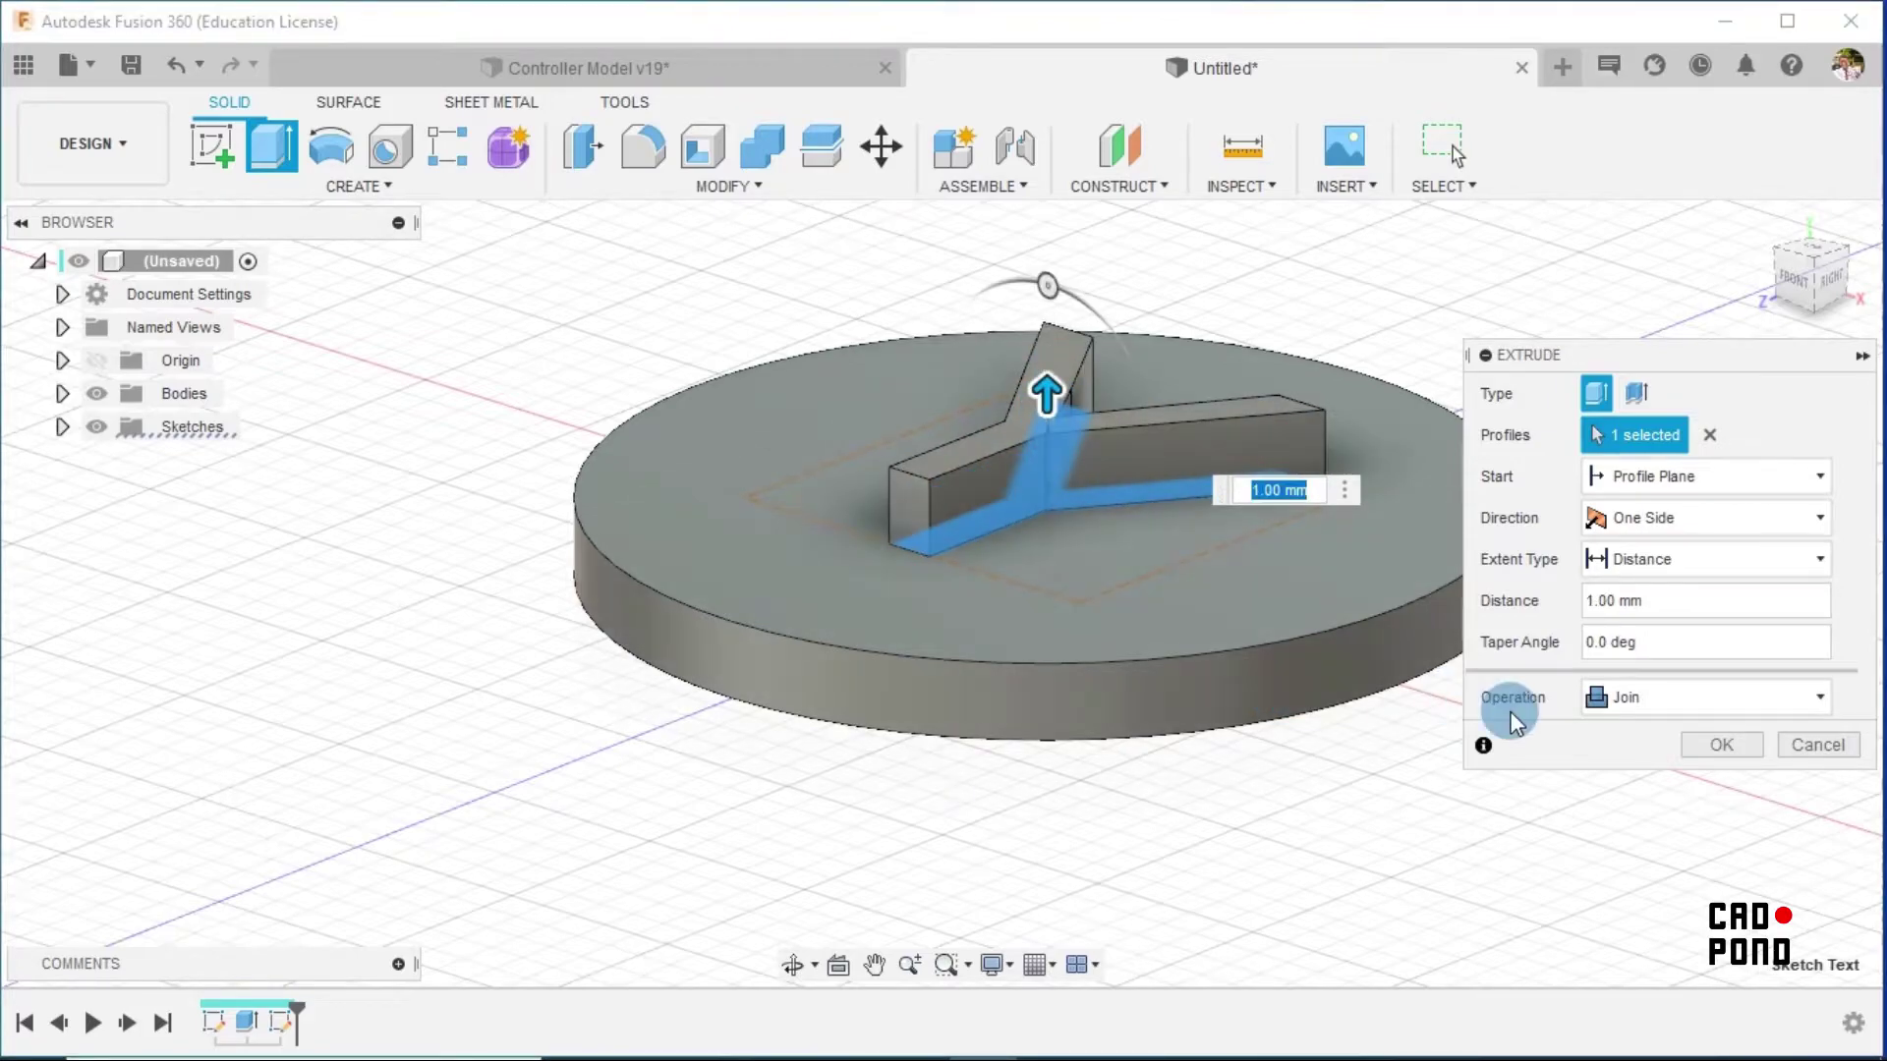
left_click(1630, 697)
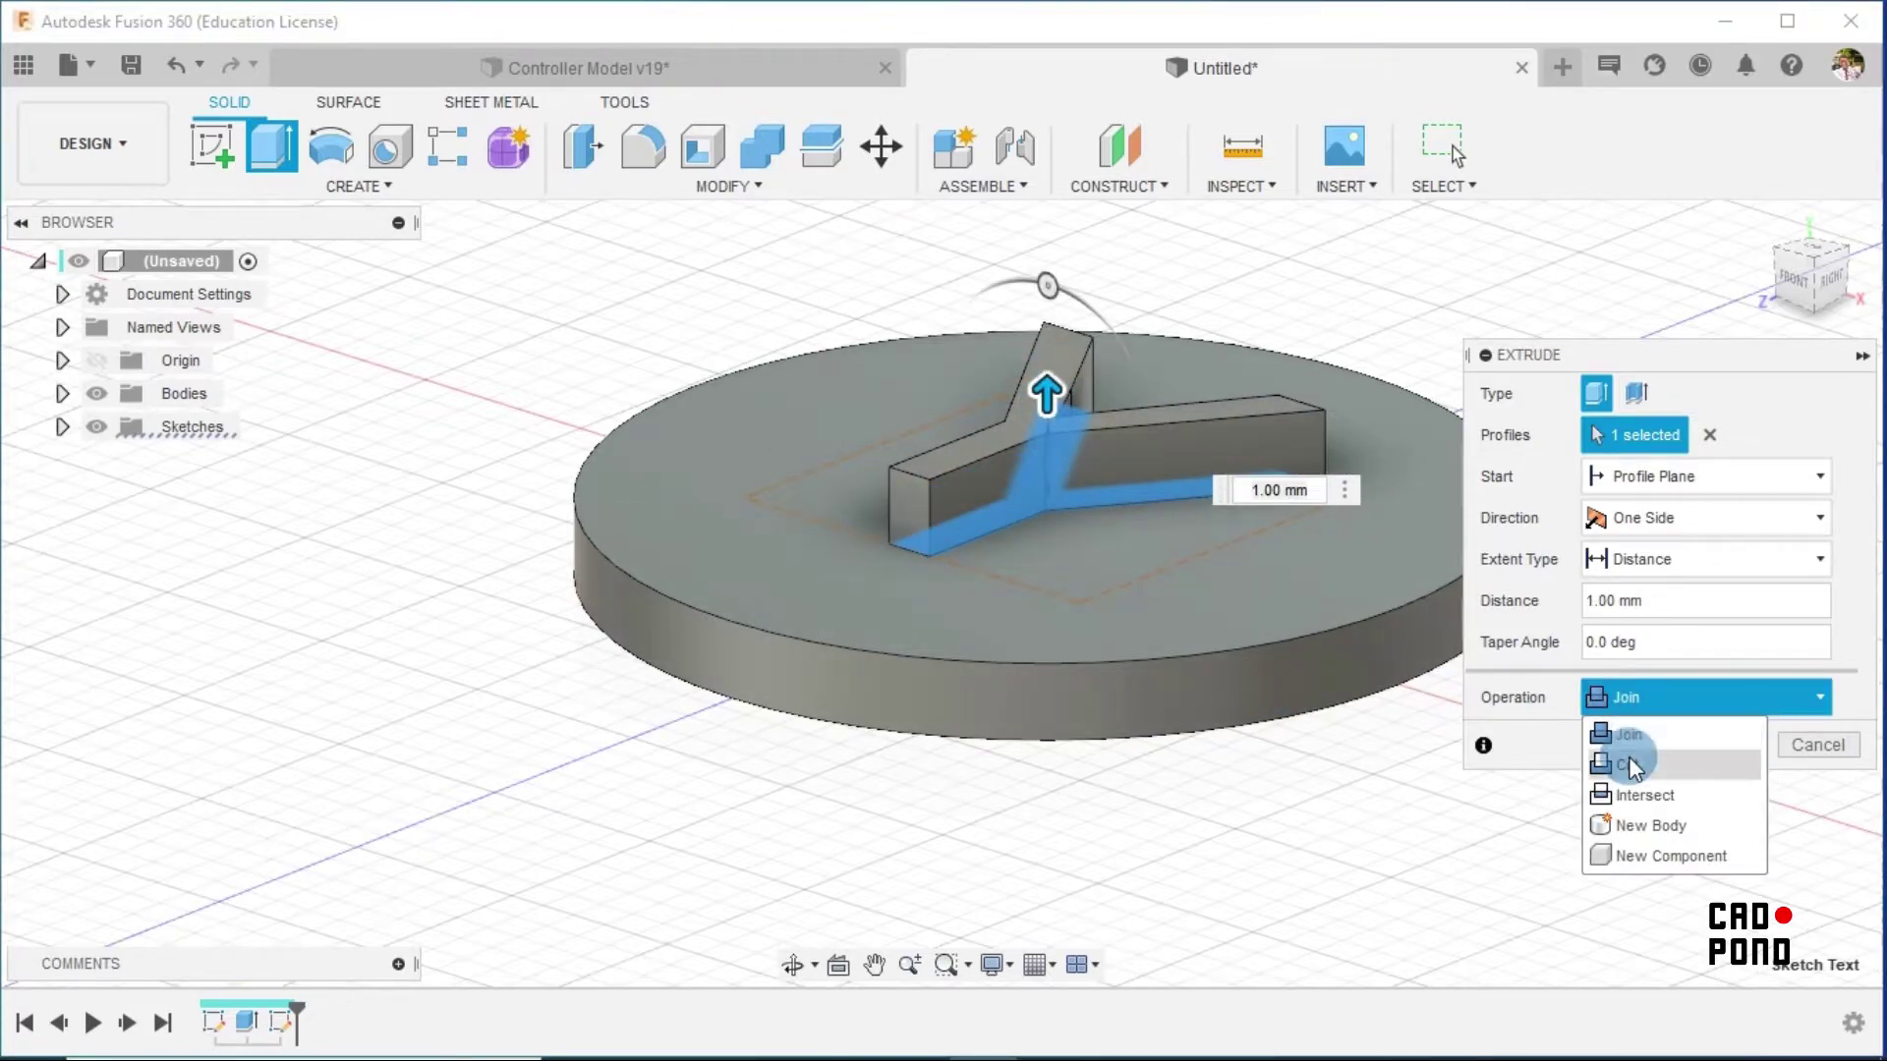
left_click(1638, 829)
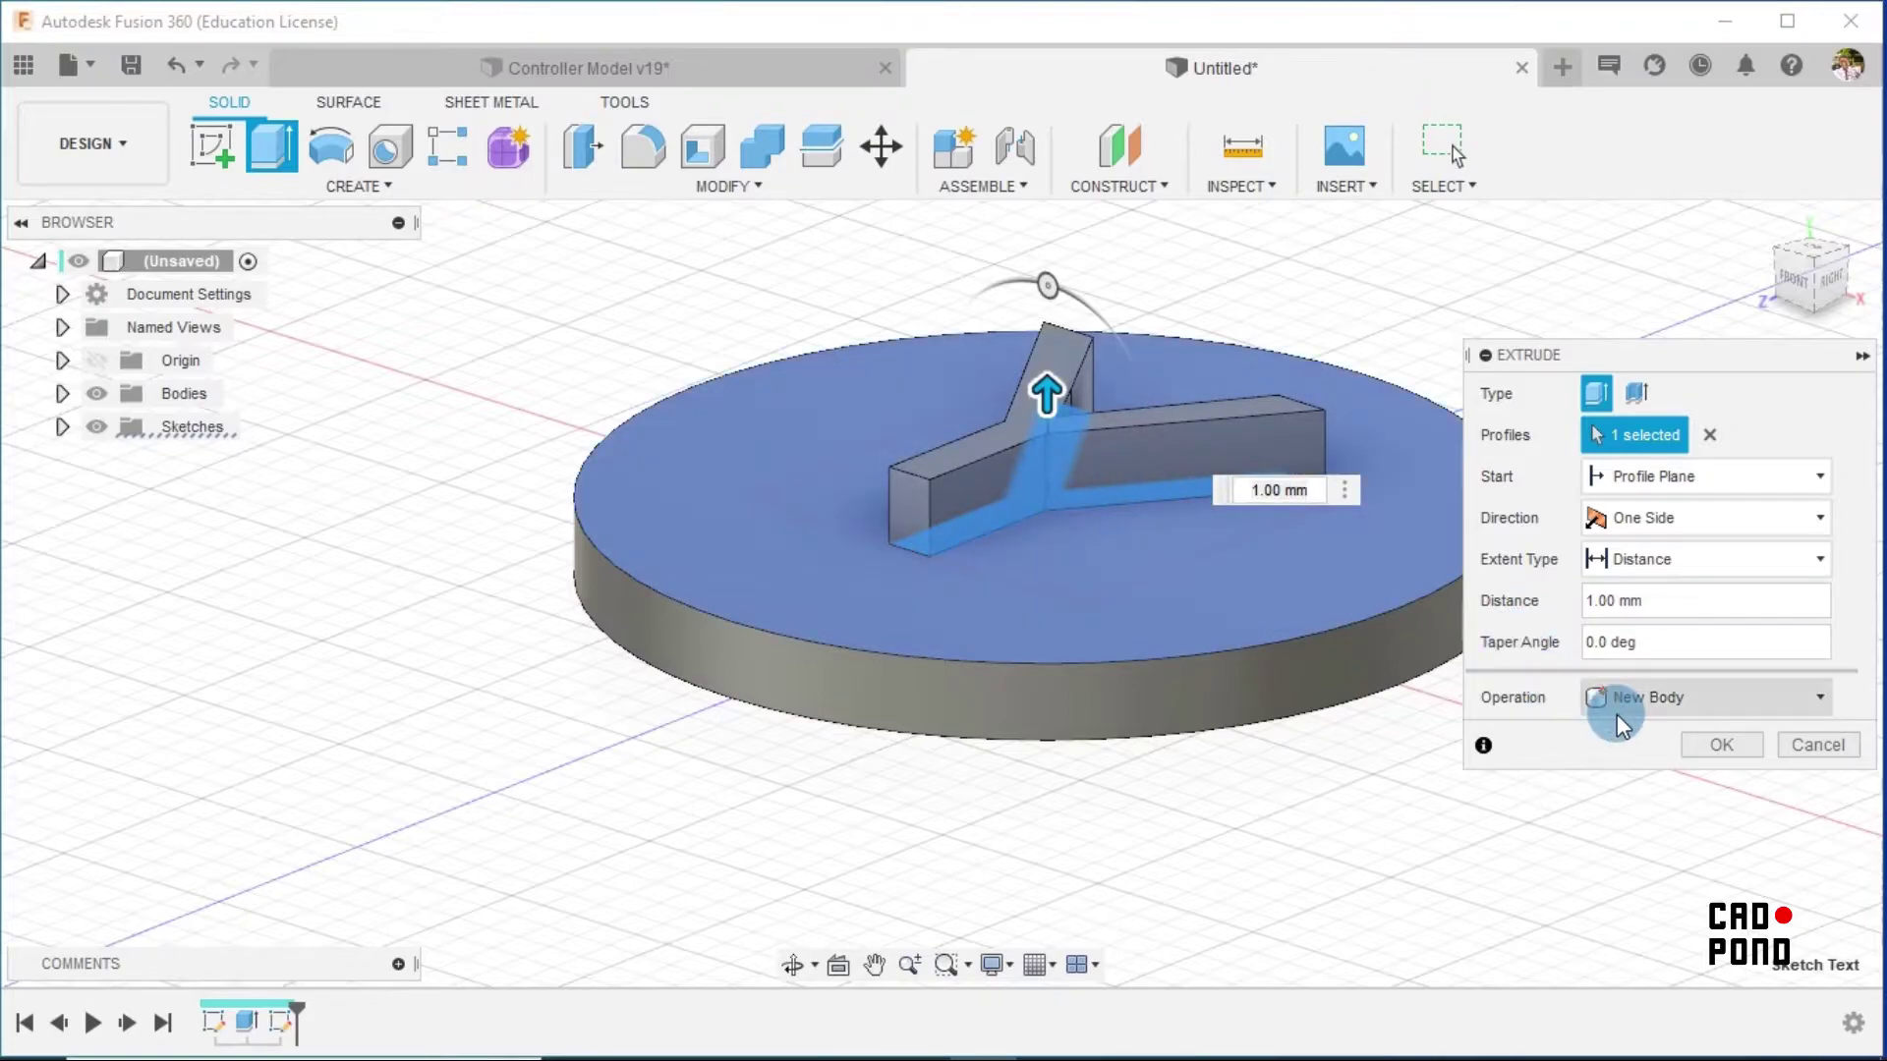
left_click(1721, 749)
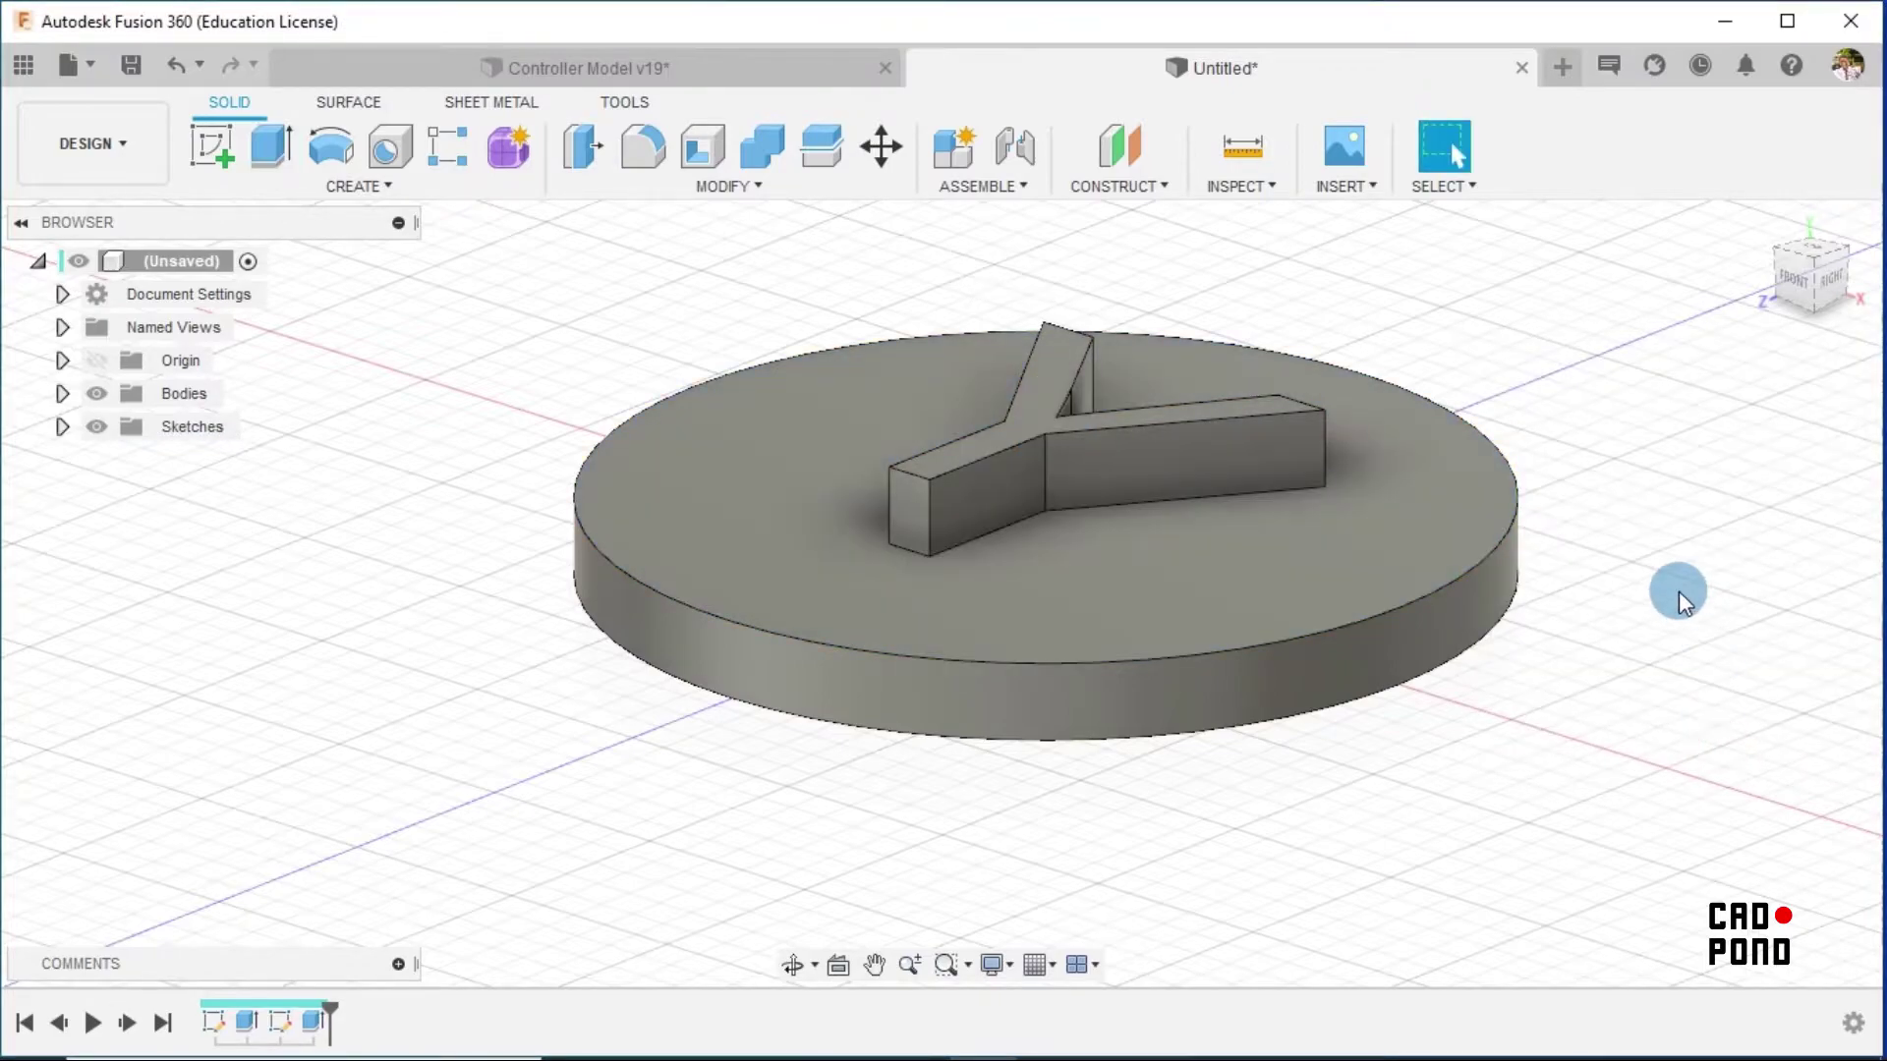
Check the raised Y from the Right view, return Home, and start a new sketch
scroll(1682, 595, "down", 3)
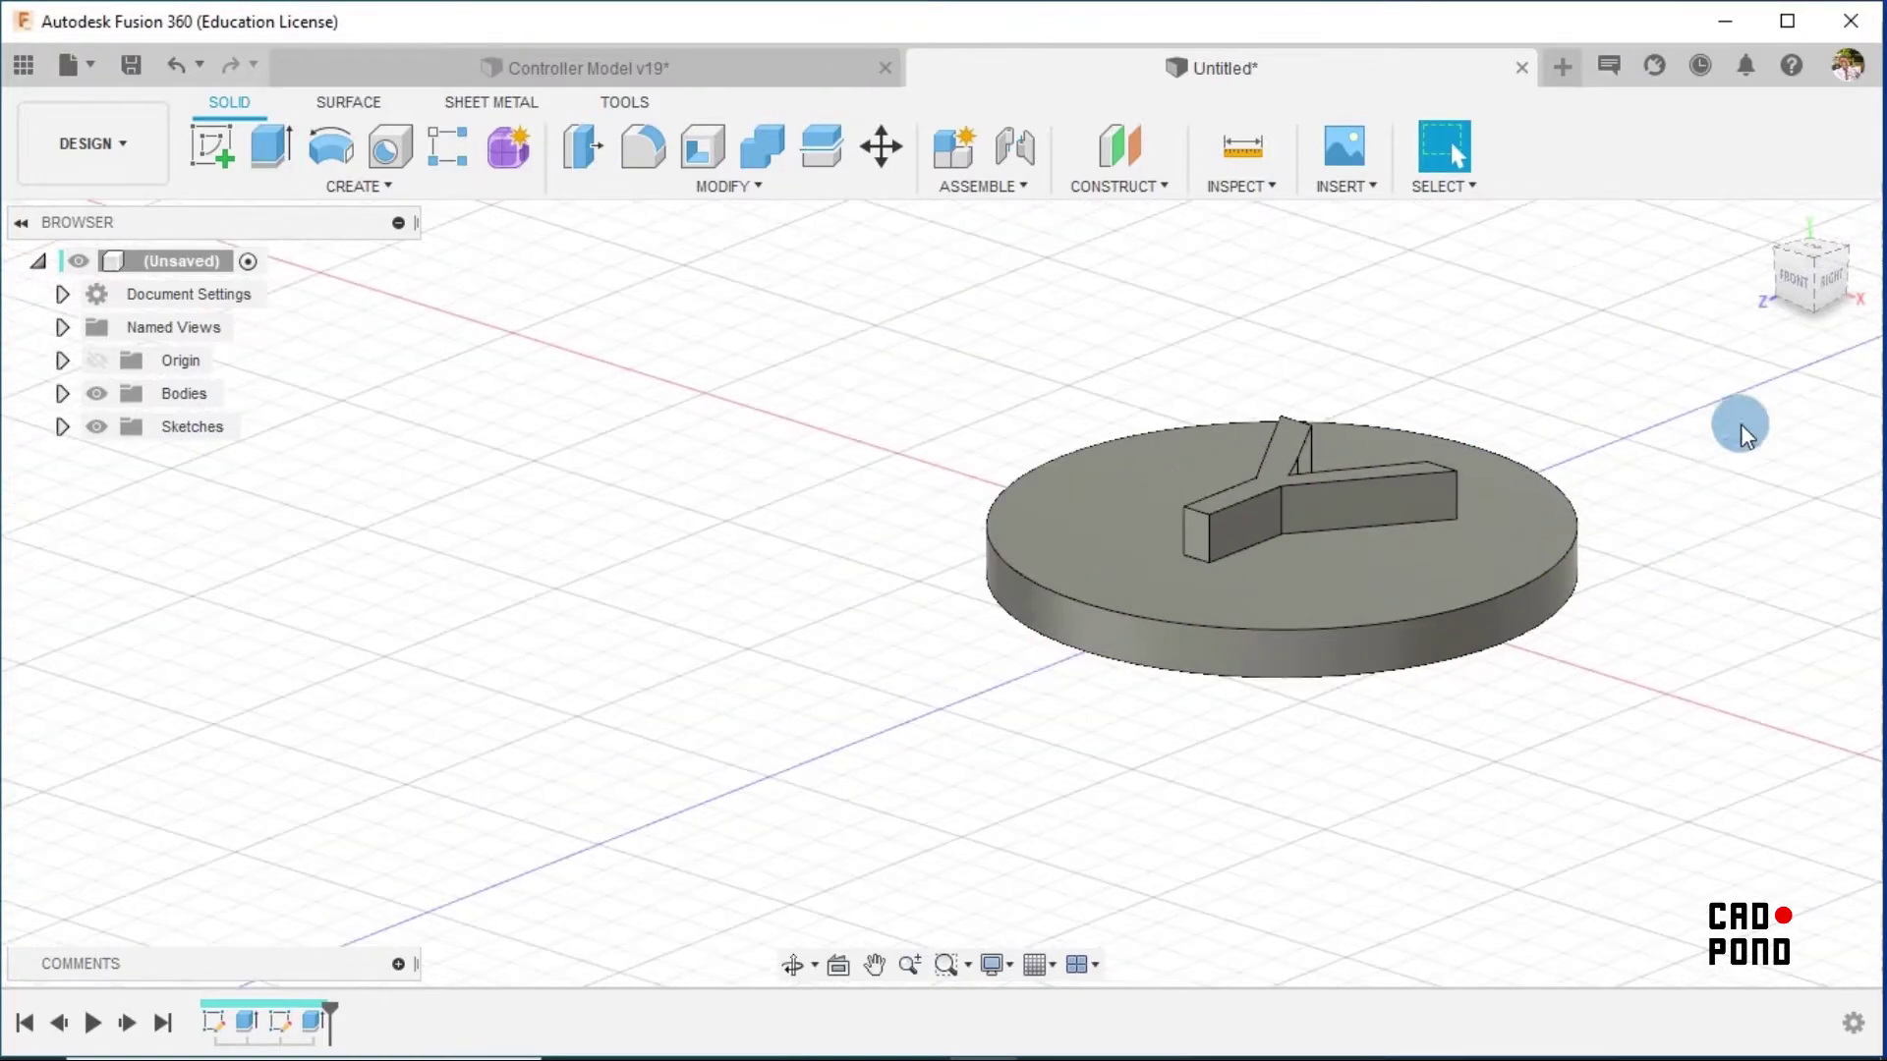
left_click(1830, 289)
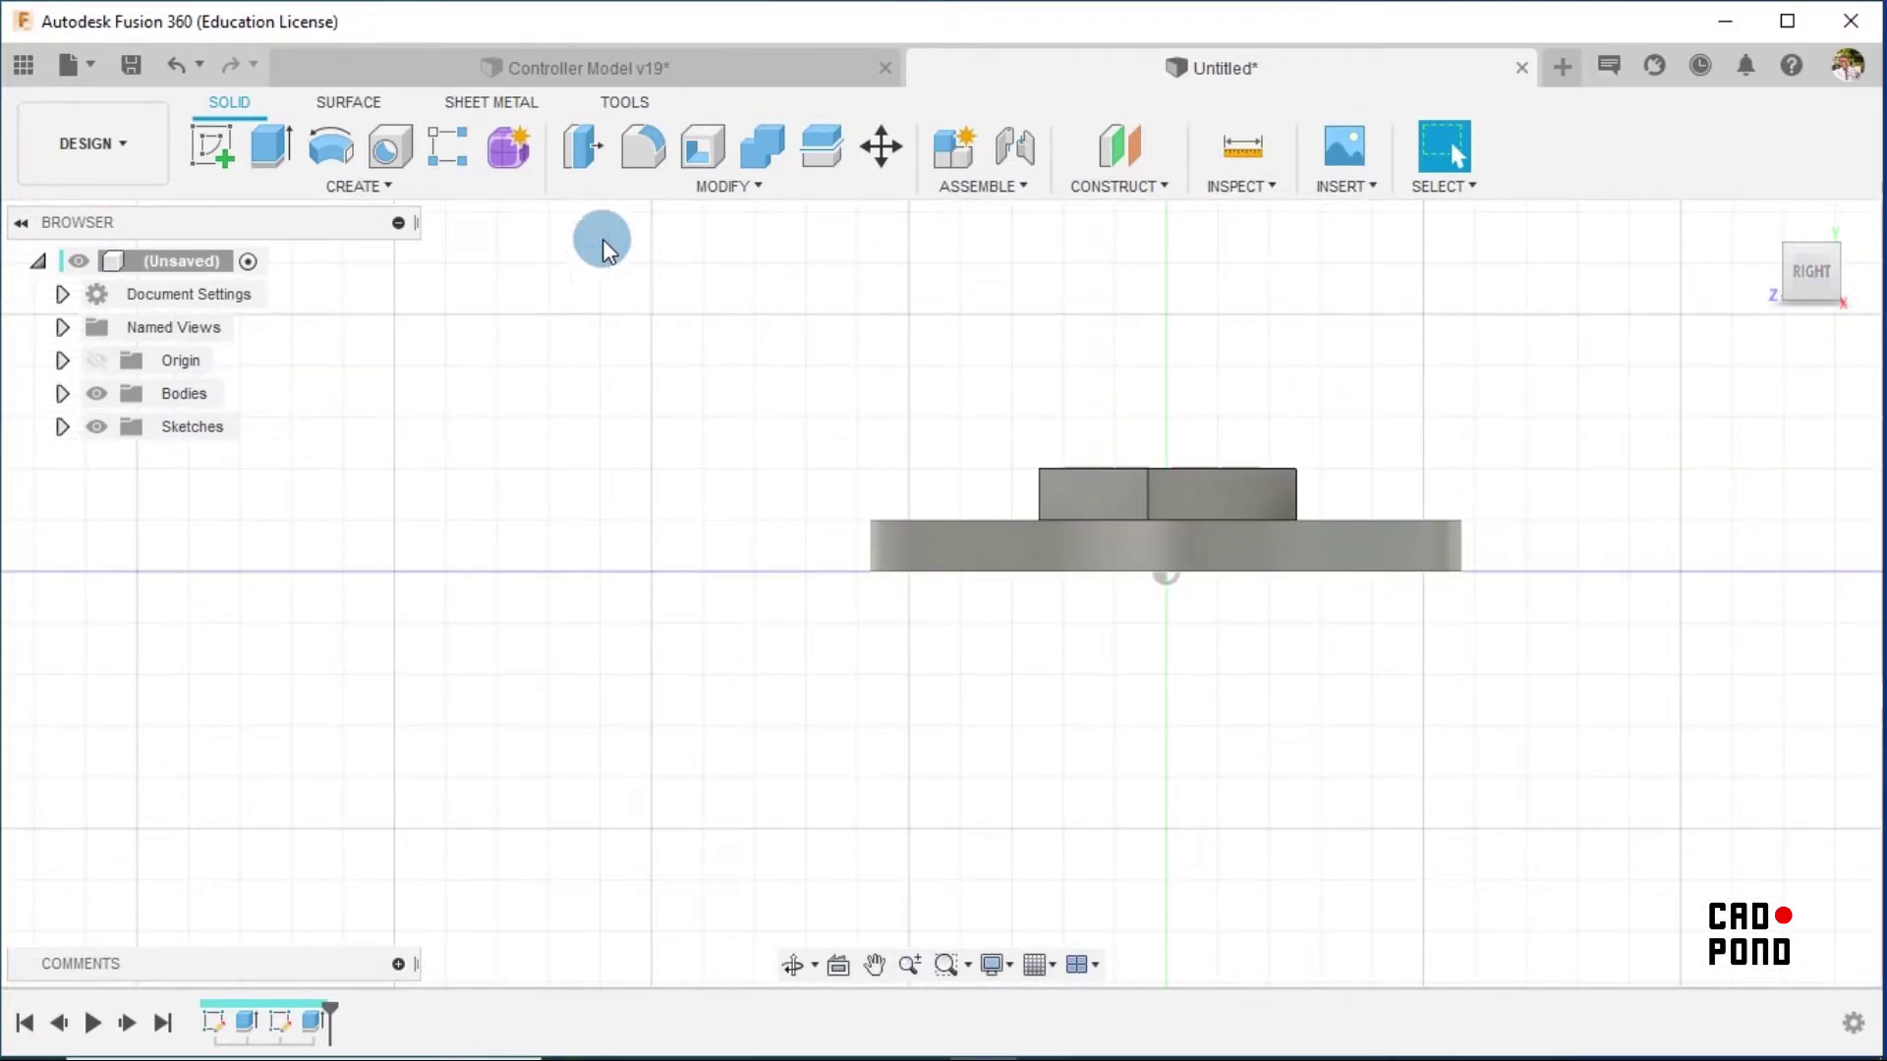
left_click(1749, 219)
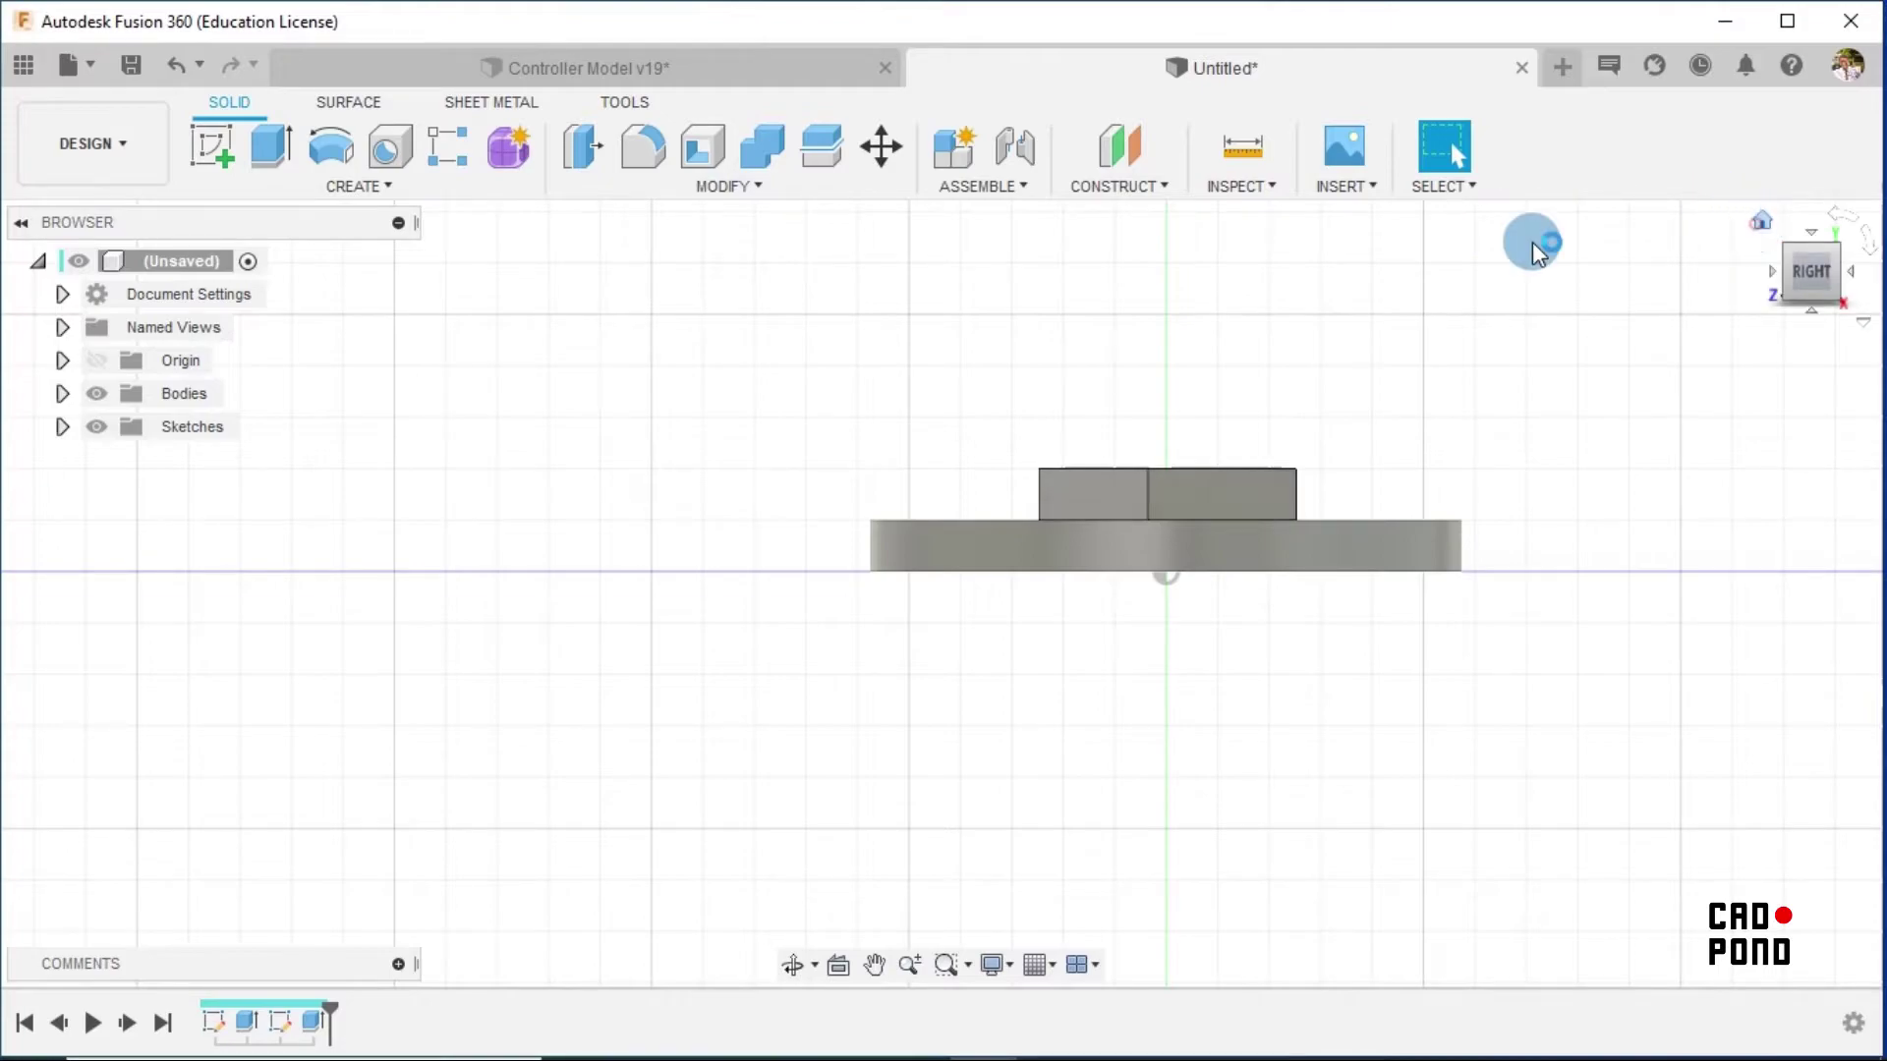
left_click(210, 147)
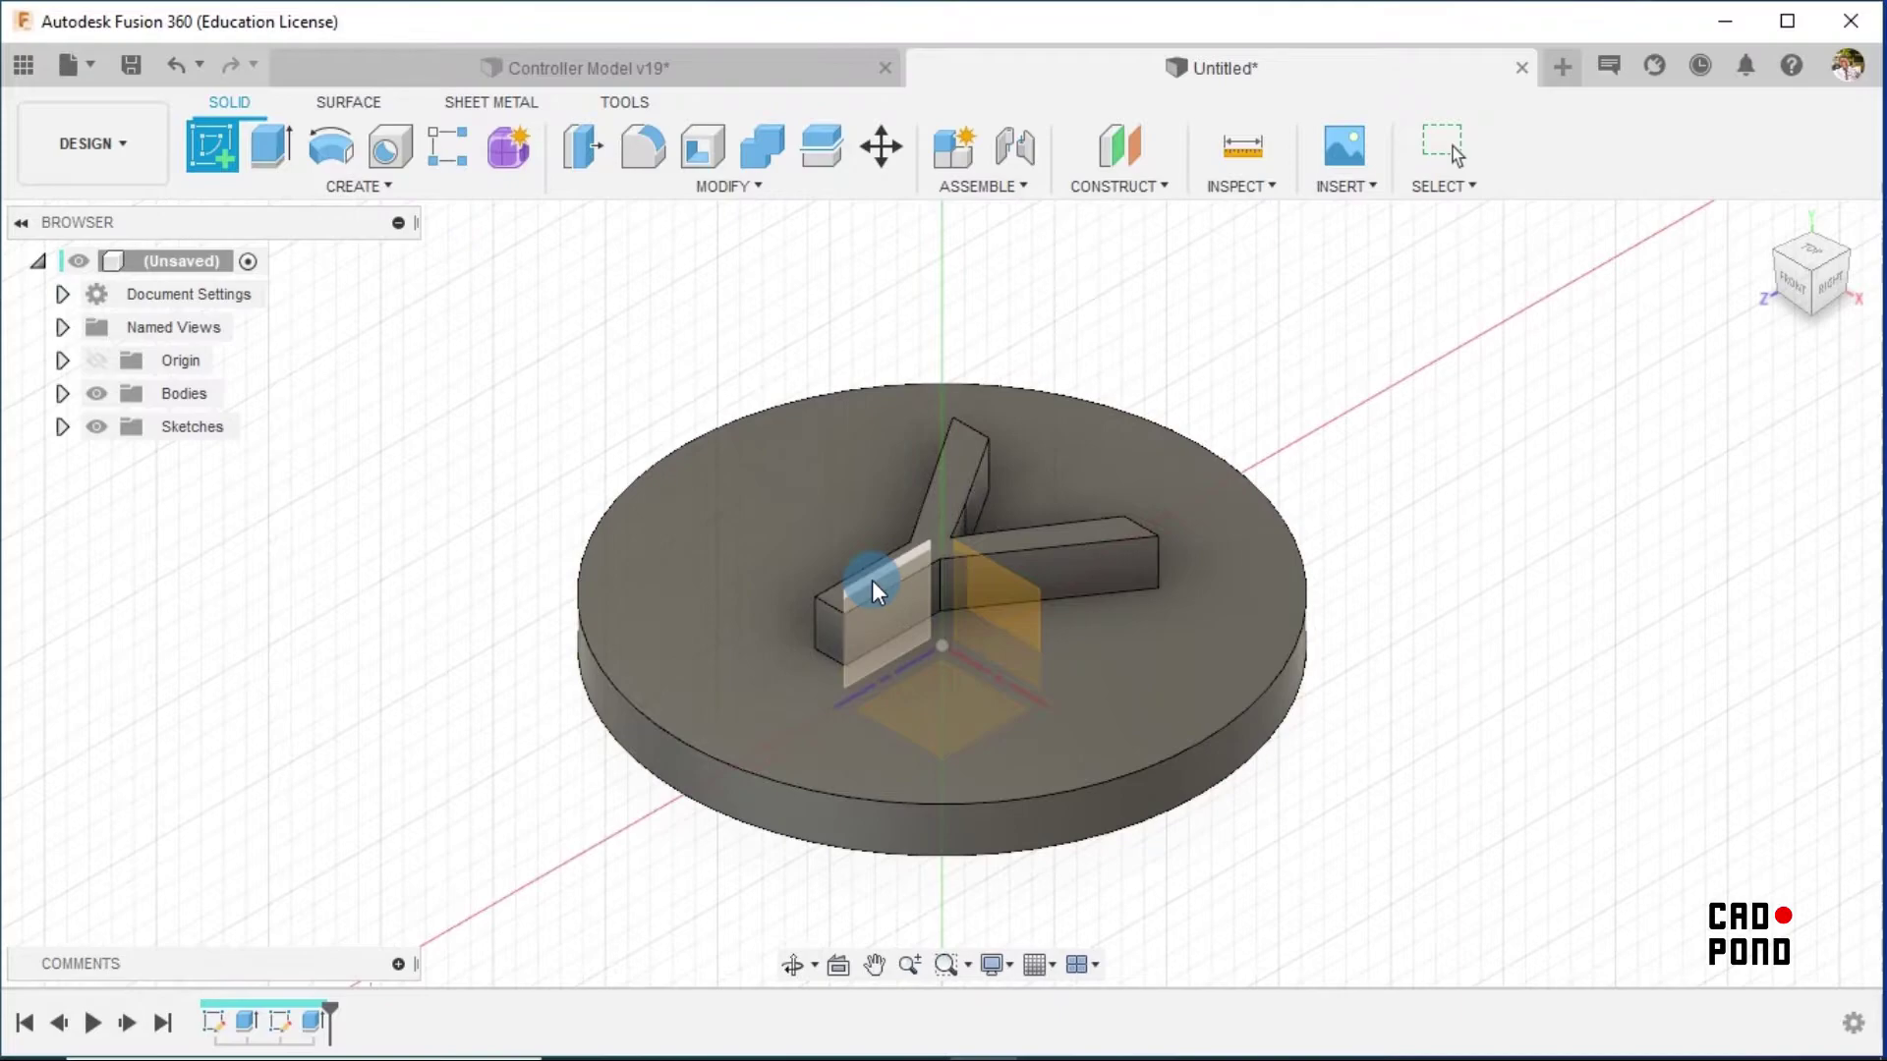
Sketch on the front origin plane and intersect the disc's top face into it
left_click(1017, 605)
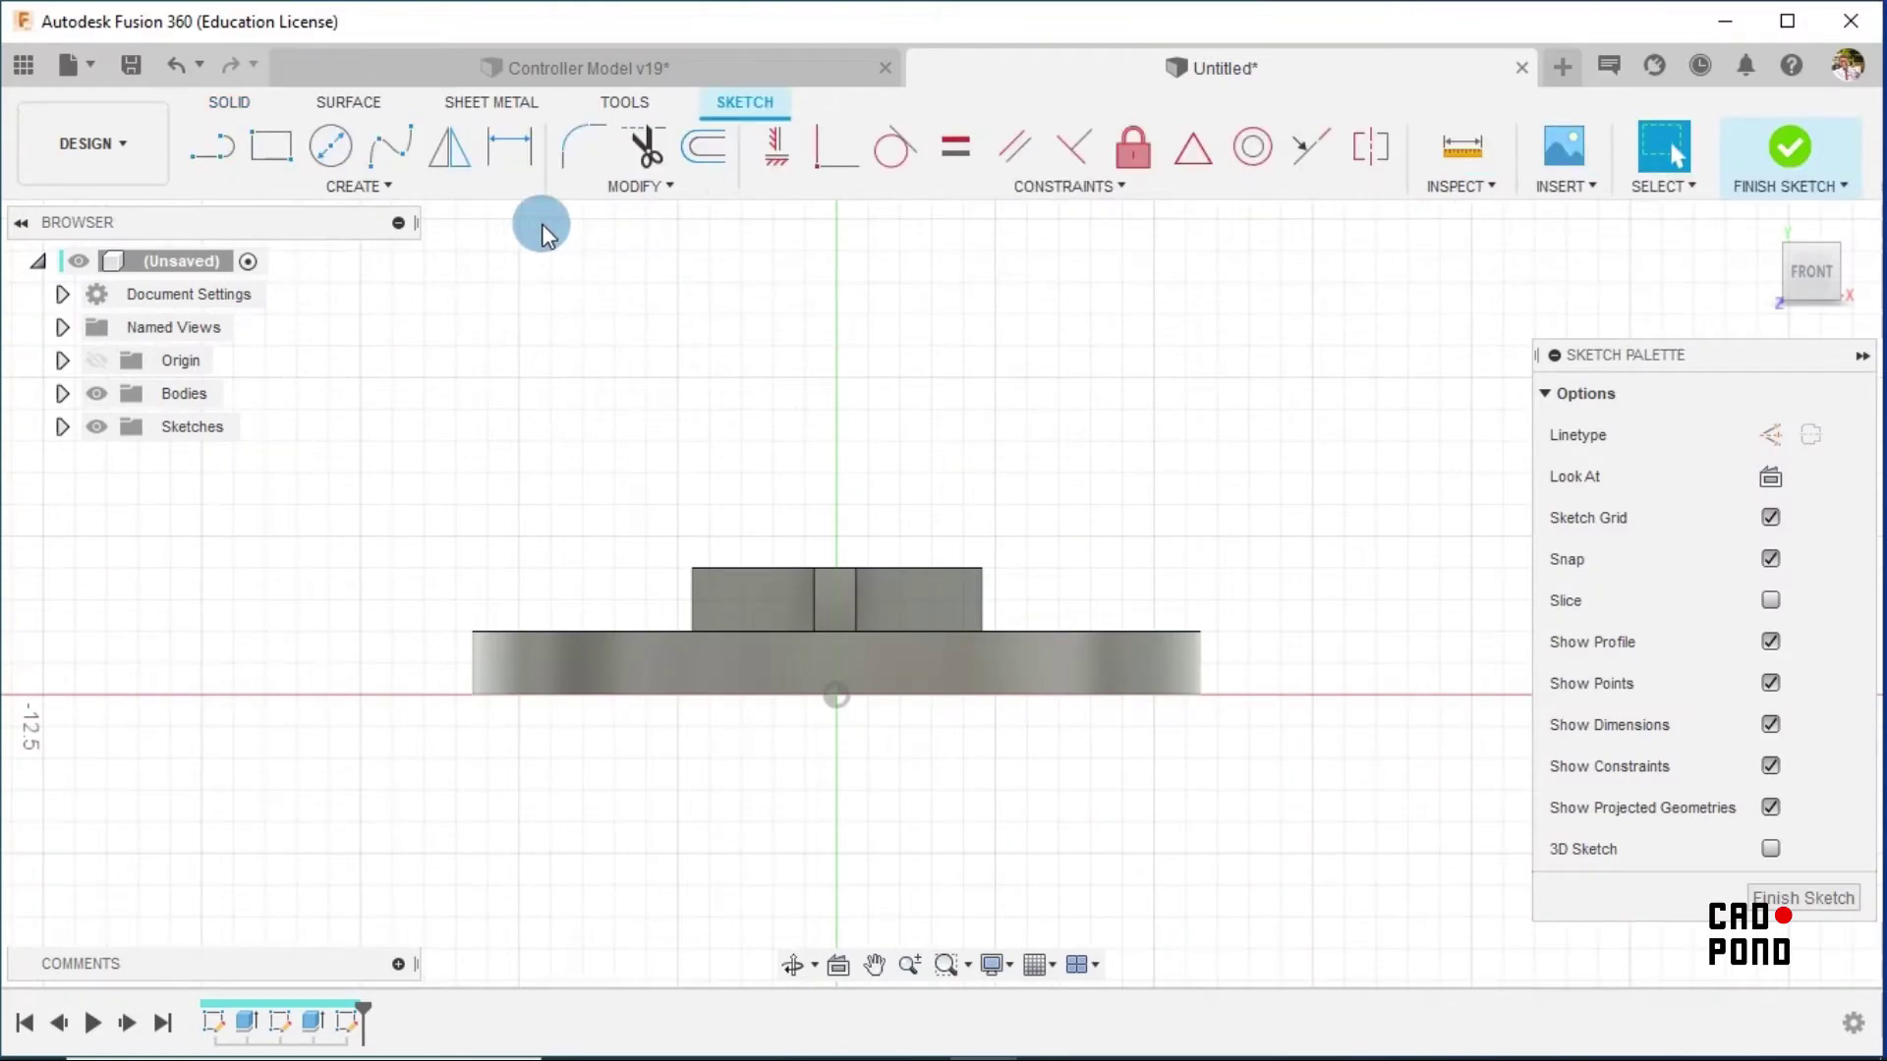
left_click(368, 185)
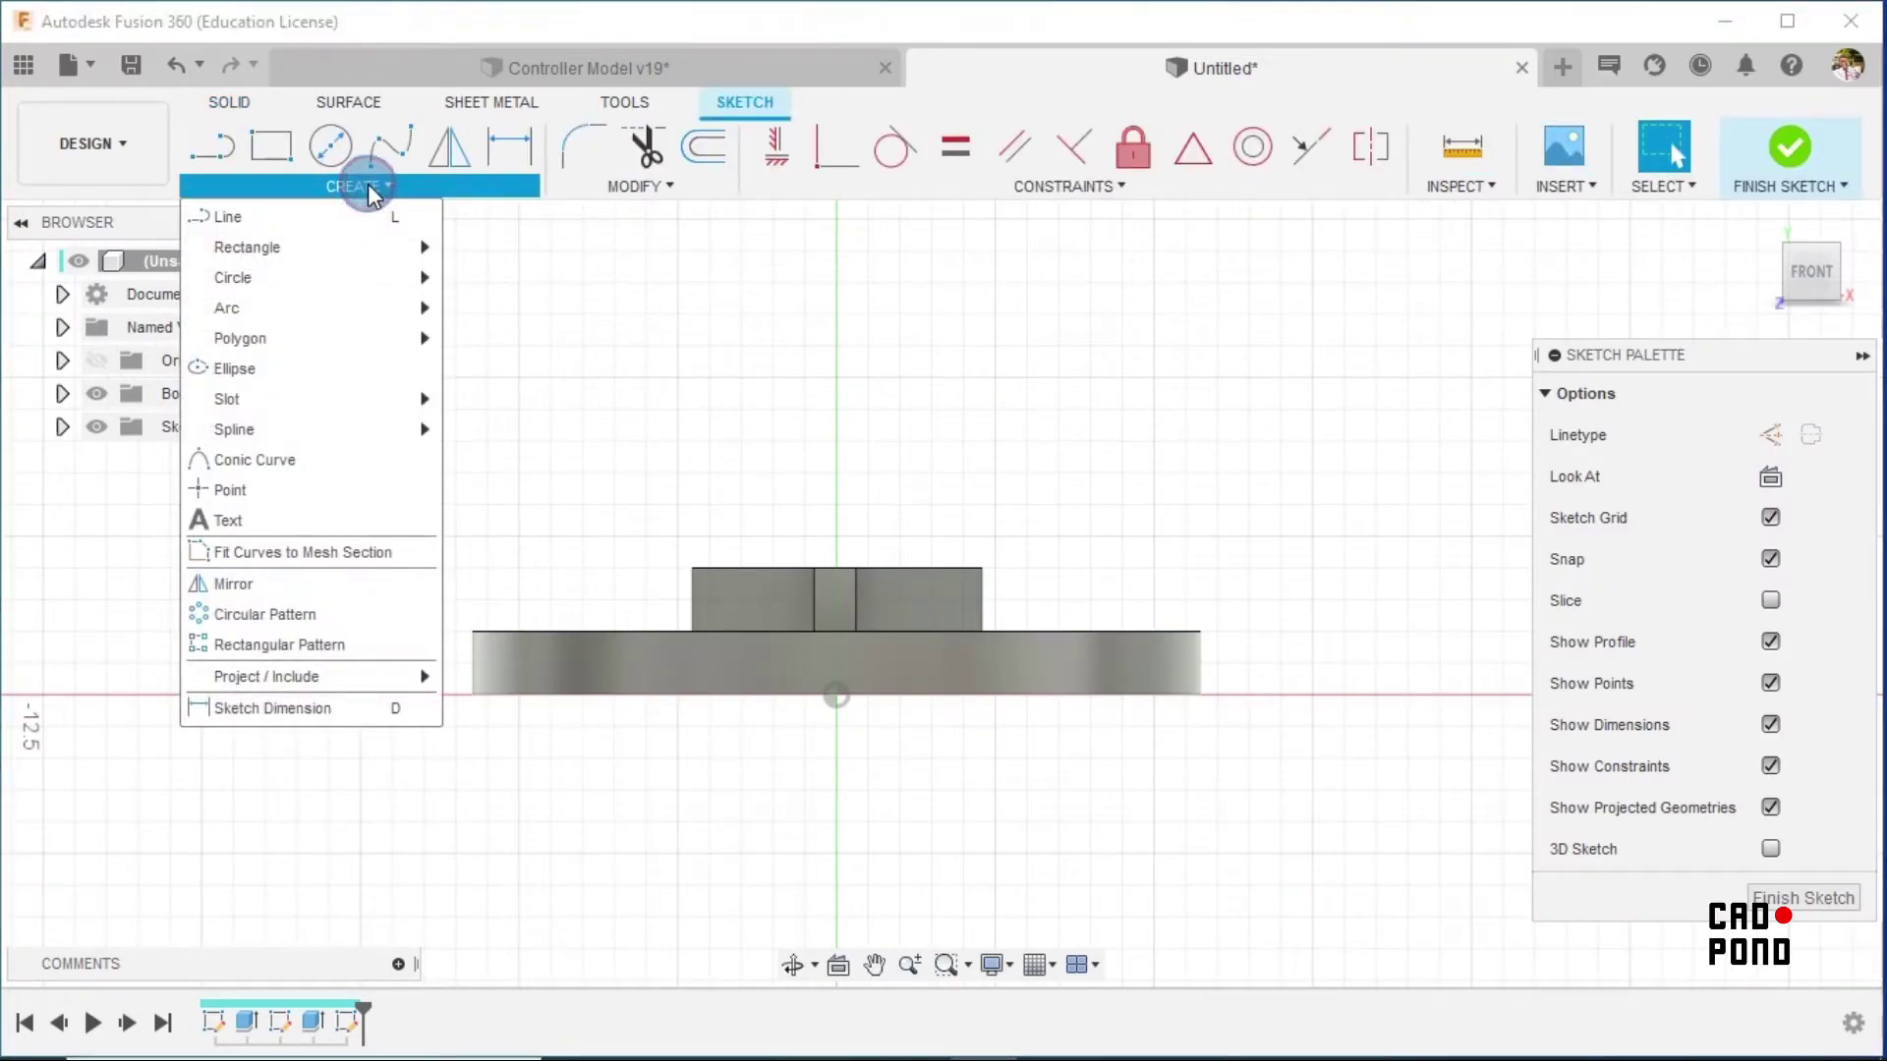
mouse_move(305, 676)
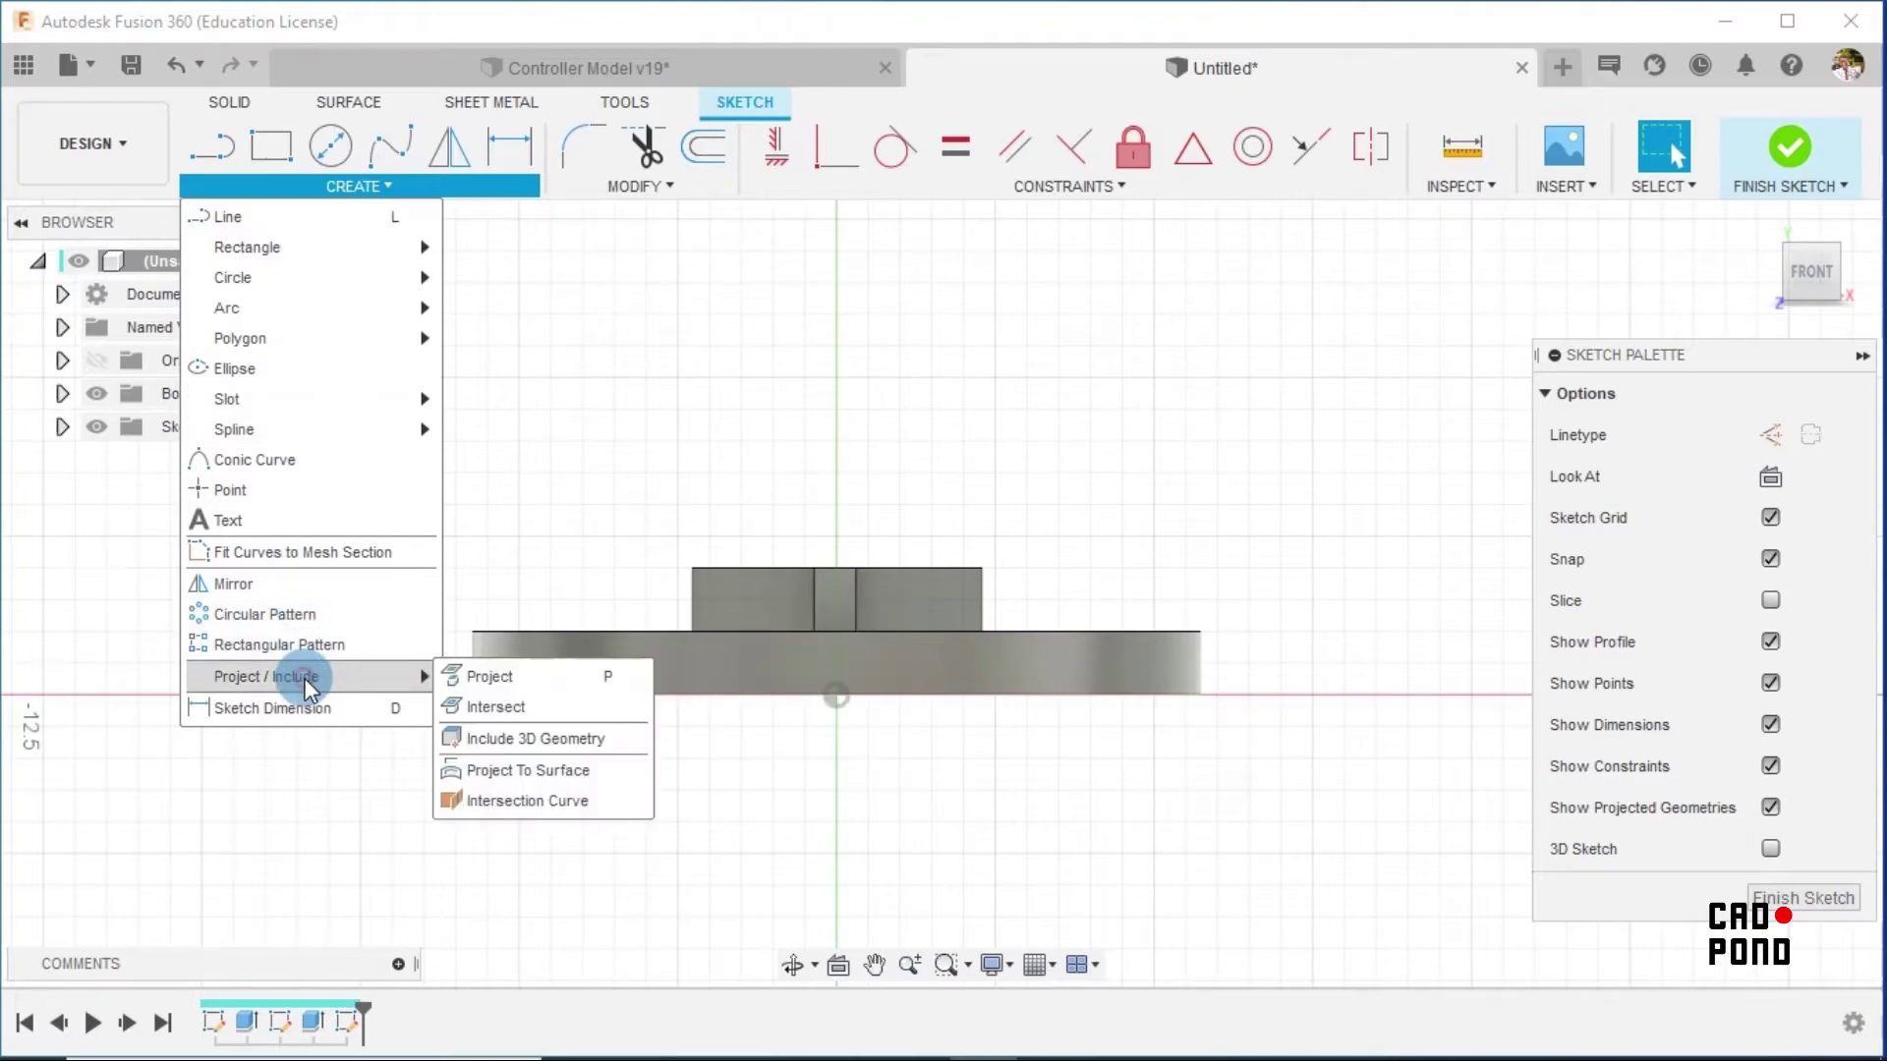
left_click(507, 710)
middle_click_drag(868, 371, 872, 409, "shift")
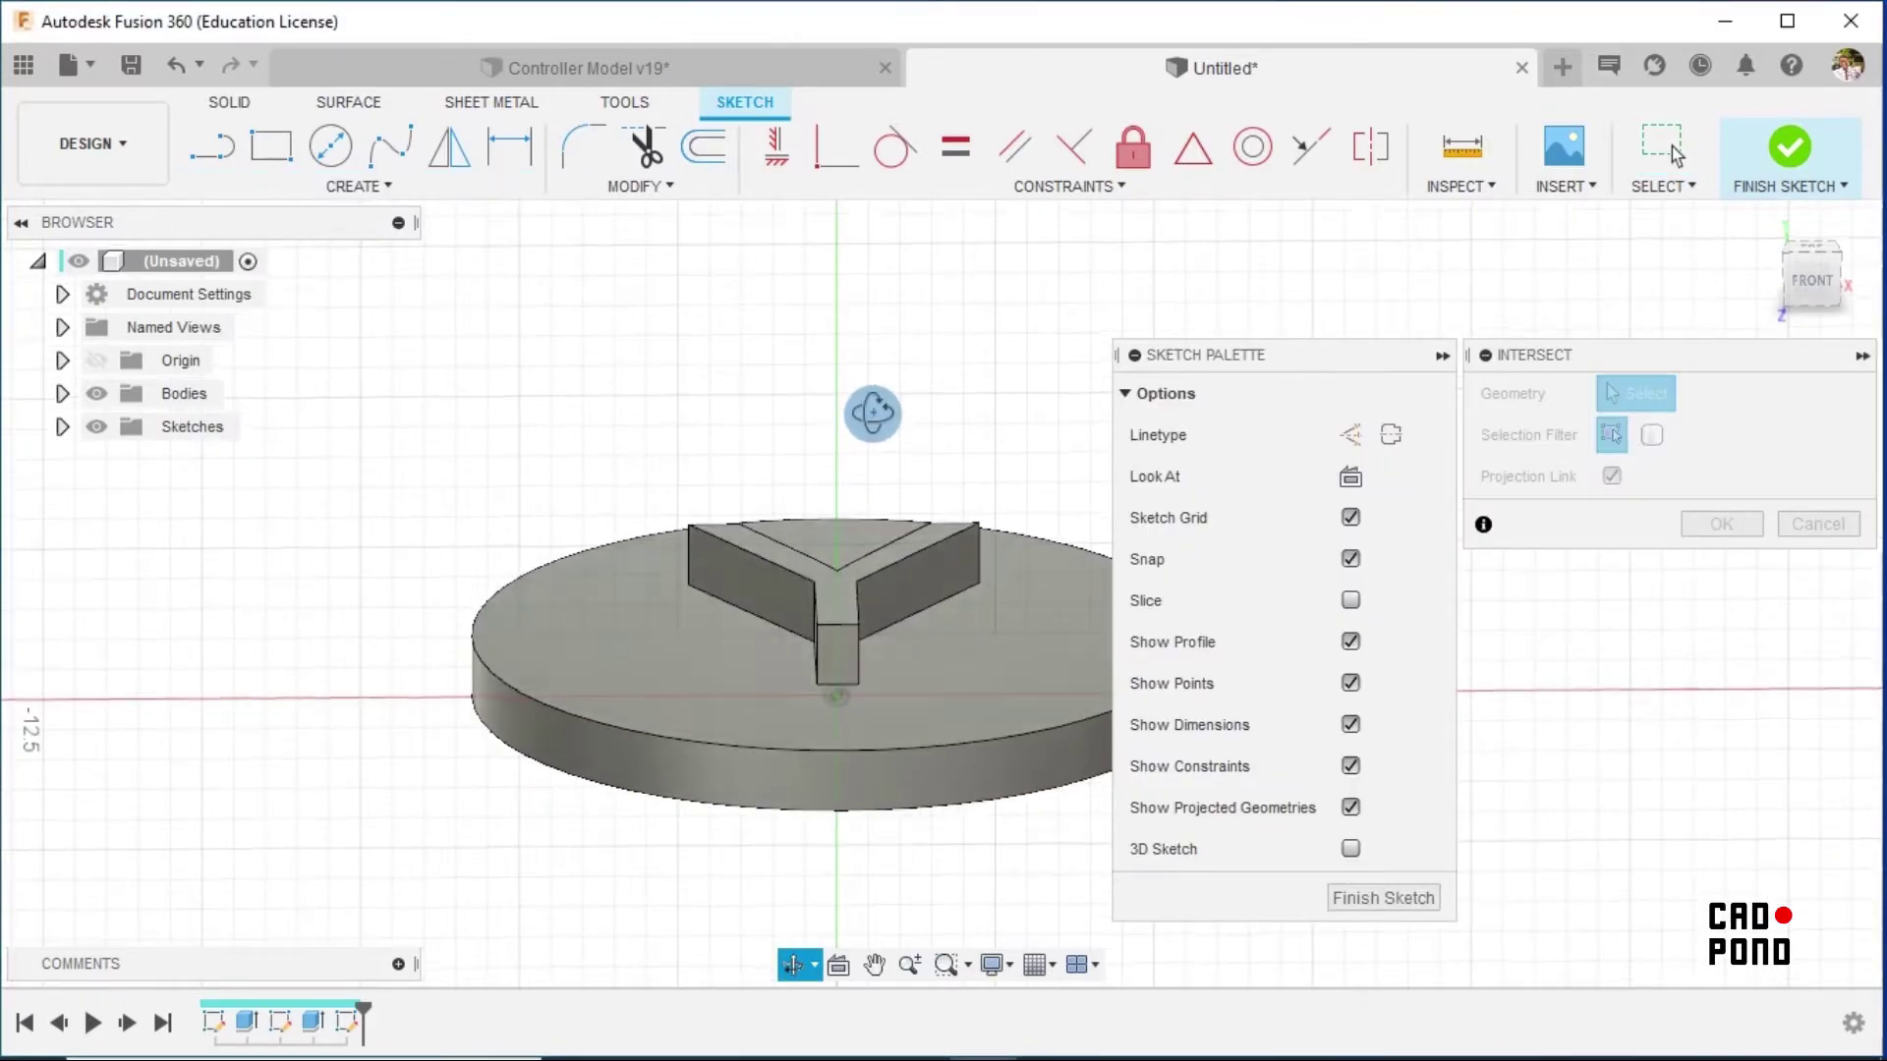
left_click(643, 644)
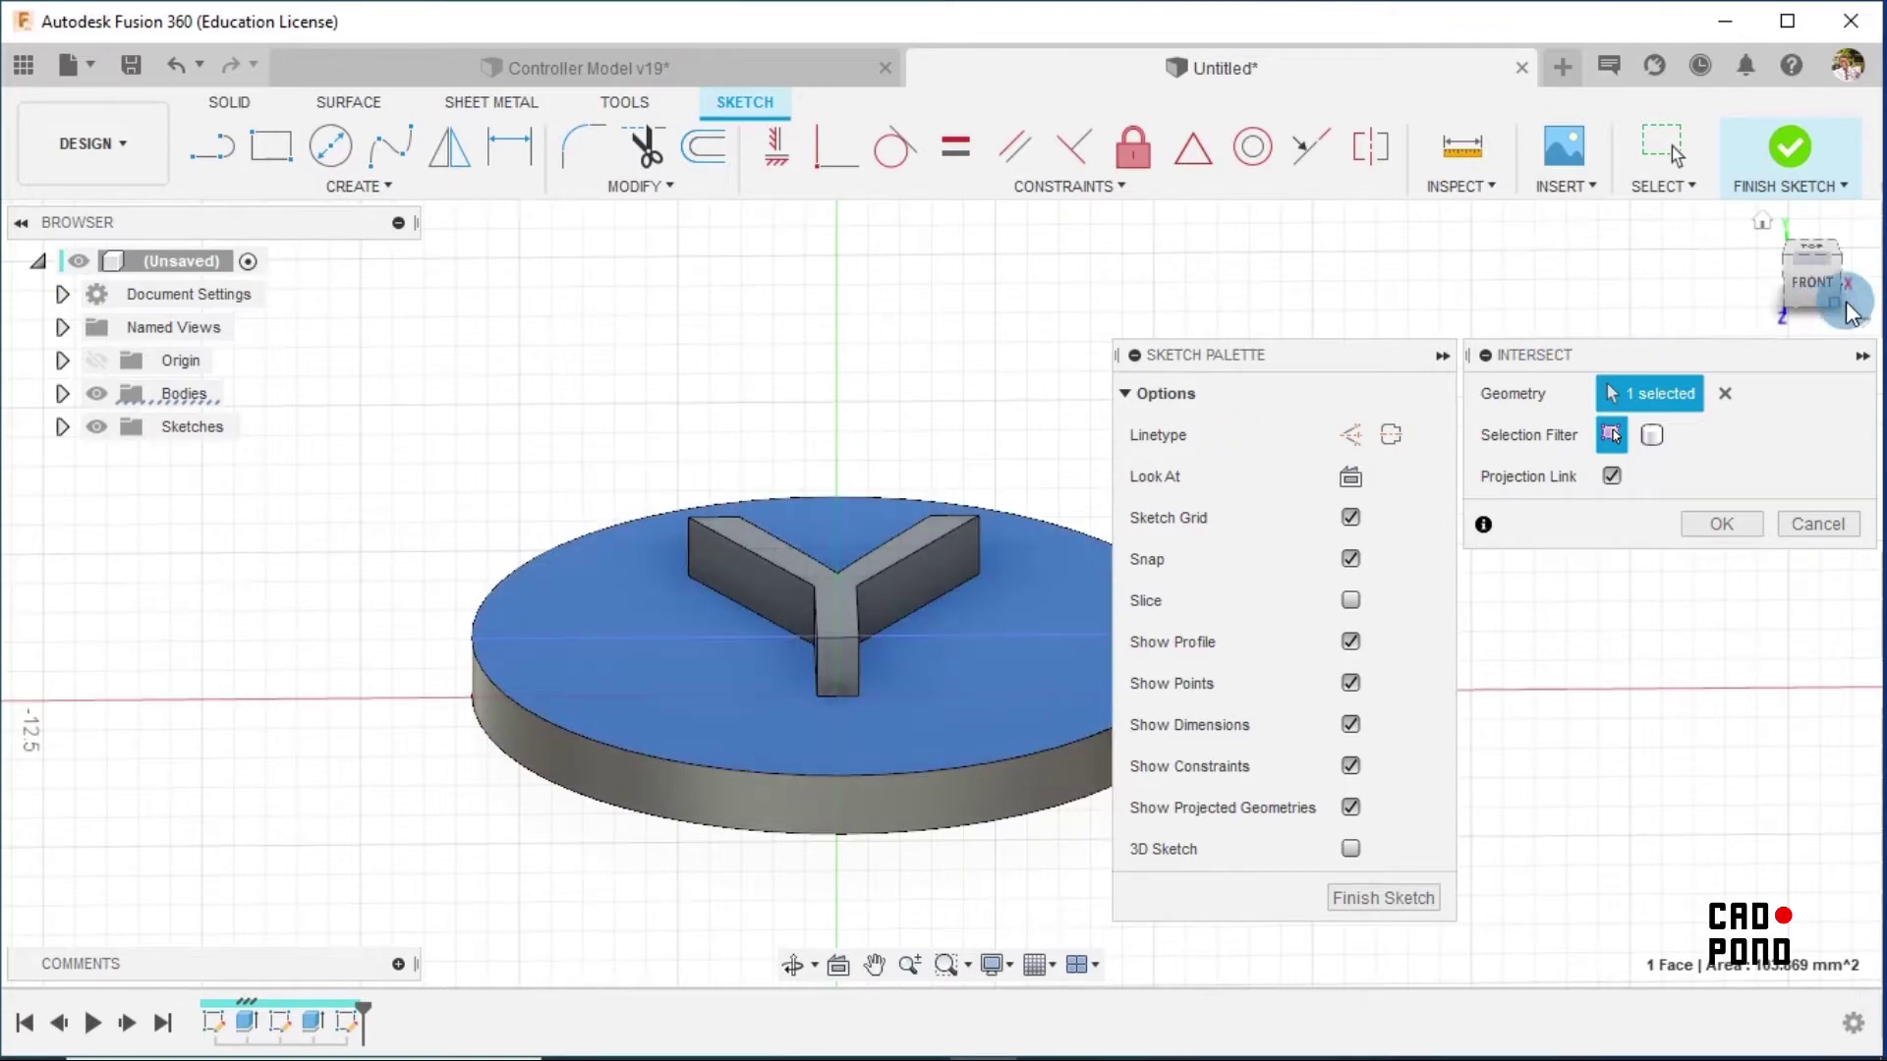
left_click(1735, 523)
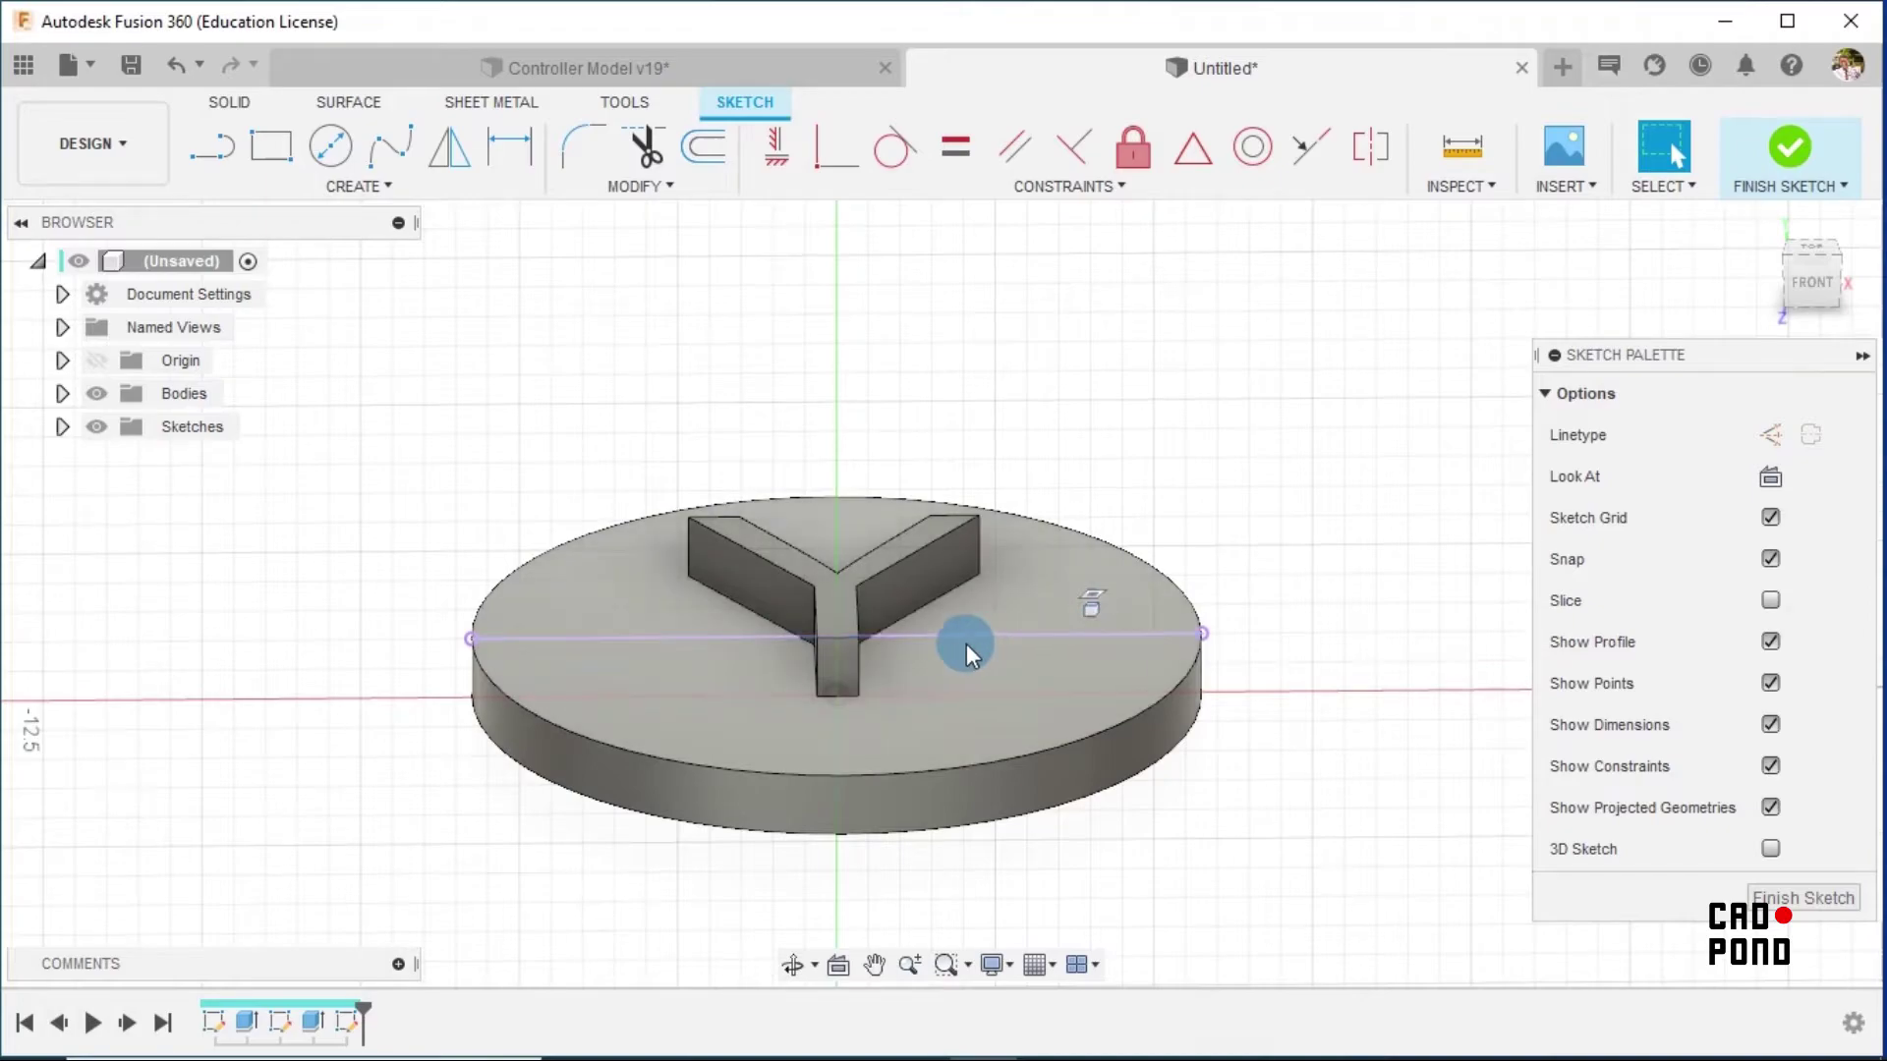
Face the sketch plane, hide the Y origin axis, and draw a vertical line up from the disc centre
left_click(1811, 279)
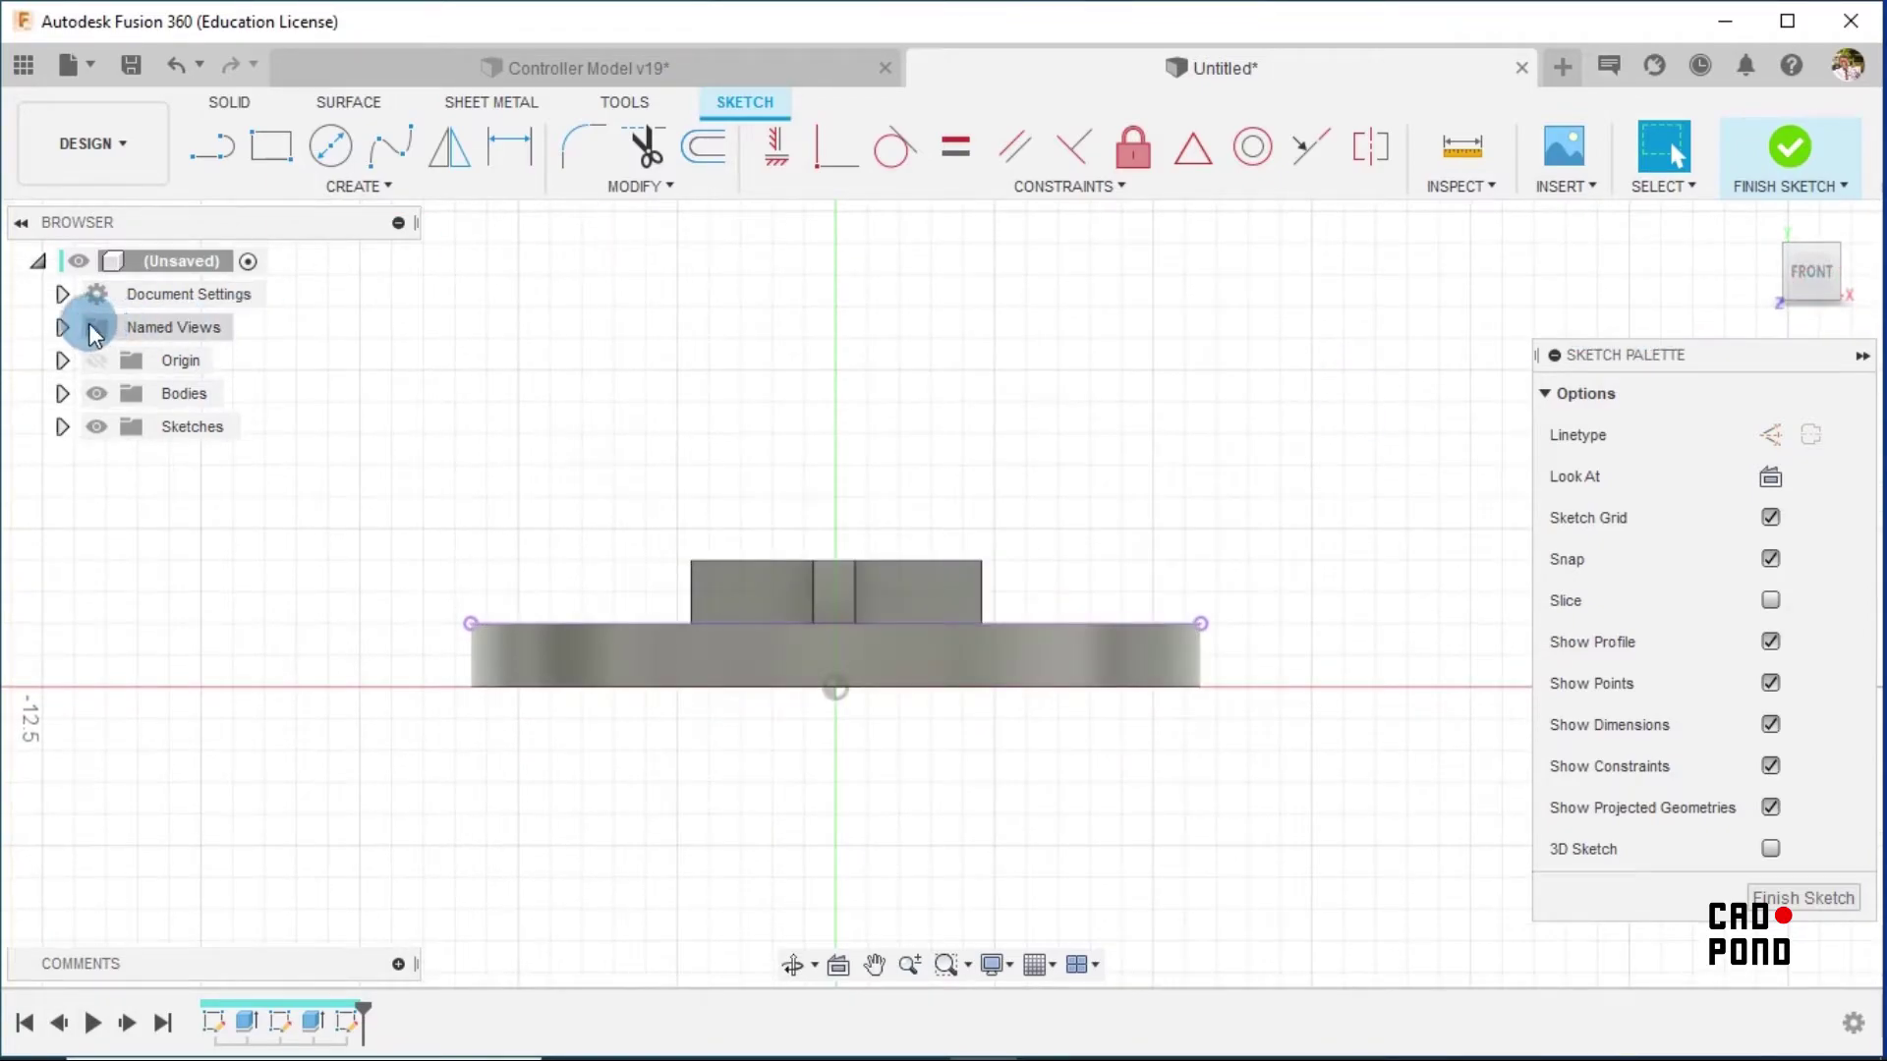
left_click(63, 359)
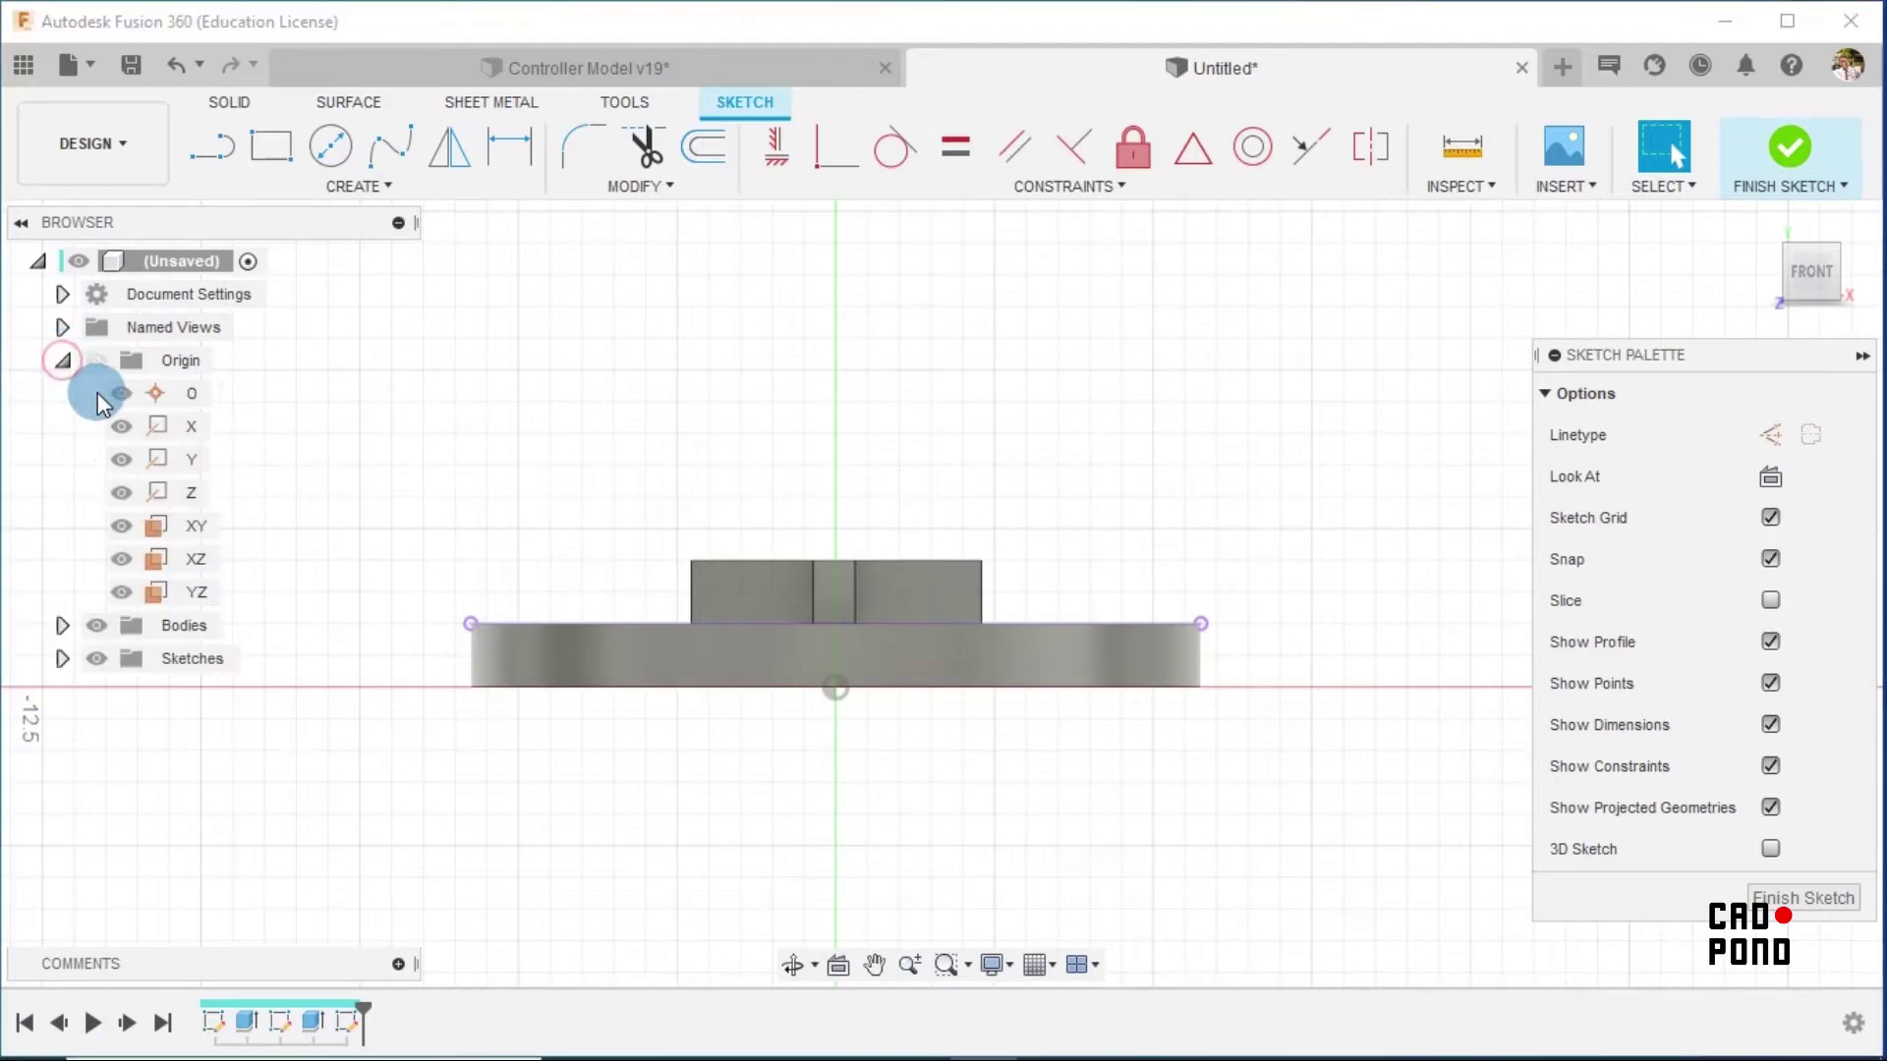
left_click(135, 458)
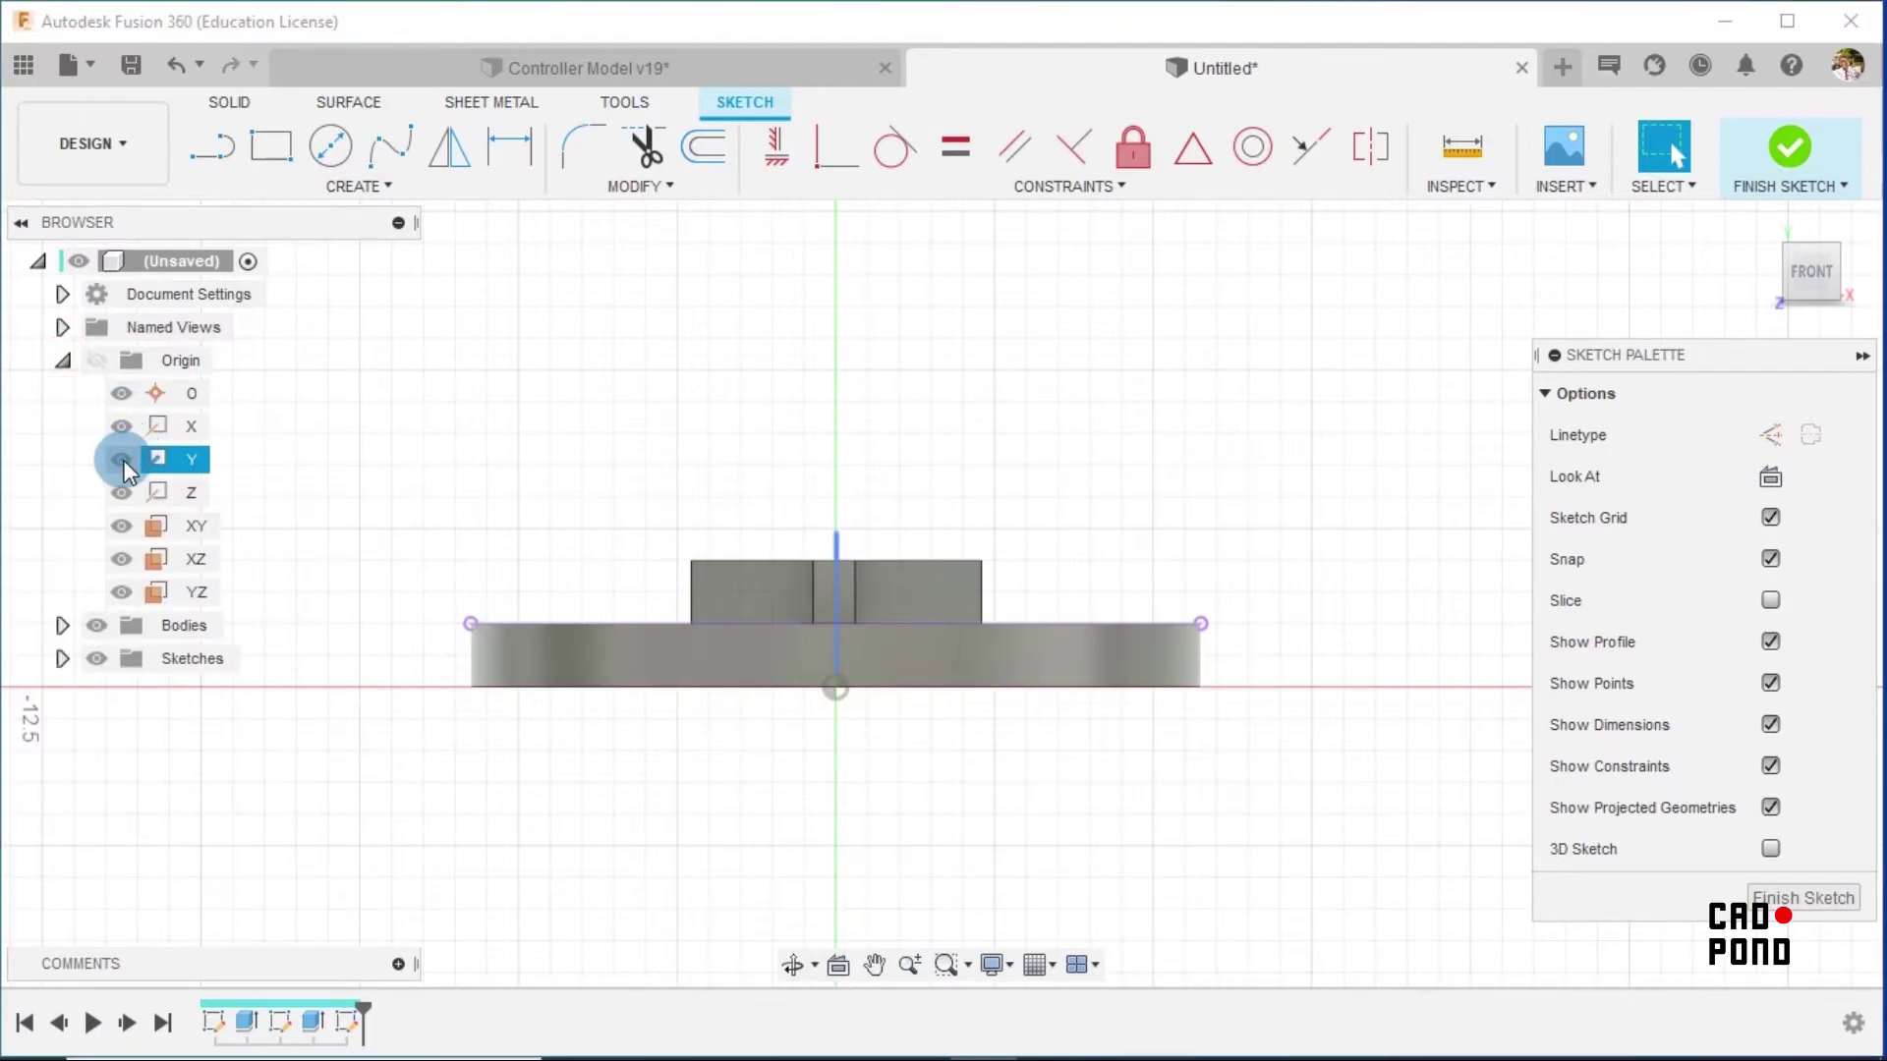
left_click(121, 459)
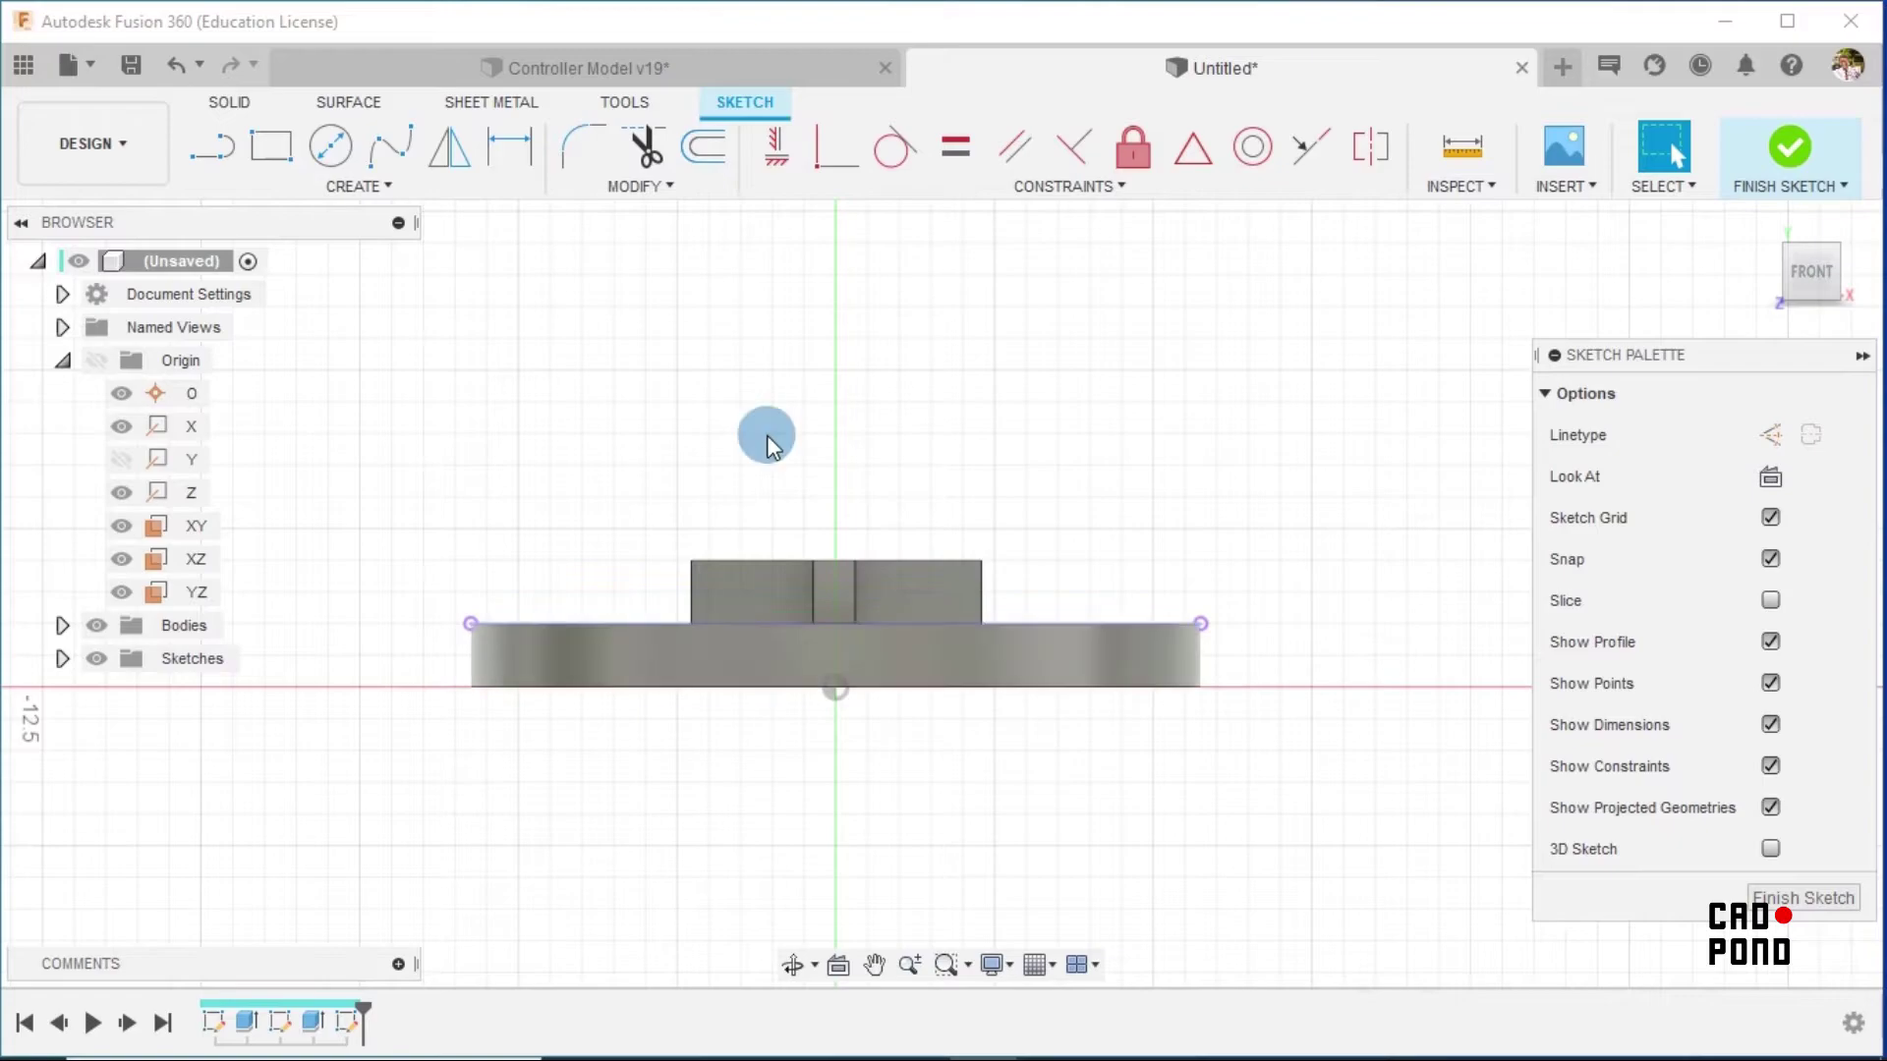
left_click(212, 147)
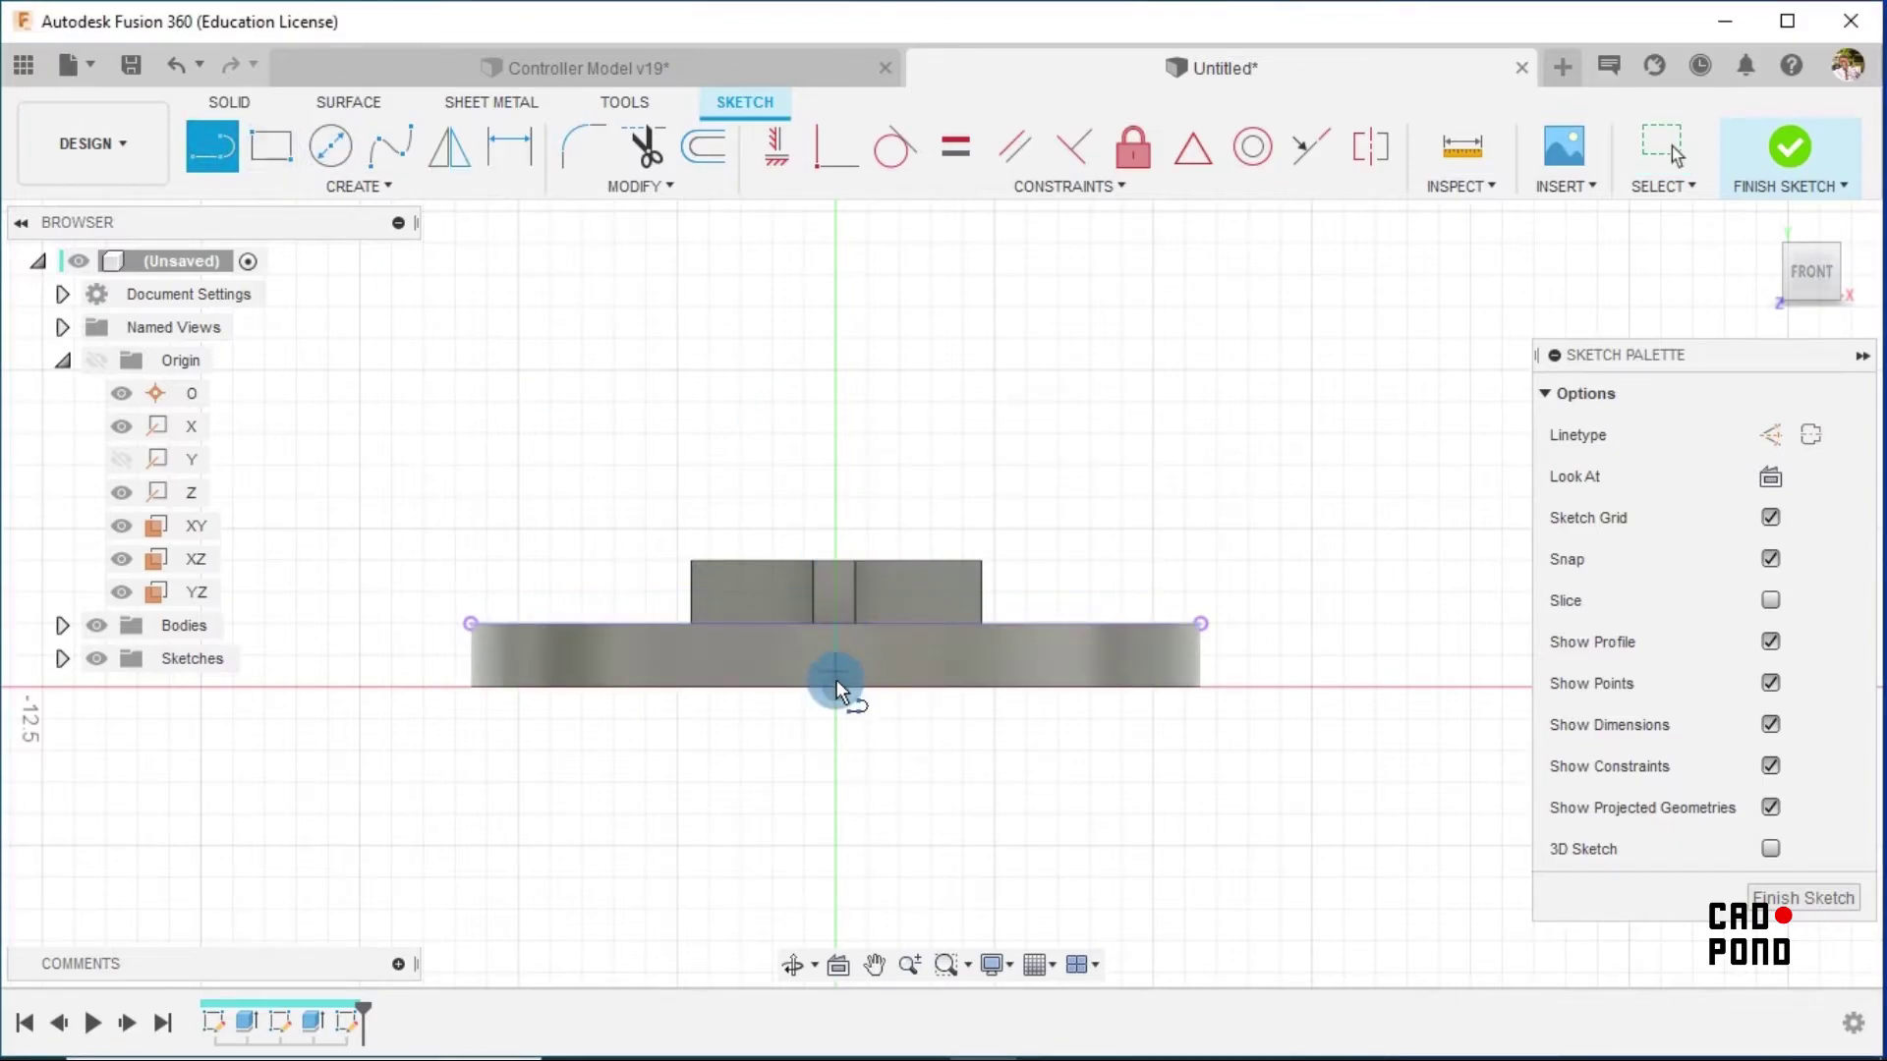
left_click(836, 626)
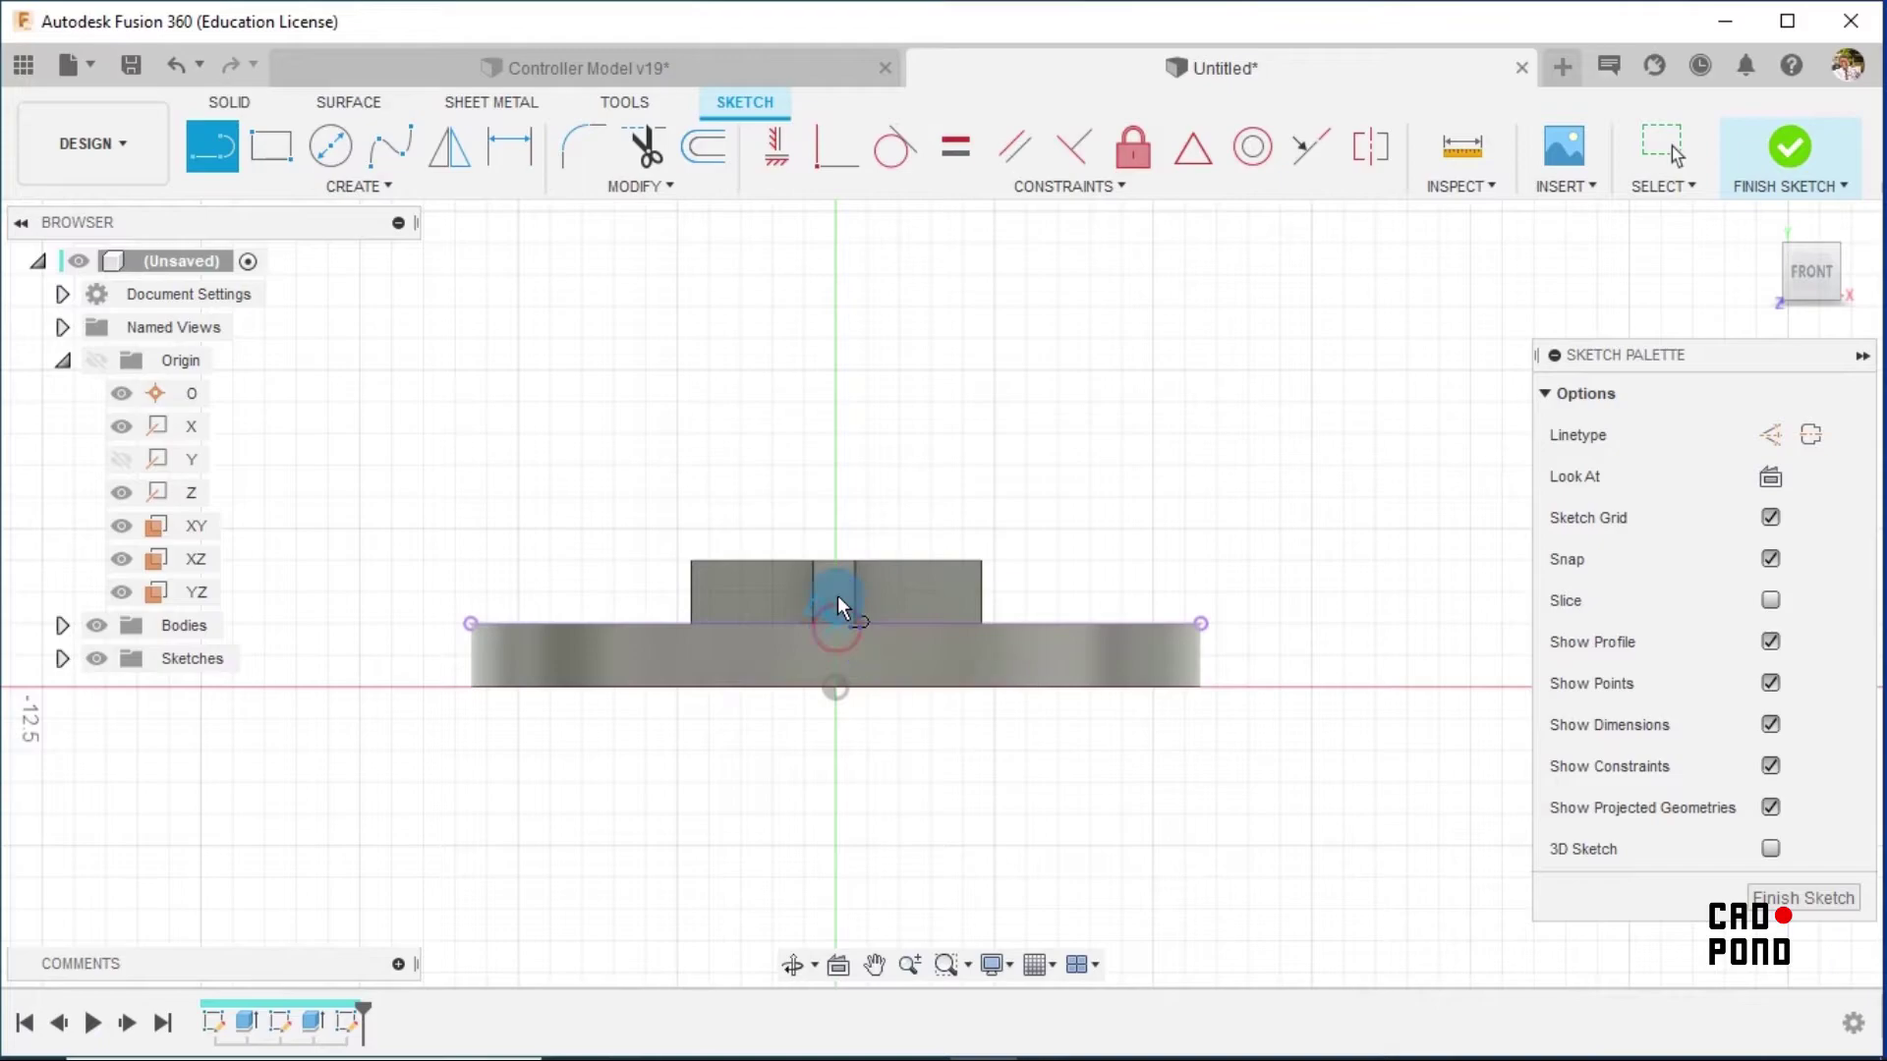
left_click(832, 477)
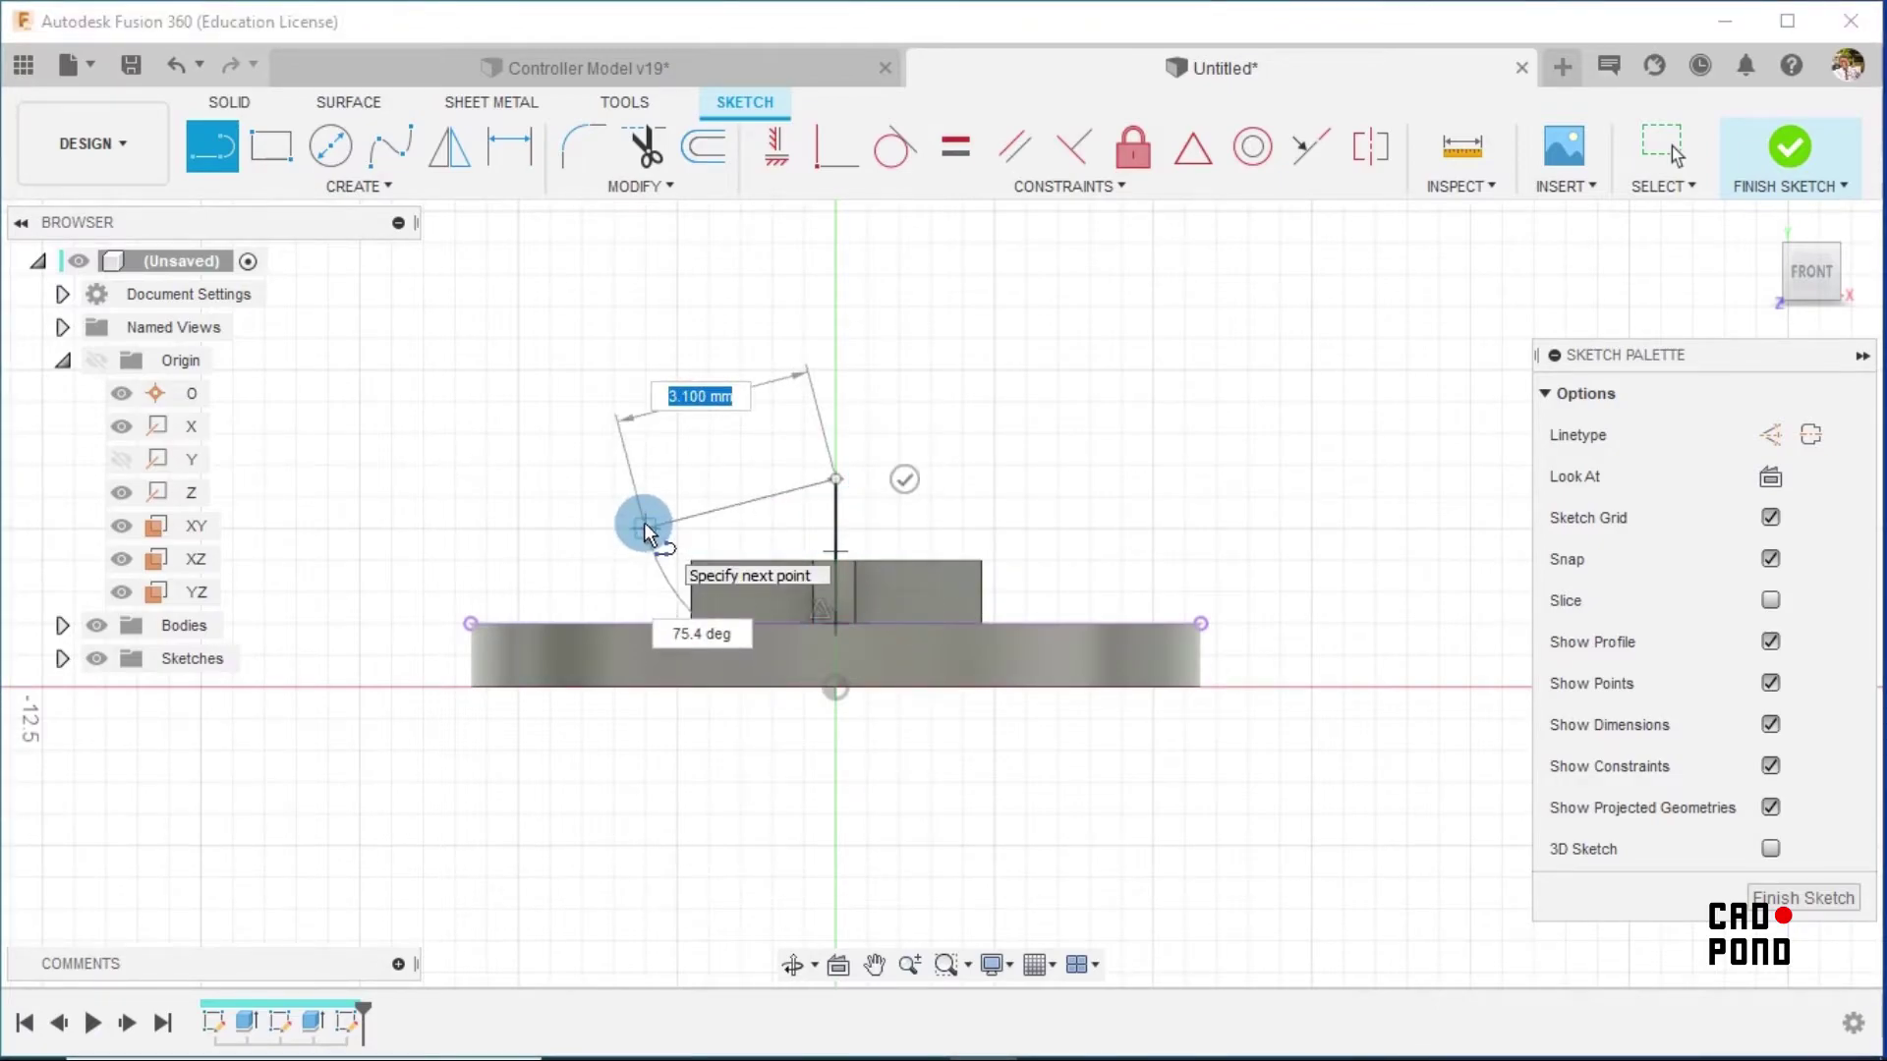
key("Escape")
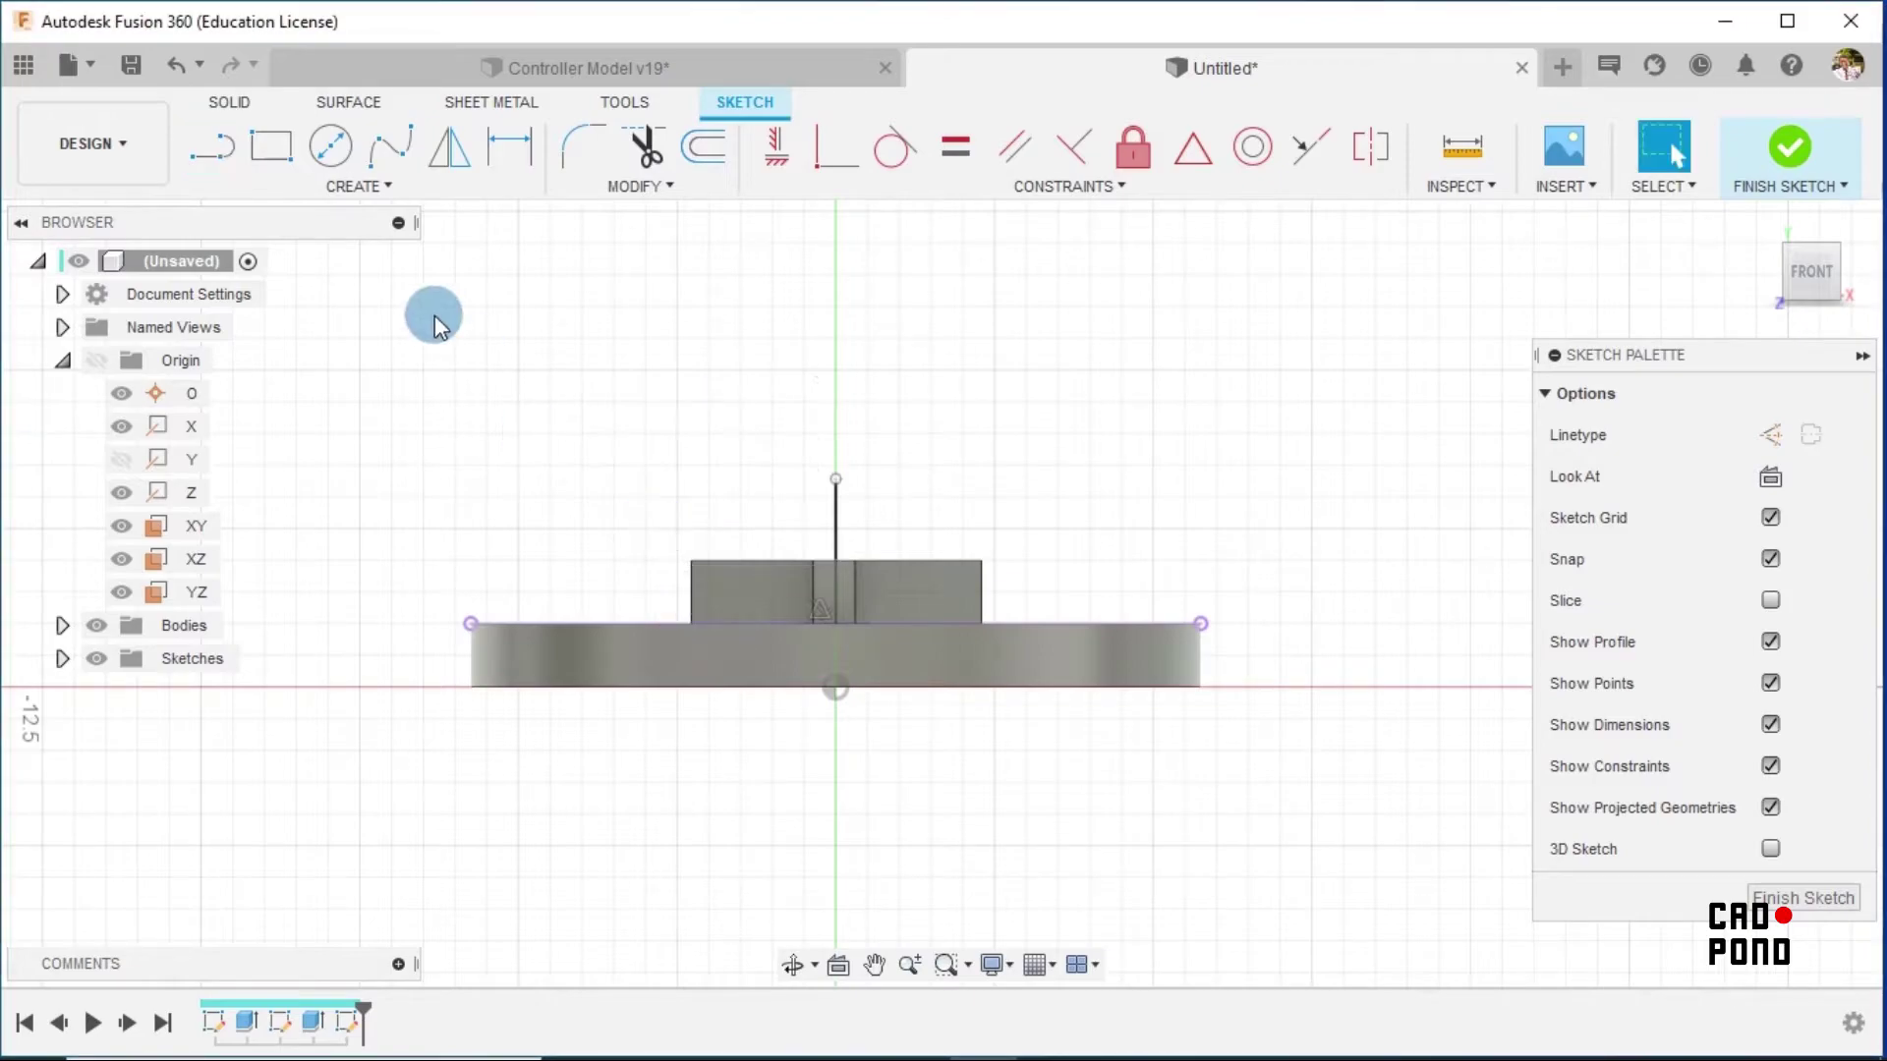
Draw a 1.14 mm vertical line up from the base's top edge, left of centre
left_click(211, 145)
left_click_drag(833, 621, 580, 627)
key("Escape")
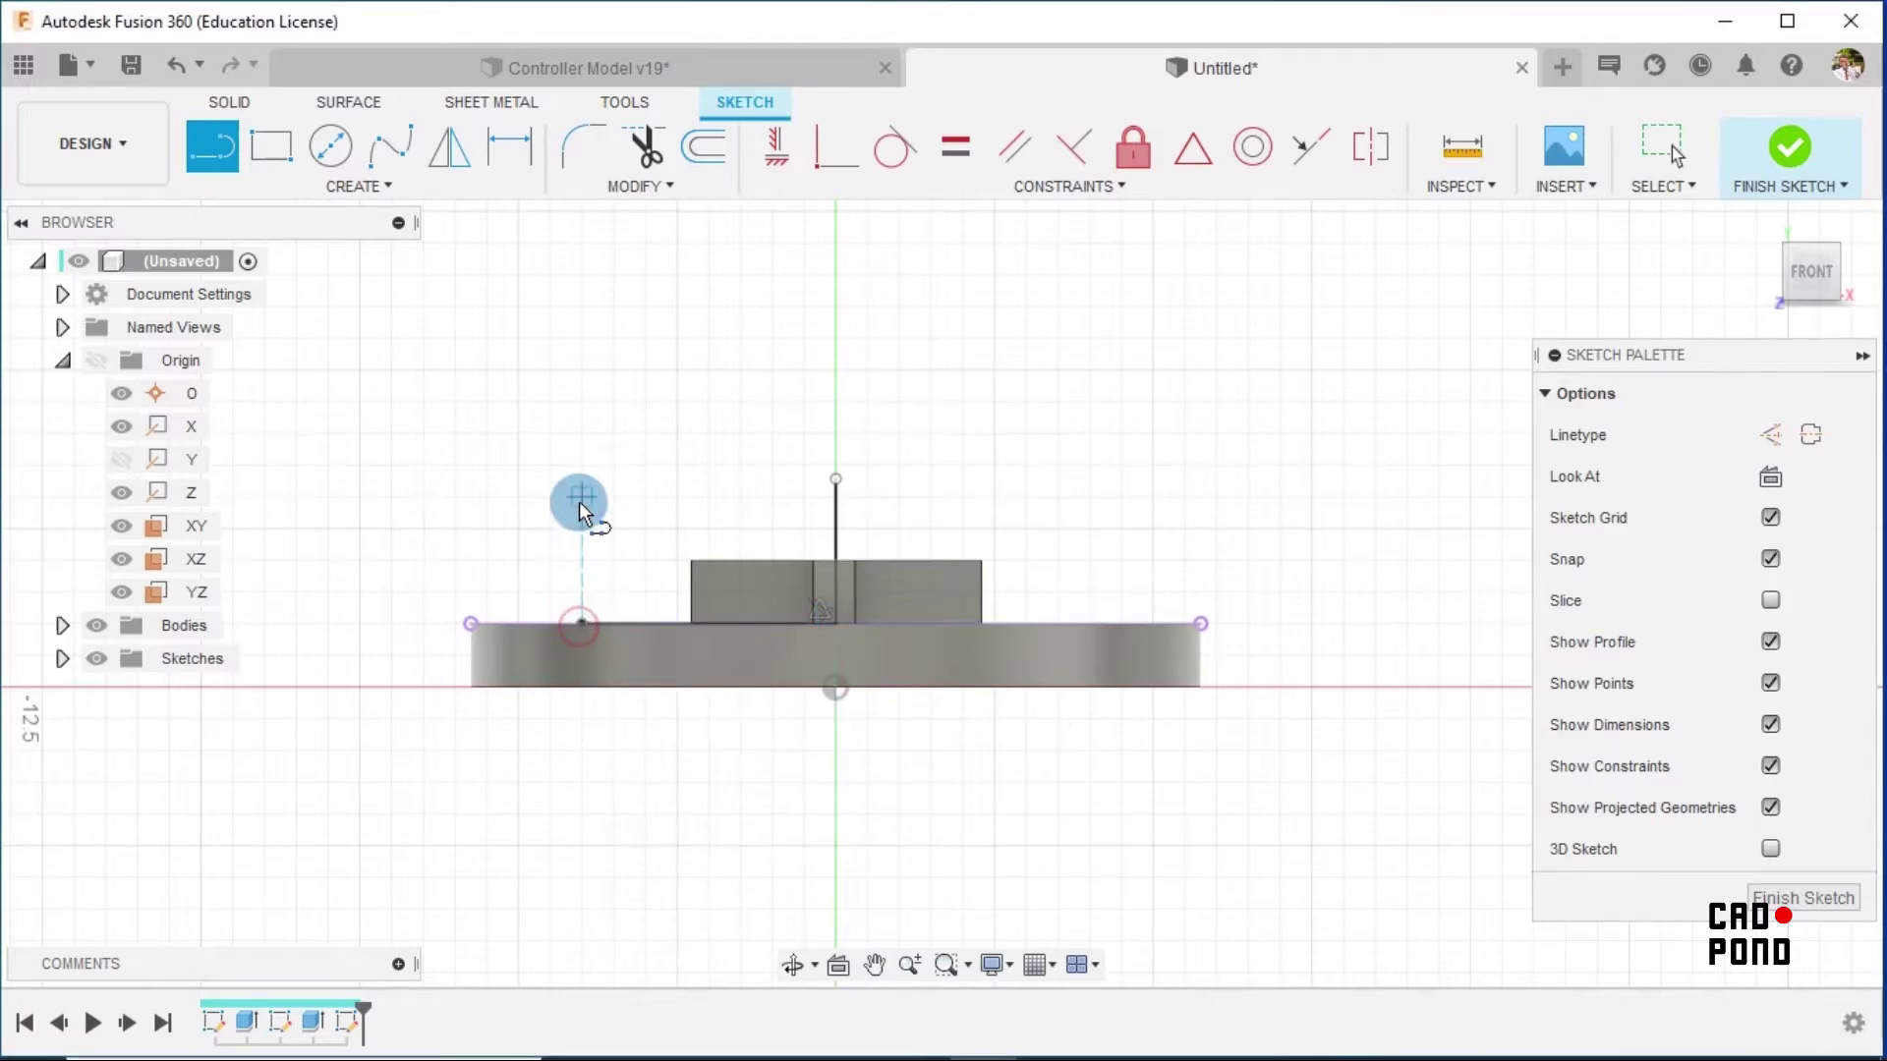
left_click(582, 619)
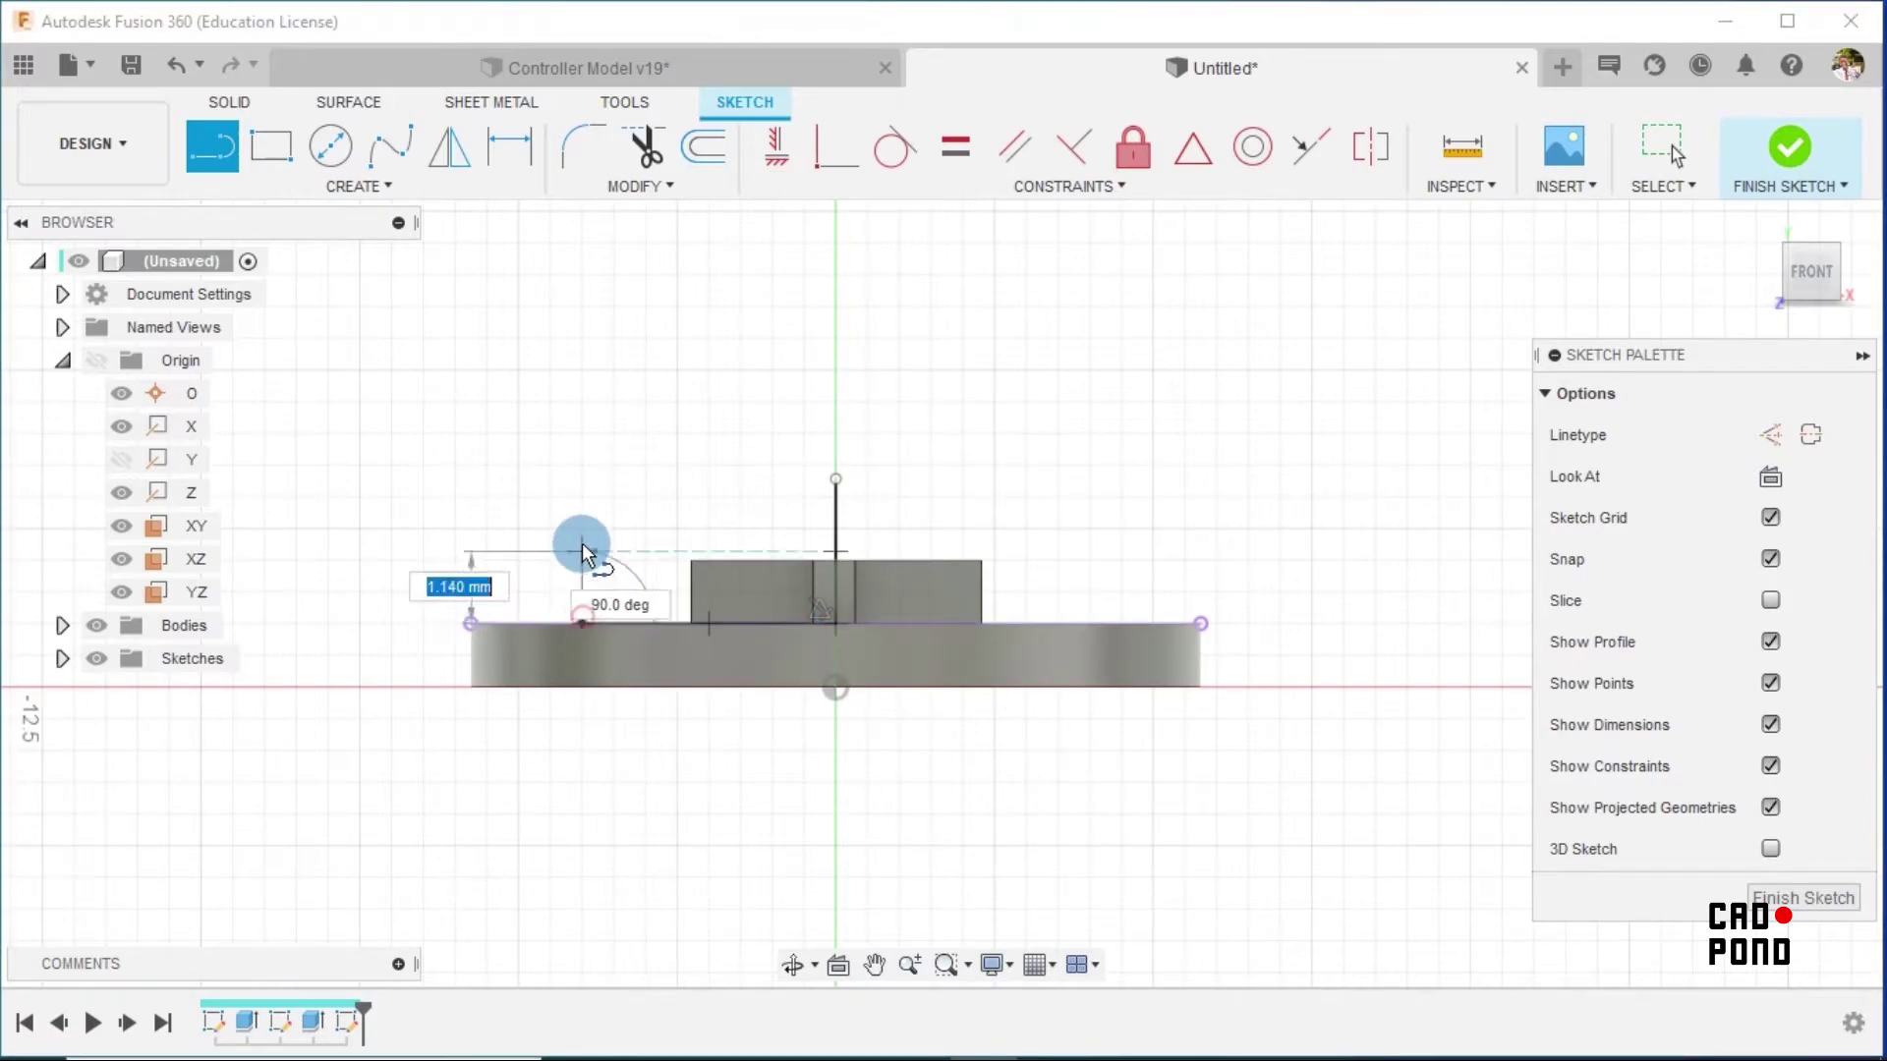
left_click(582, 535)
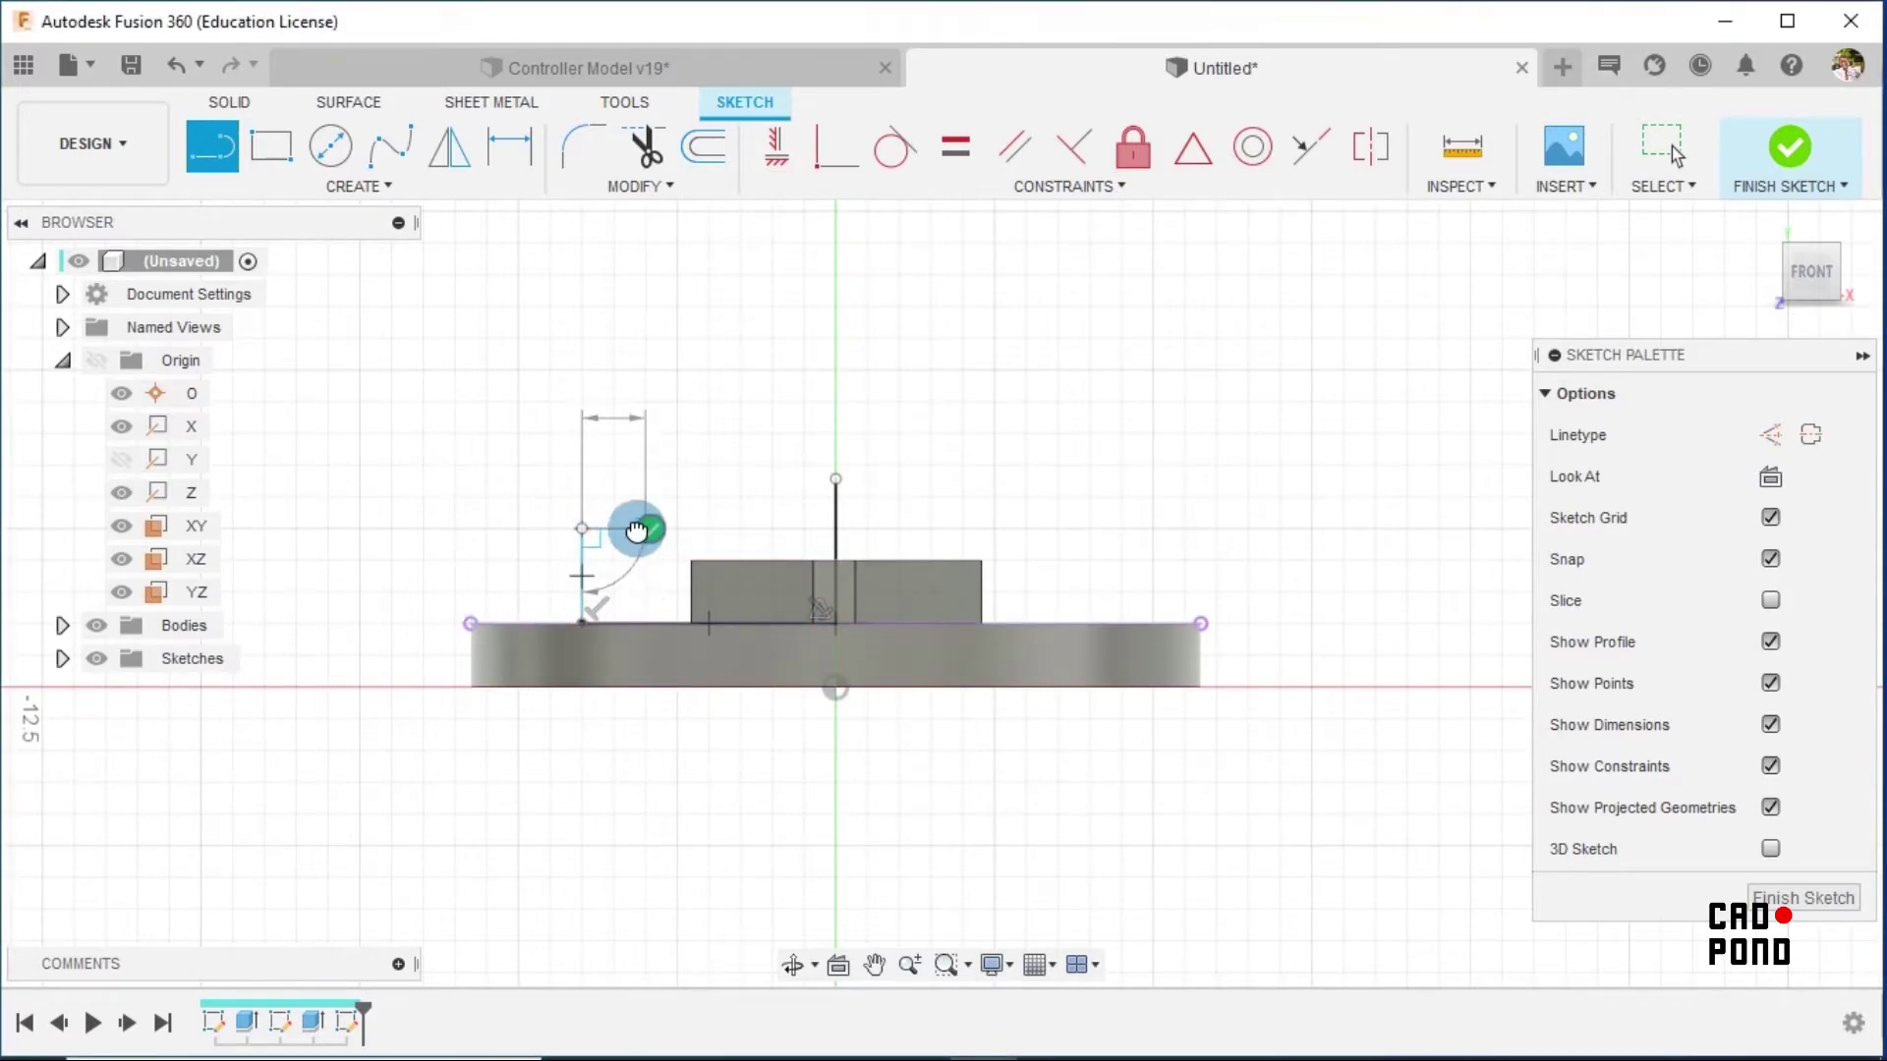
left_click(264, 183)
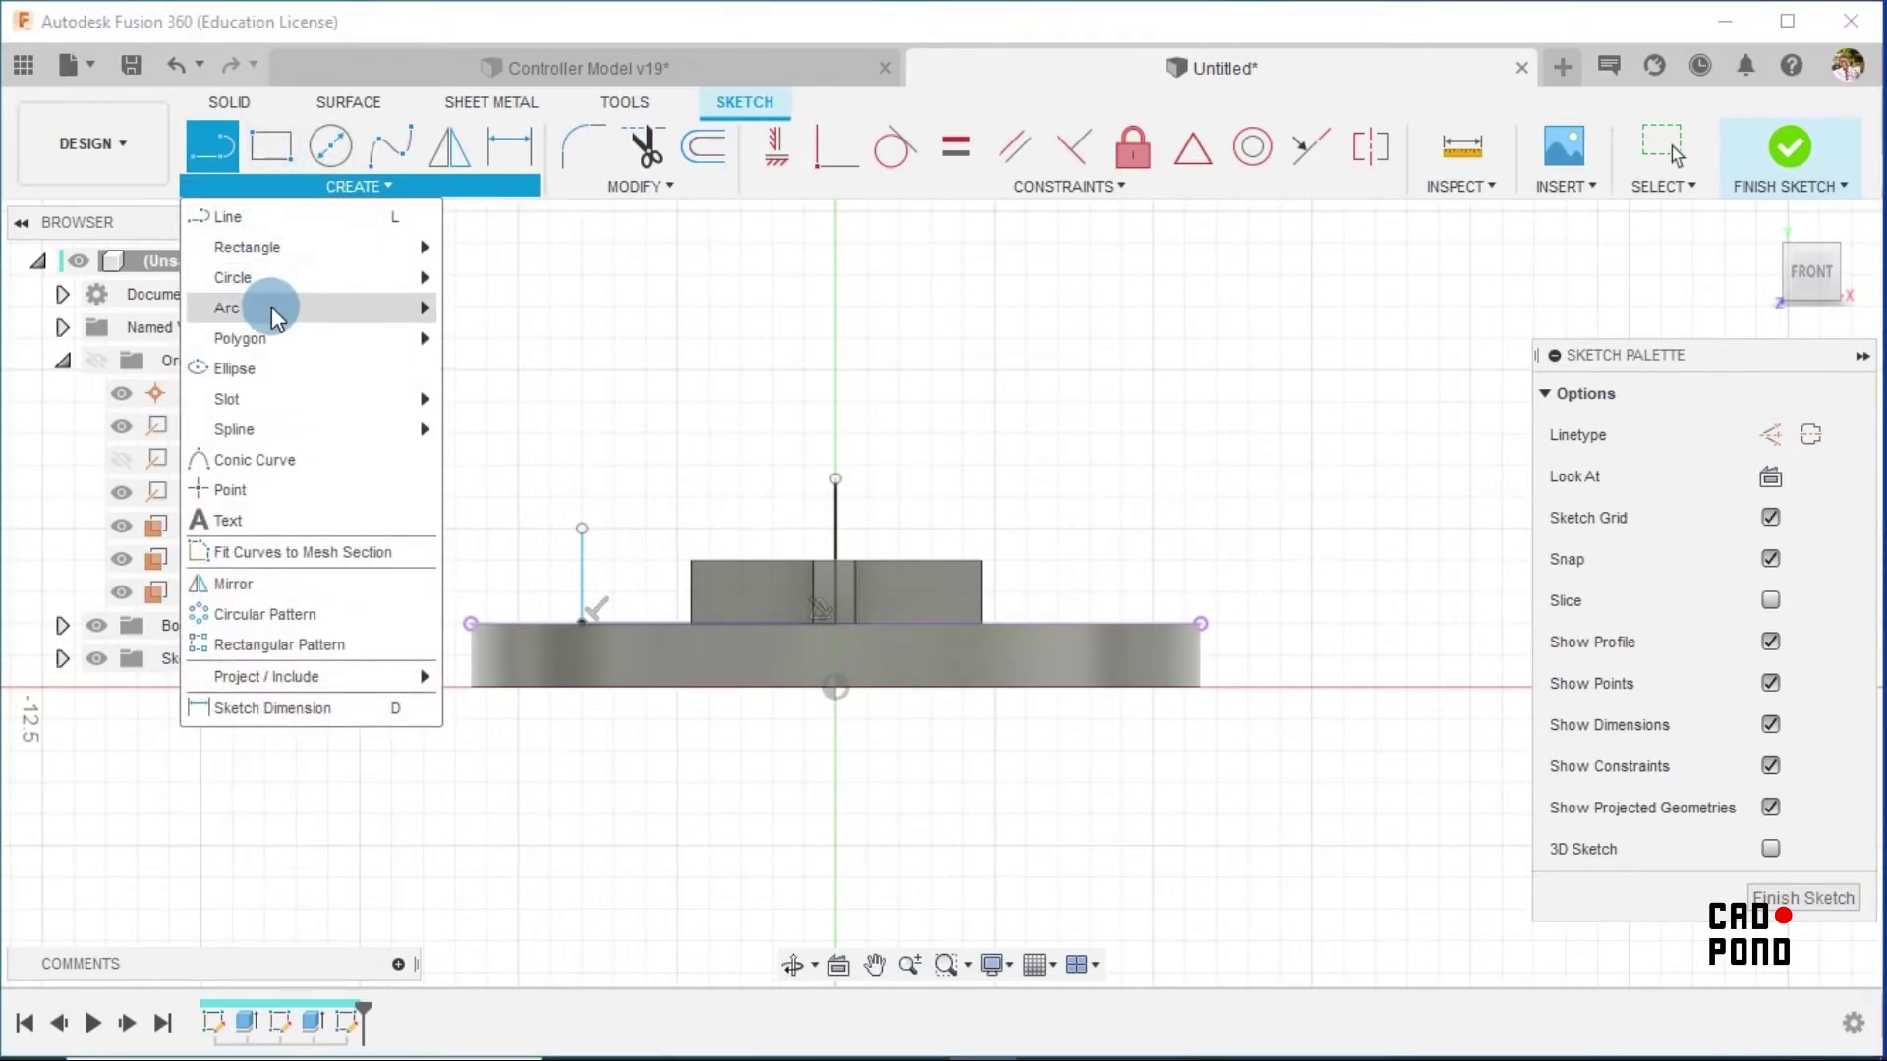
Draw a 3-point arc joining the left line's top to the centre line's top
mouse_move(275, 307)
left_click(486, 312)
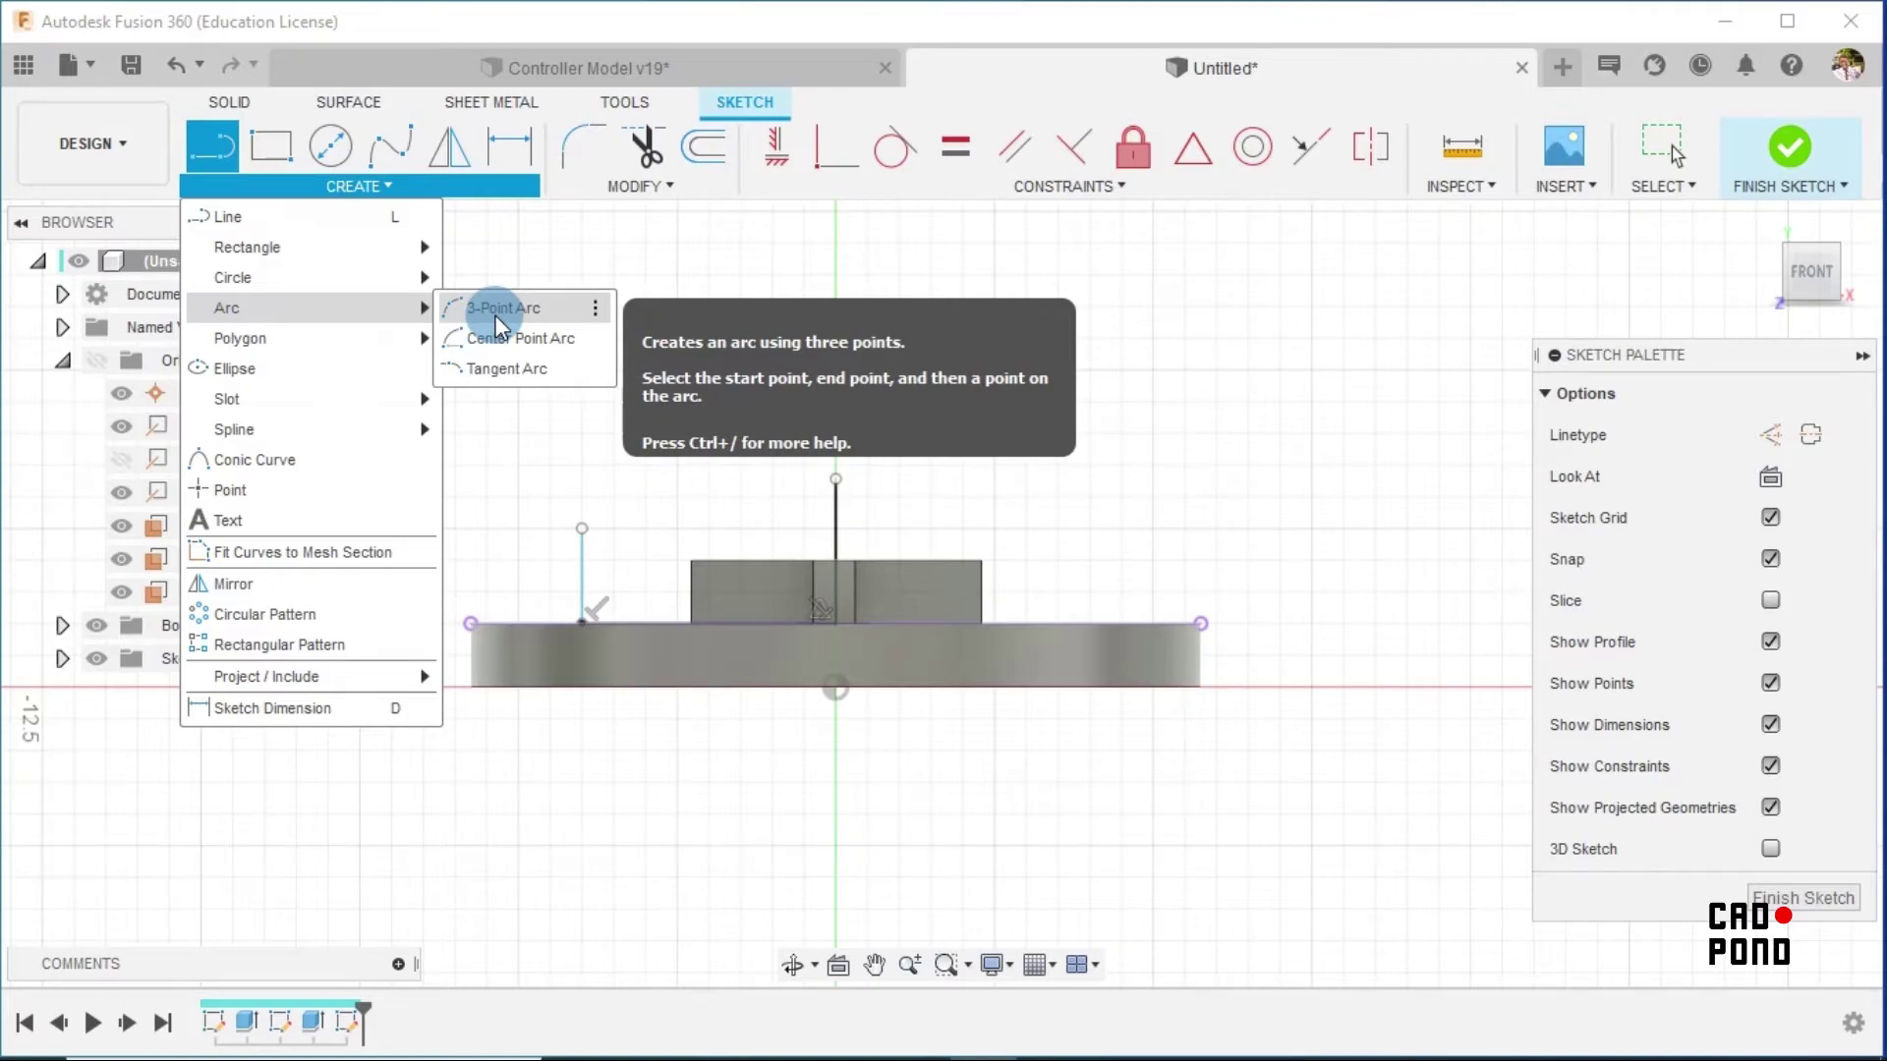
left_click(493, 314)
left_click(581, 529)
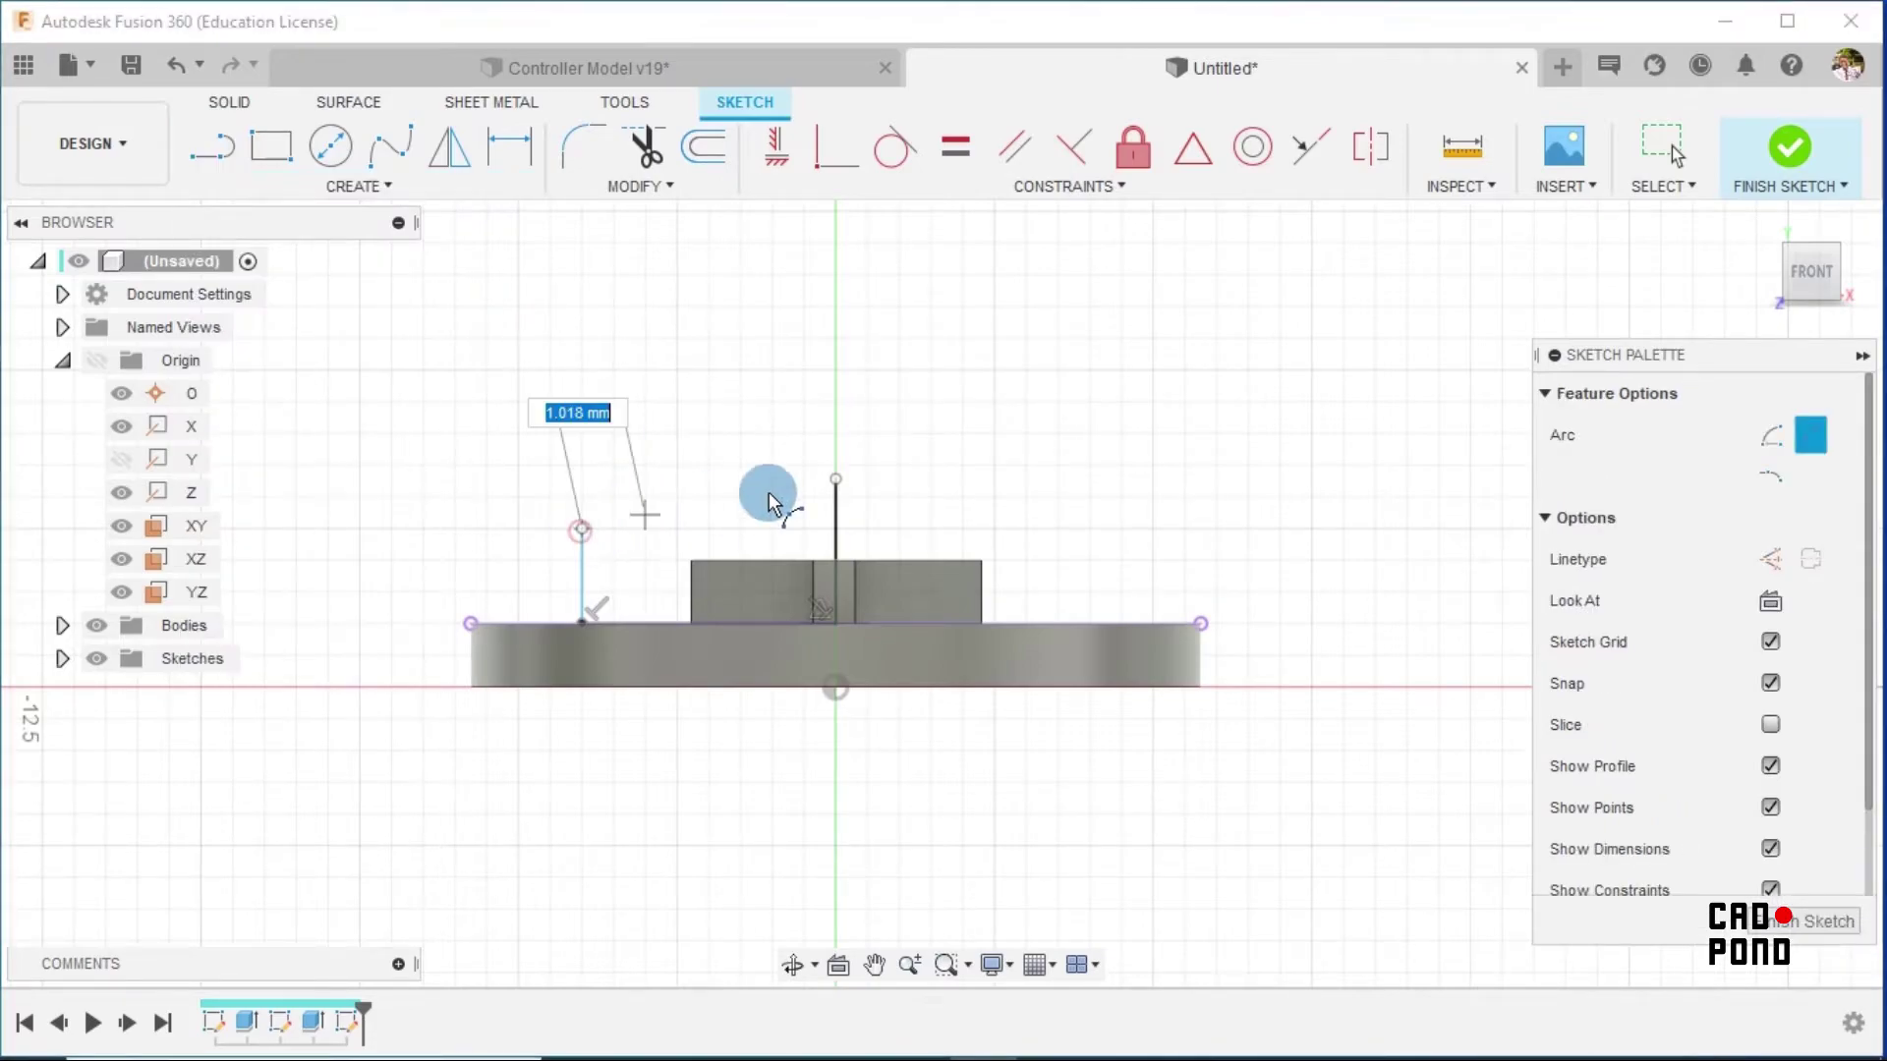
left_click(836, 482)
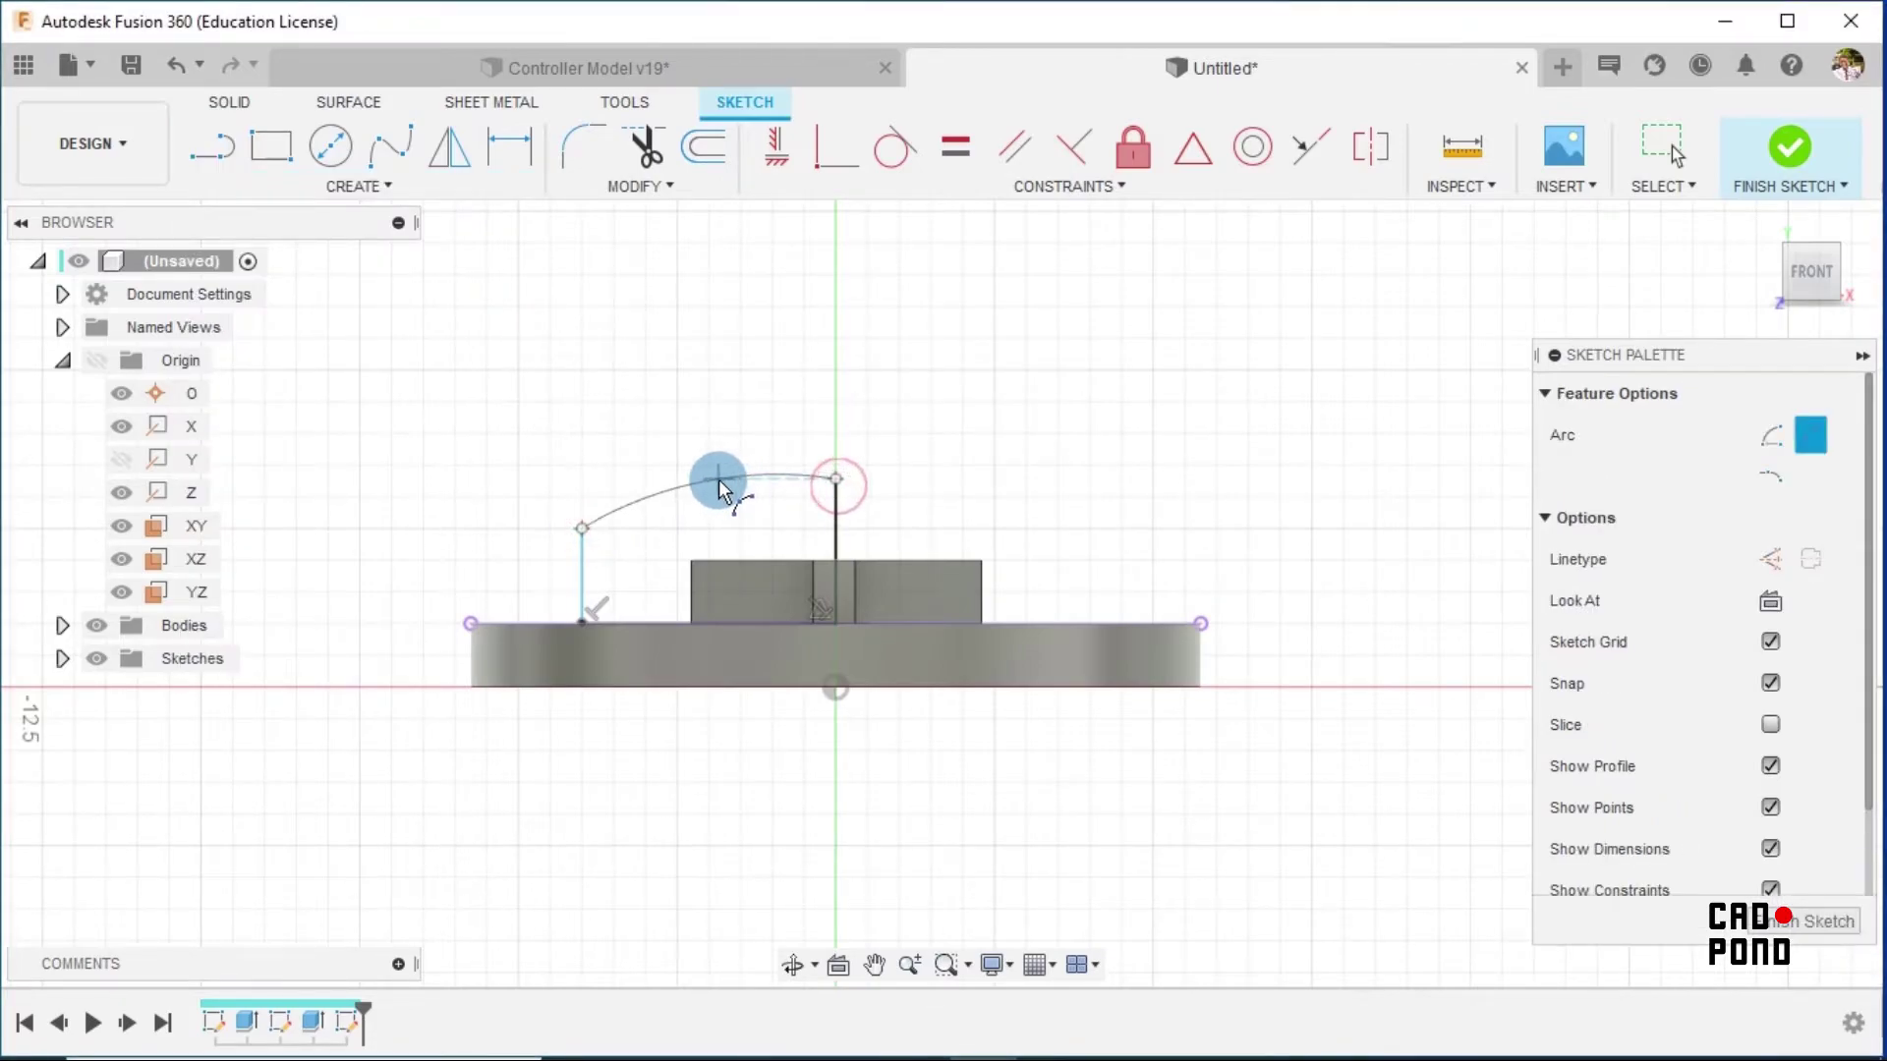
left_click(724, 484)
Draw a horizontal construction line running right from the centre line's top
left_click(241, 168)
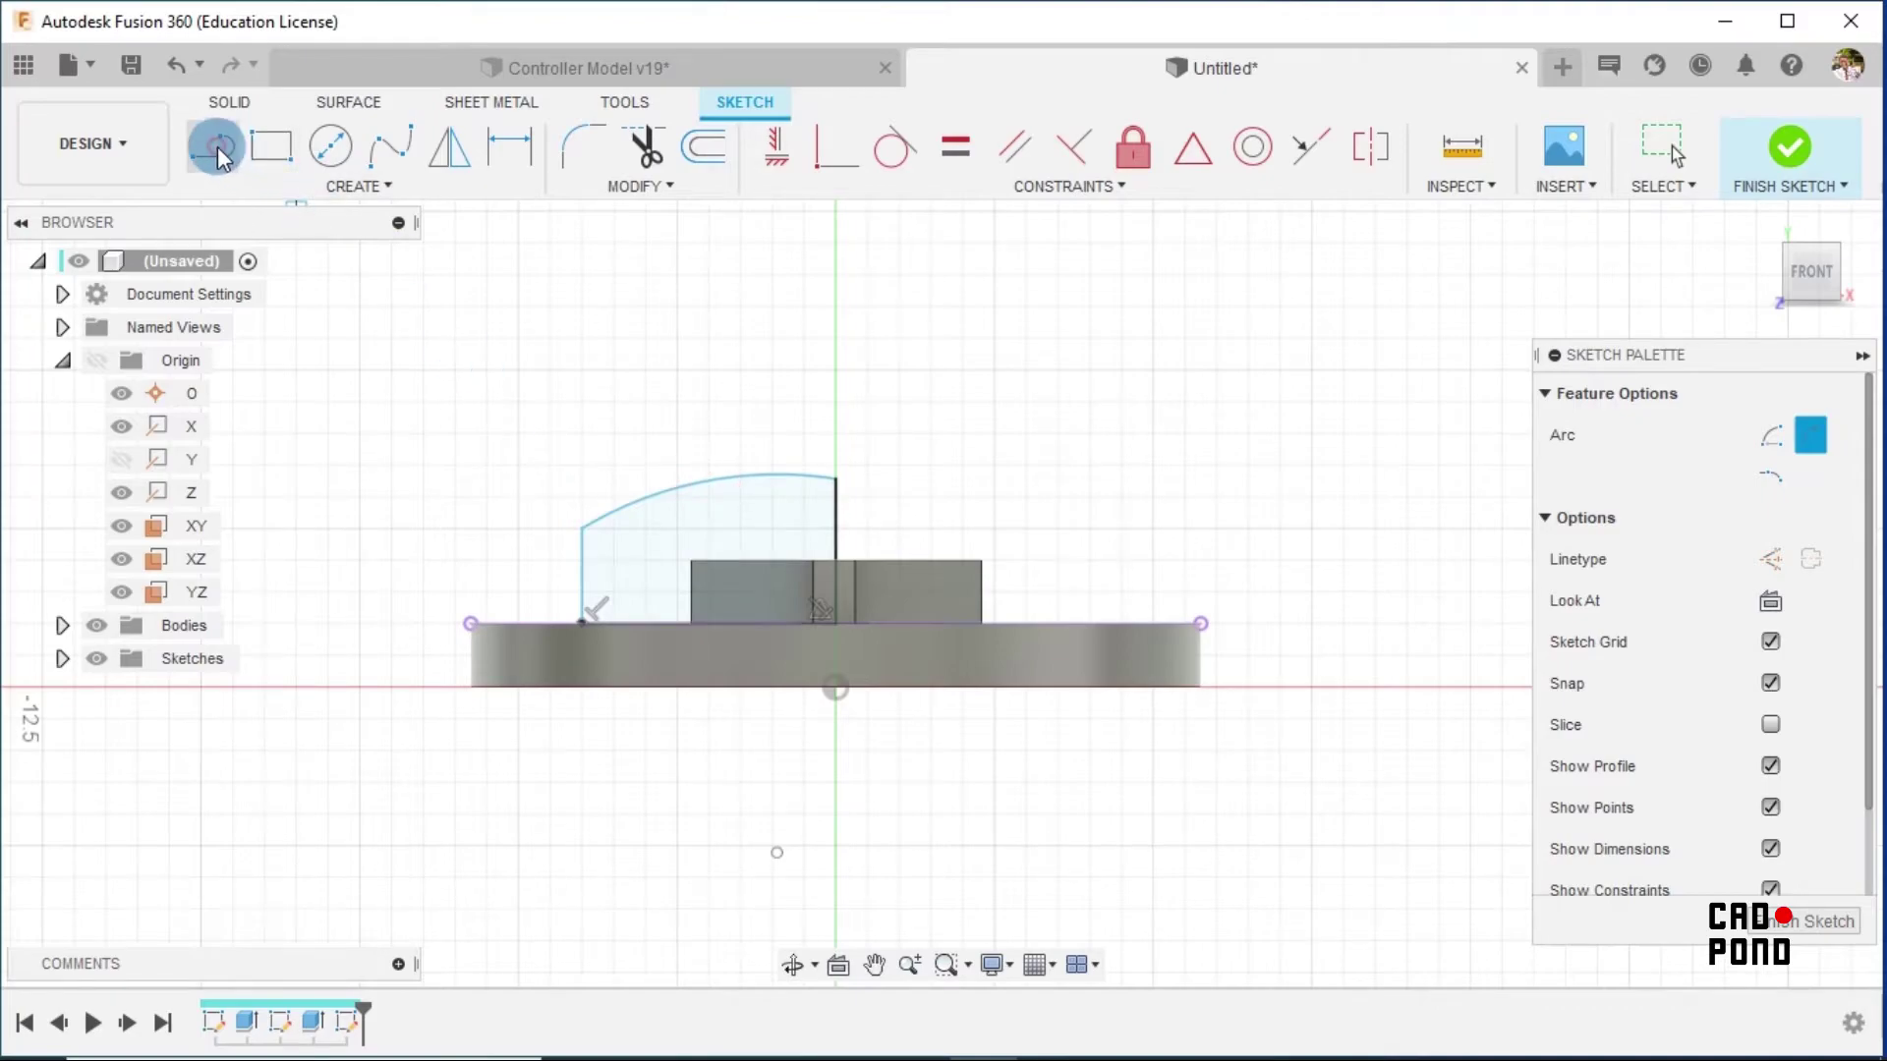
left_click(1774, 435)
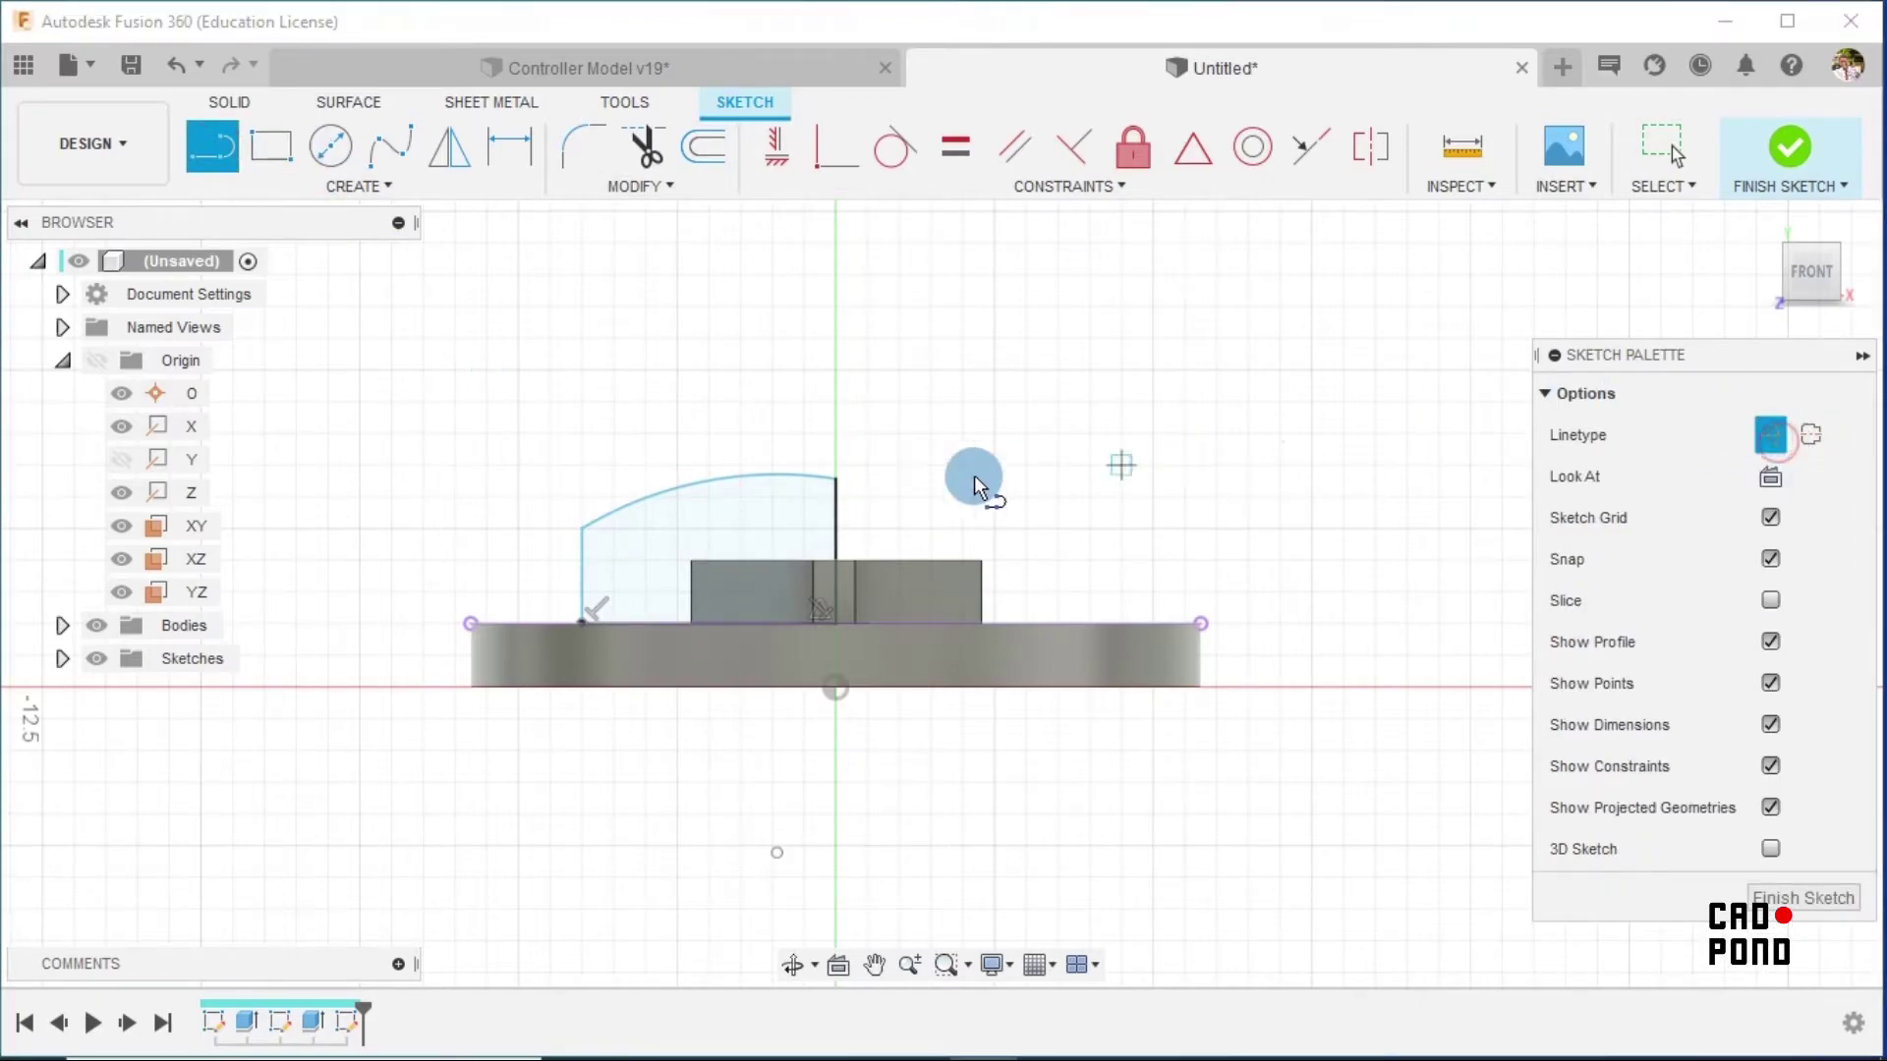
left_click(837, 482)
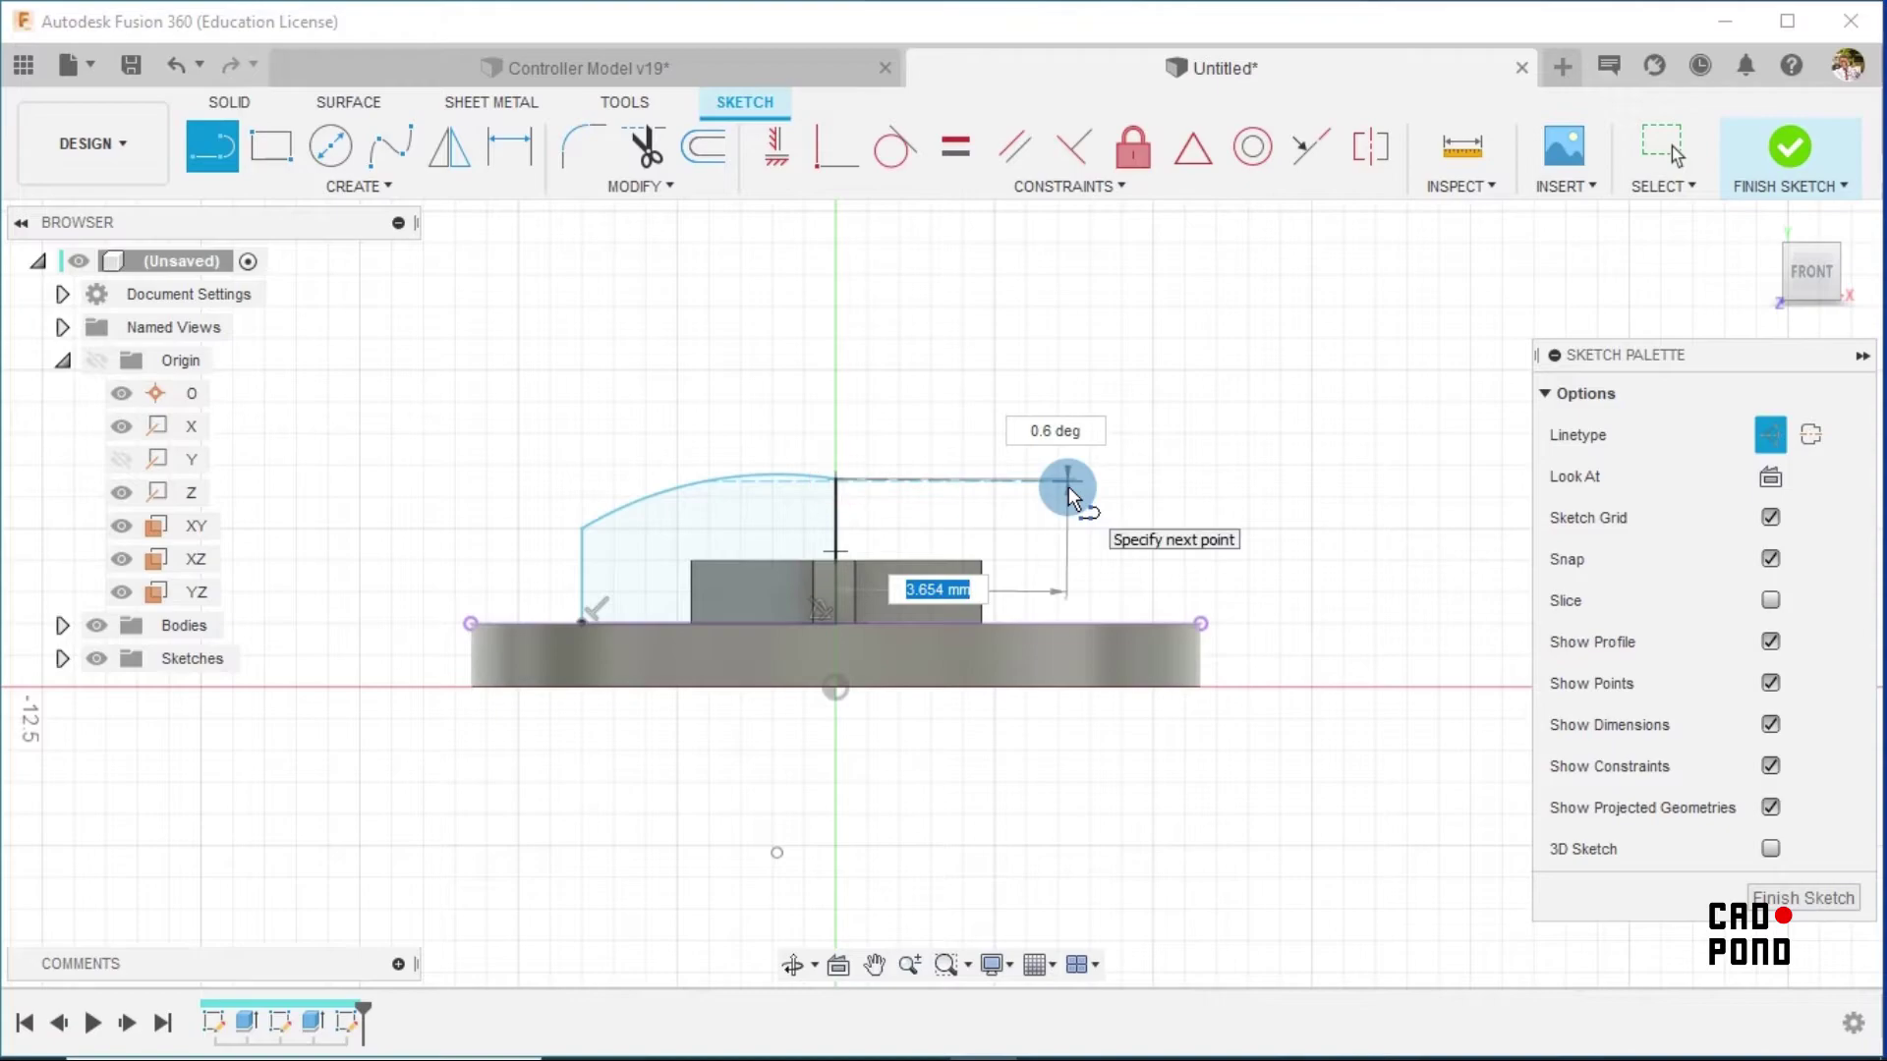
left_click(1069, 483)
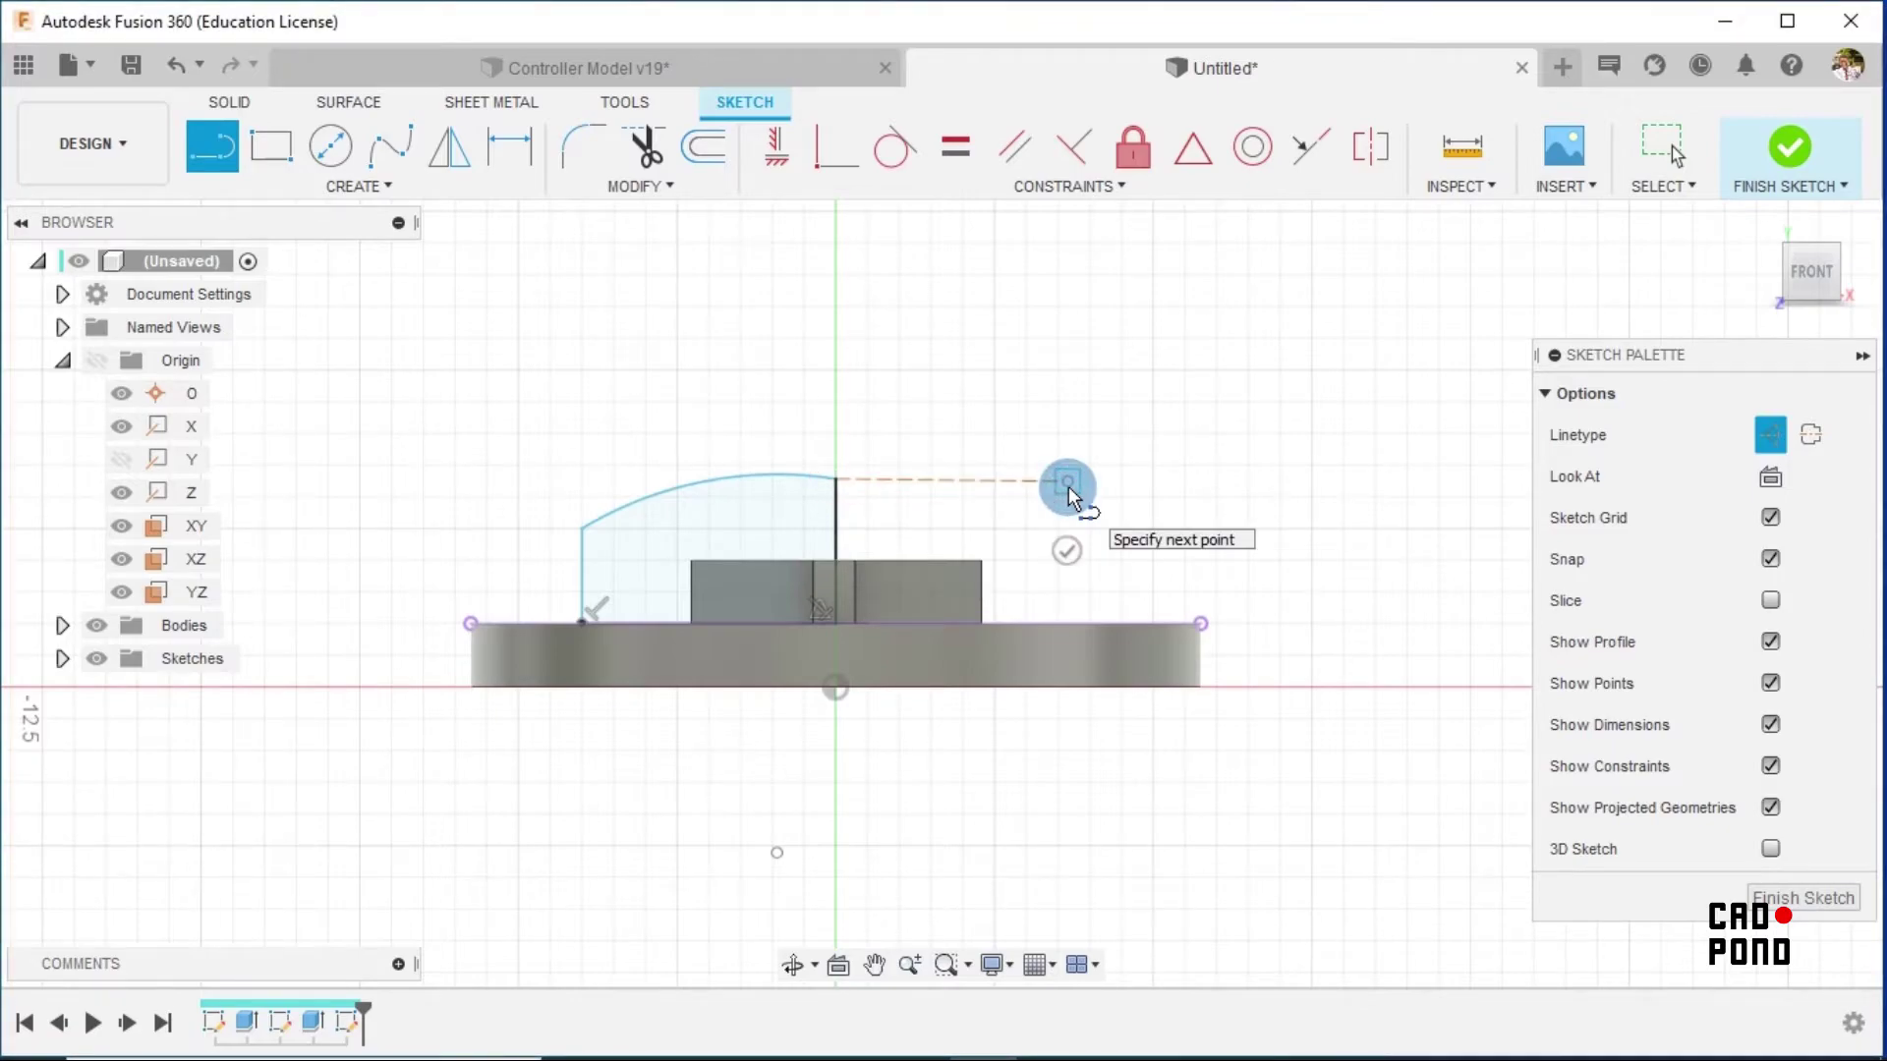
key("Escape")
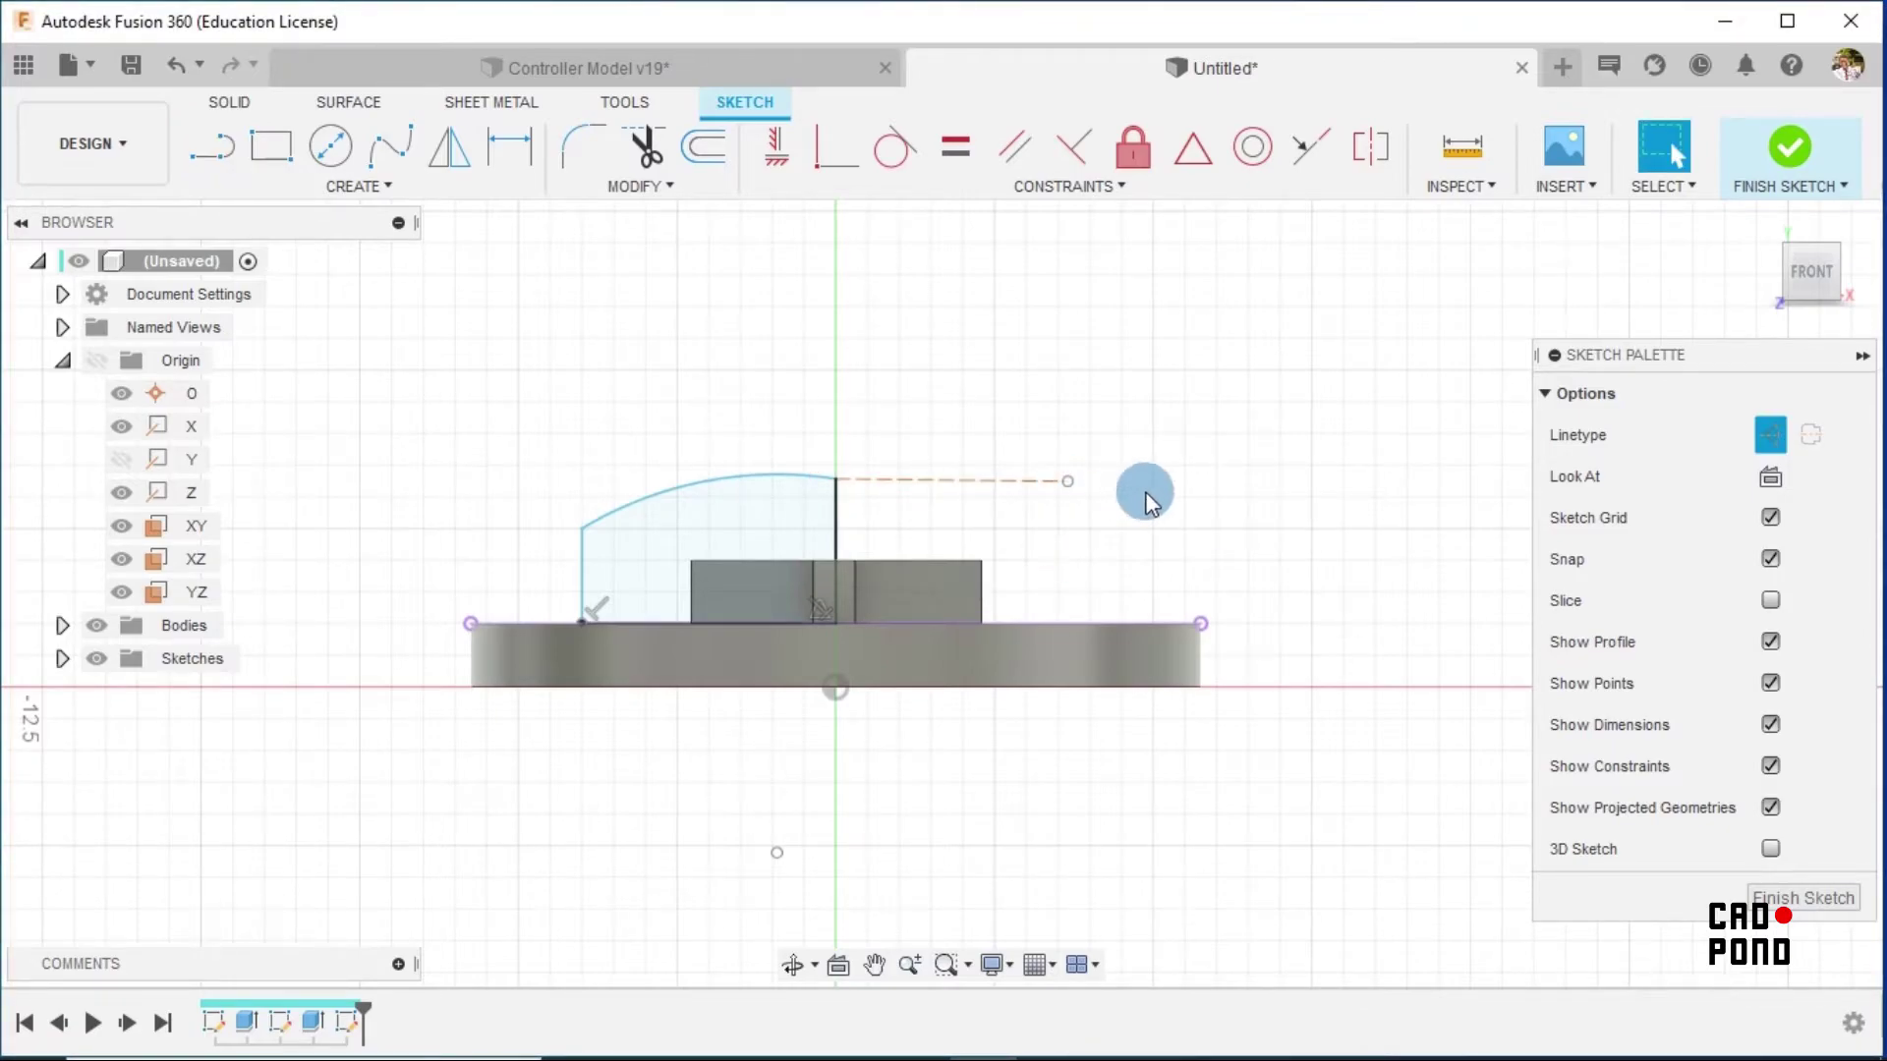
Dimension the profile: bottom line 5.25 mm, centre vertical line 3 mm, left vertical line 2 mm
left_click(509, 147)
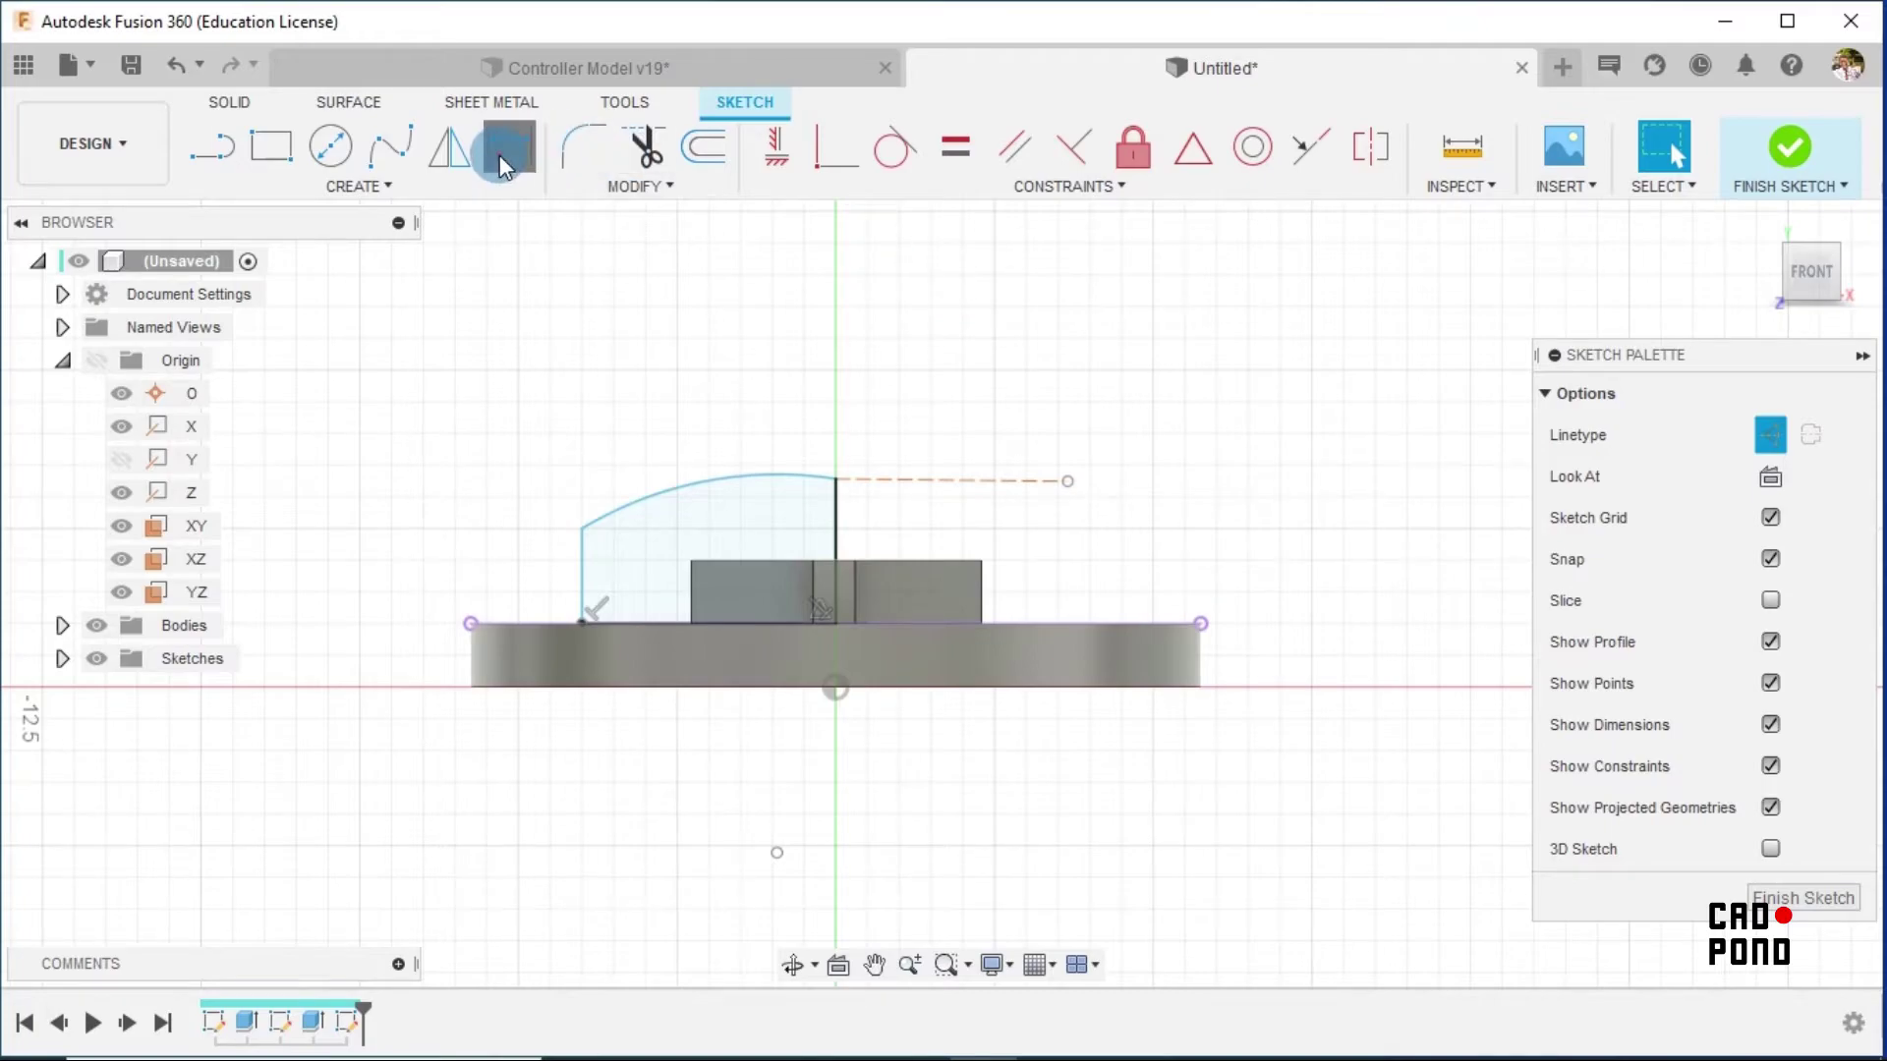
left_click(745, 621)
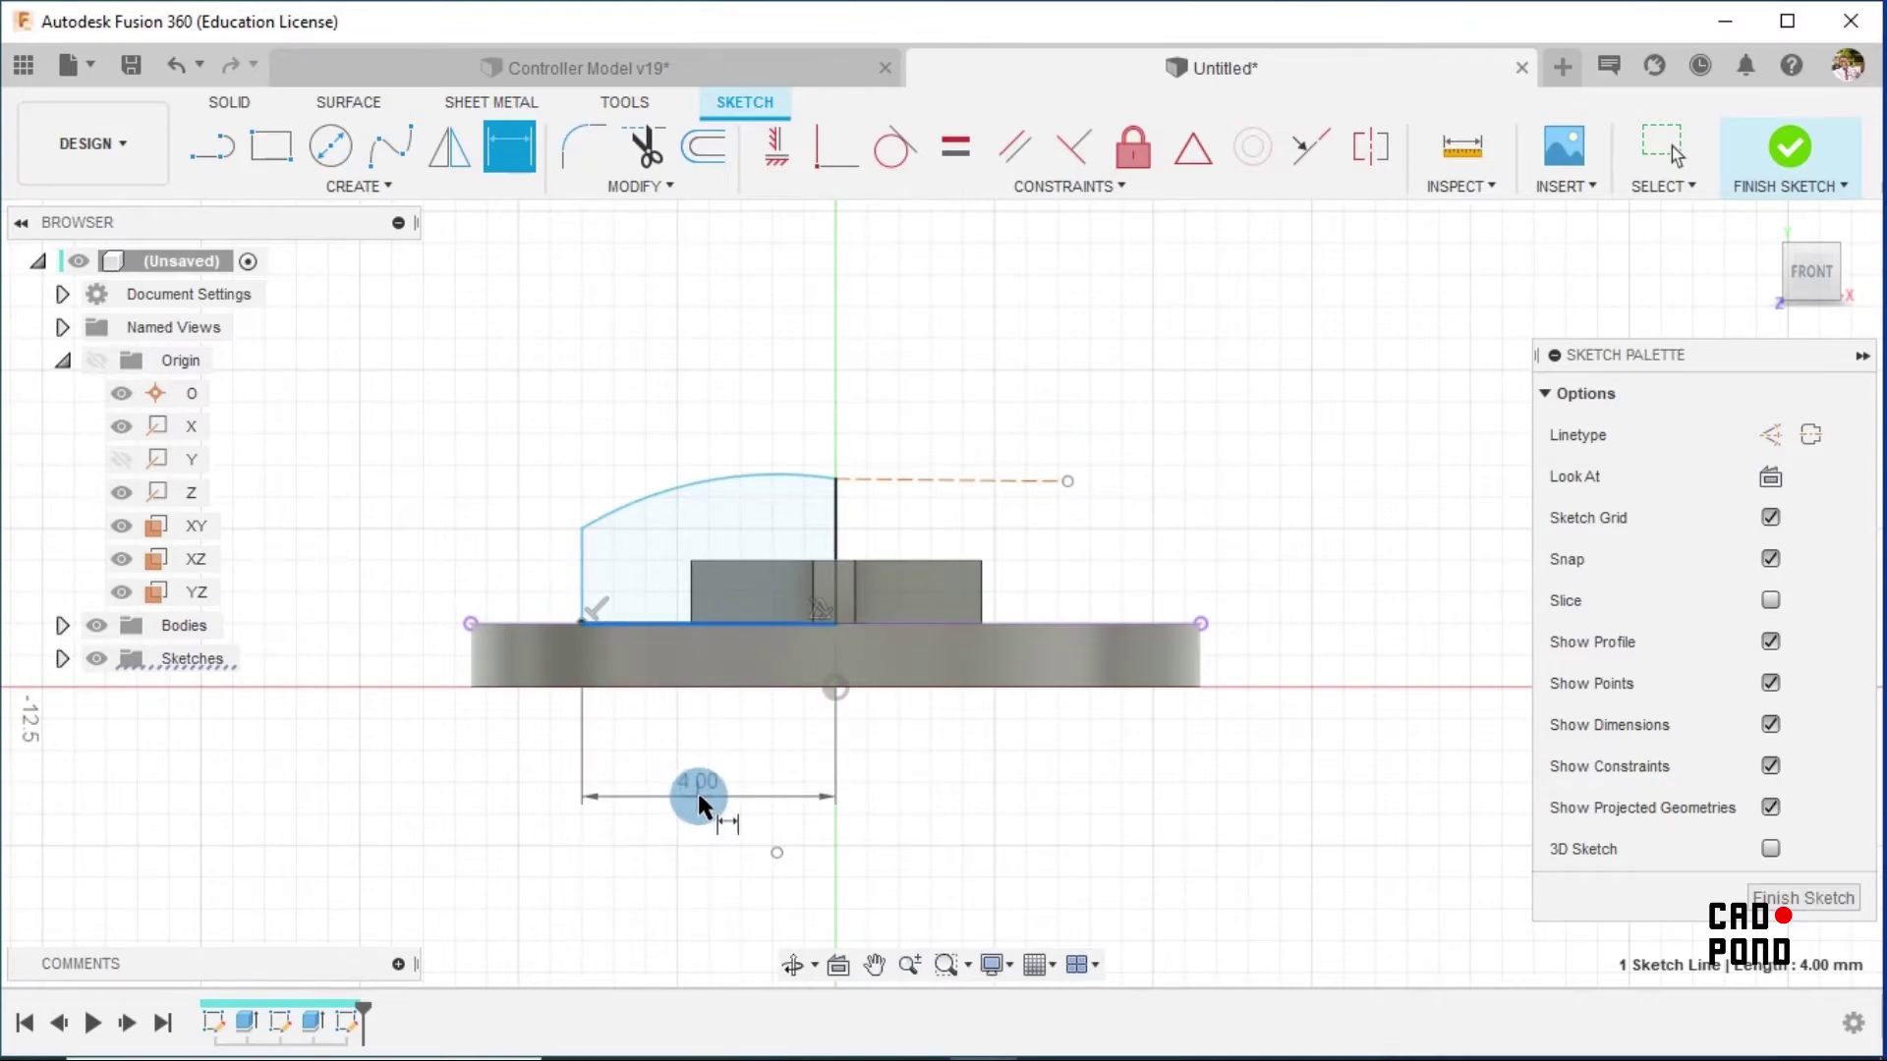
left_click(698, 789)
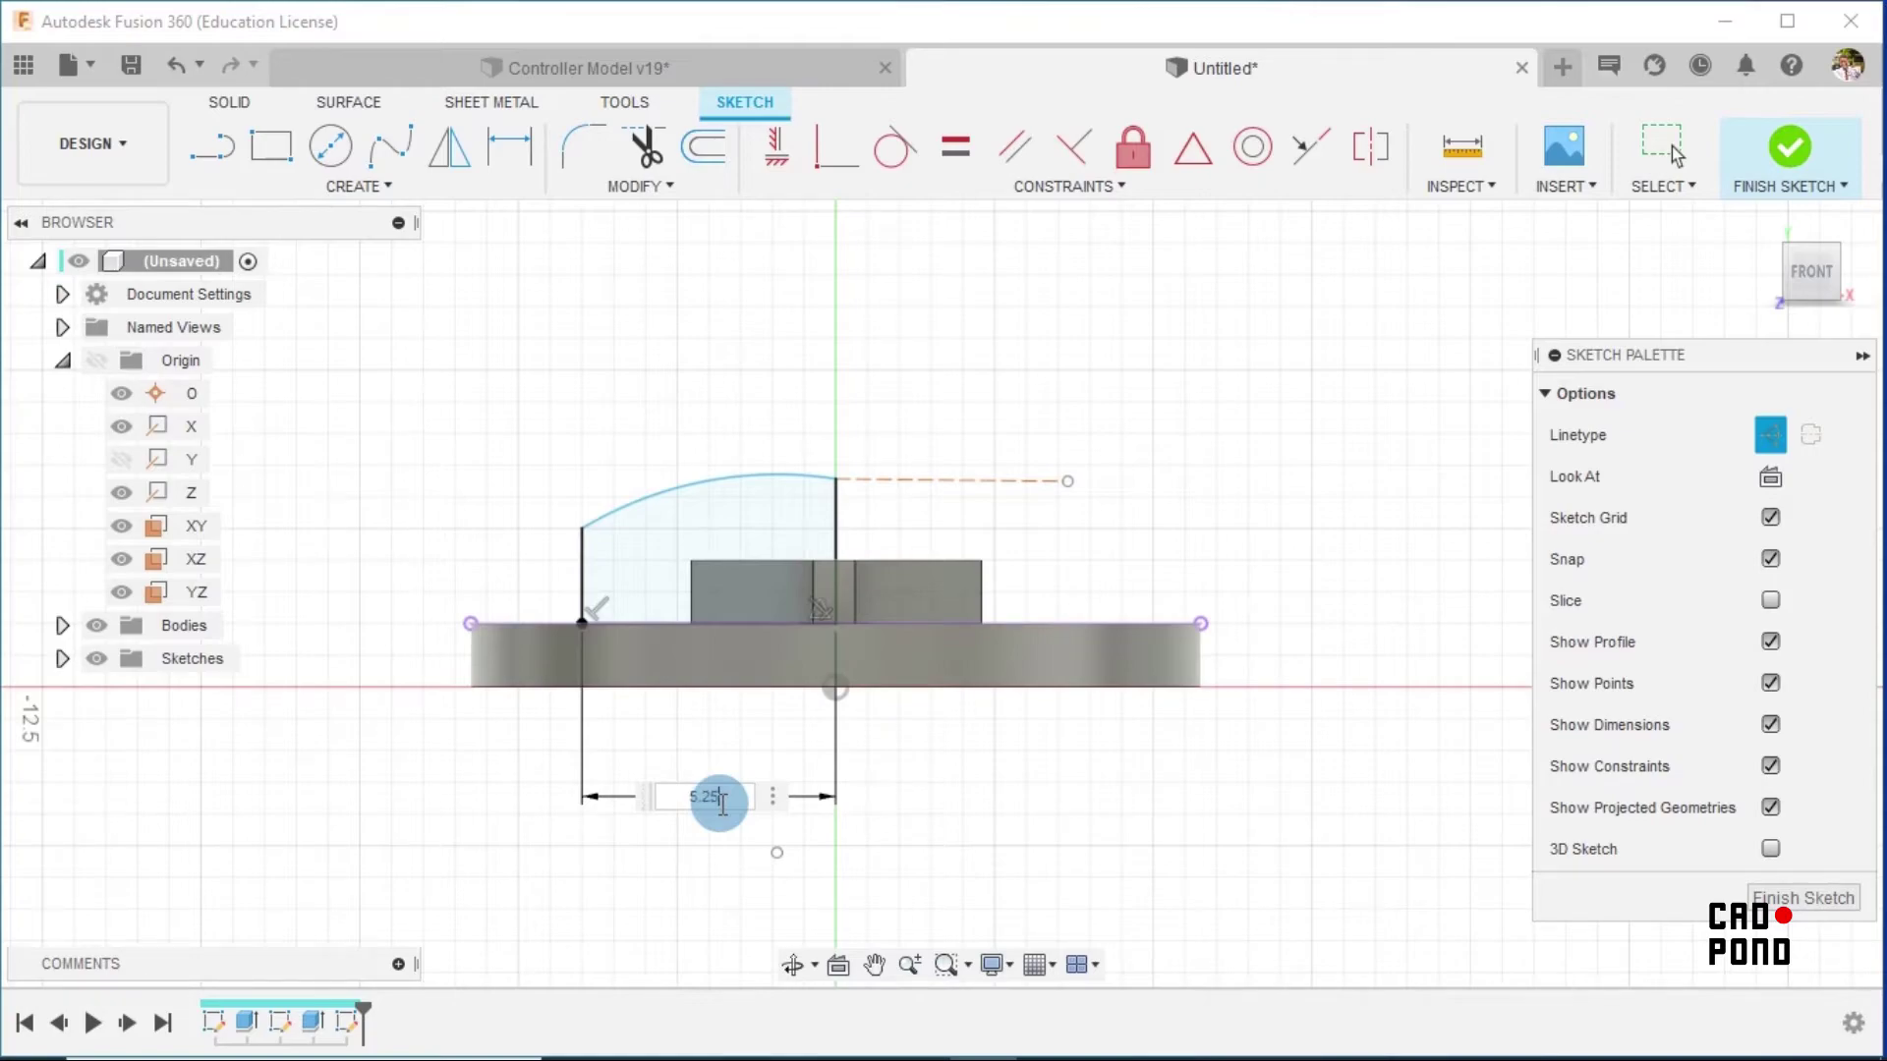
key("Return")
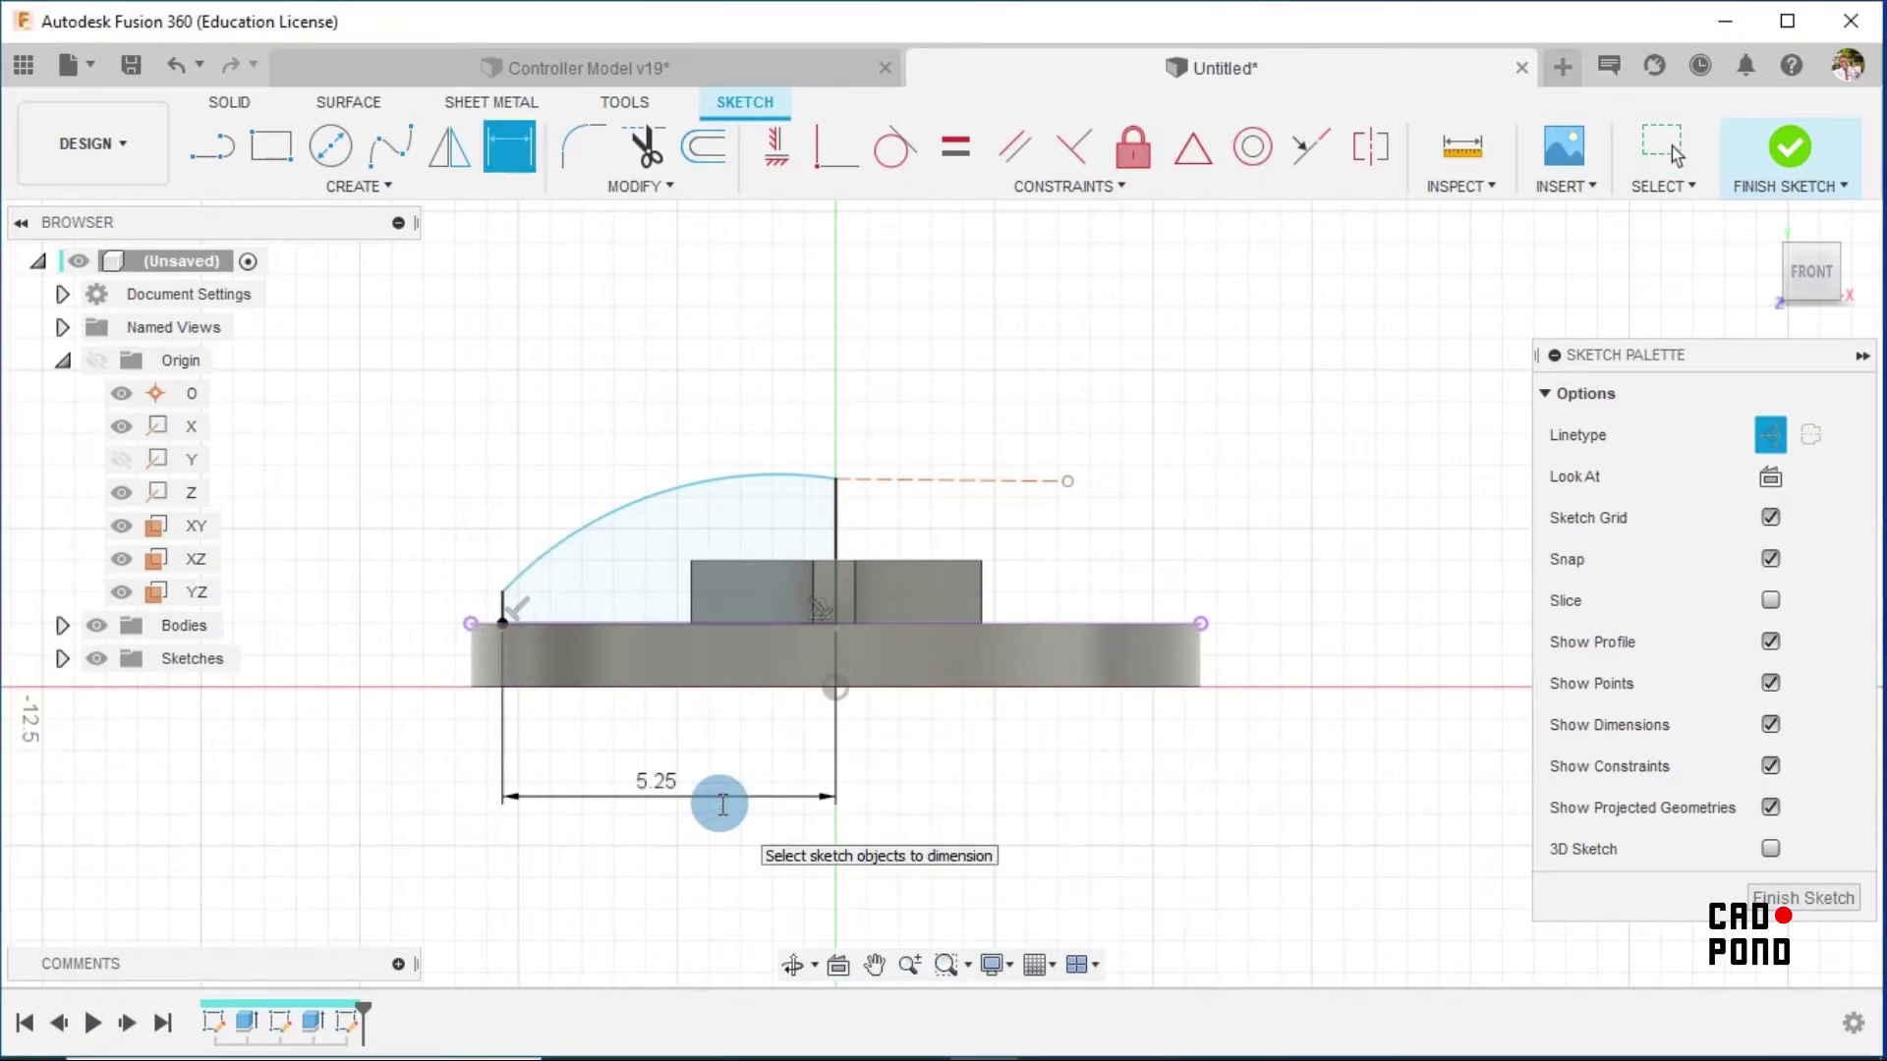
left_click(833, 531)
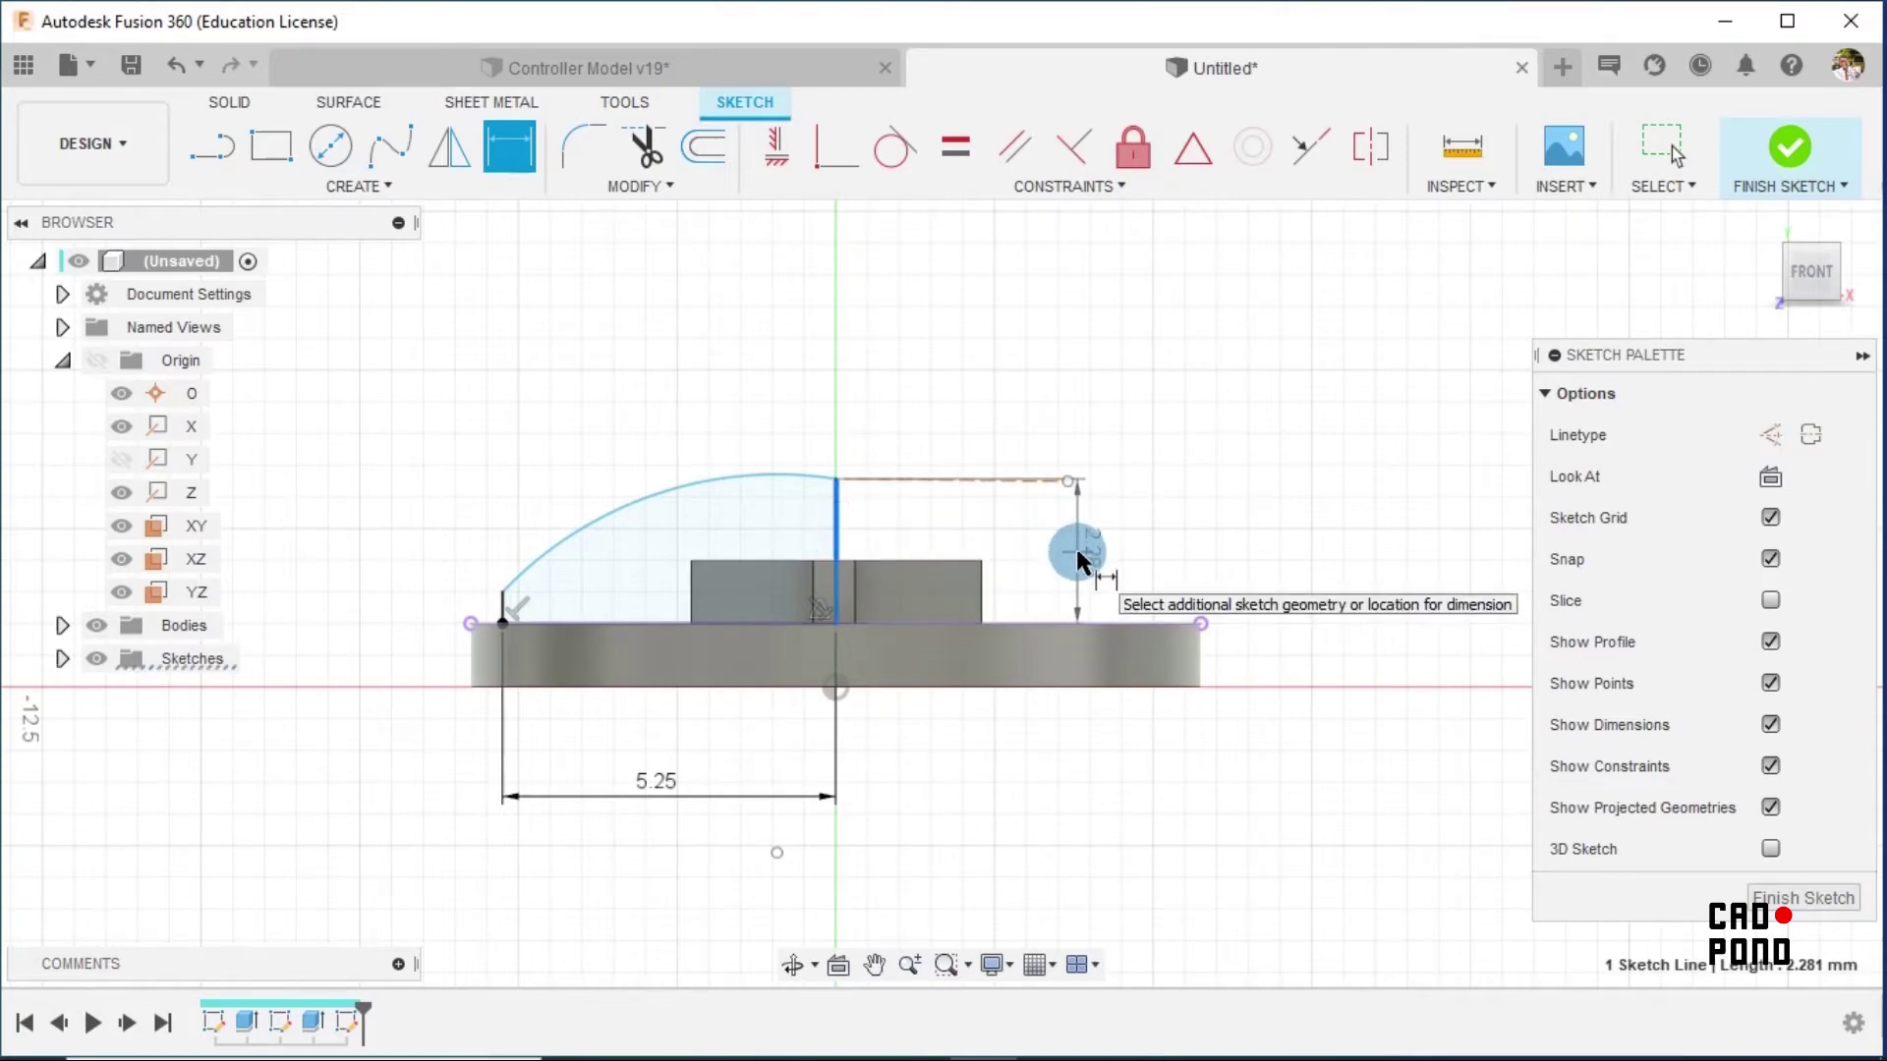
left_click(1078, 558)
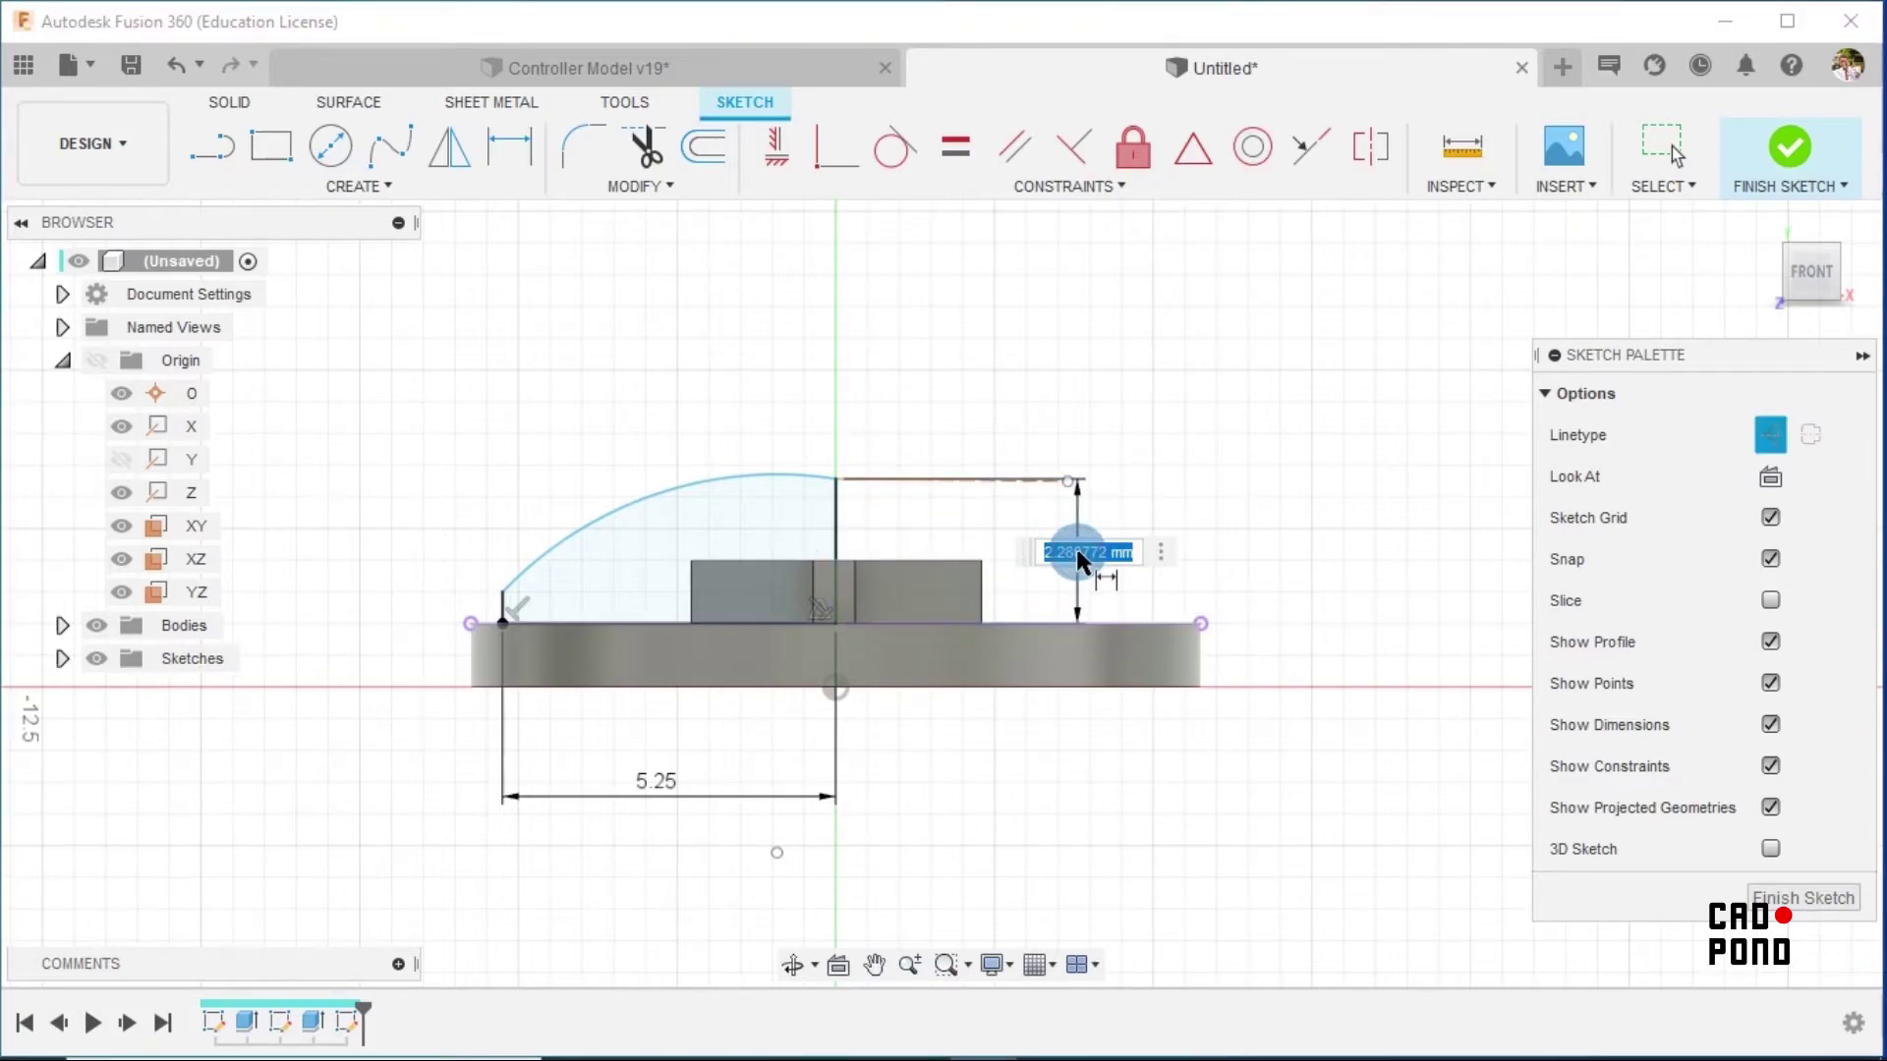
type("3")
key("Return")
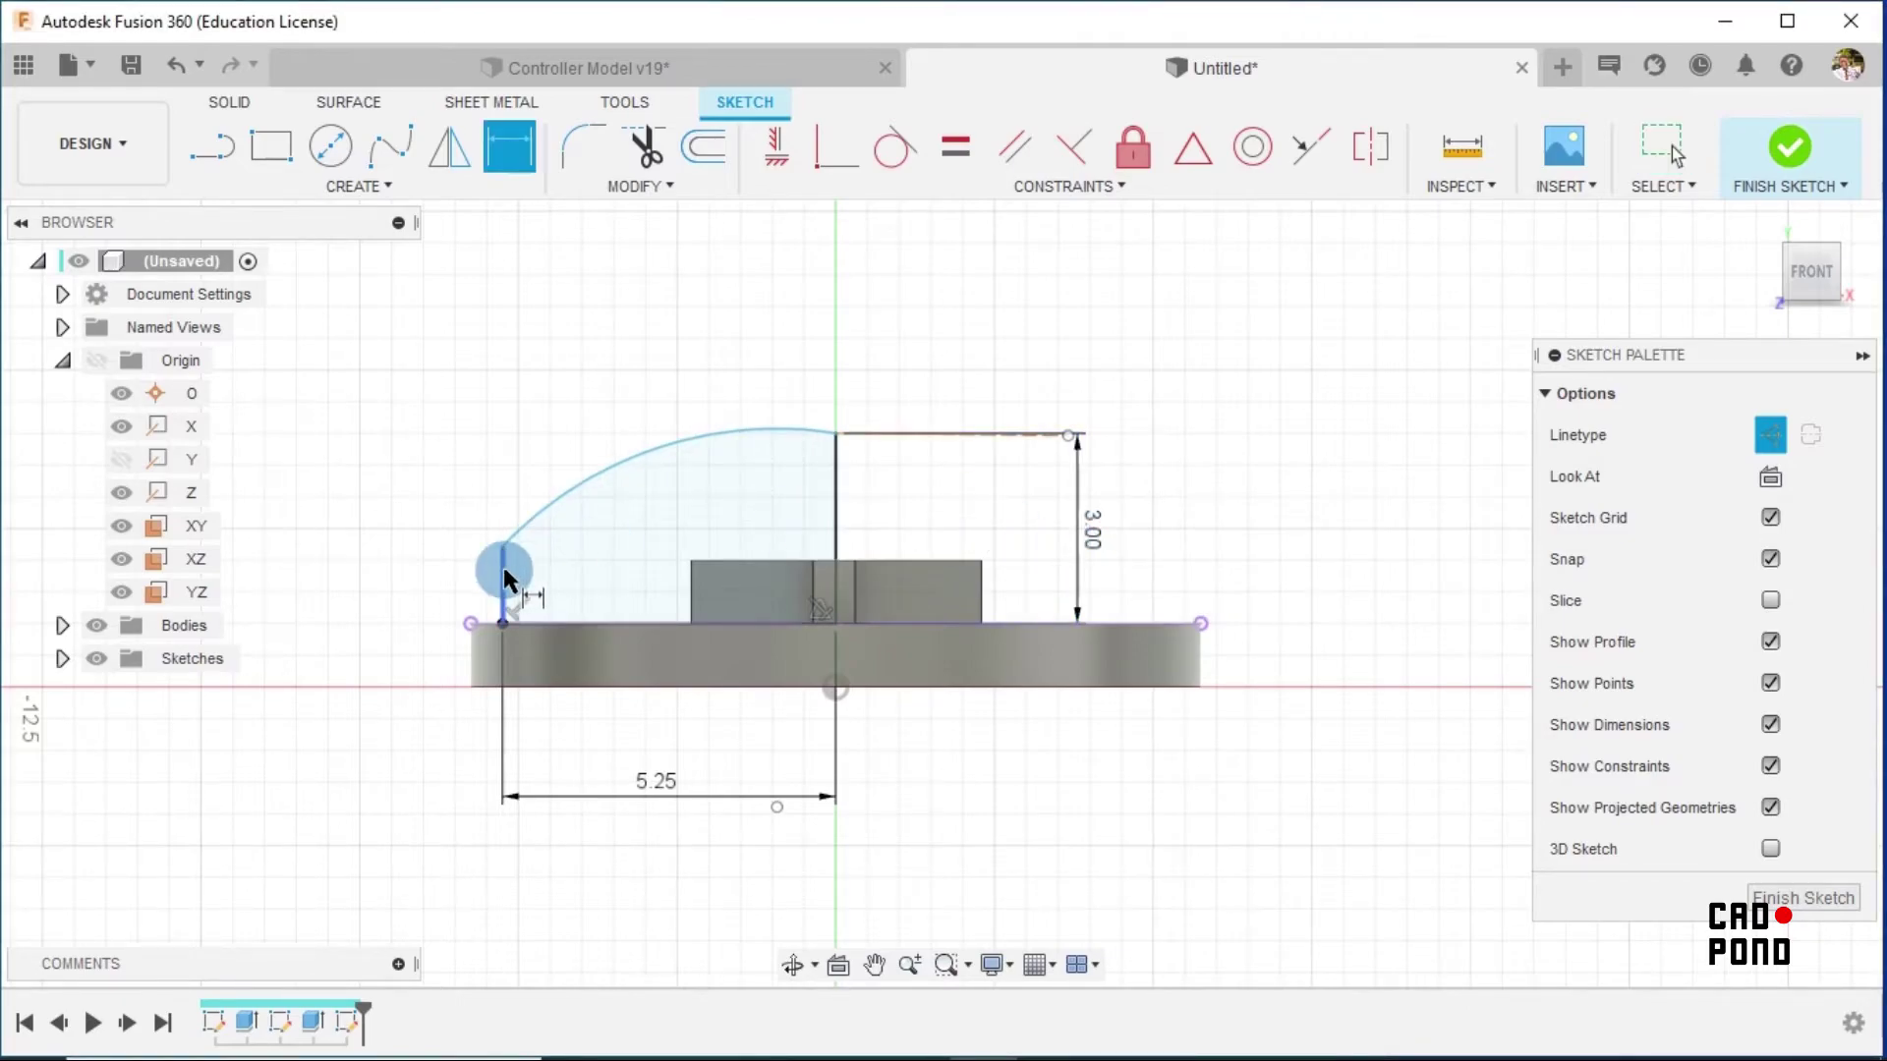
left_click(448, 575)
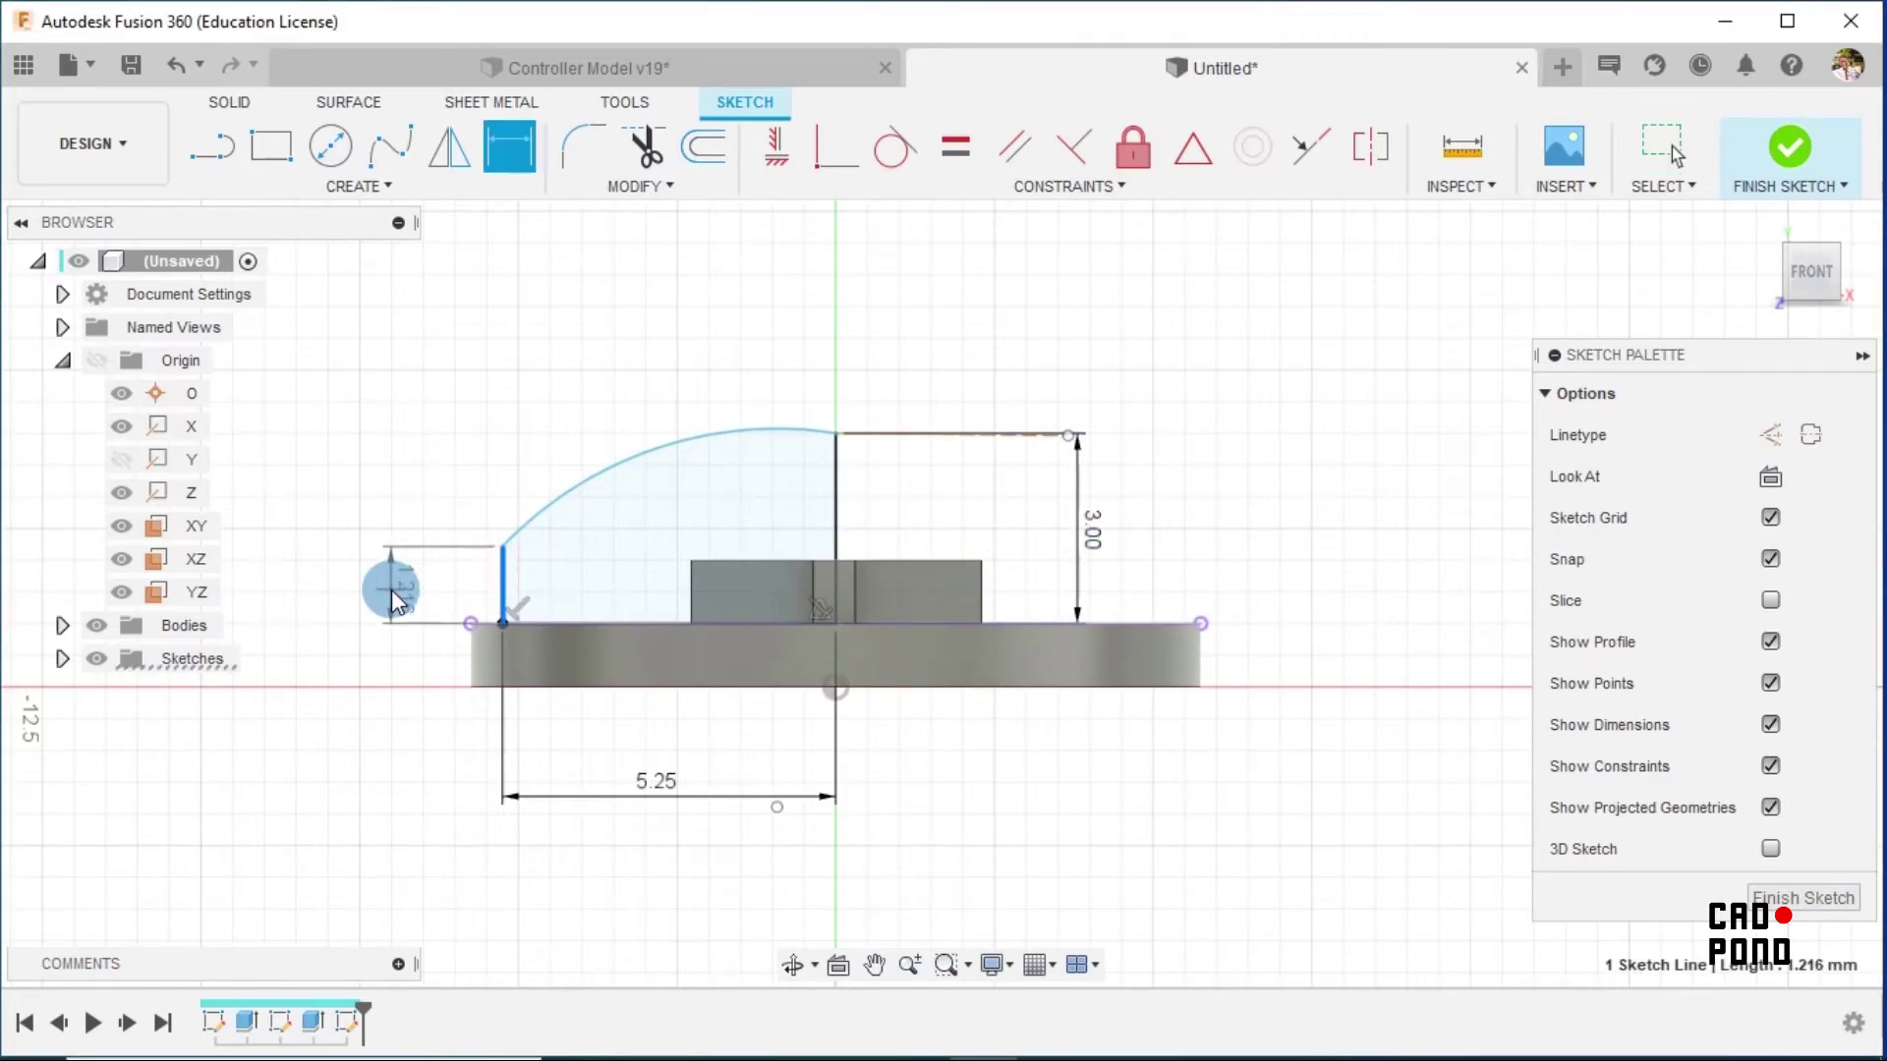
left_click(391, 589)
type("2")
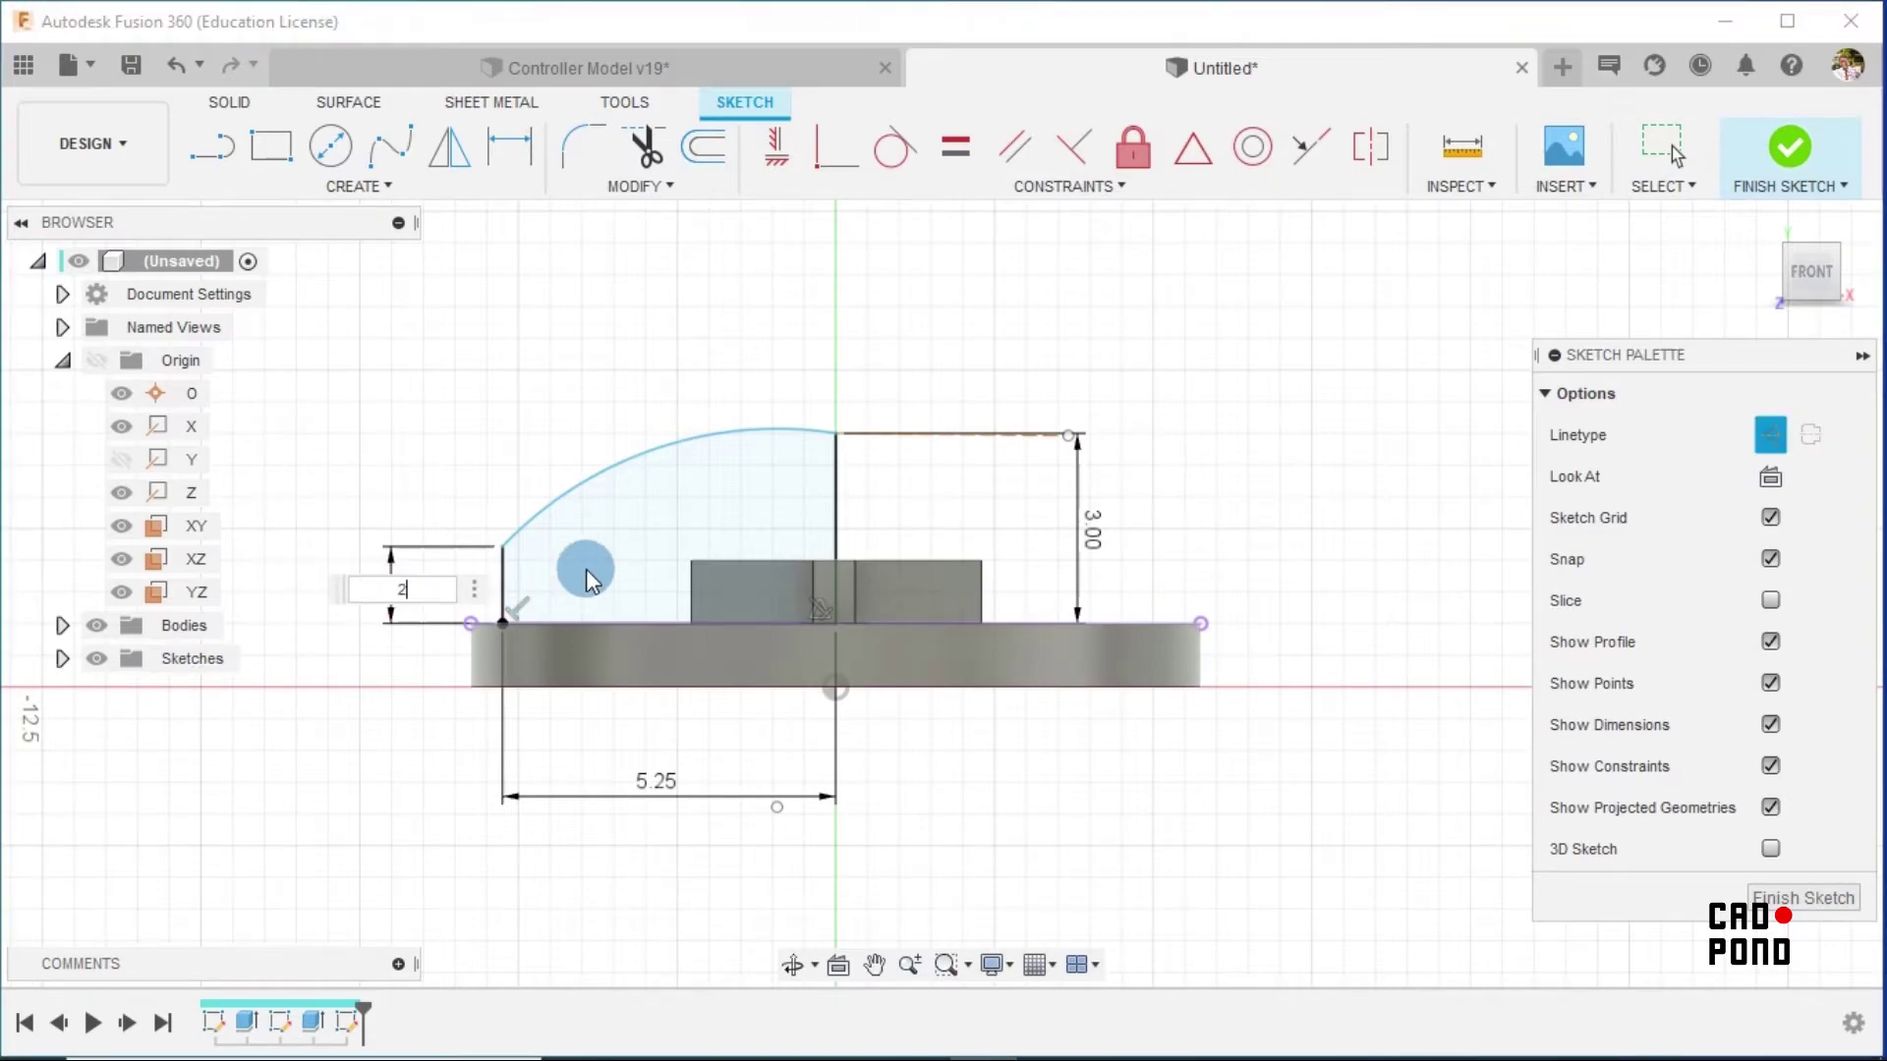
key("Return")
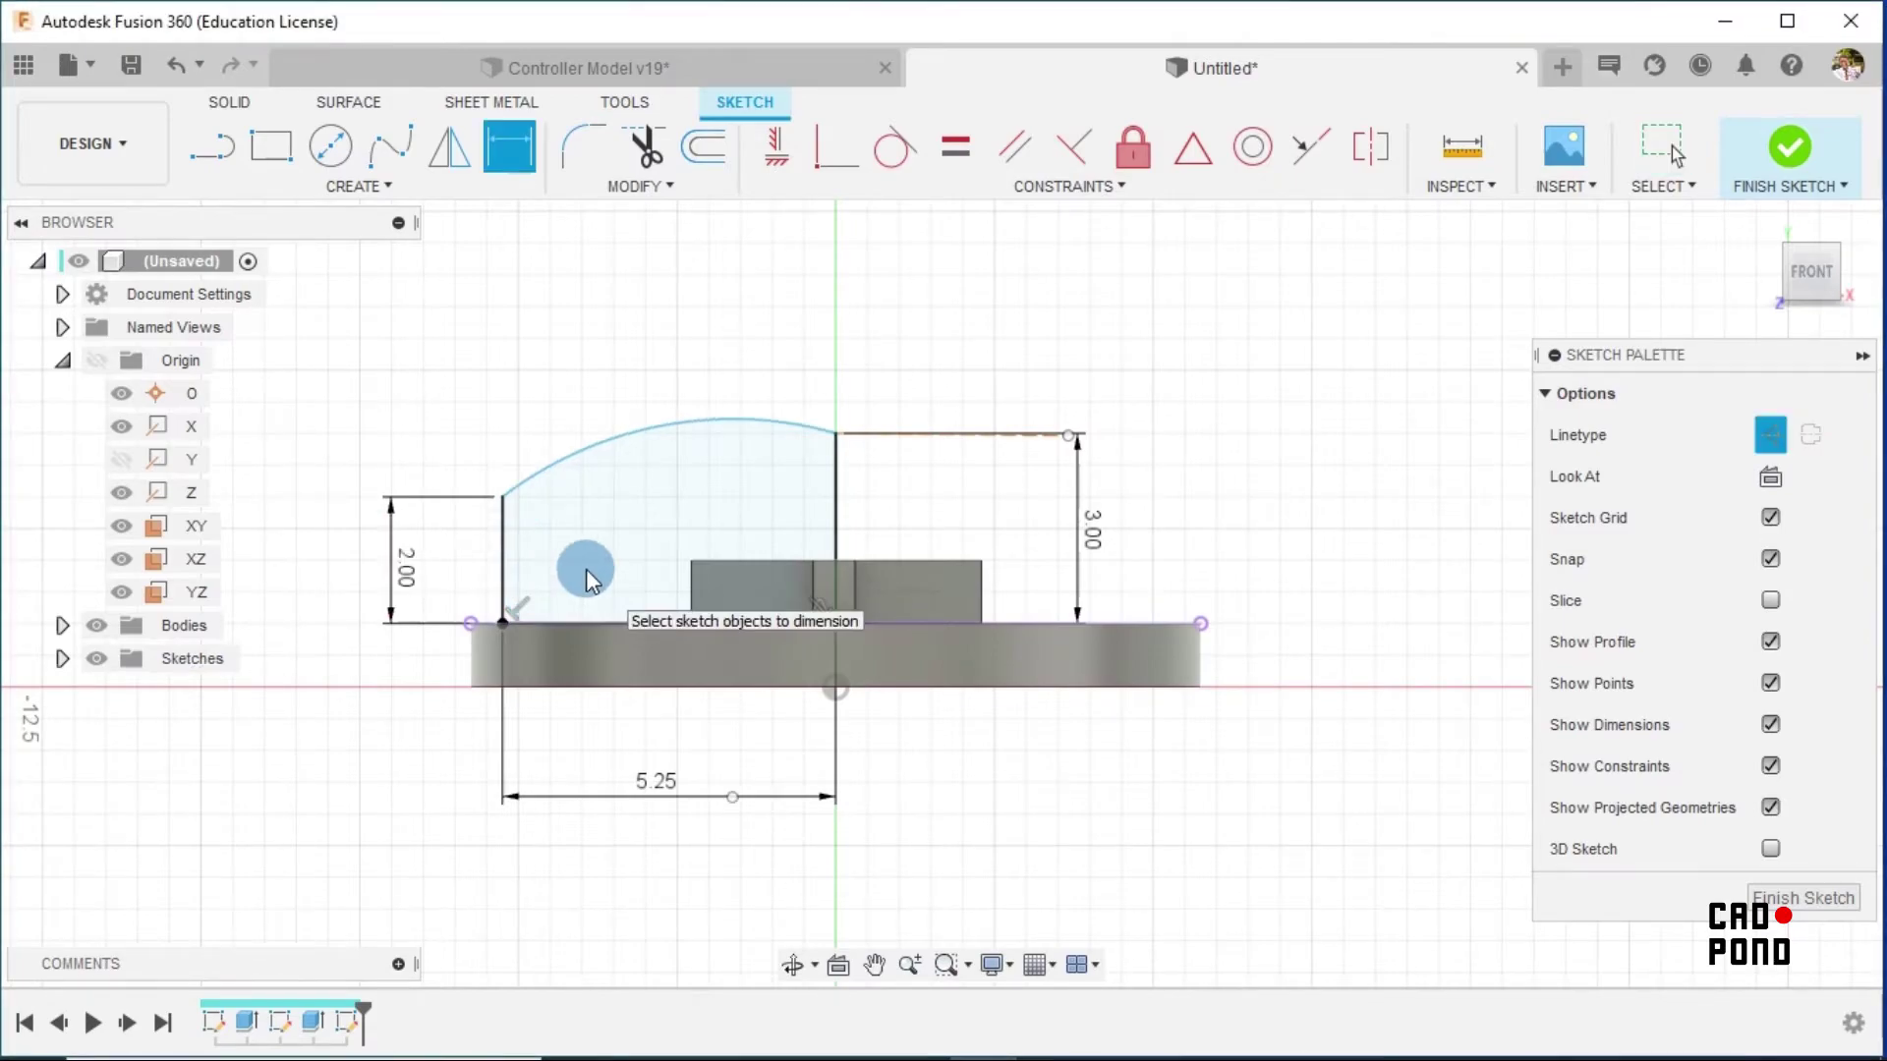
Make the arc tangent to the construction line at the centre line's top
left_click(890, 157)
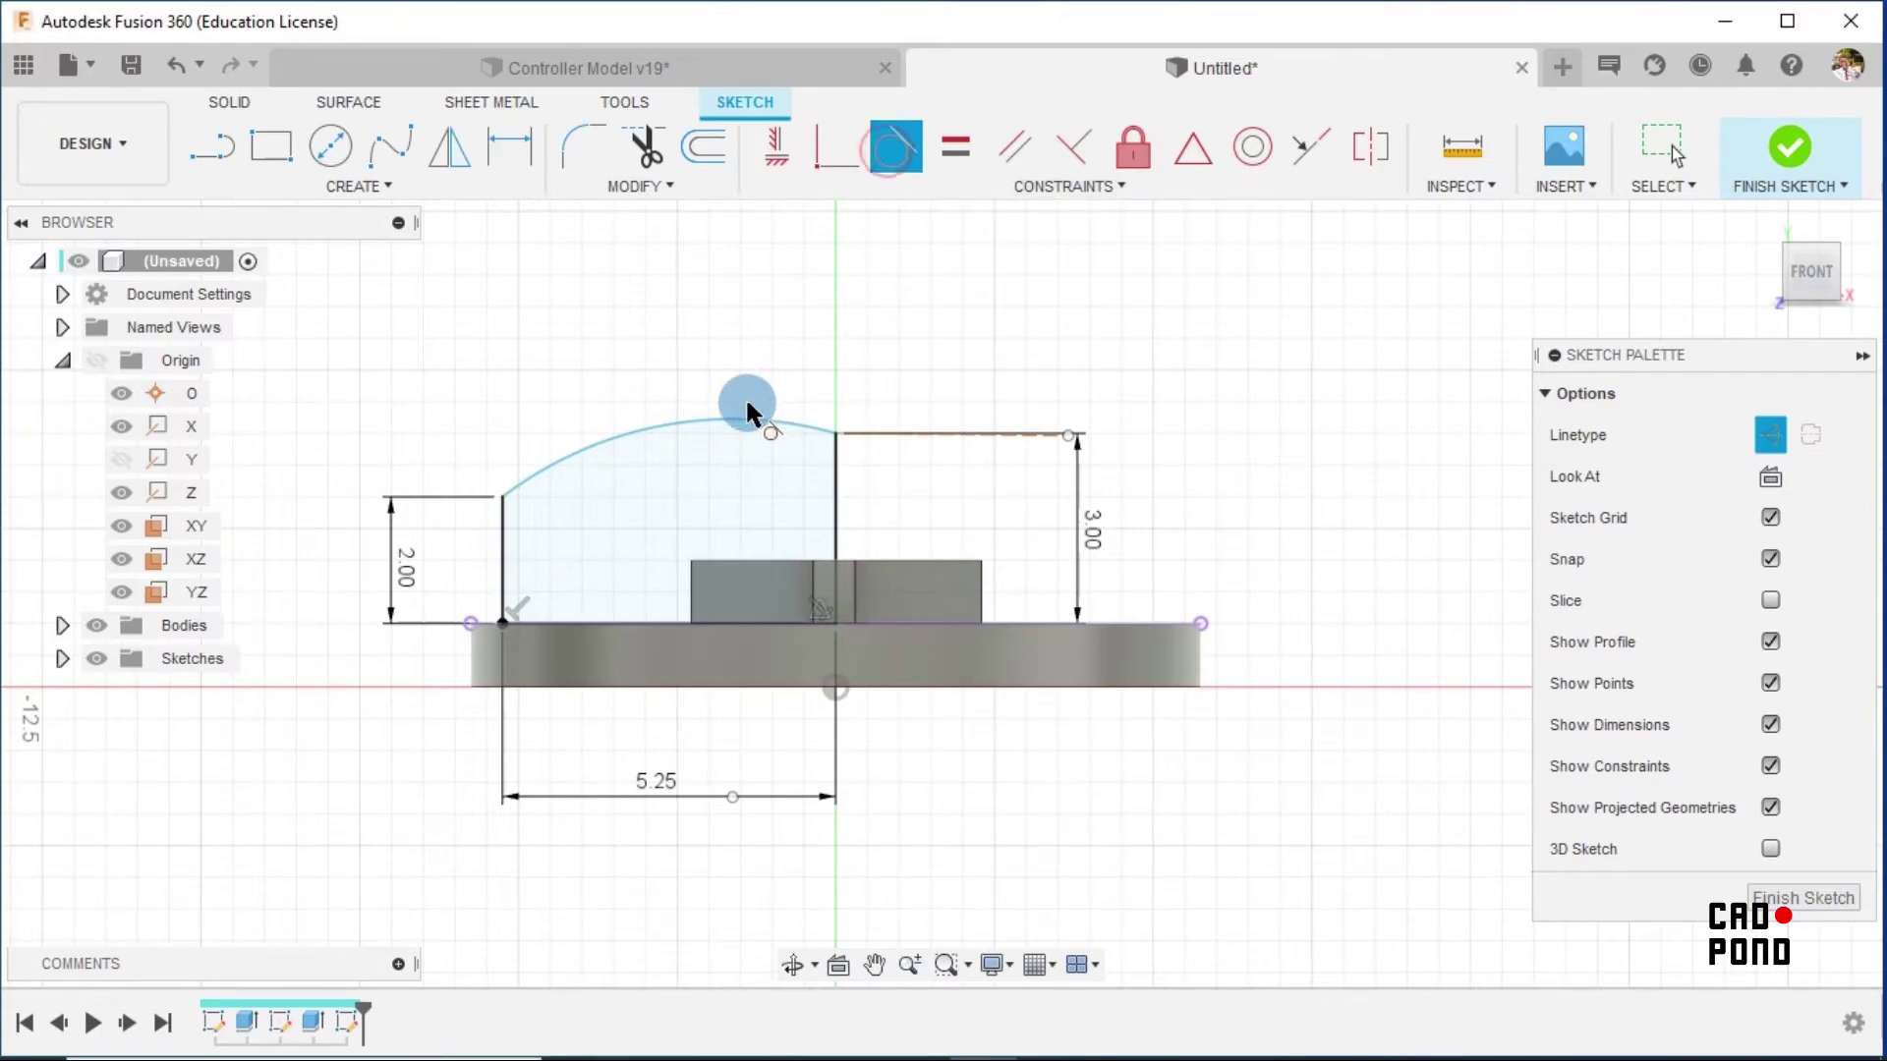
left_click(728, 421)
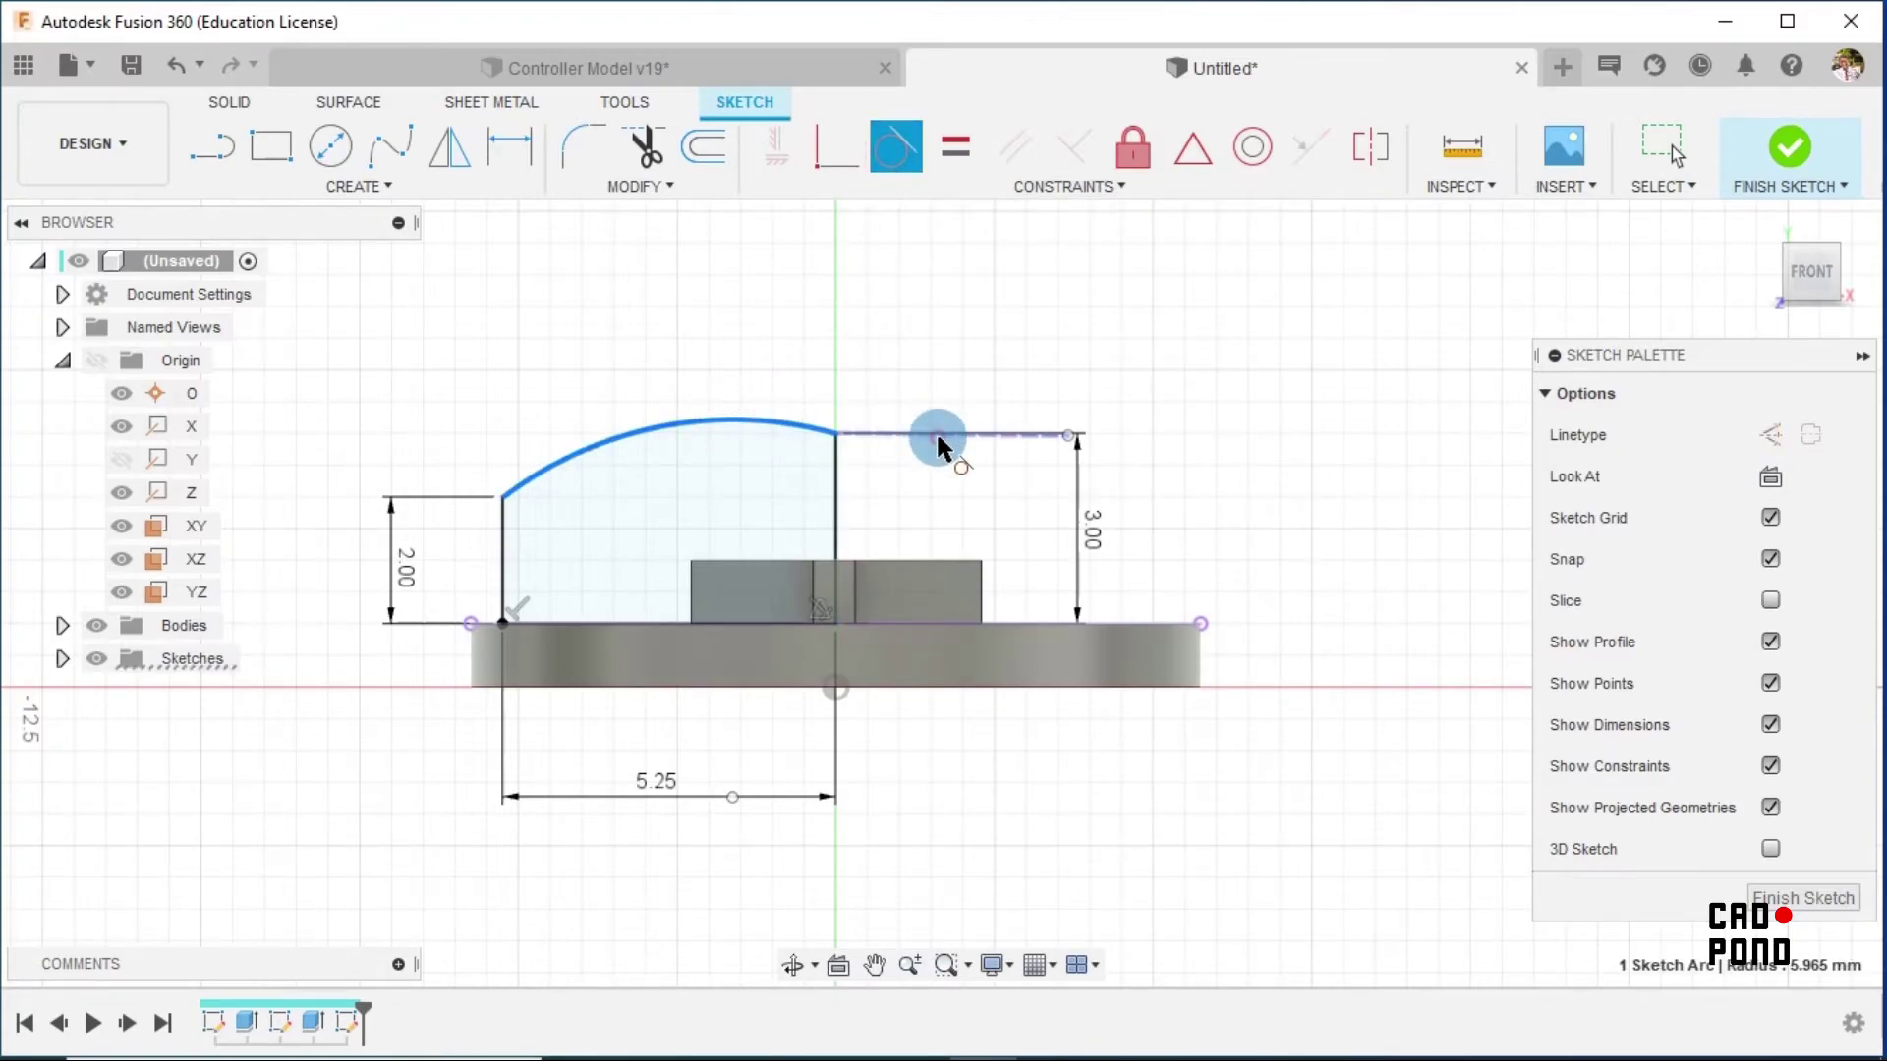
left_click(936, 433)
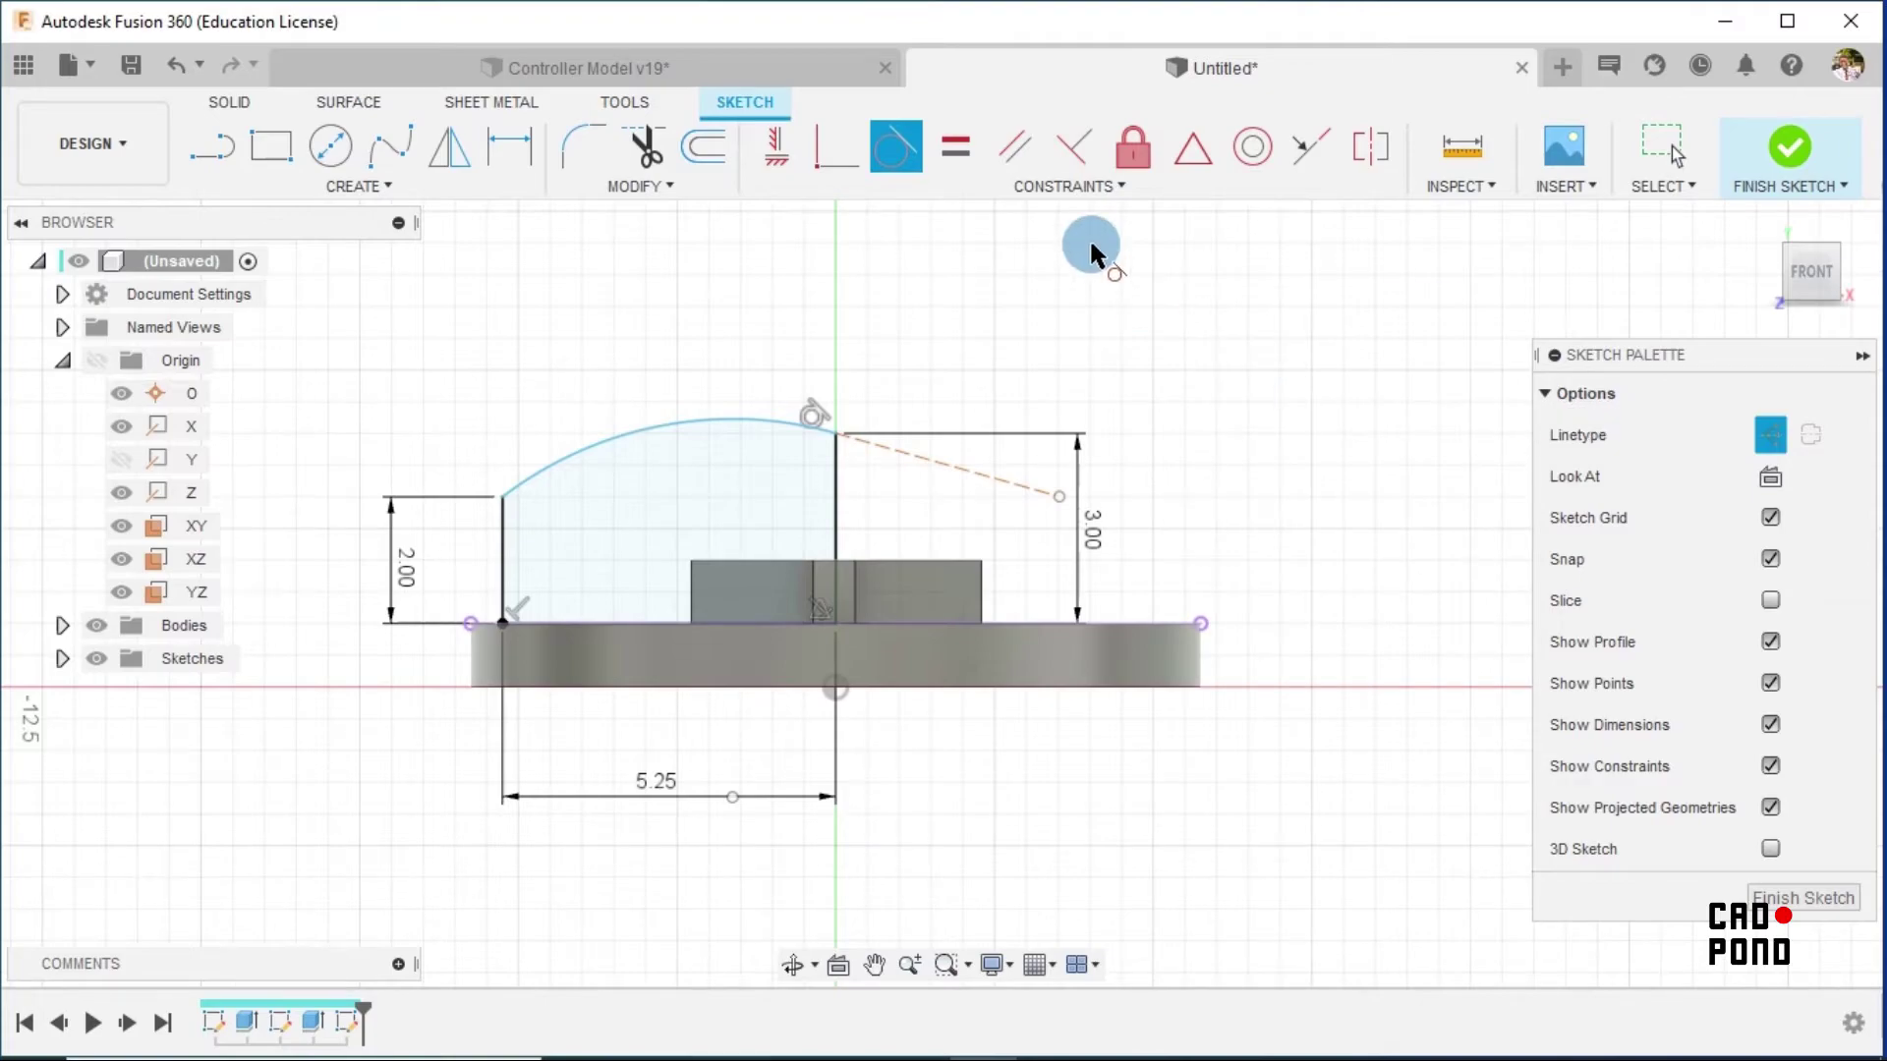
key("Escape")
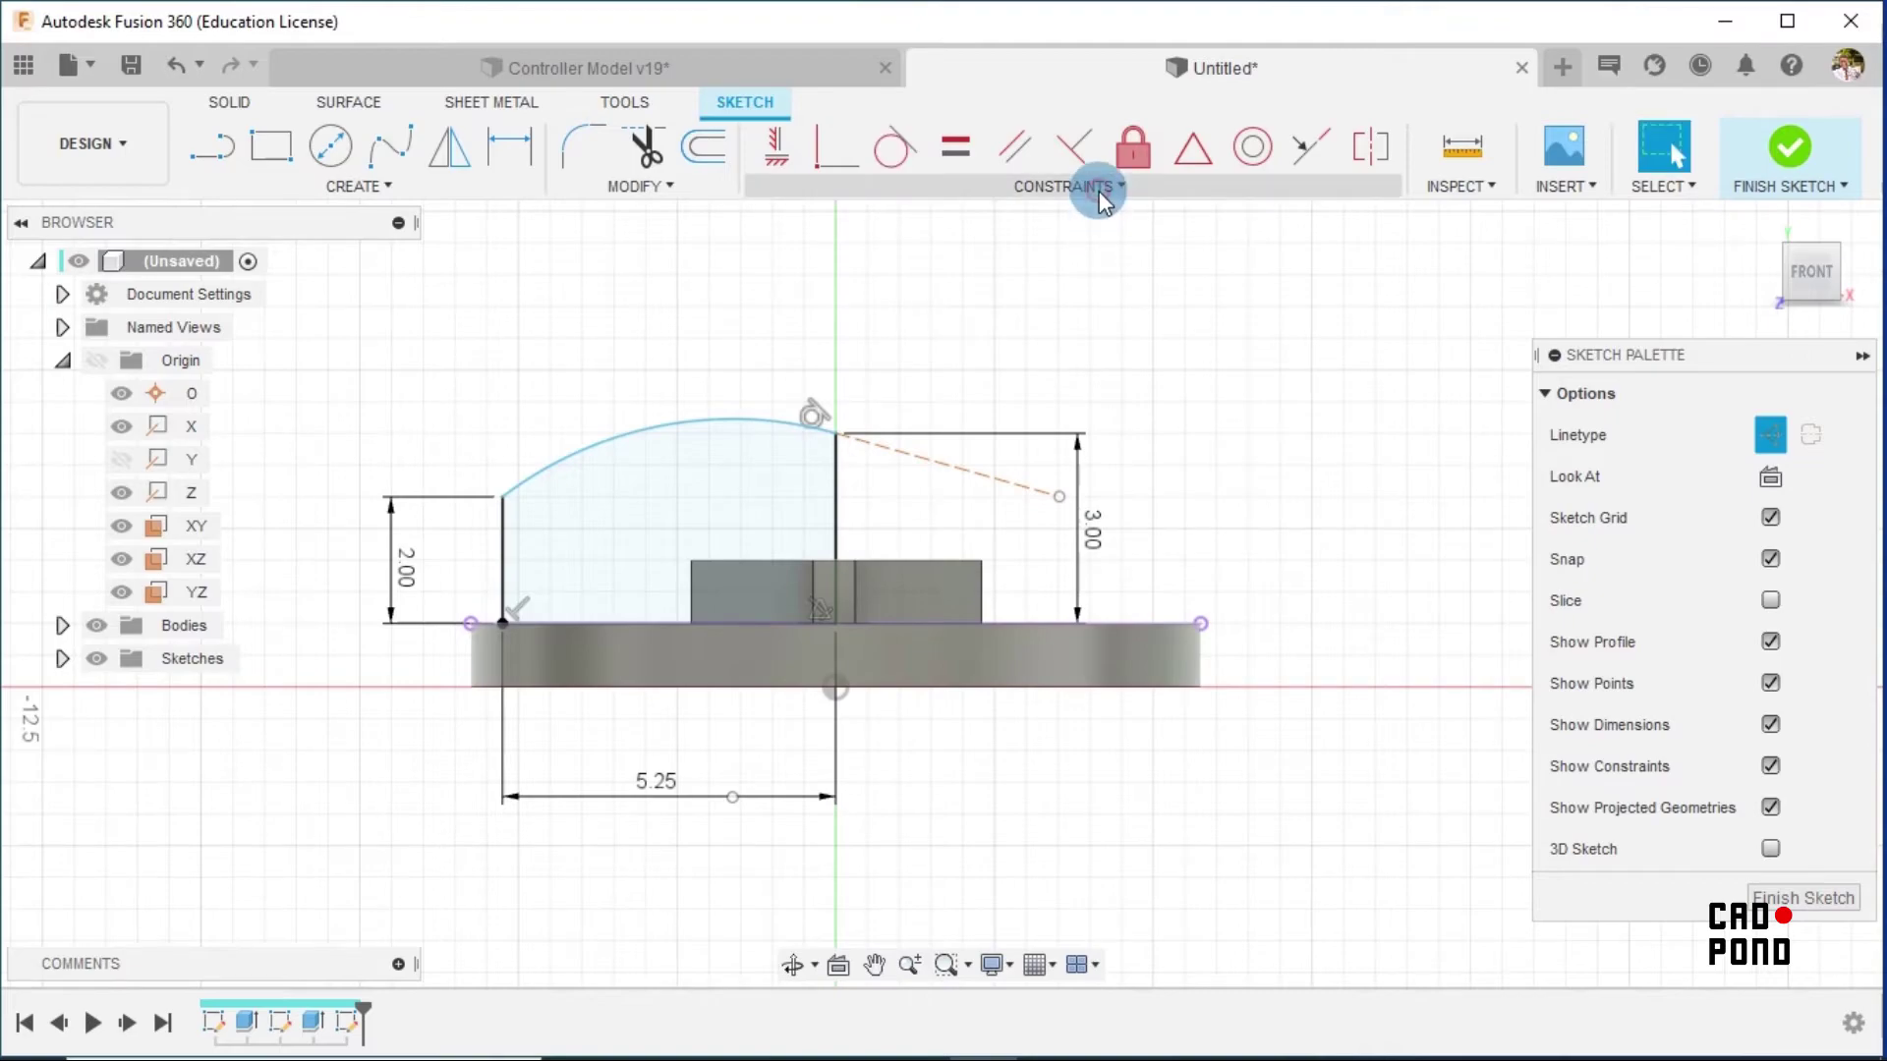
Apply a Horizontal/Vertical constraint to the construction line so it stays horizontal
left_click(1101, 197)
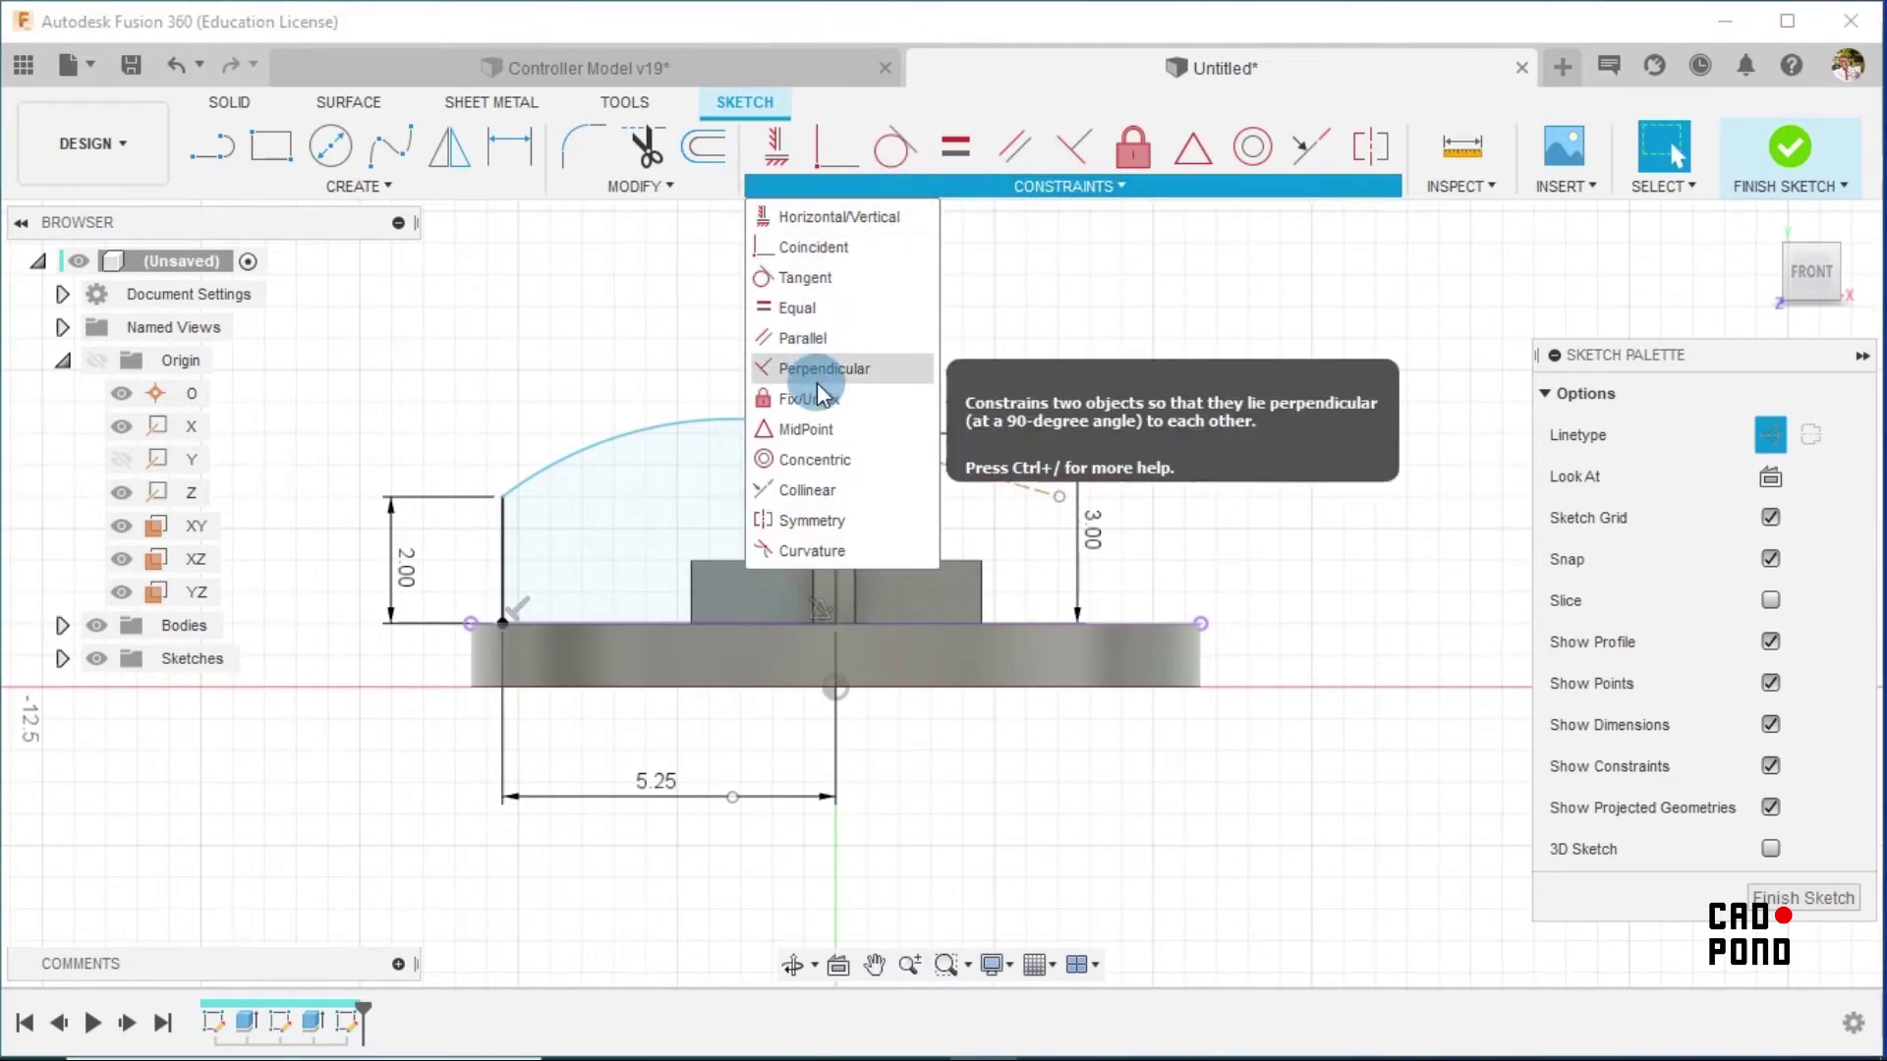
left_click(814, 233)
left_click(951, 467)
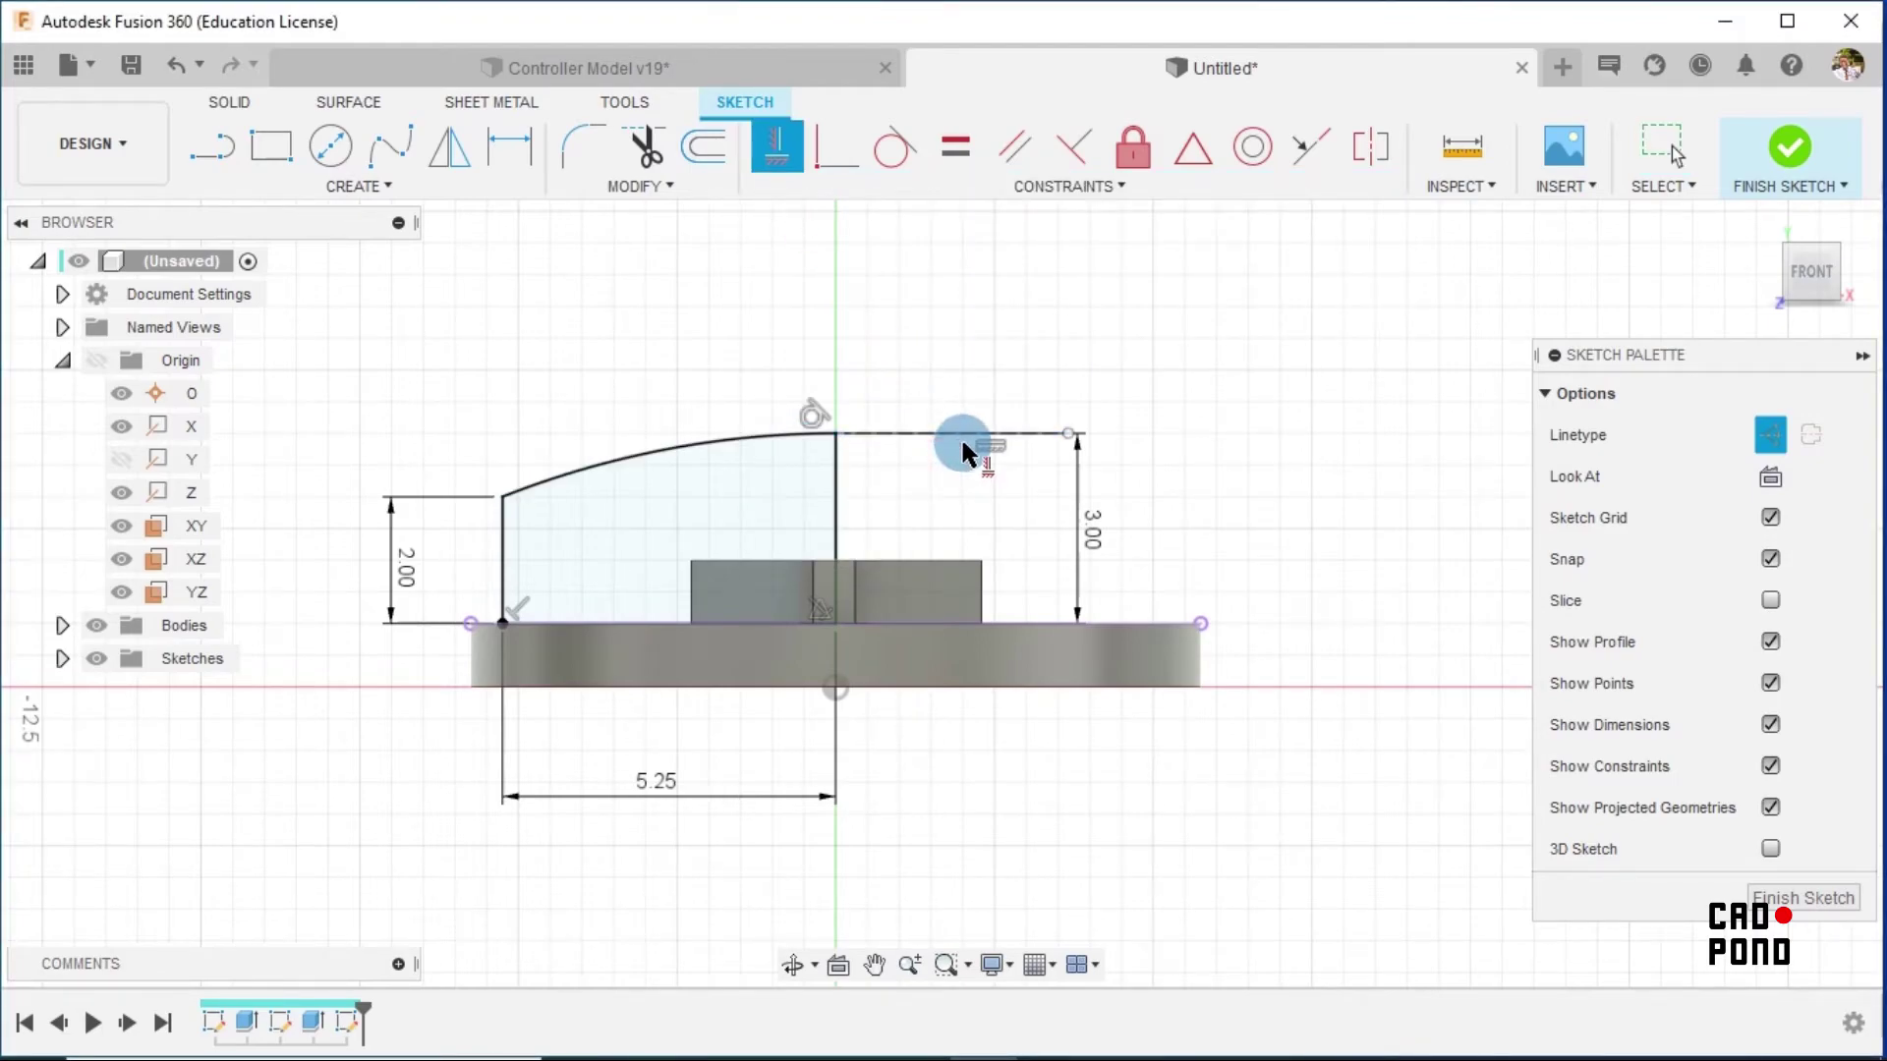
key("Escape")
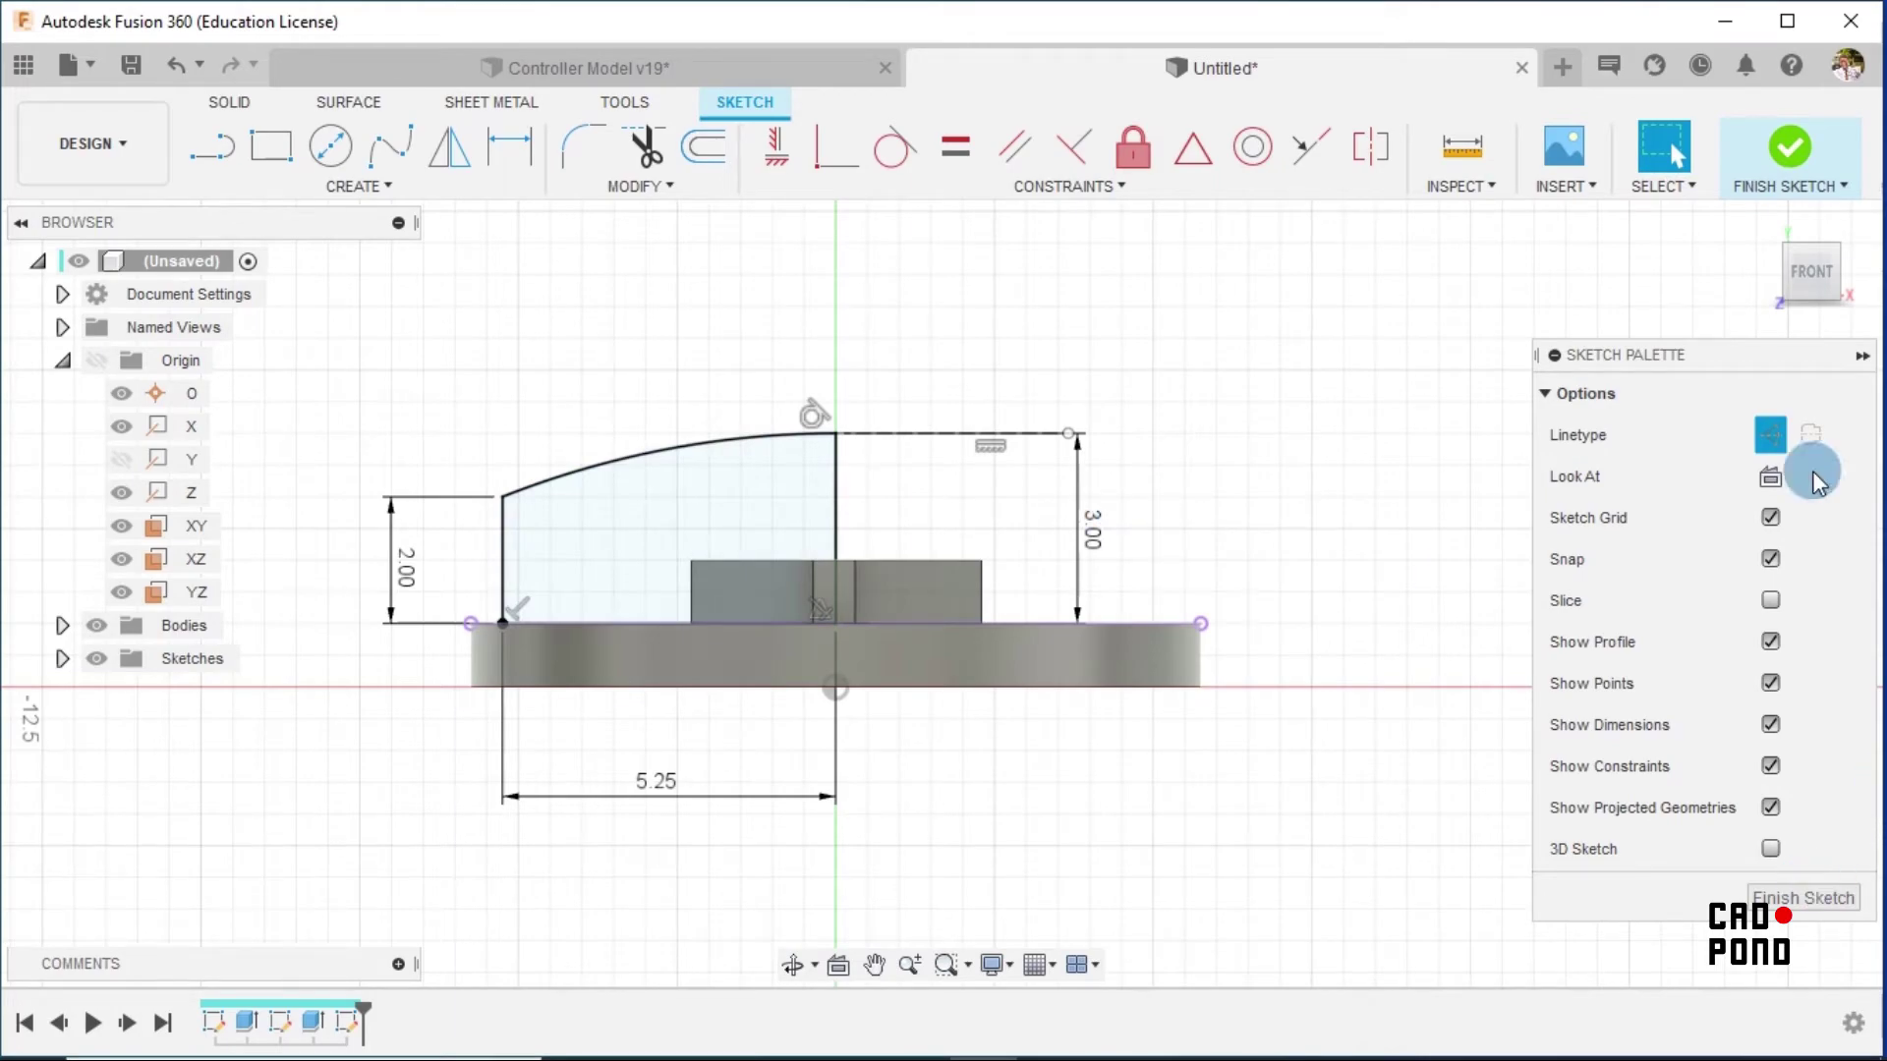
Finish the sketch and revolve the dome profile 360° around the axis line as a New Body
left_click(1790, 150)
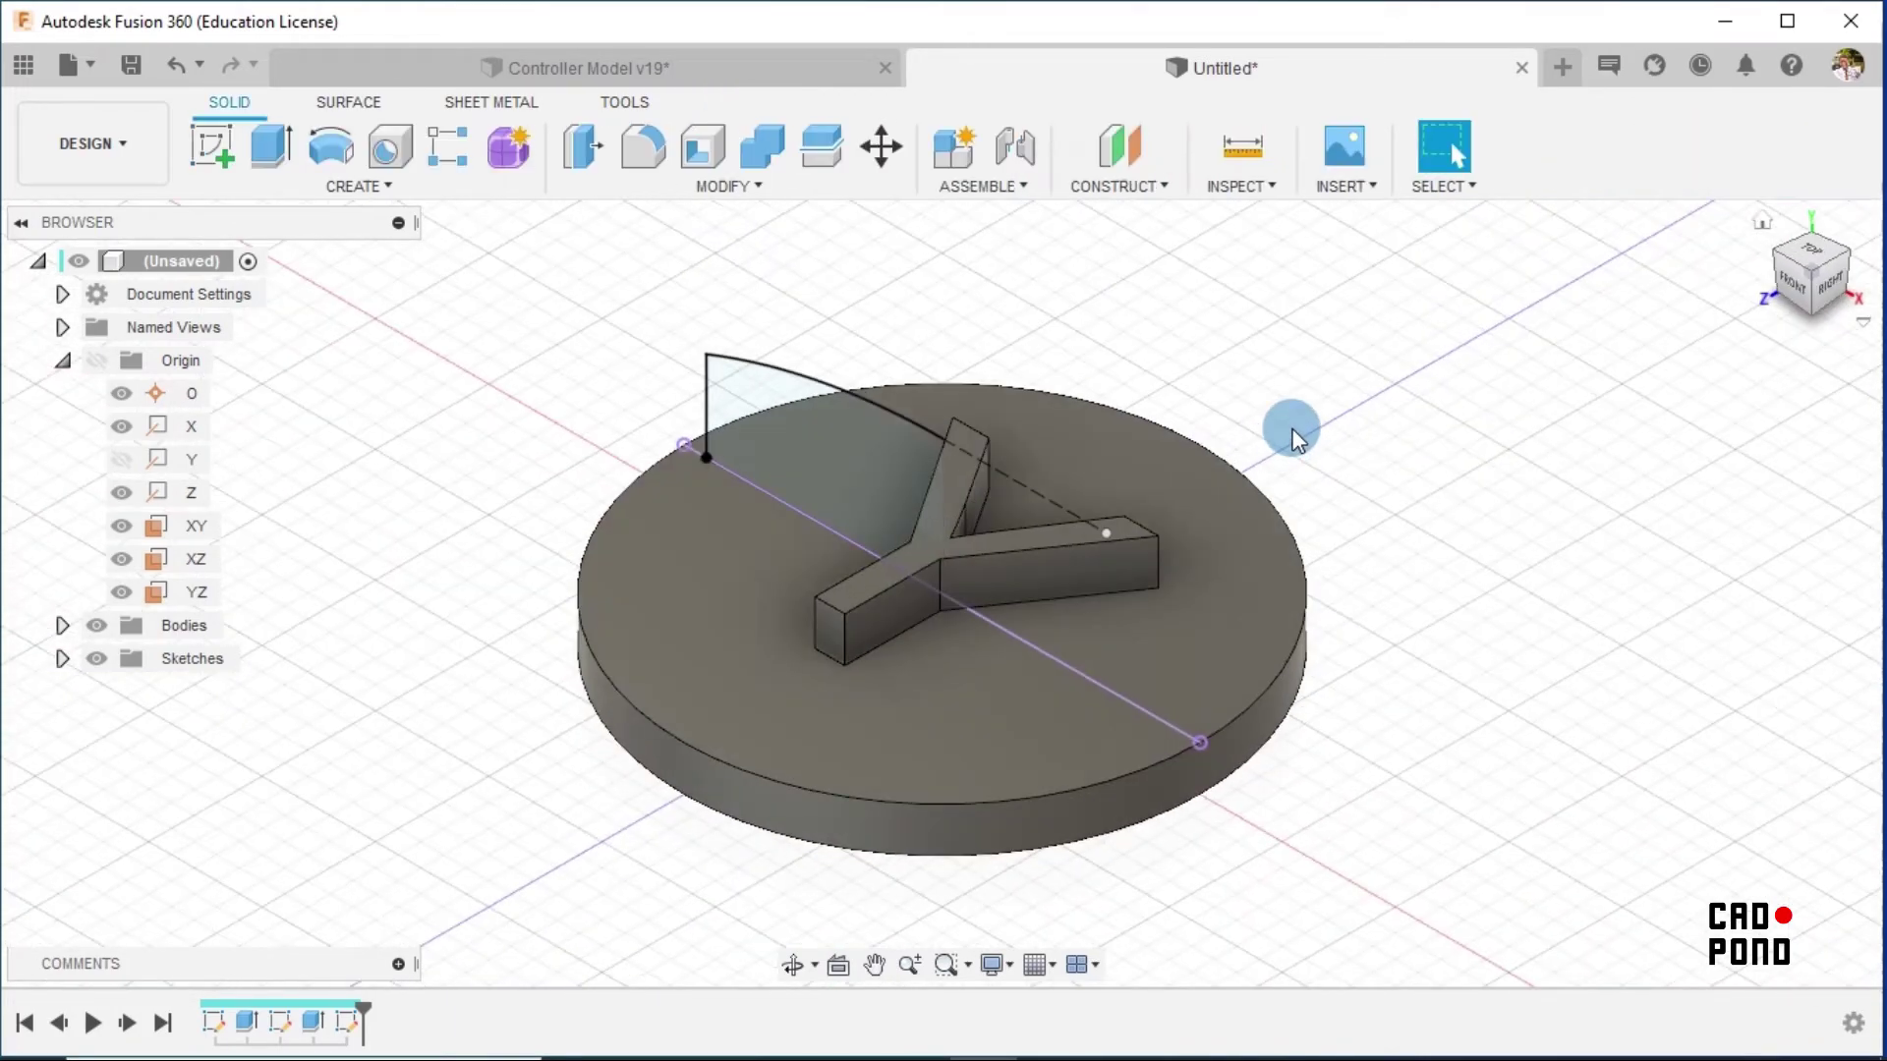
left_click(338, 153)
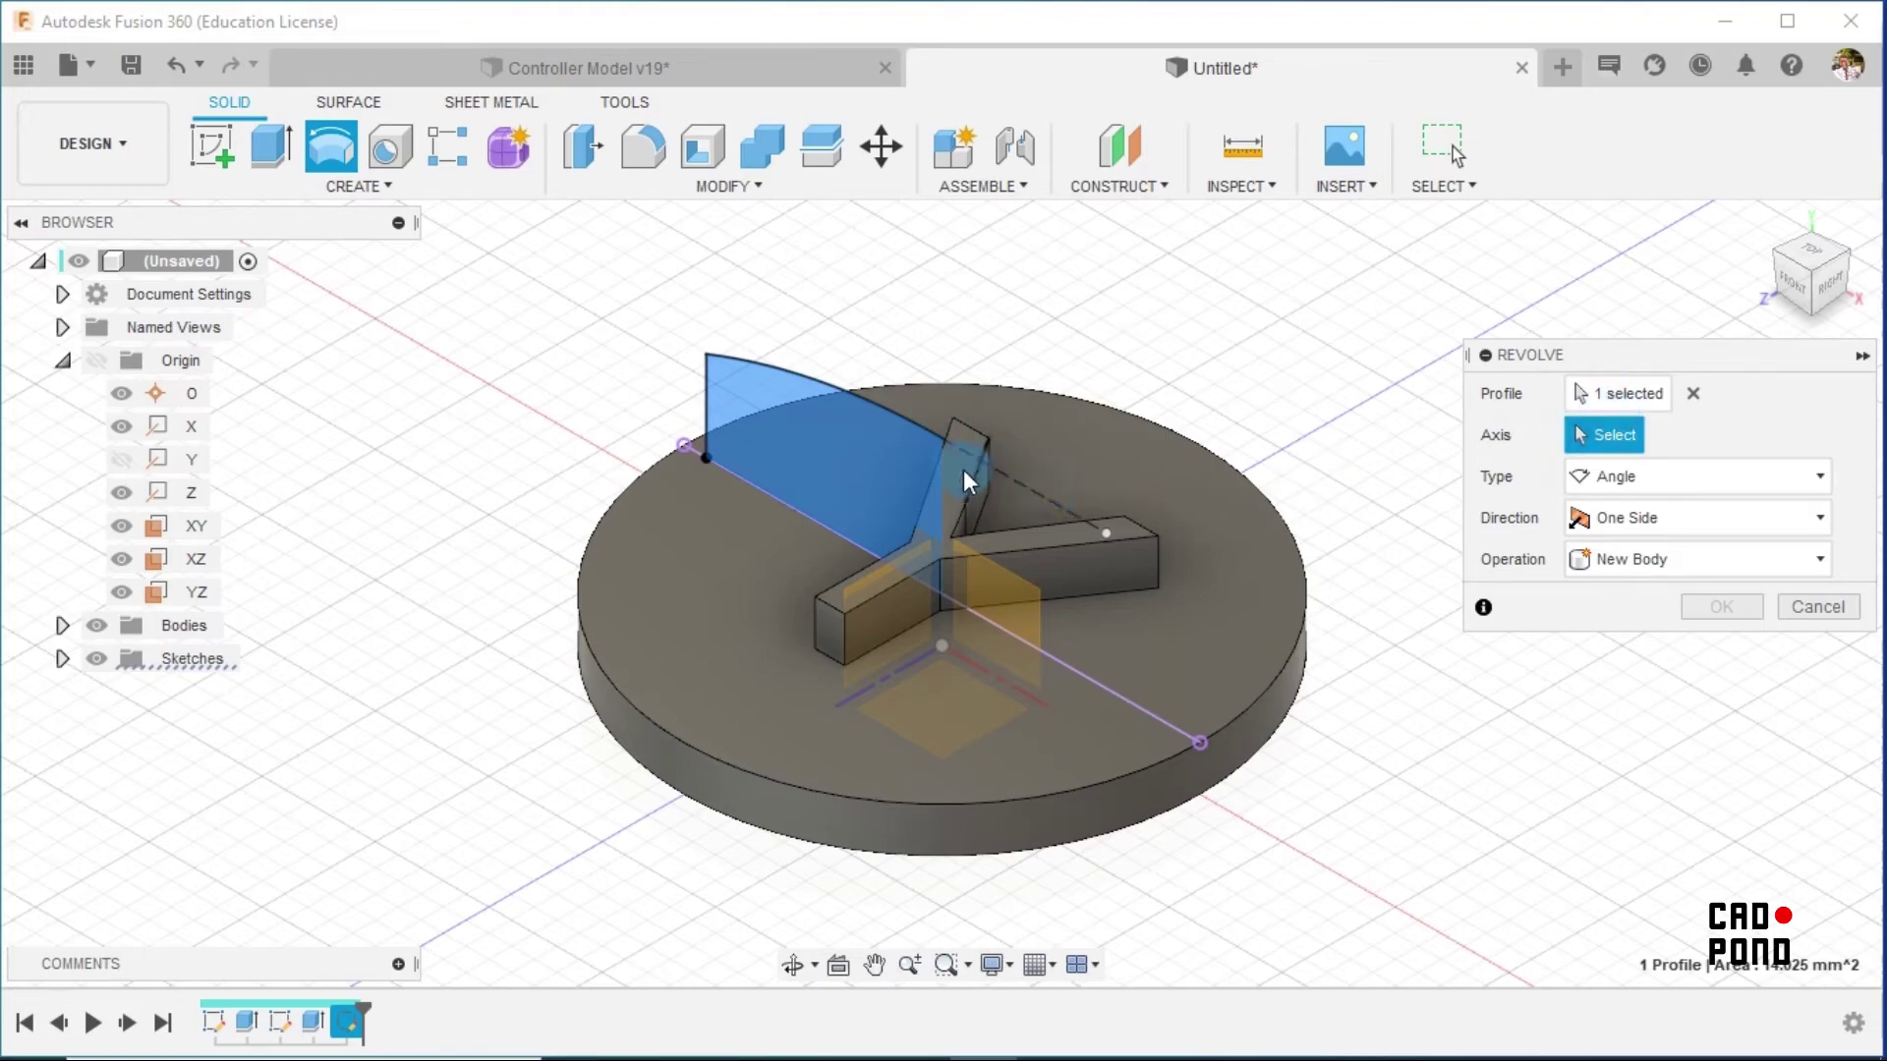
left_click(1060, 535)
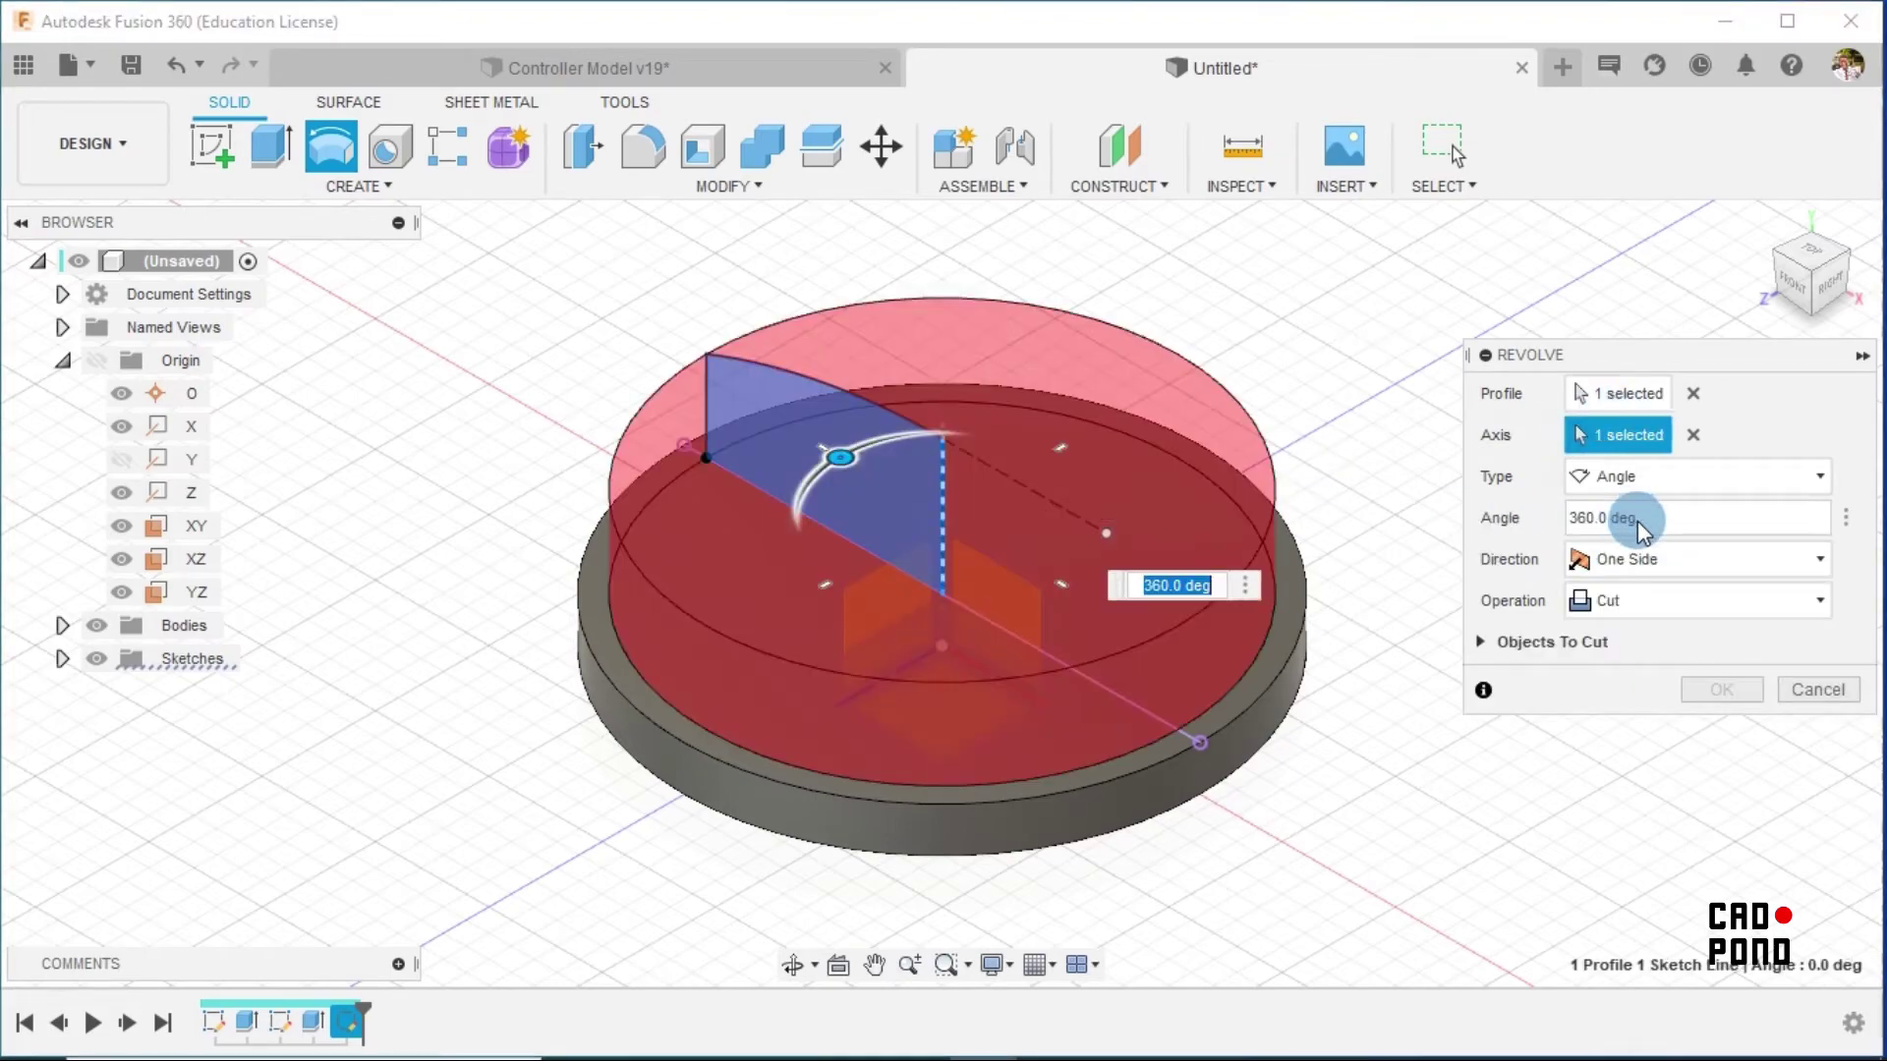
left_click(1671, 599)
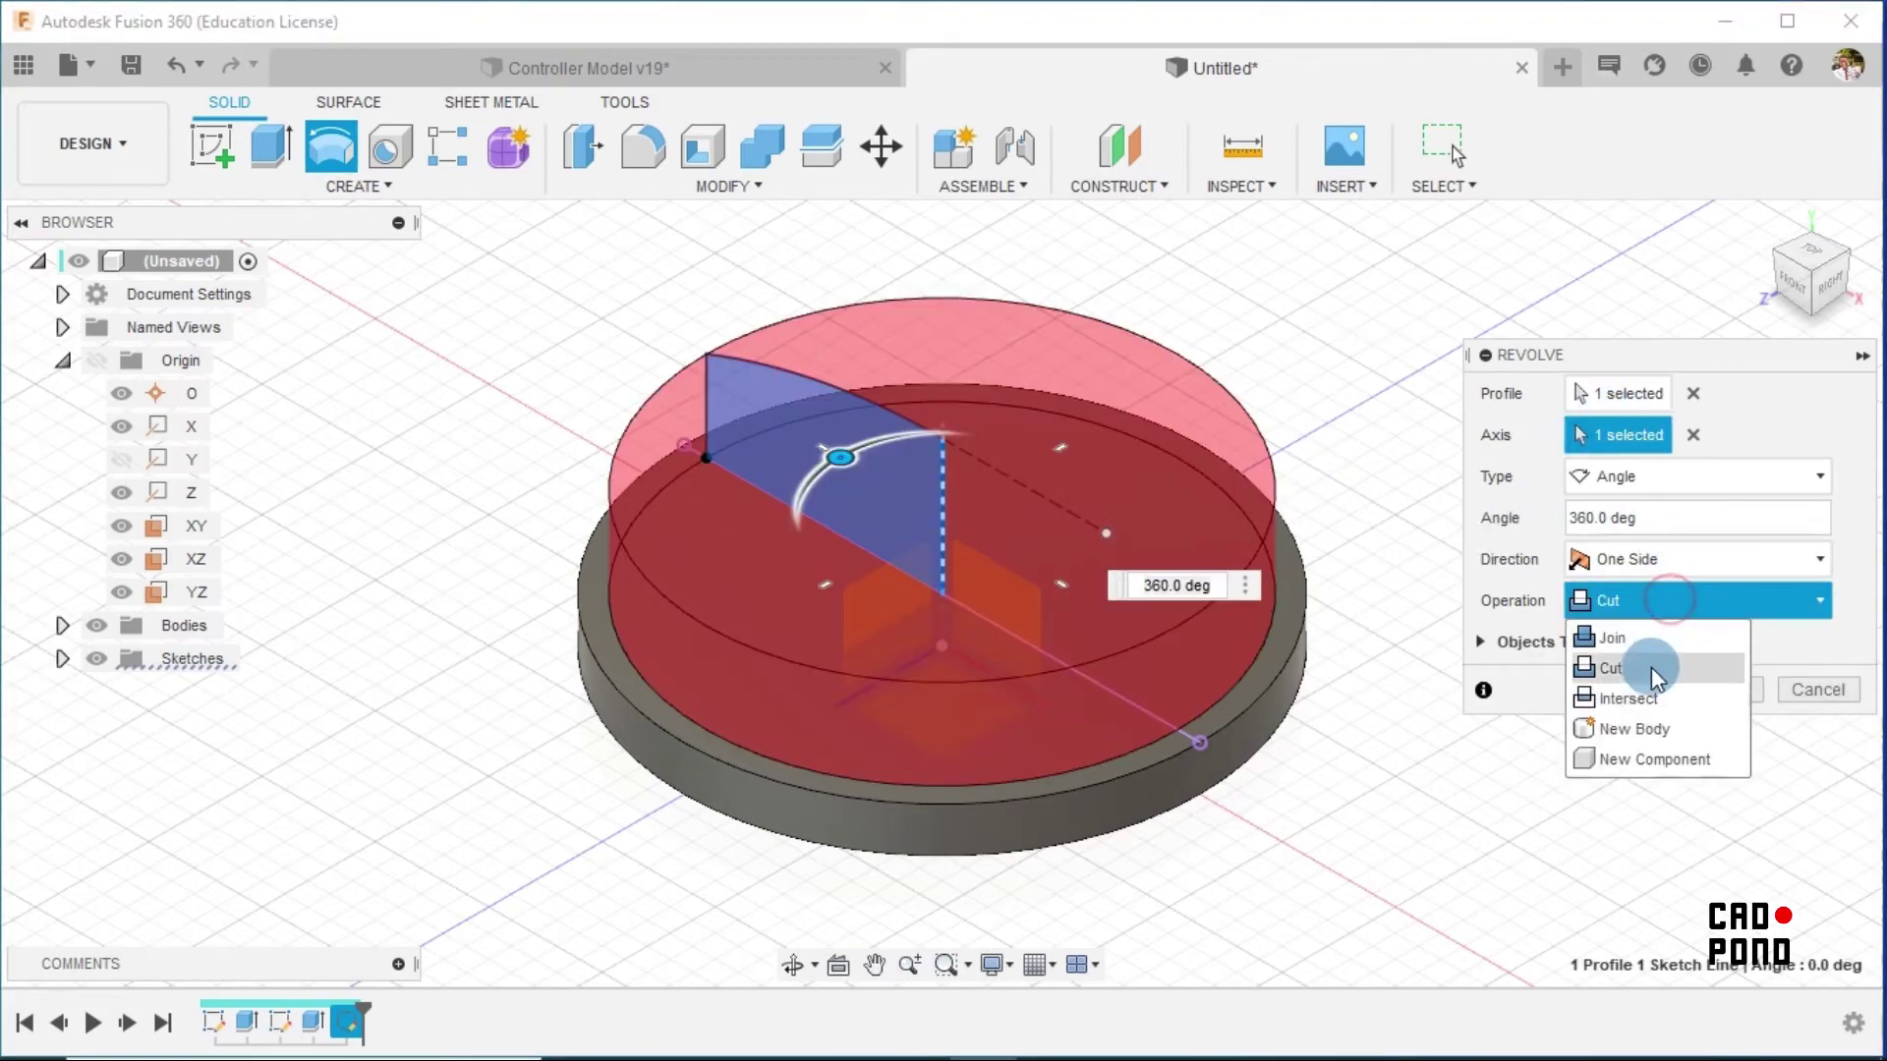
left_click(1637, 739)
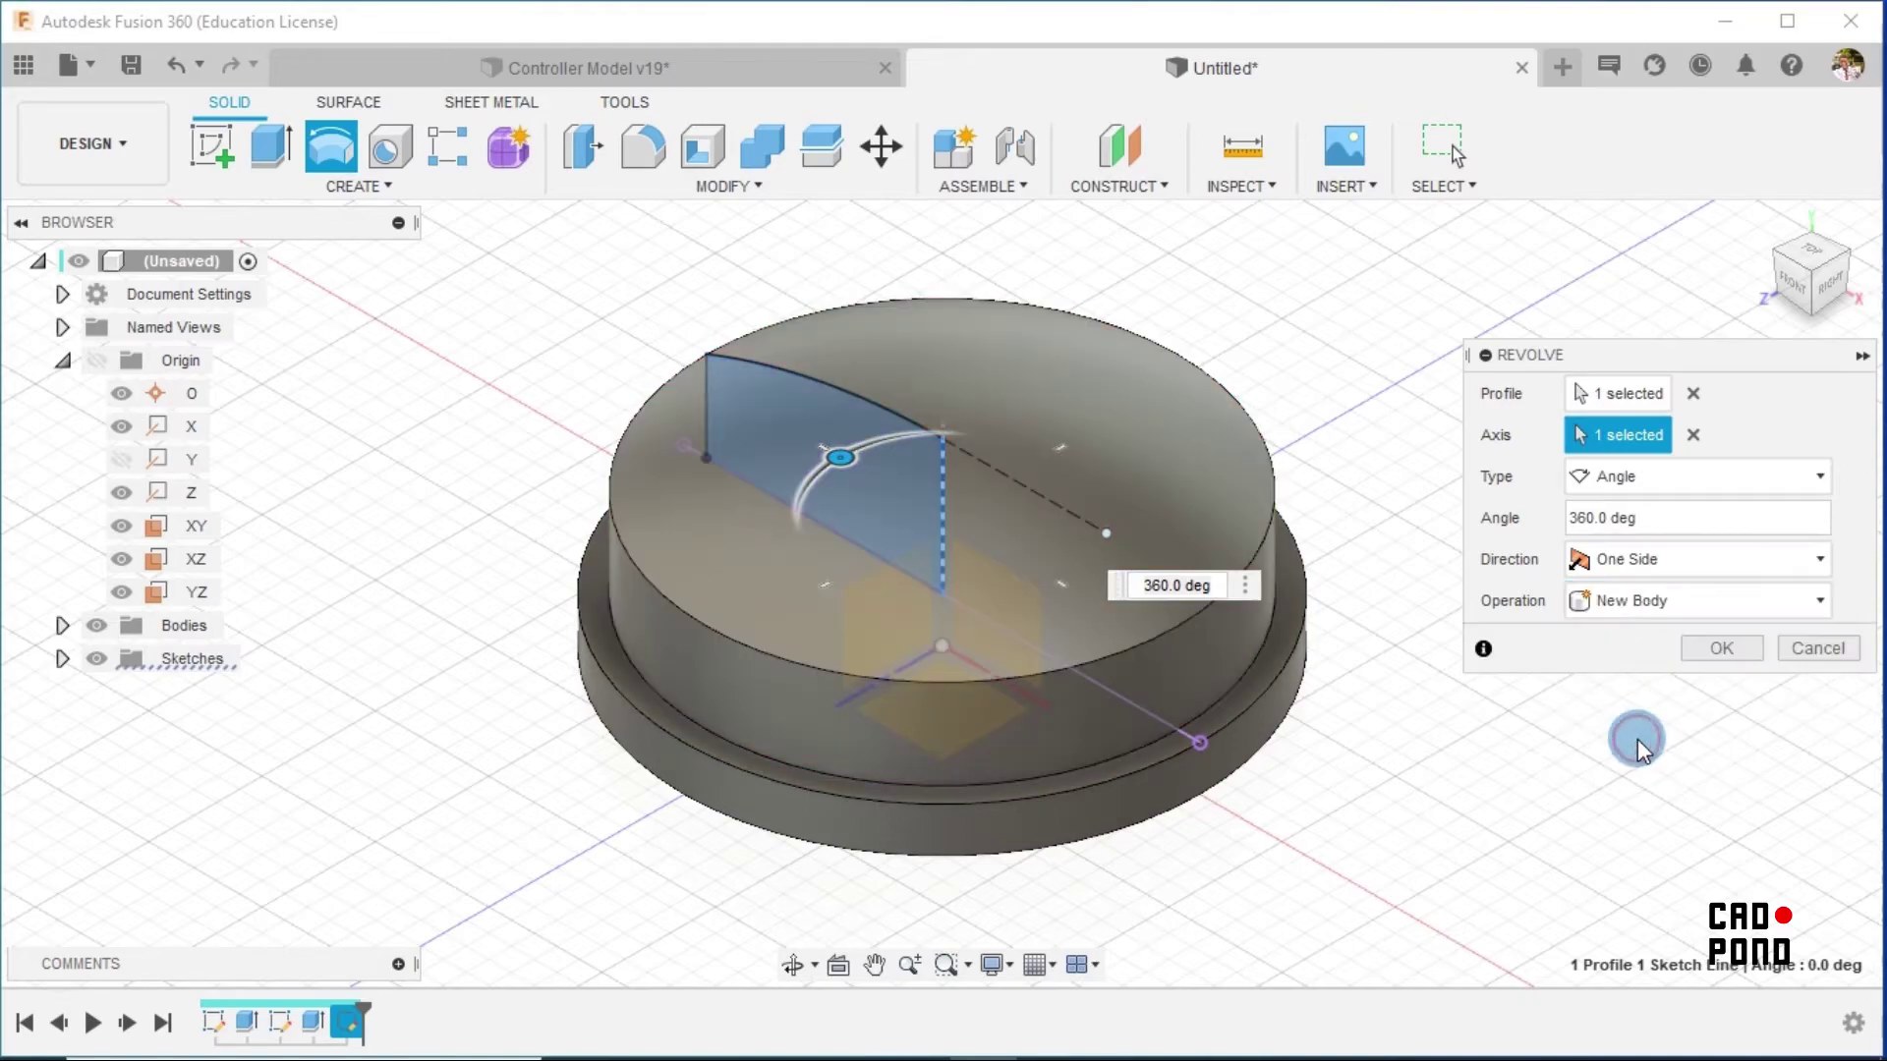
left_click(1722, 647)
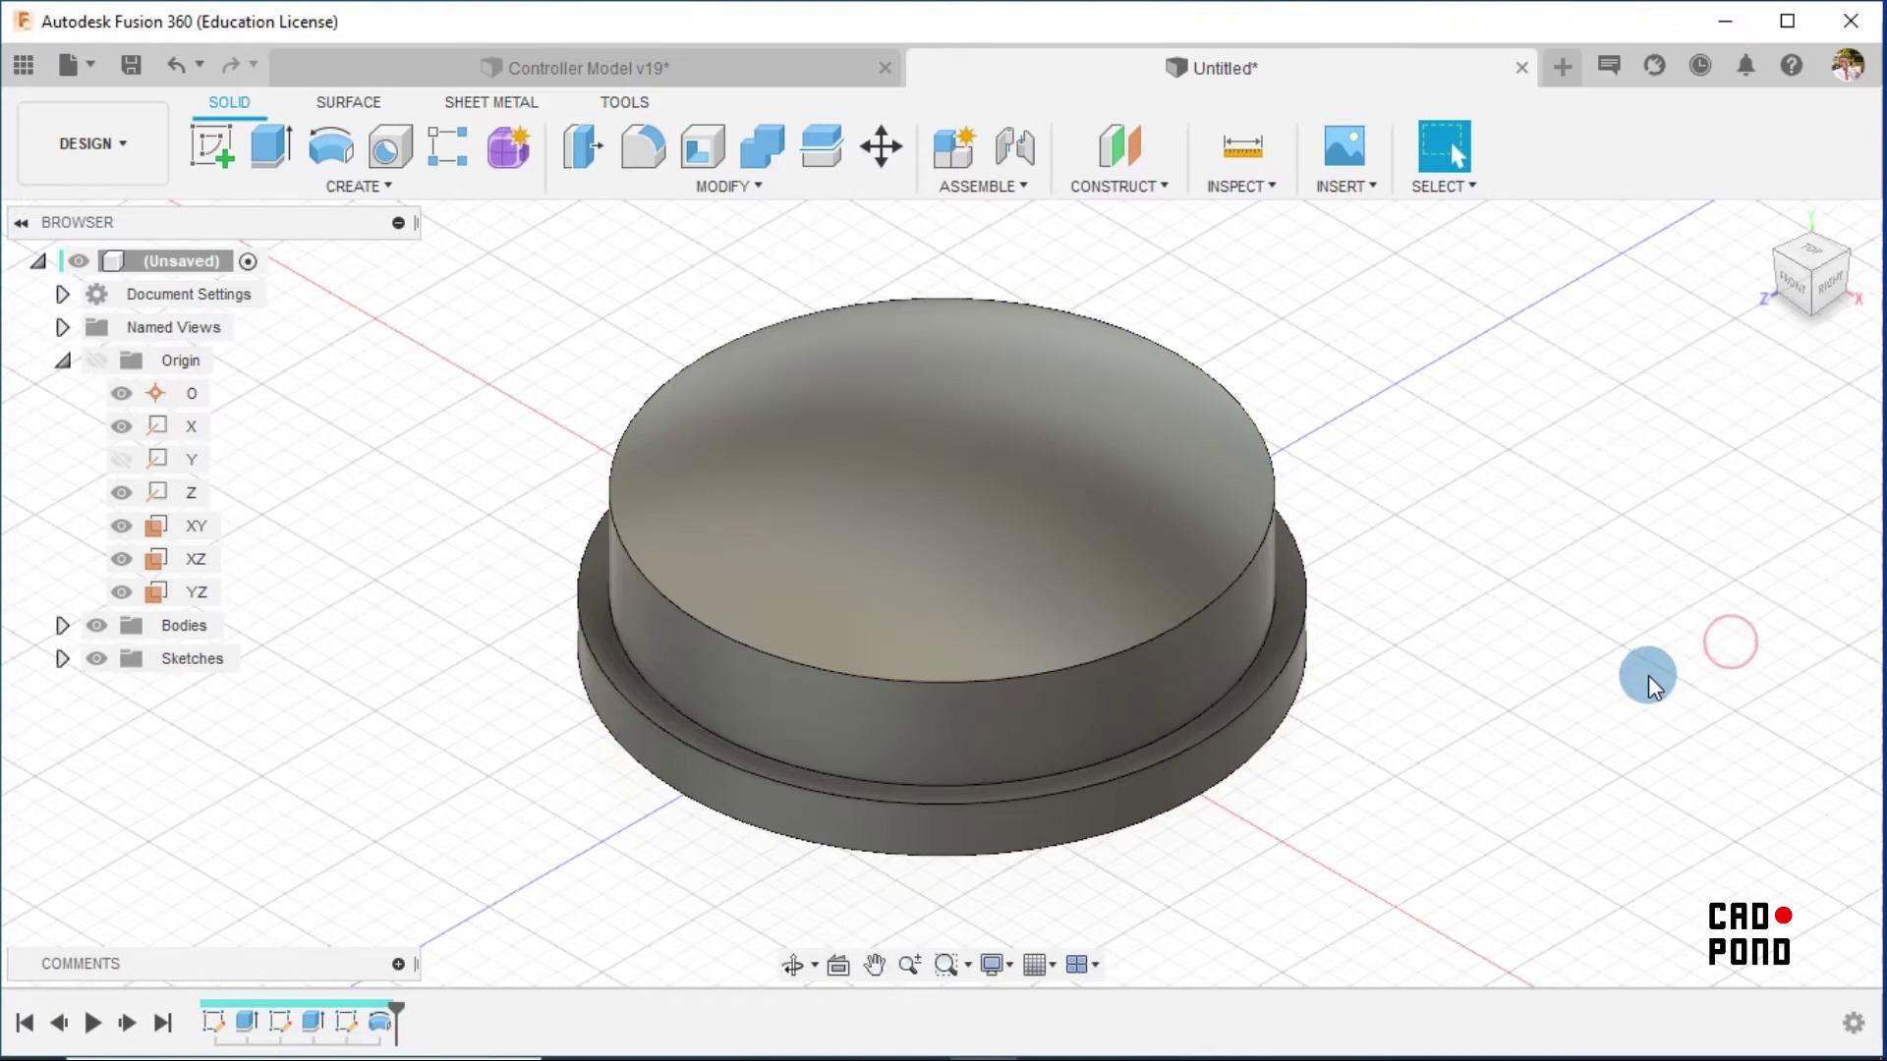
Expand the Browser's Bodies folder to show Body1, Body2 and Body3, briefly selecting the cap
middle_click_drag(1484, 507, 1317, 468, "shift")
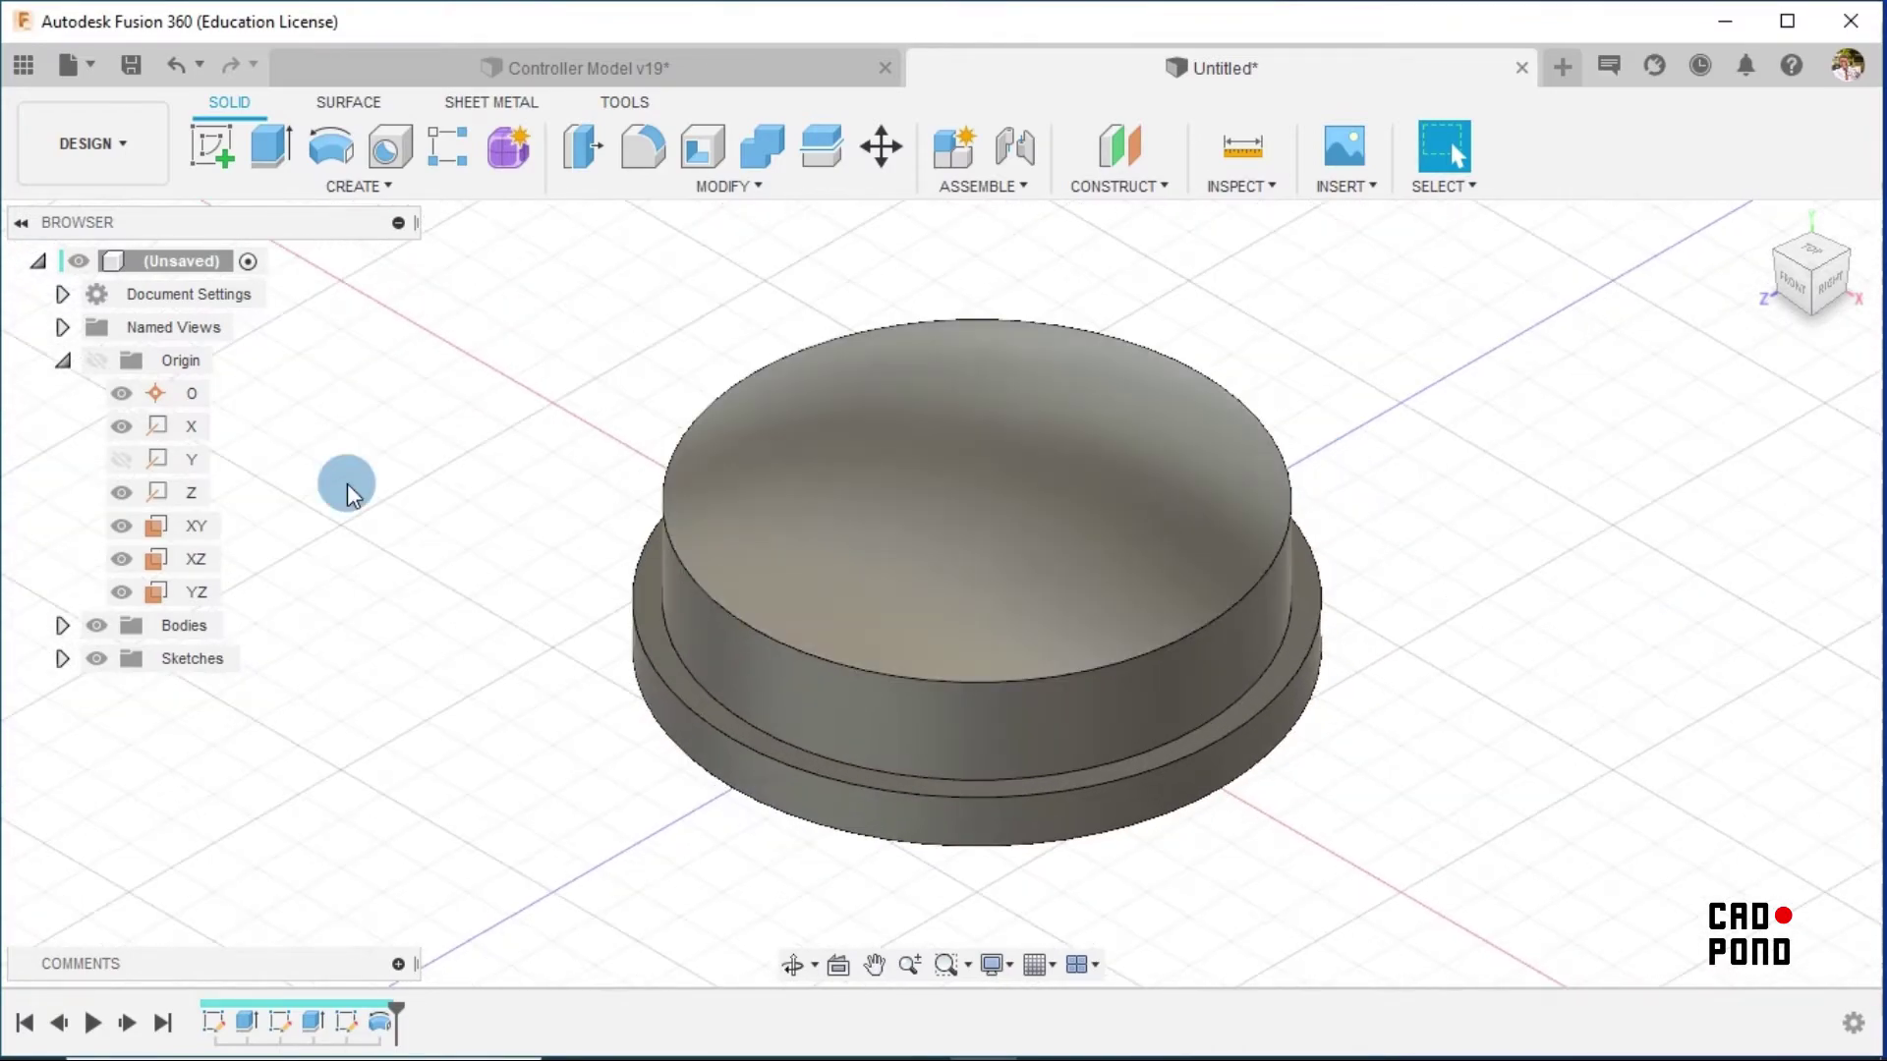
left_click(61, 625)
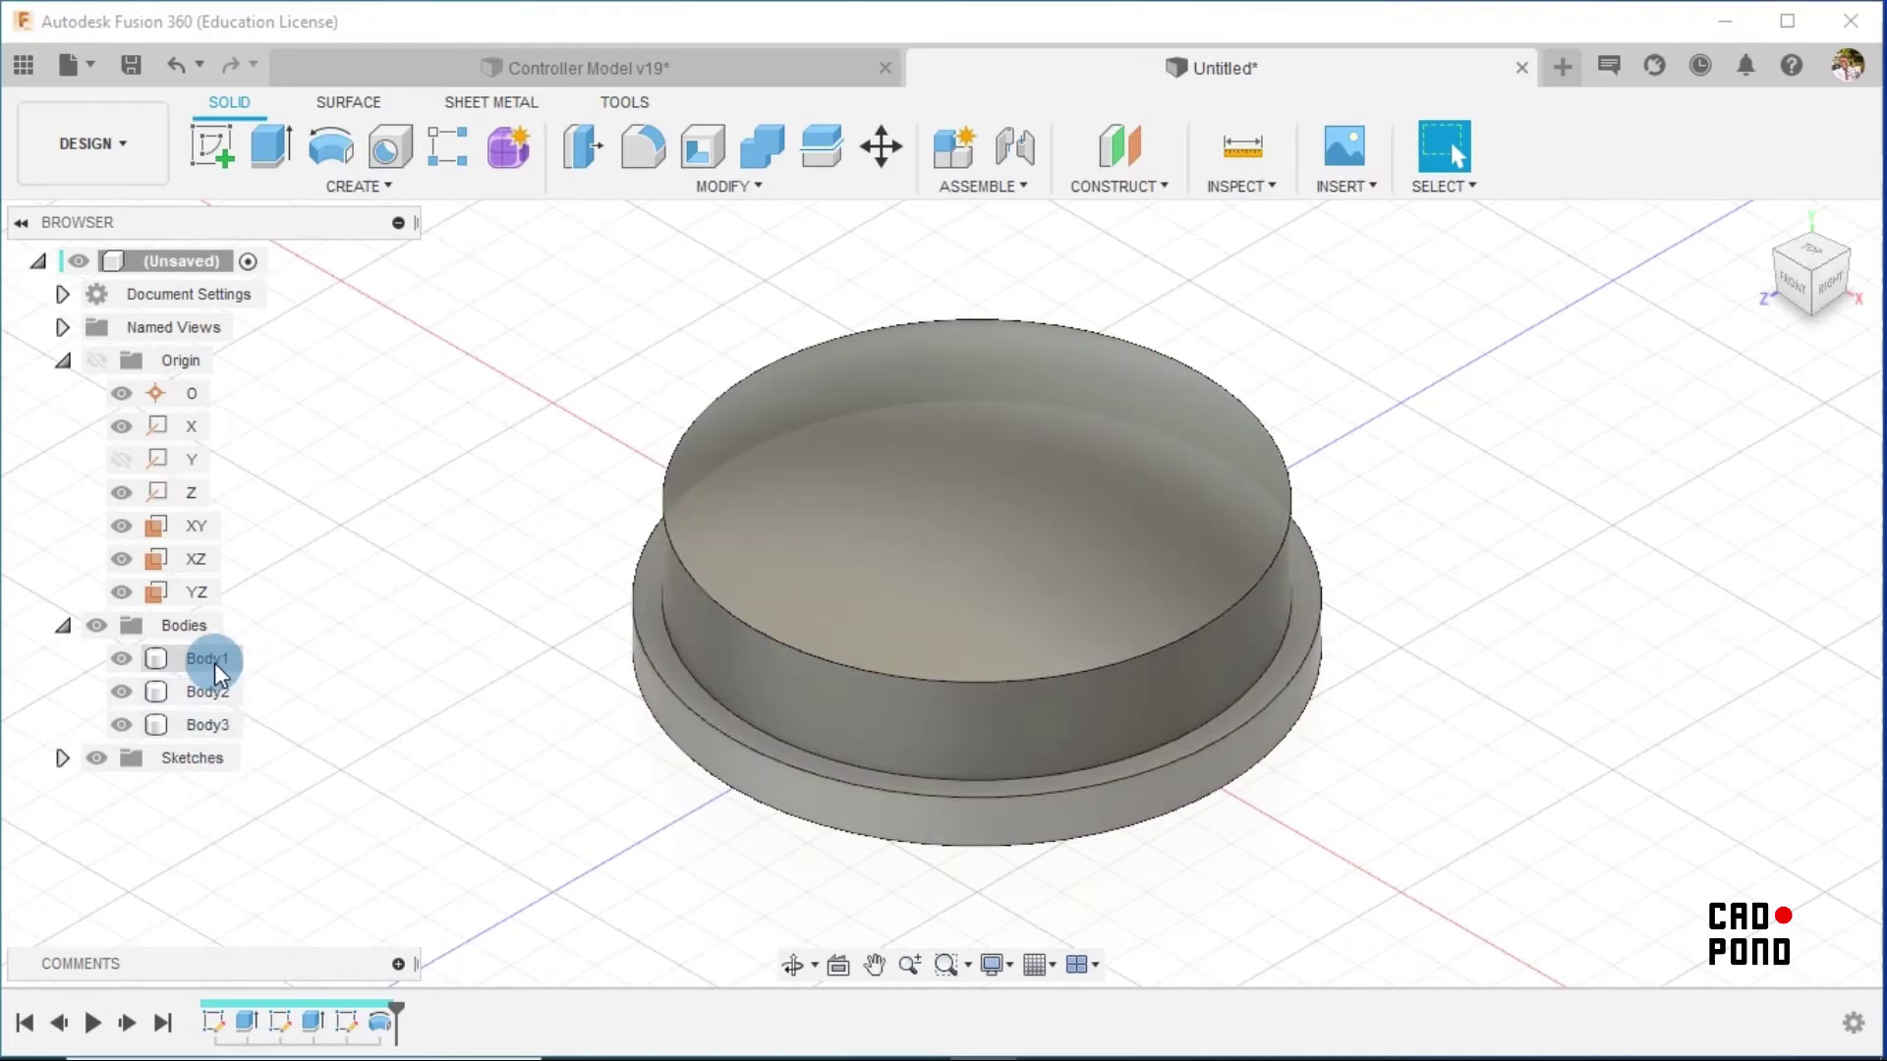
left_click(1081, 557)
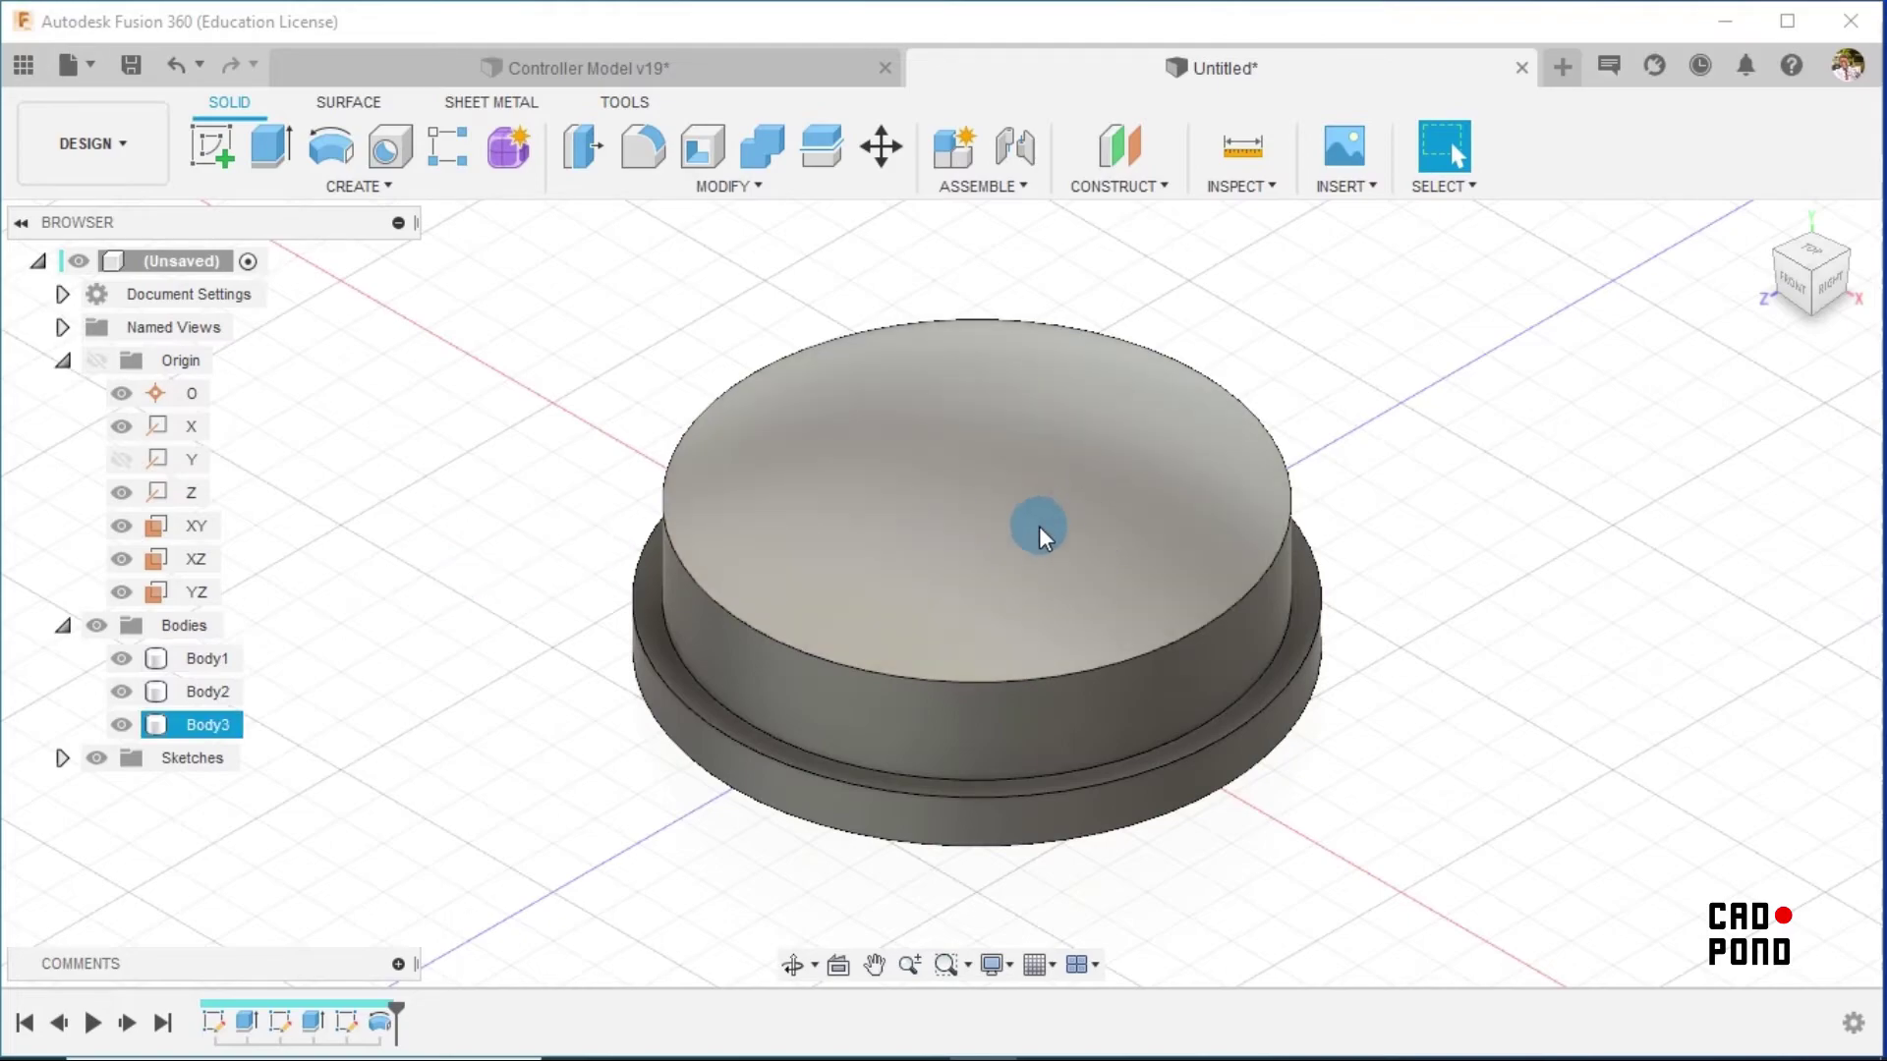
left_click(965, 538)
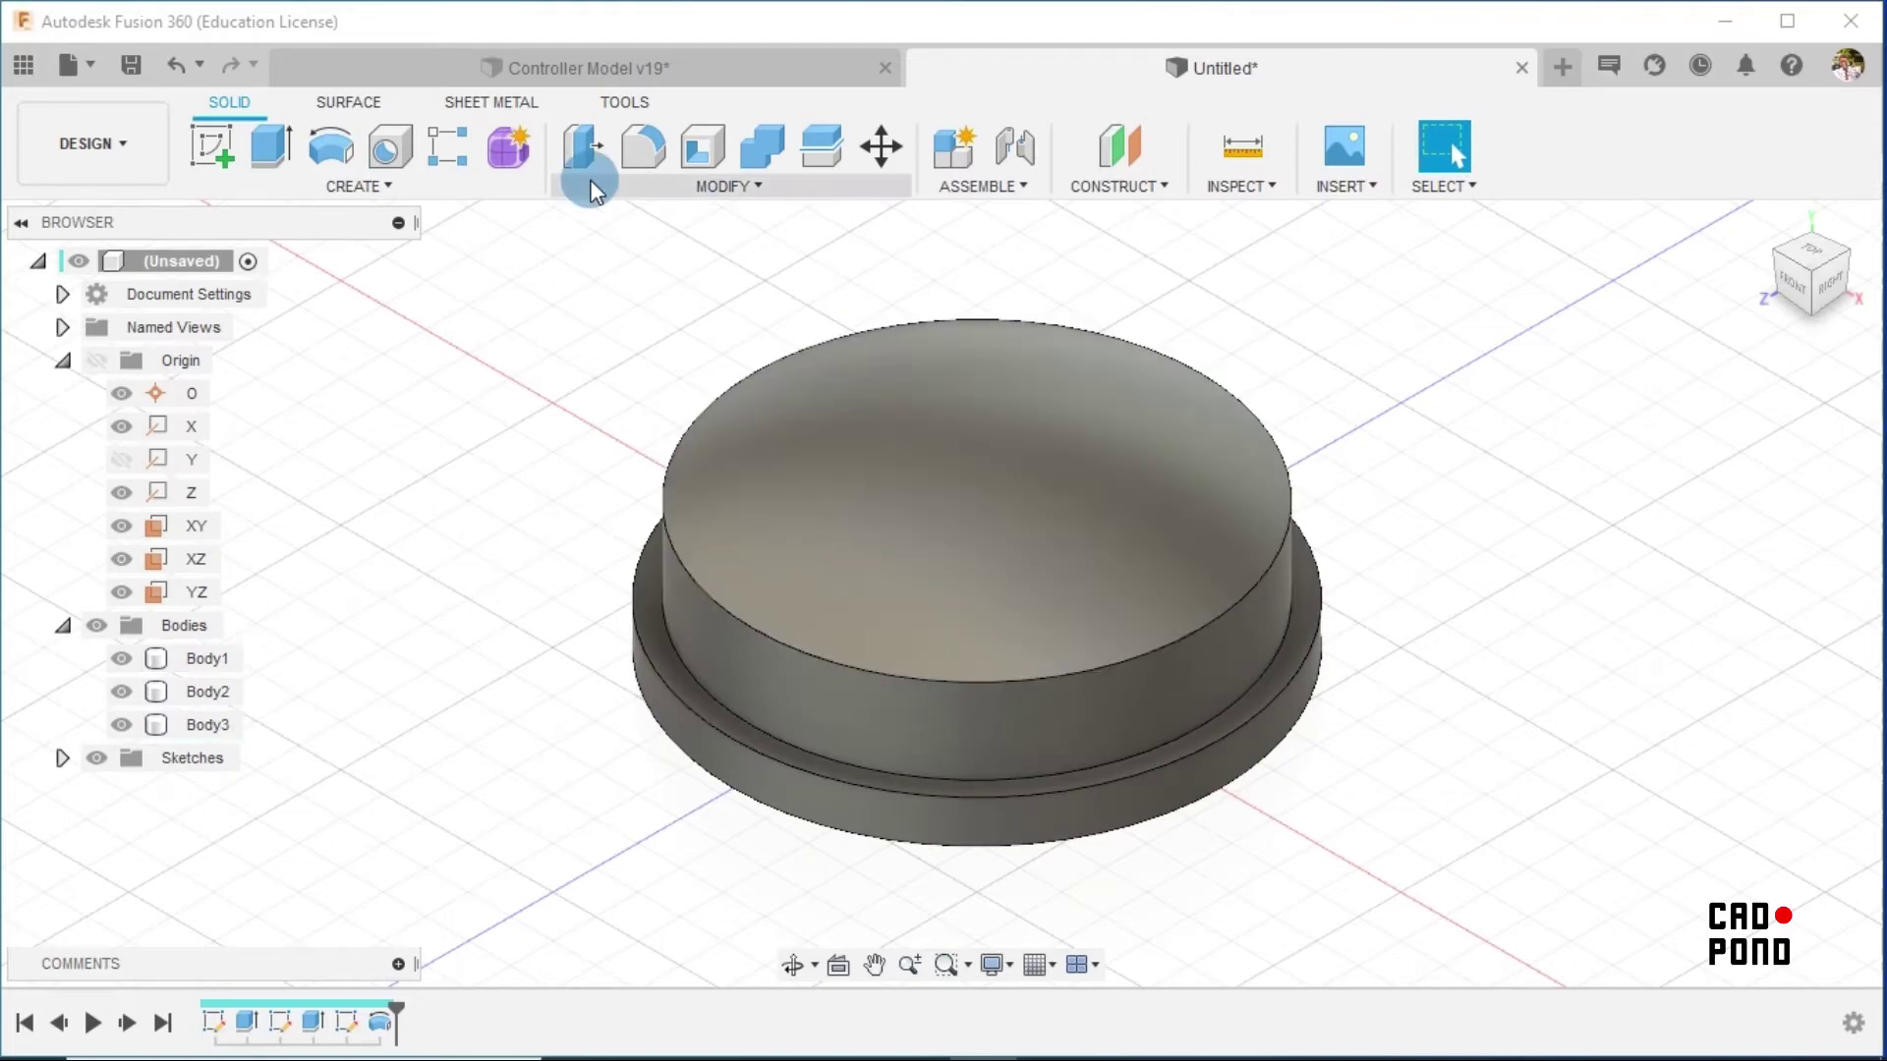
Combine with Cut: target cap Body3, tool Y Body2, Keep Tools ticked
left_click(762, 152)
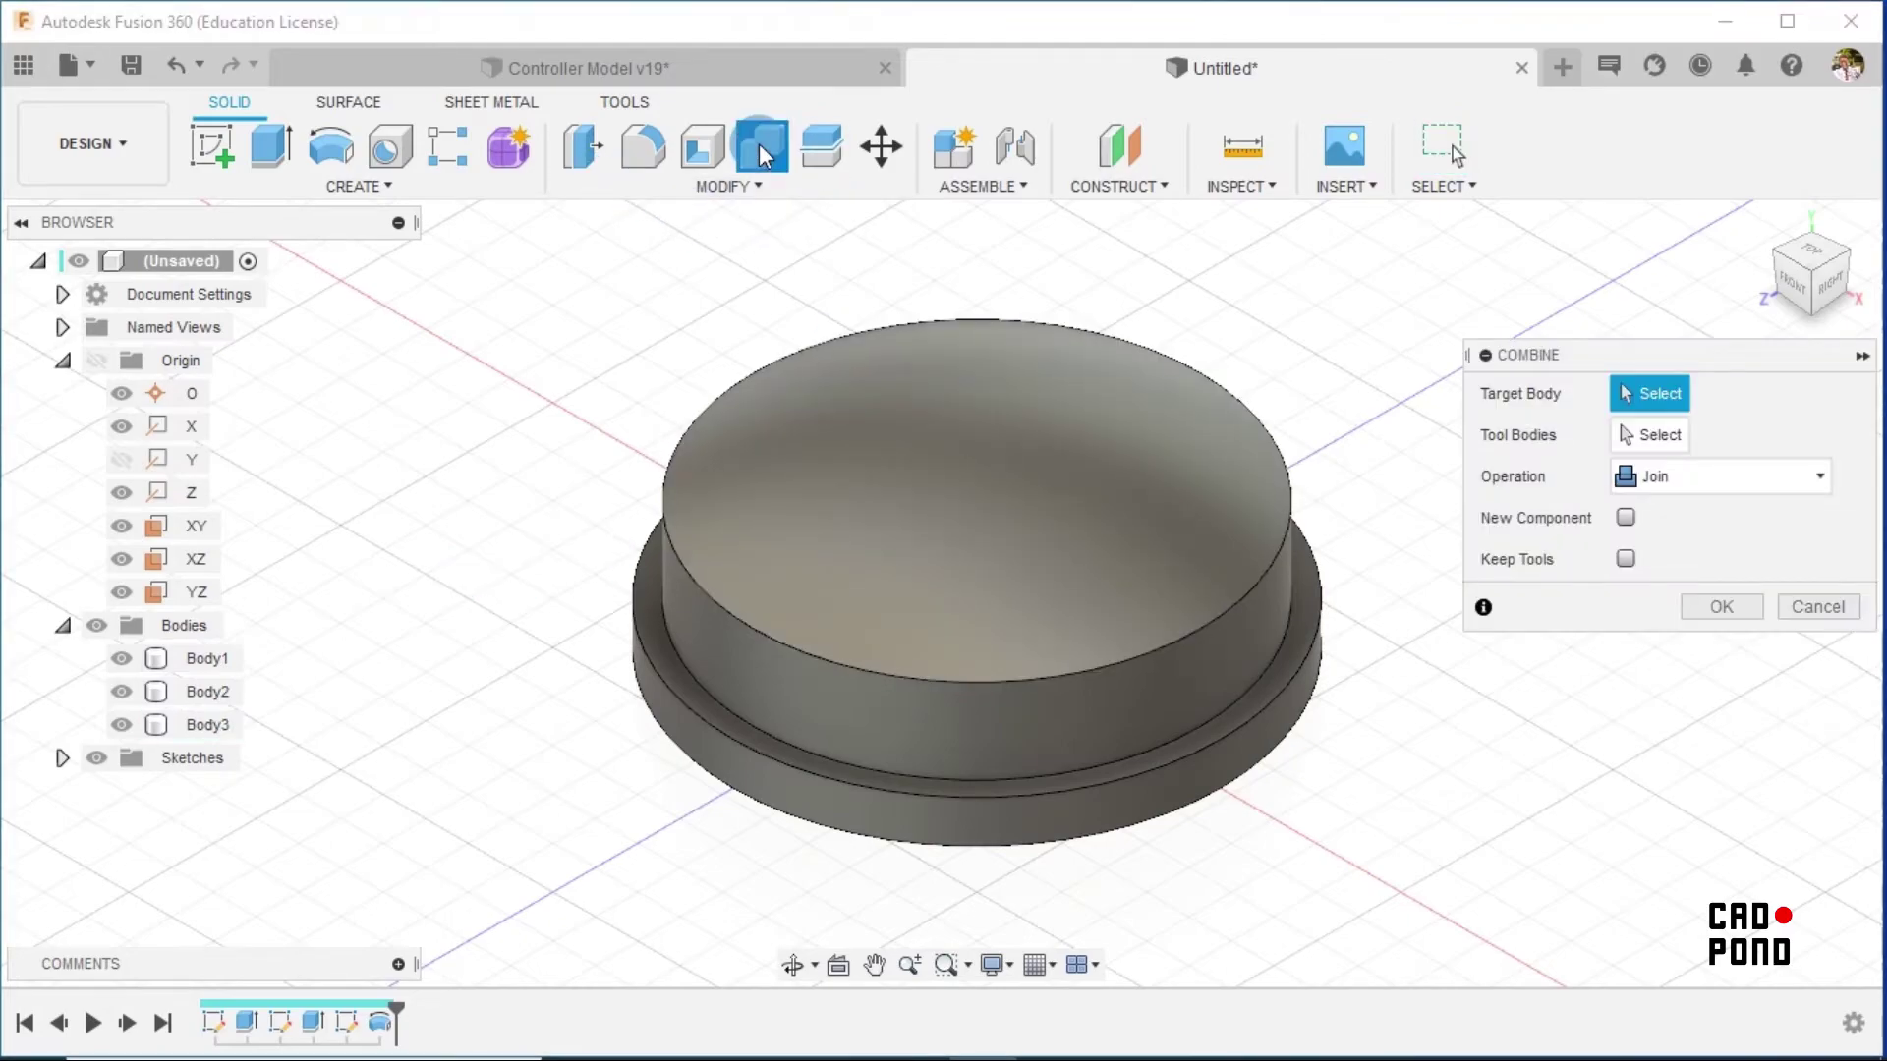
left_click(1673, 476)
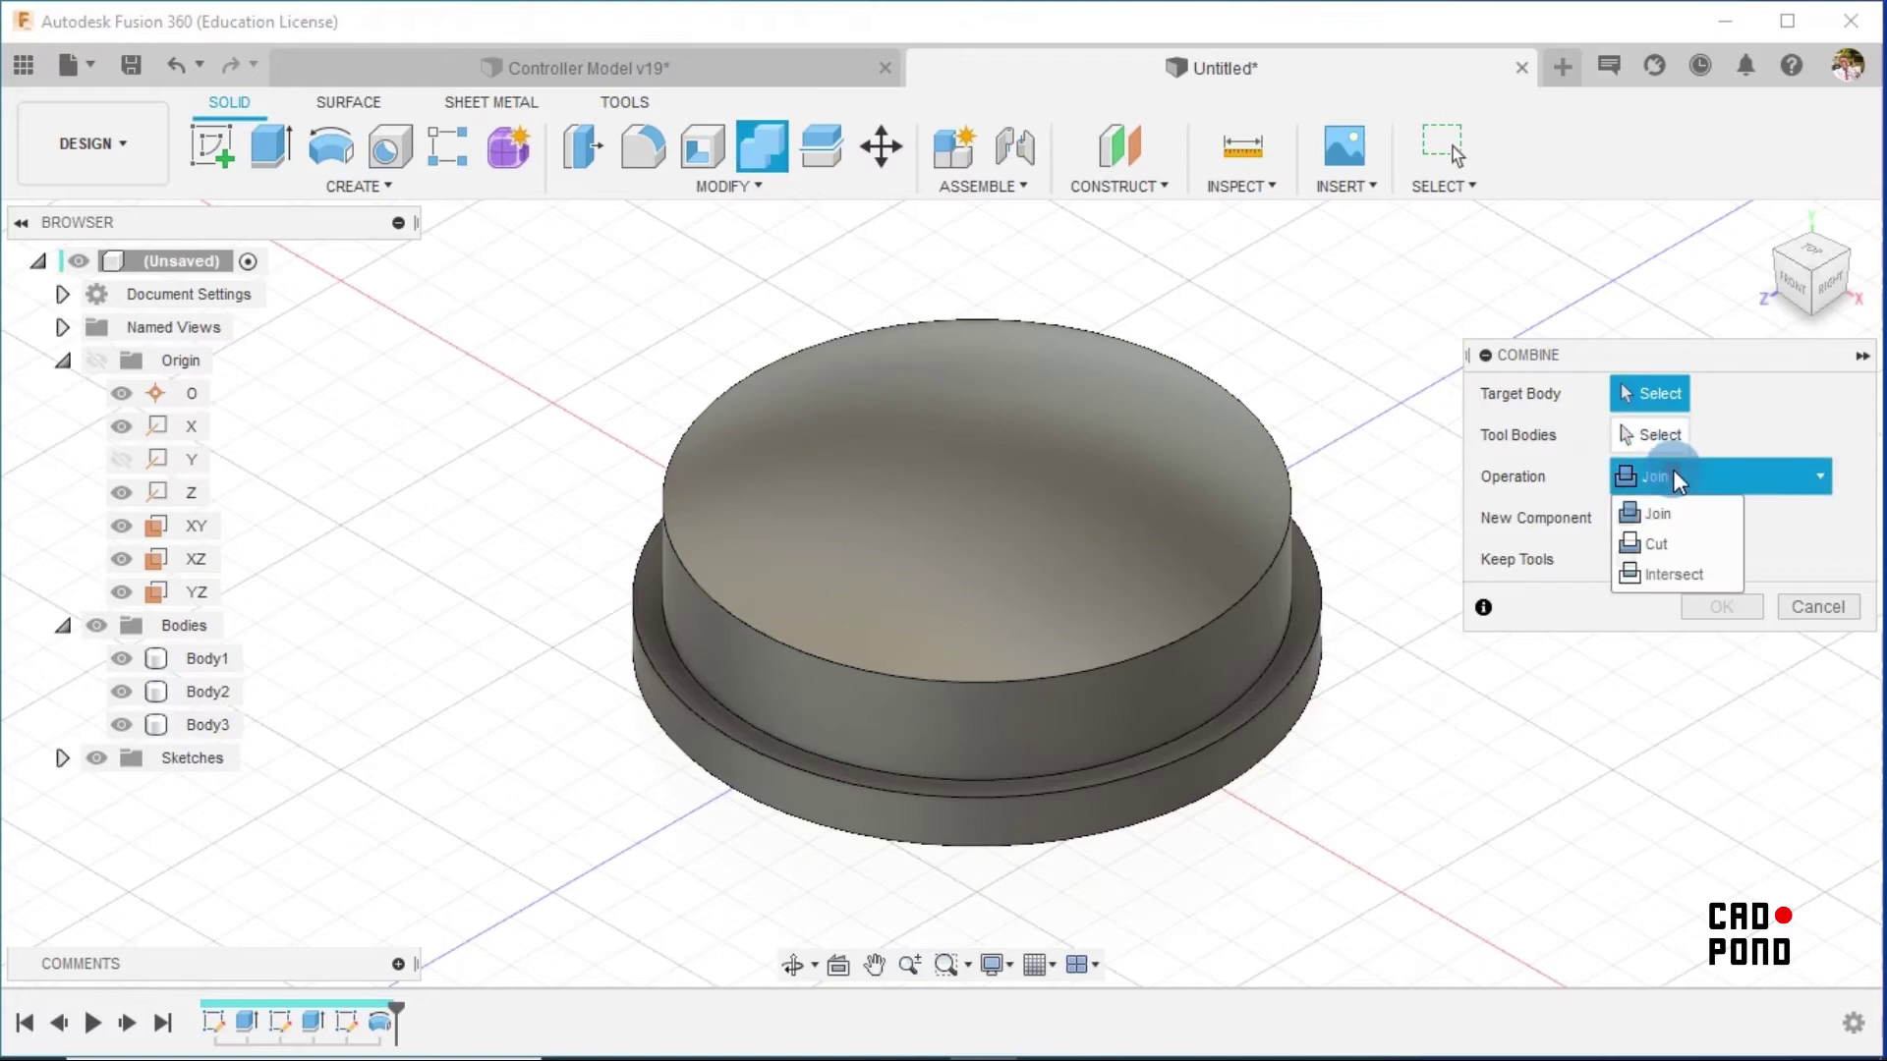
left_click(1648, 546)
left_click(1651, 401)
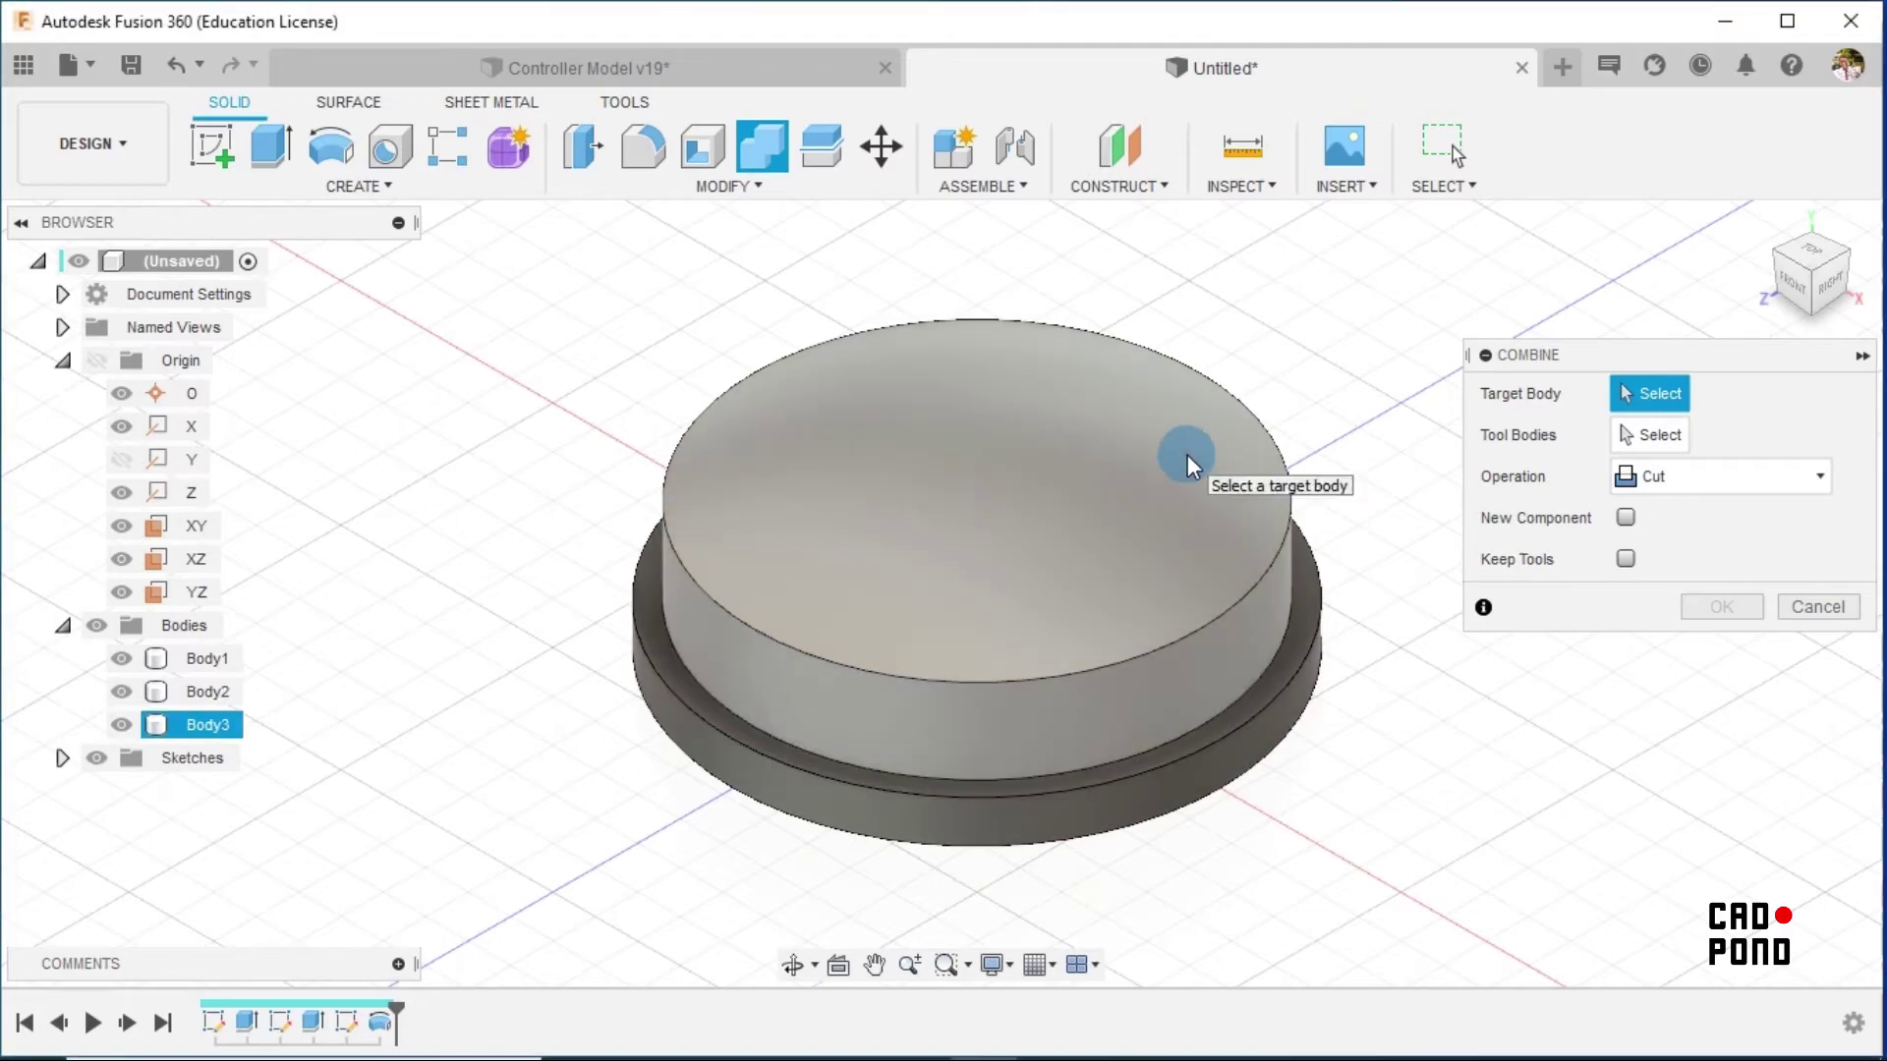
left_click(1187, 454)
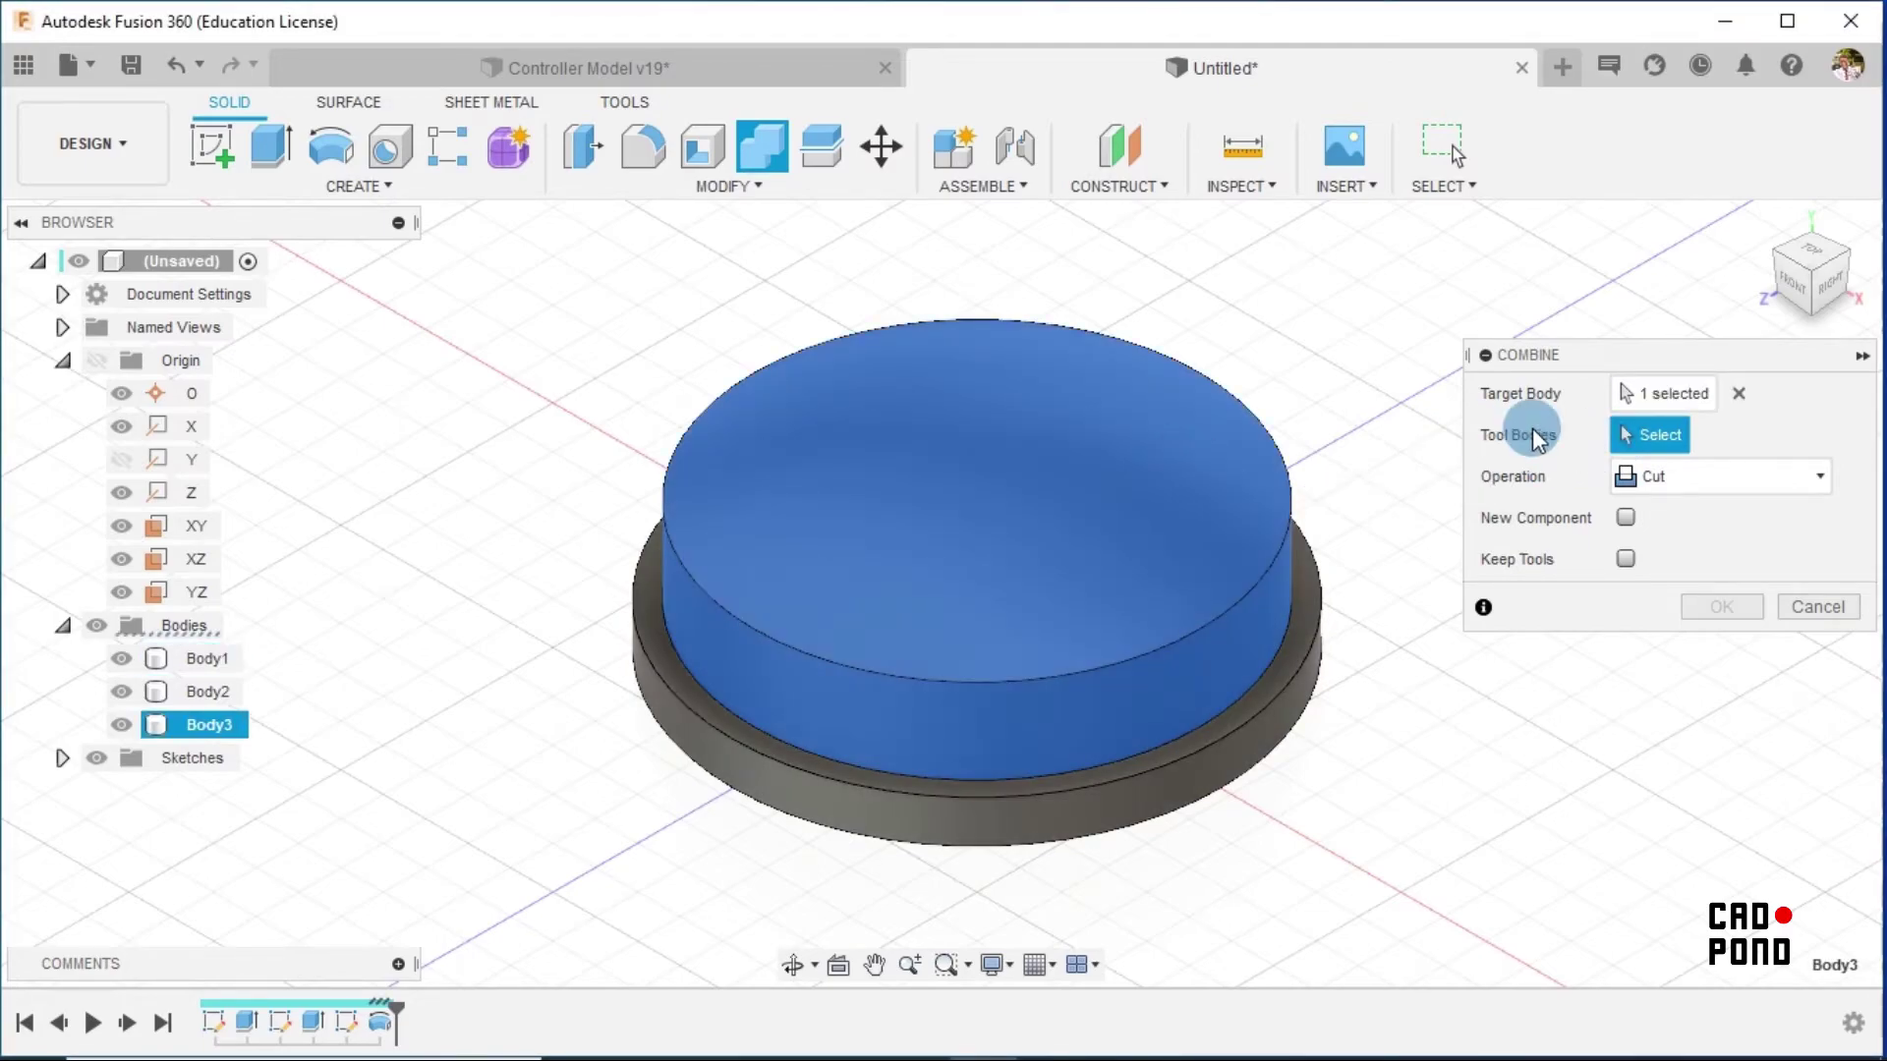
left_click(192, 692)
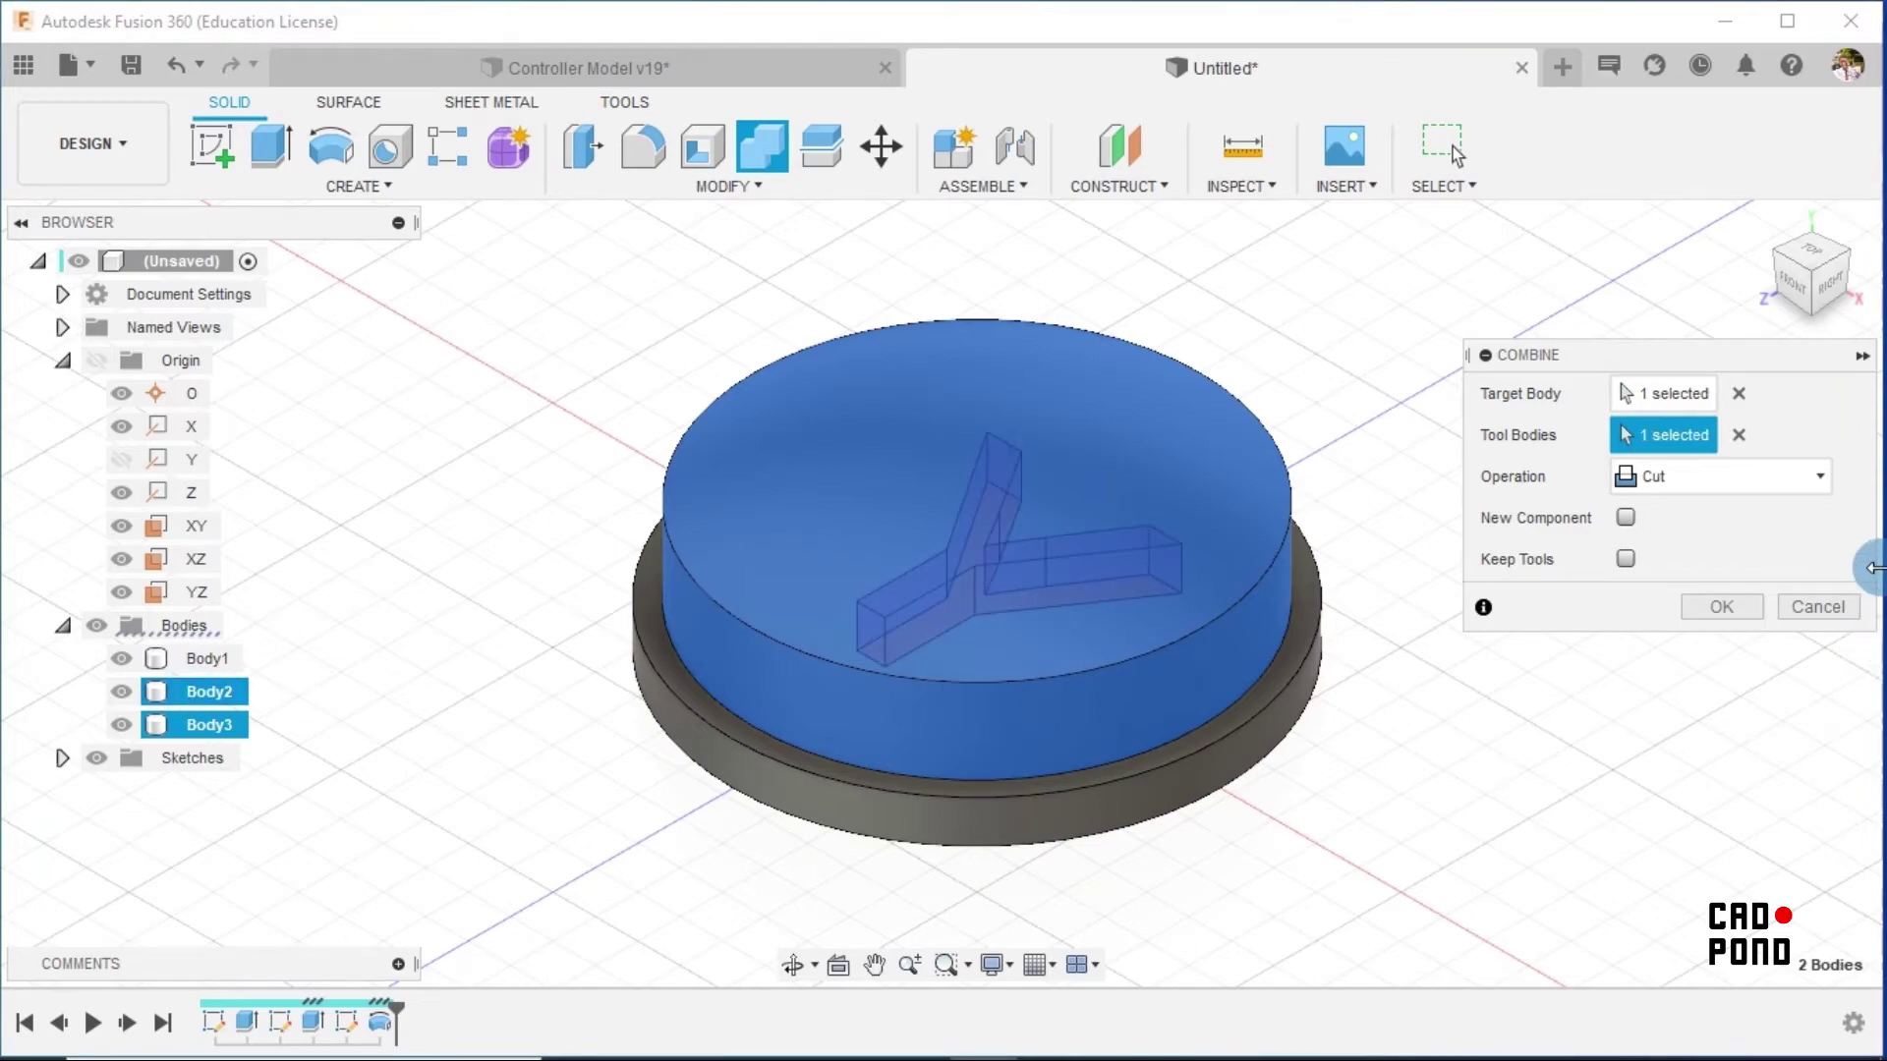
left_click(1623, 559)
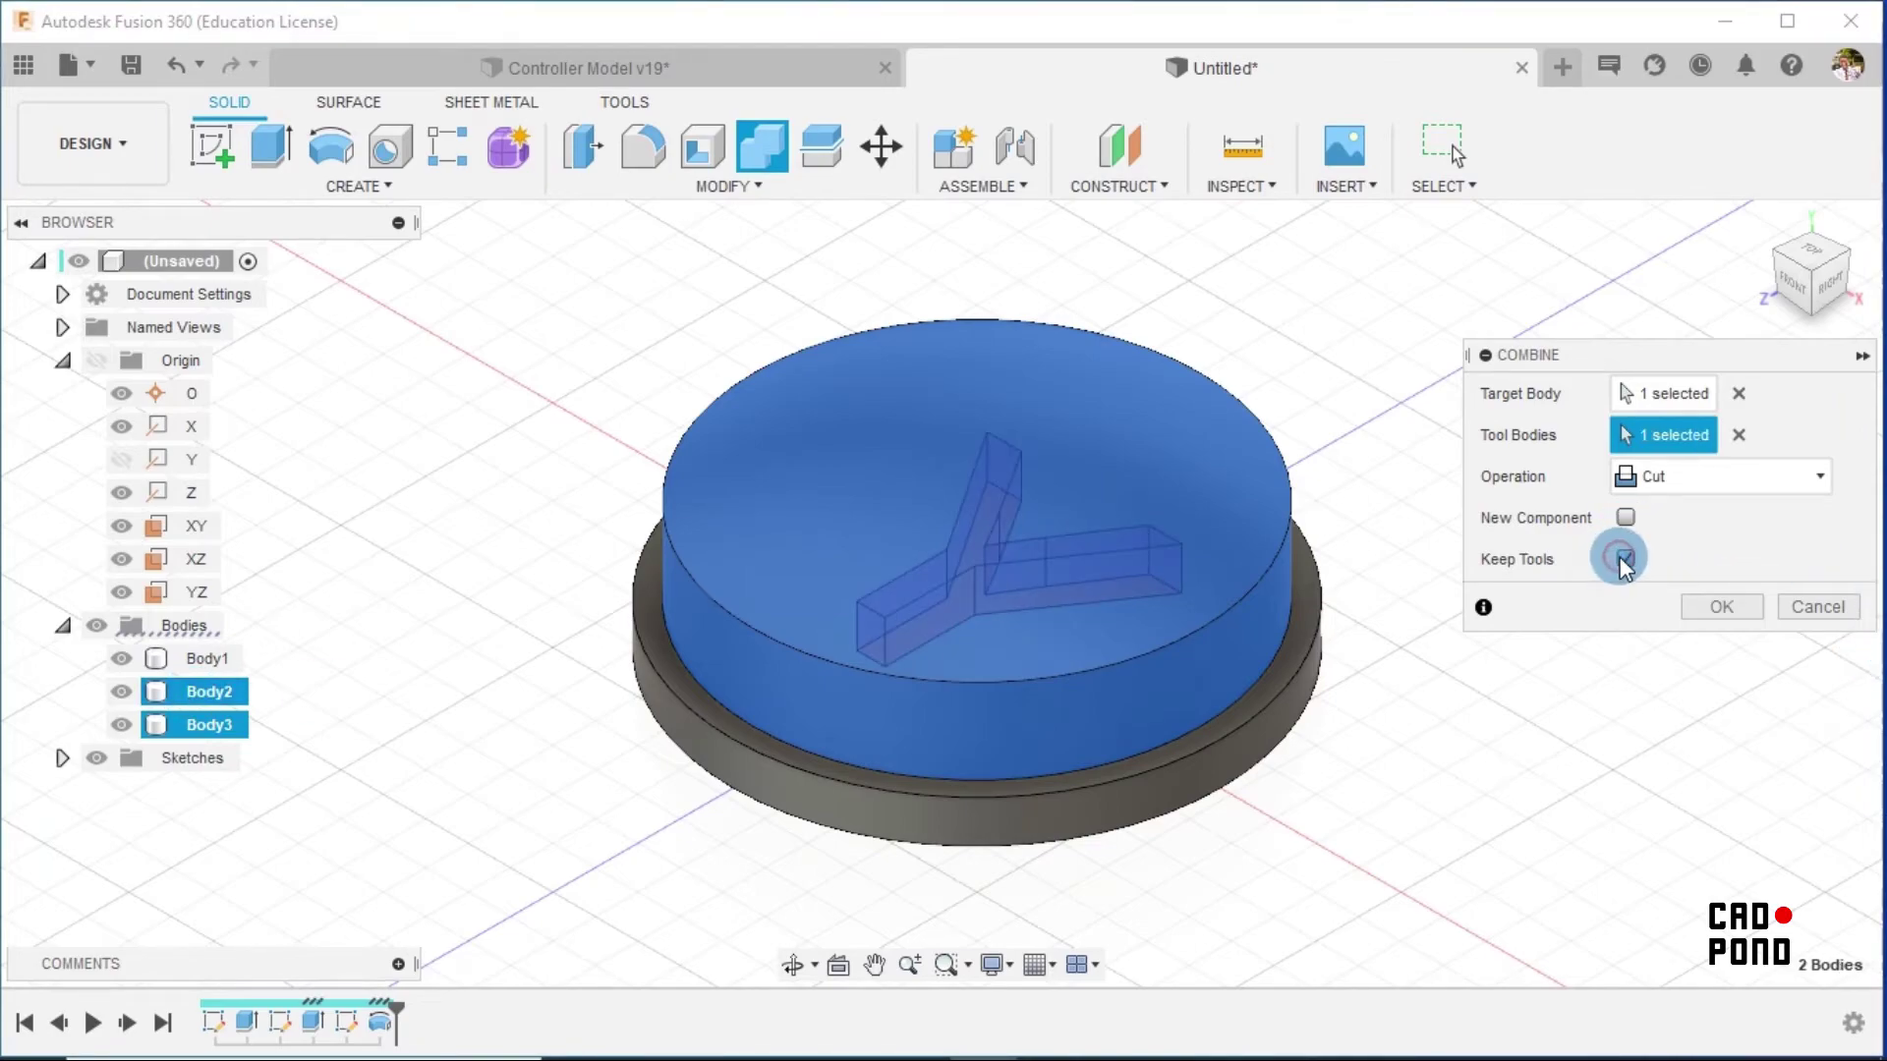
left_click(1714, 607)
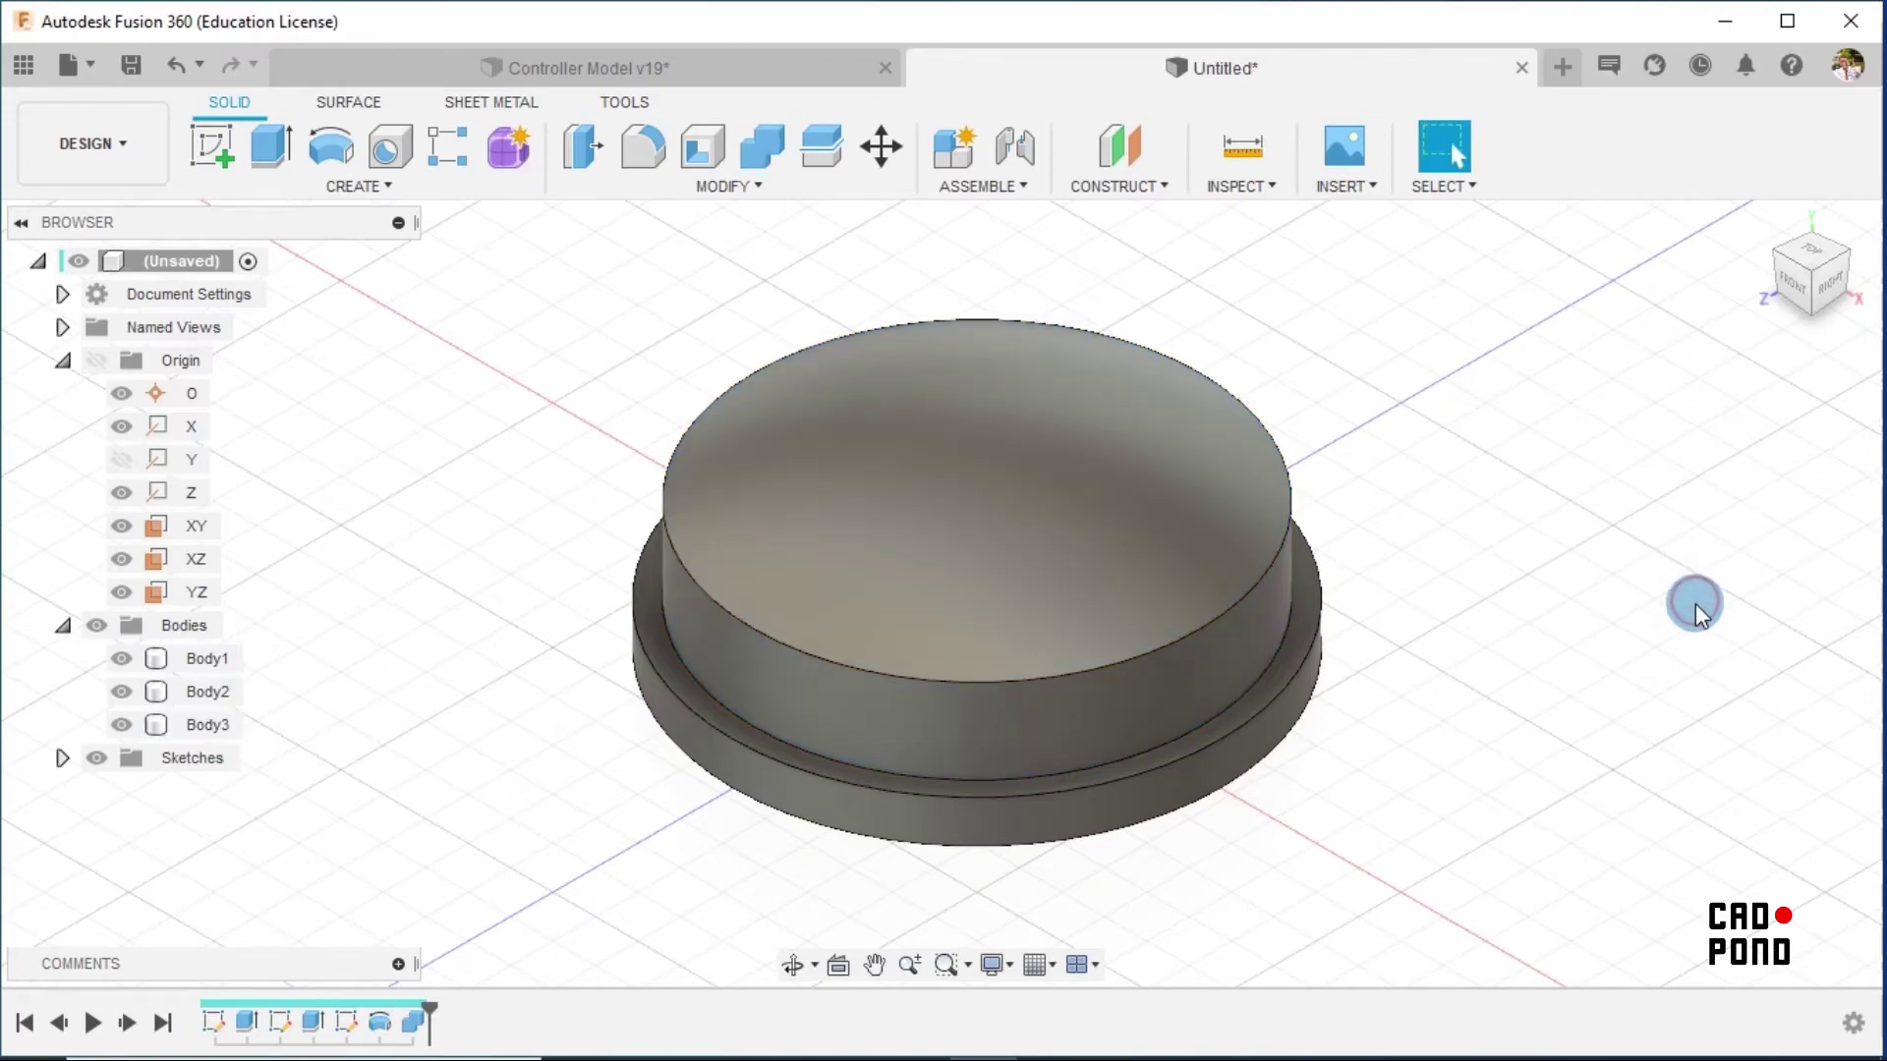
left_click(120, 658)
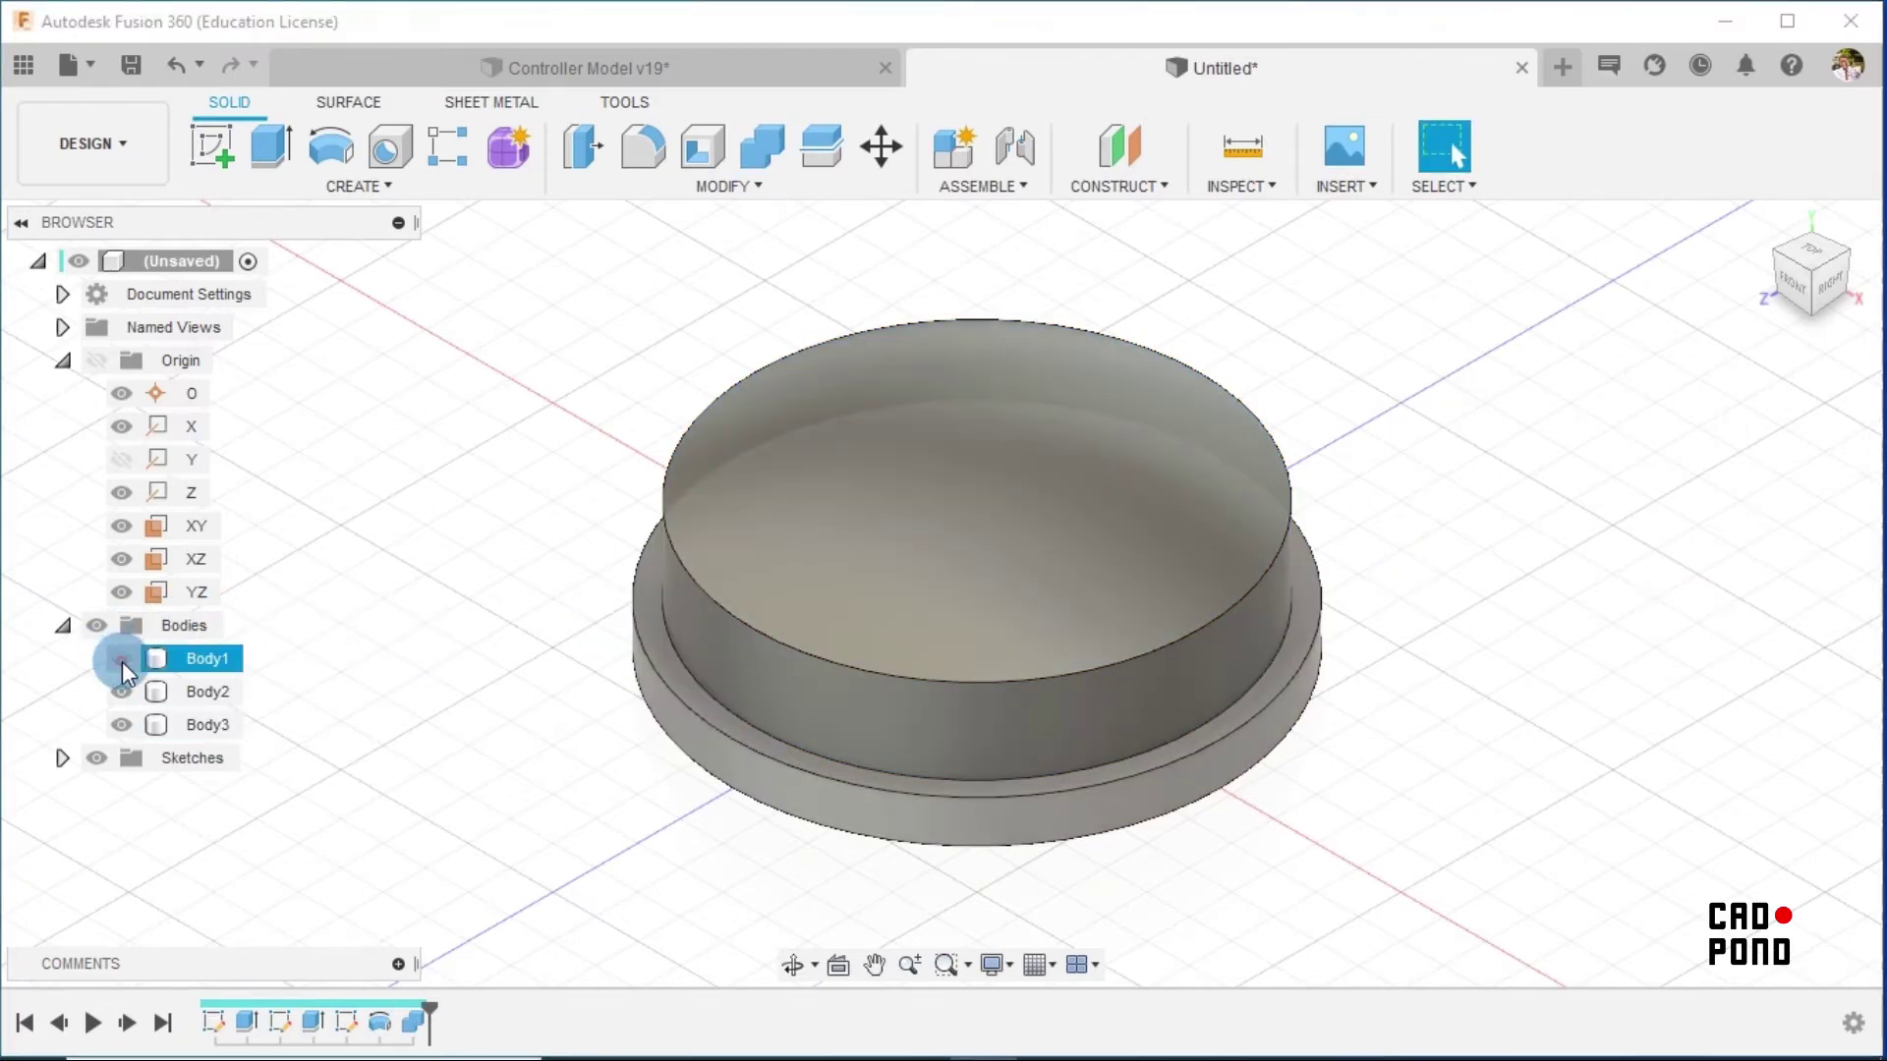
left_click(121, 692)
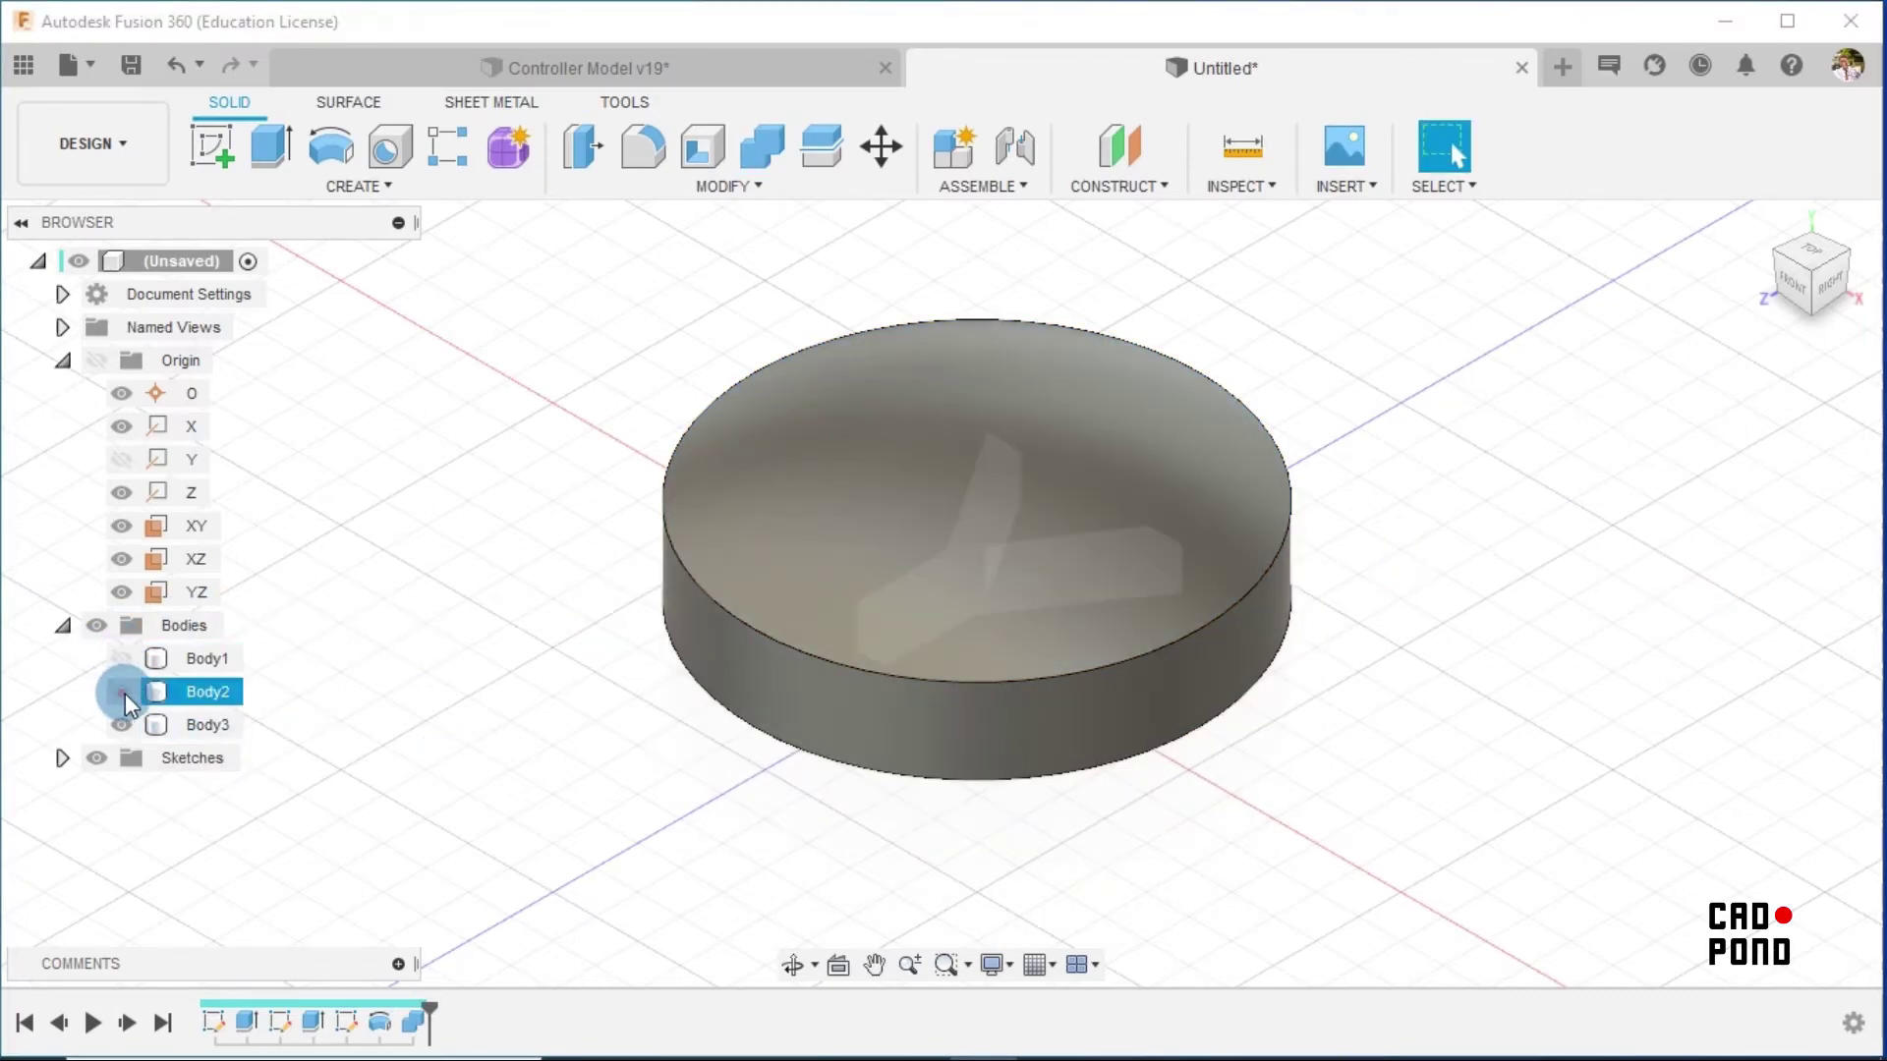
middle_click_drag(1413, 747, 1082, 707, "shift")
left_click(194, 725)
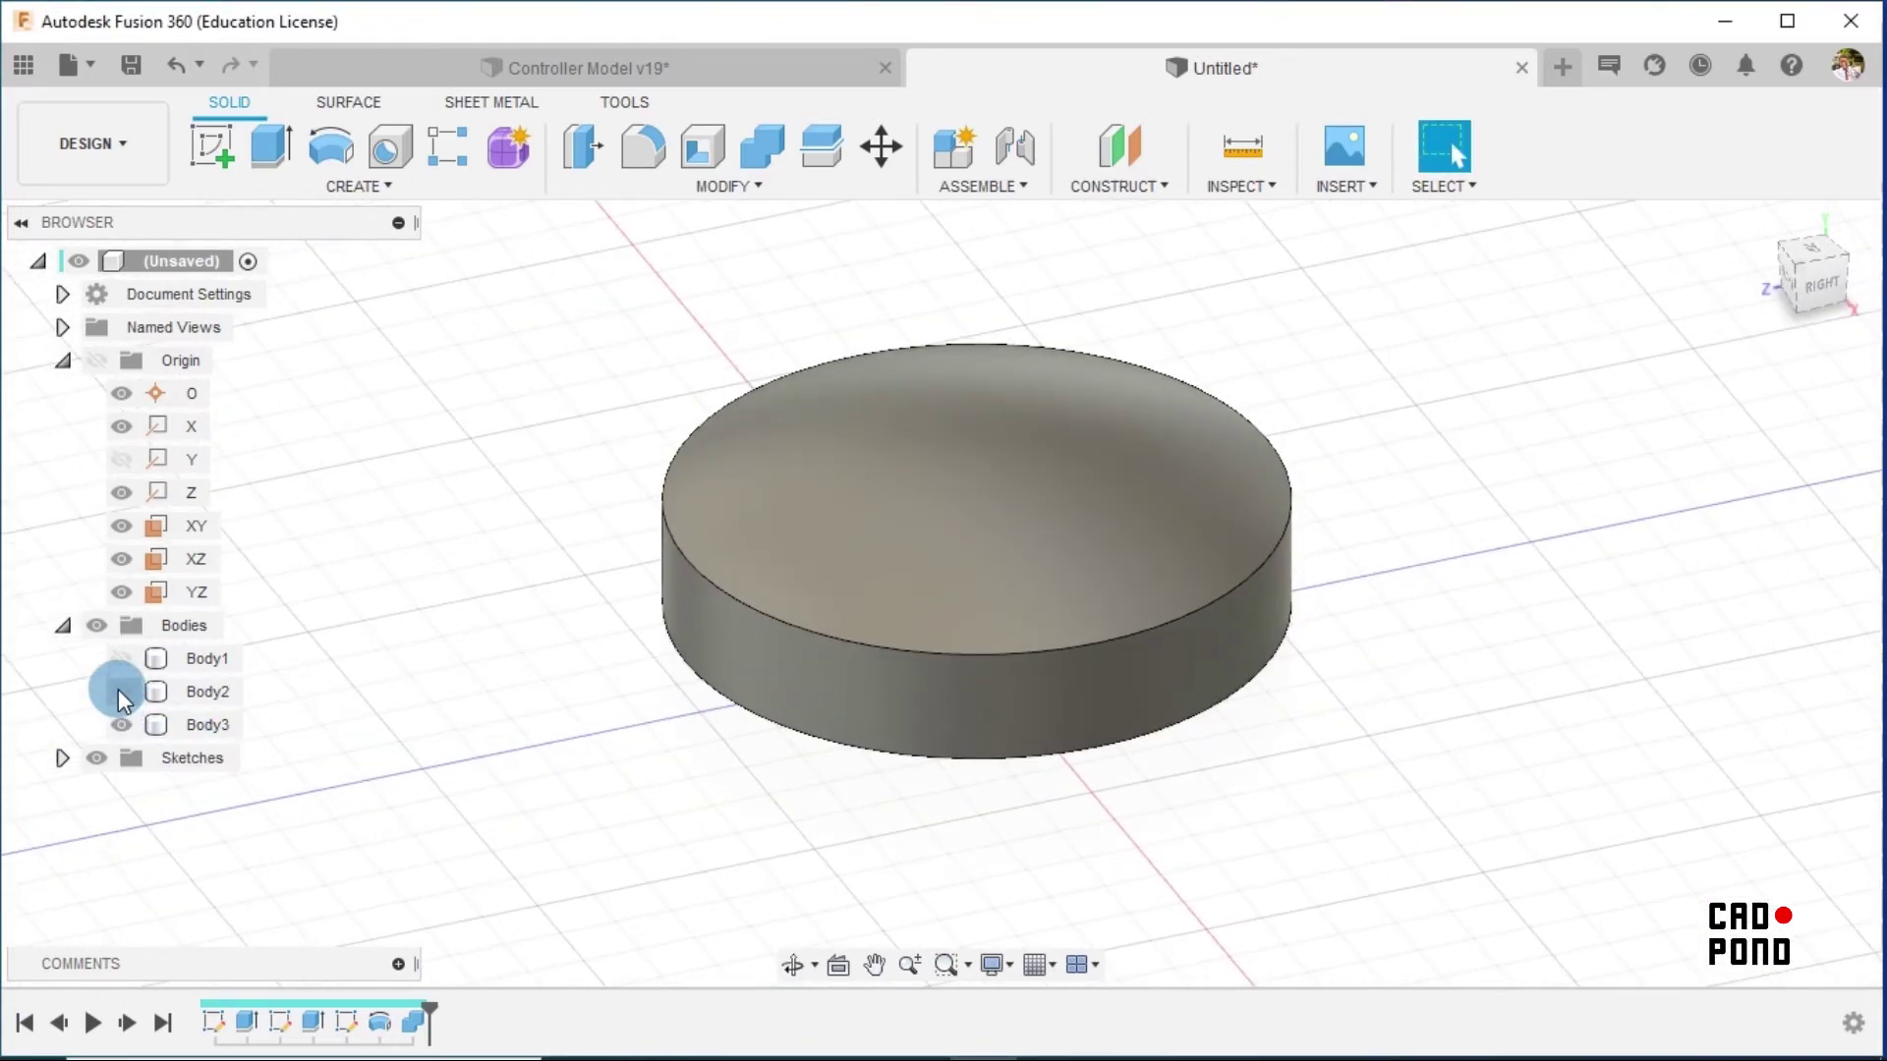
left_click(121, 692)
left_click(121, 658)
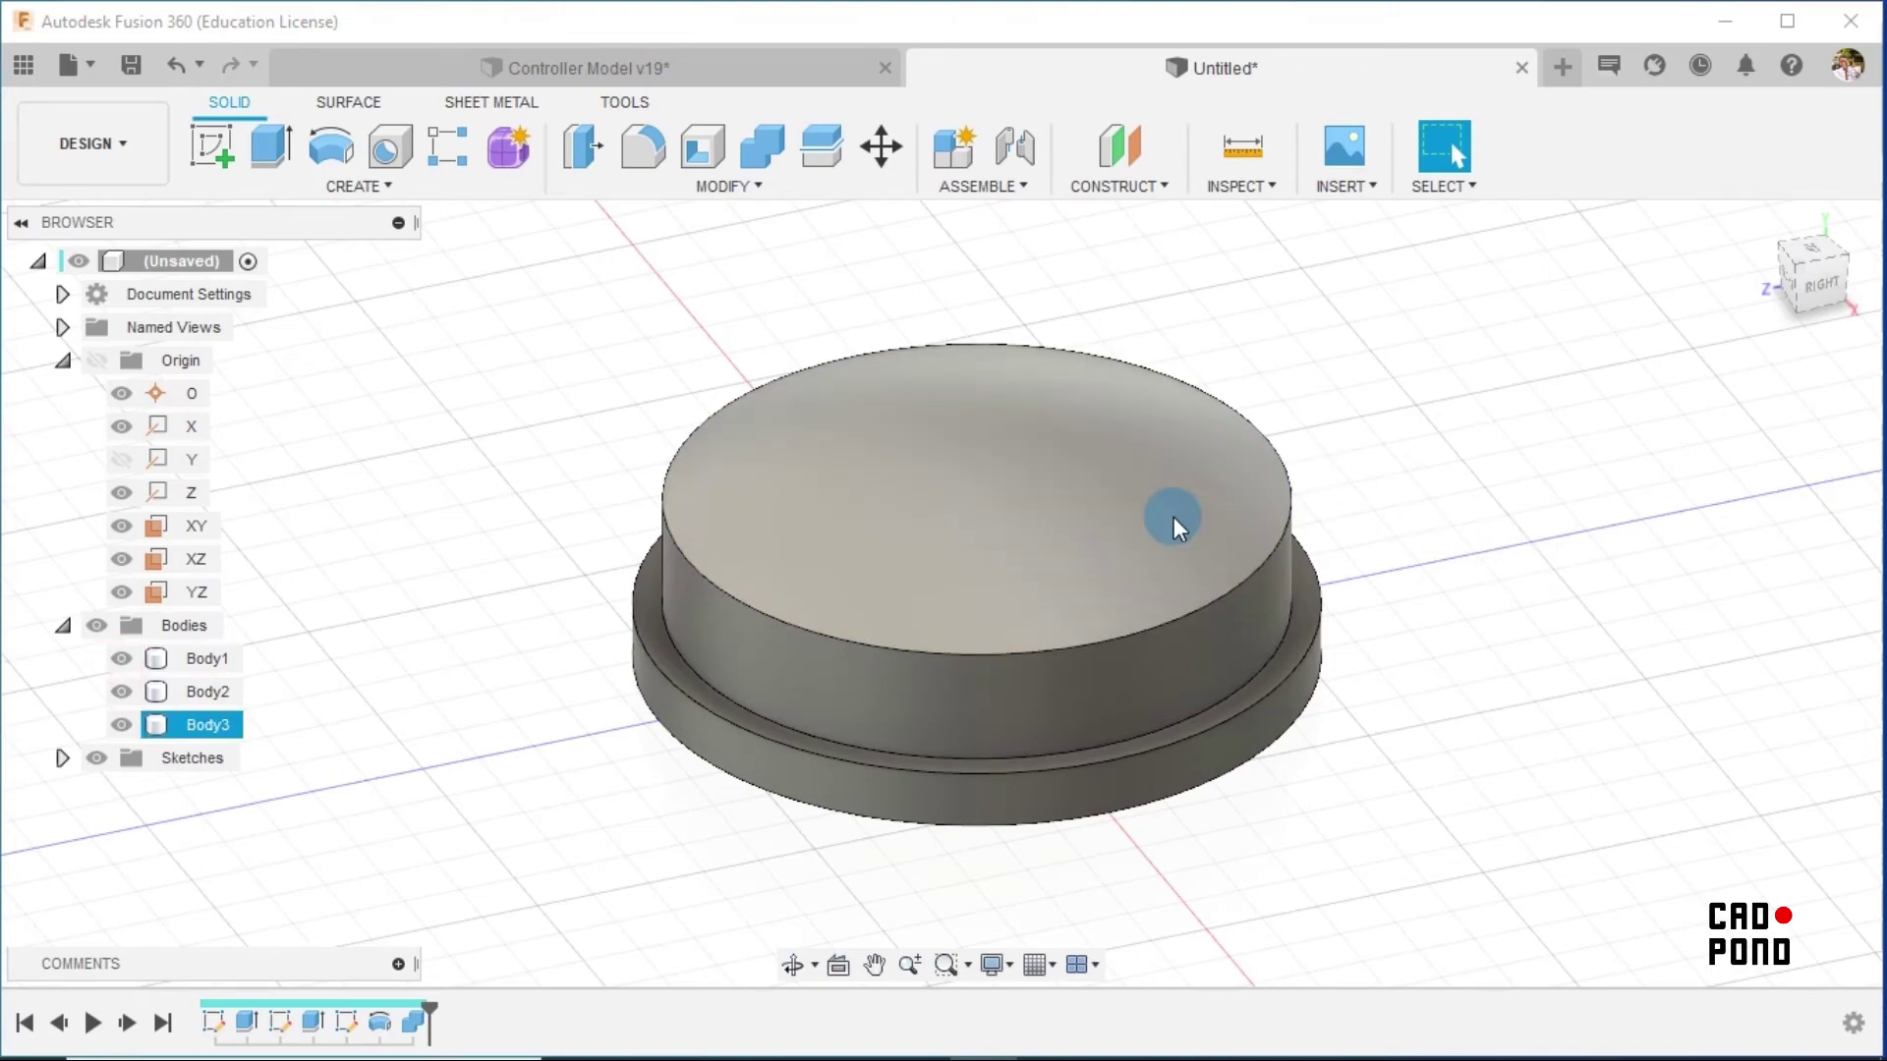
left_click(202, 659)
left_click(202, 724)
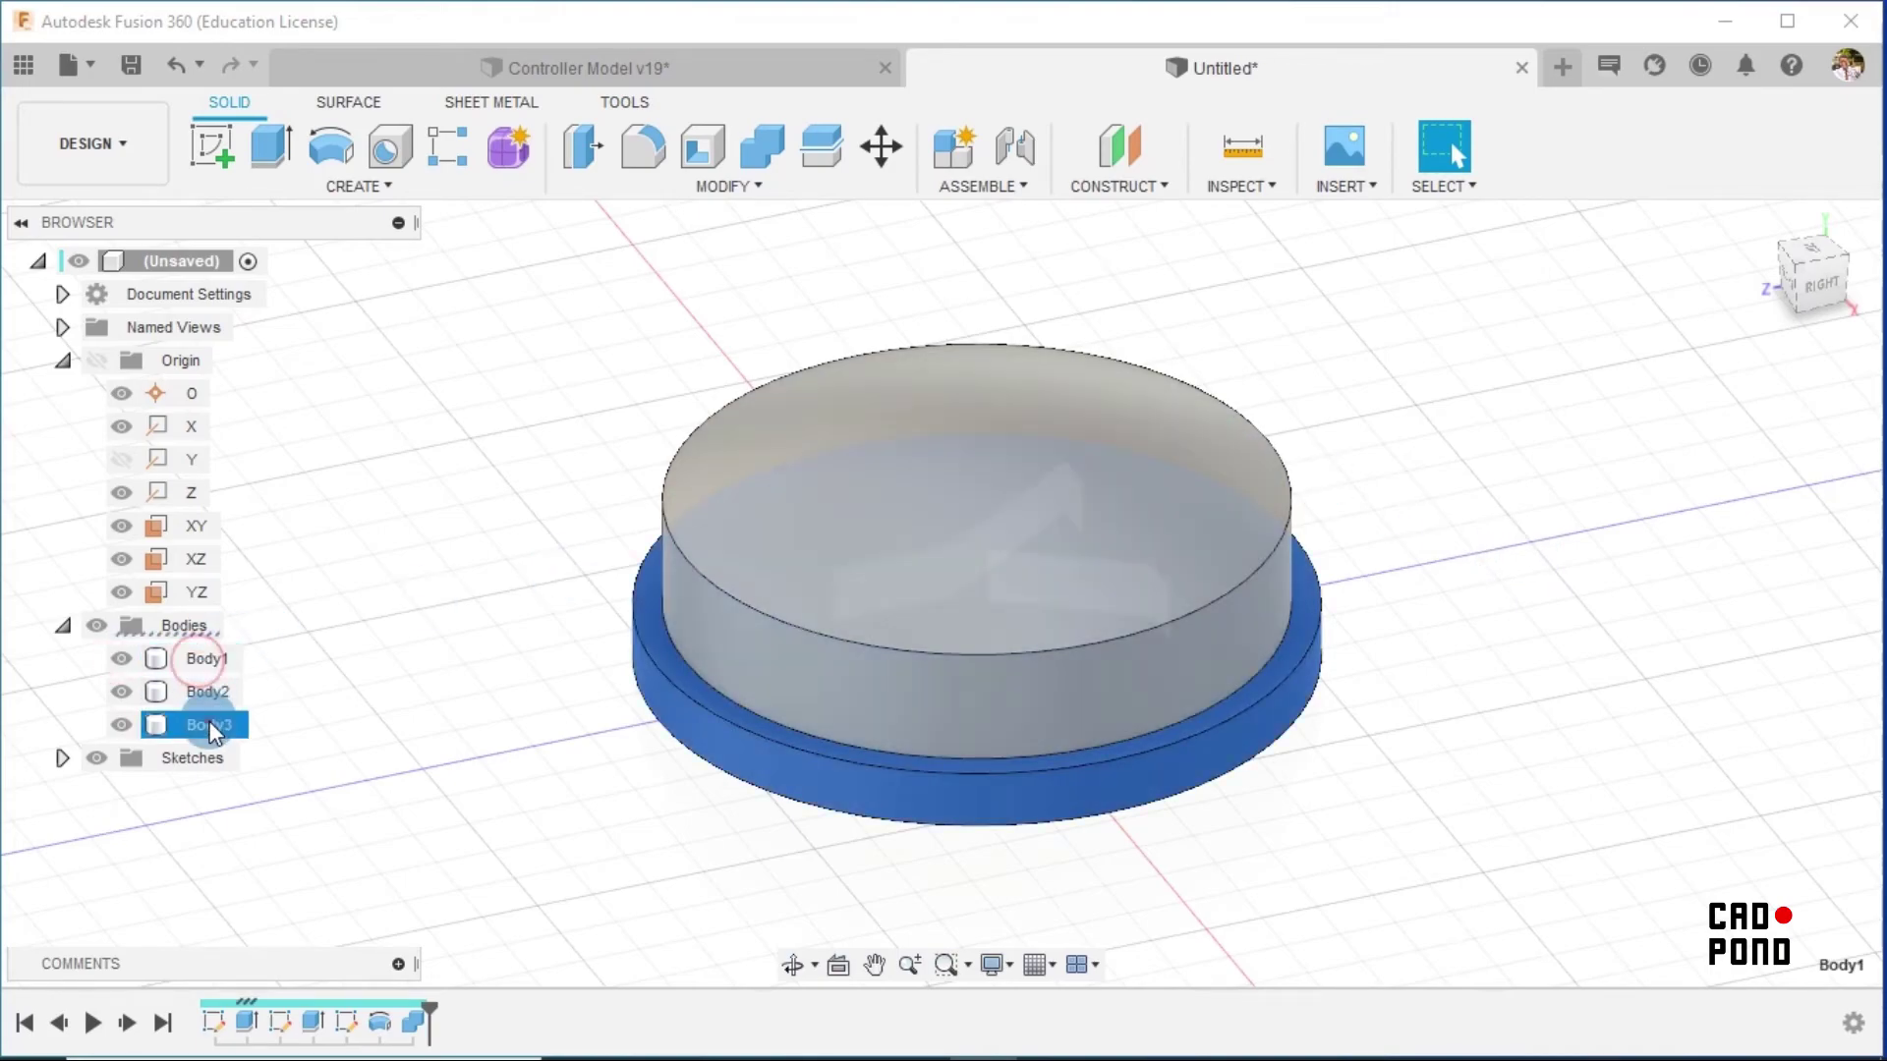
left_click(773, 147)
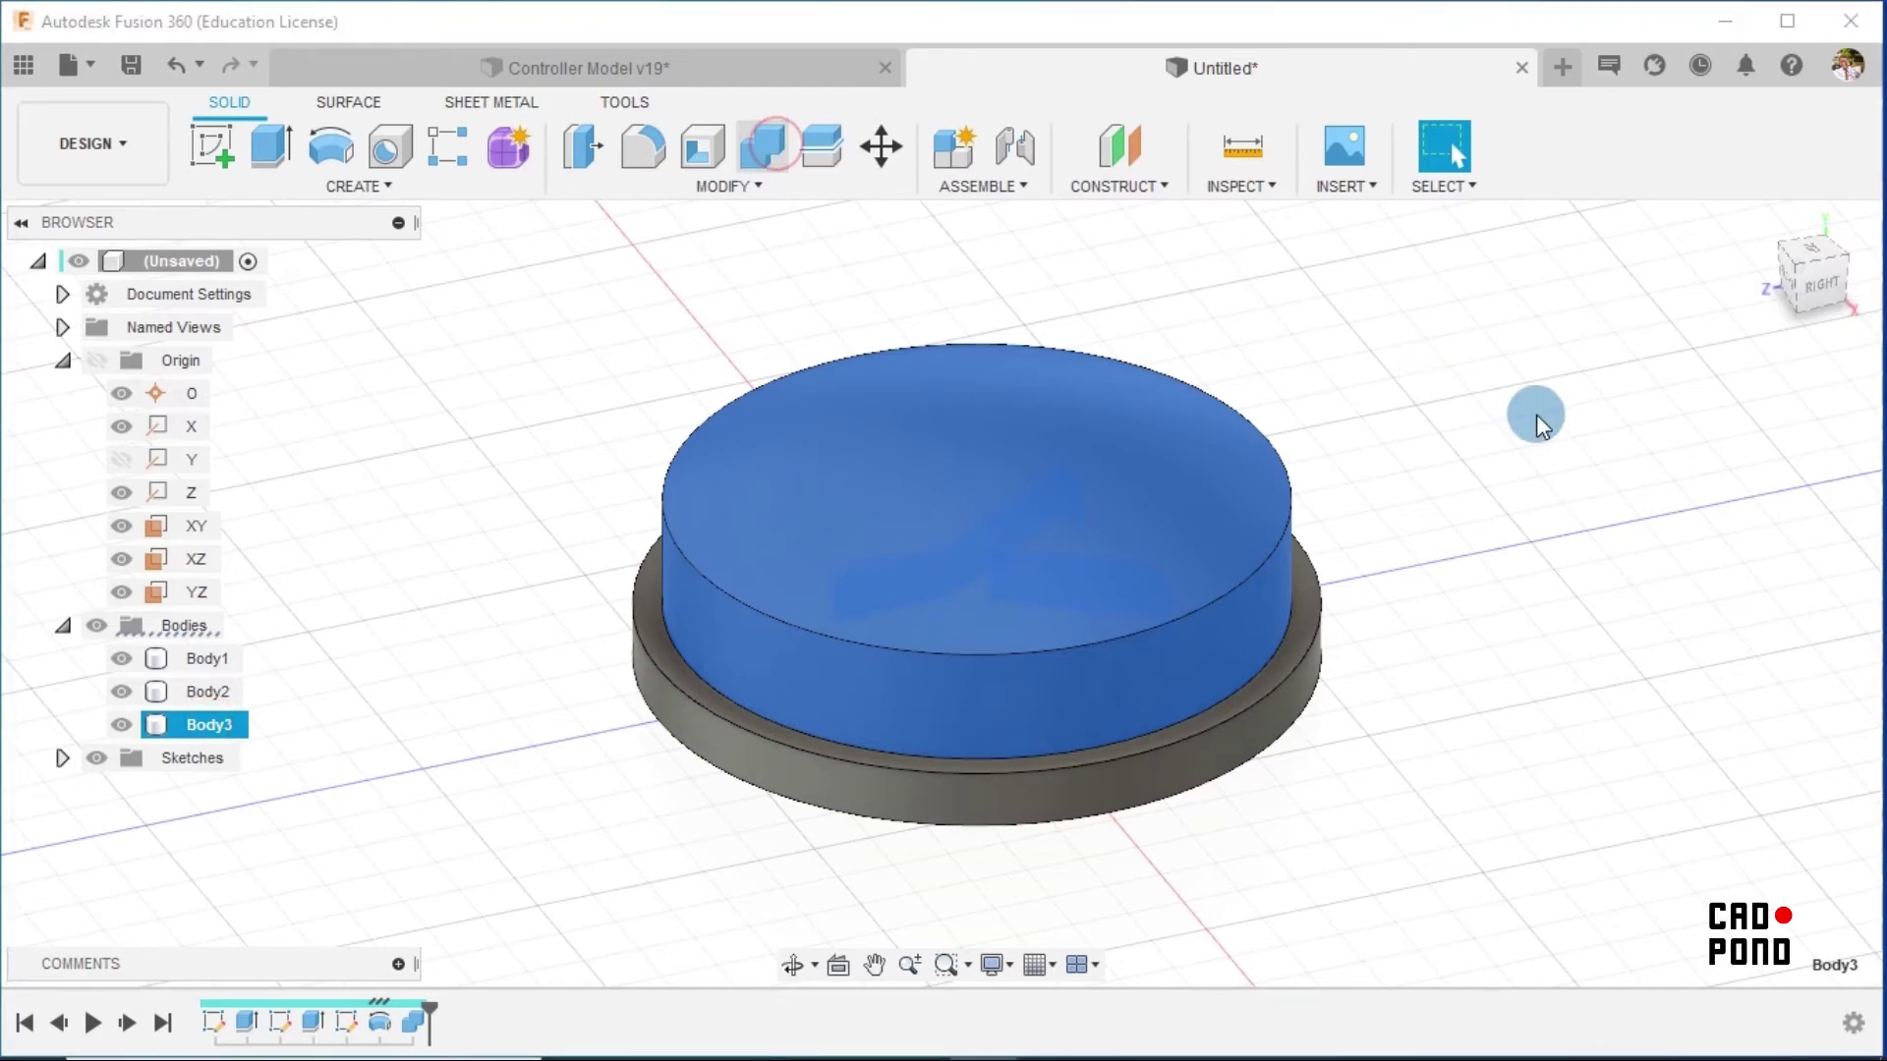
Combine with Join: tool flange disc Body1 into cap Body3, Keep Tools unticked
left_click(1659, 436)
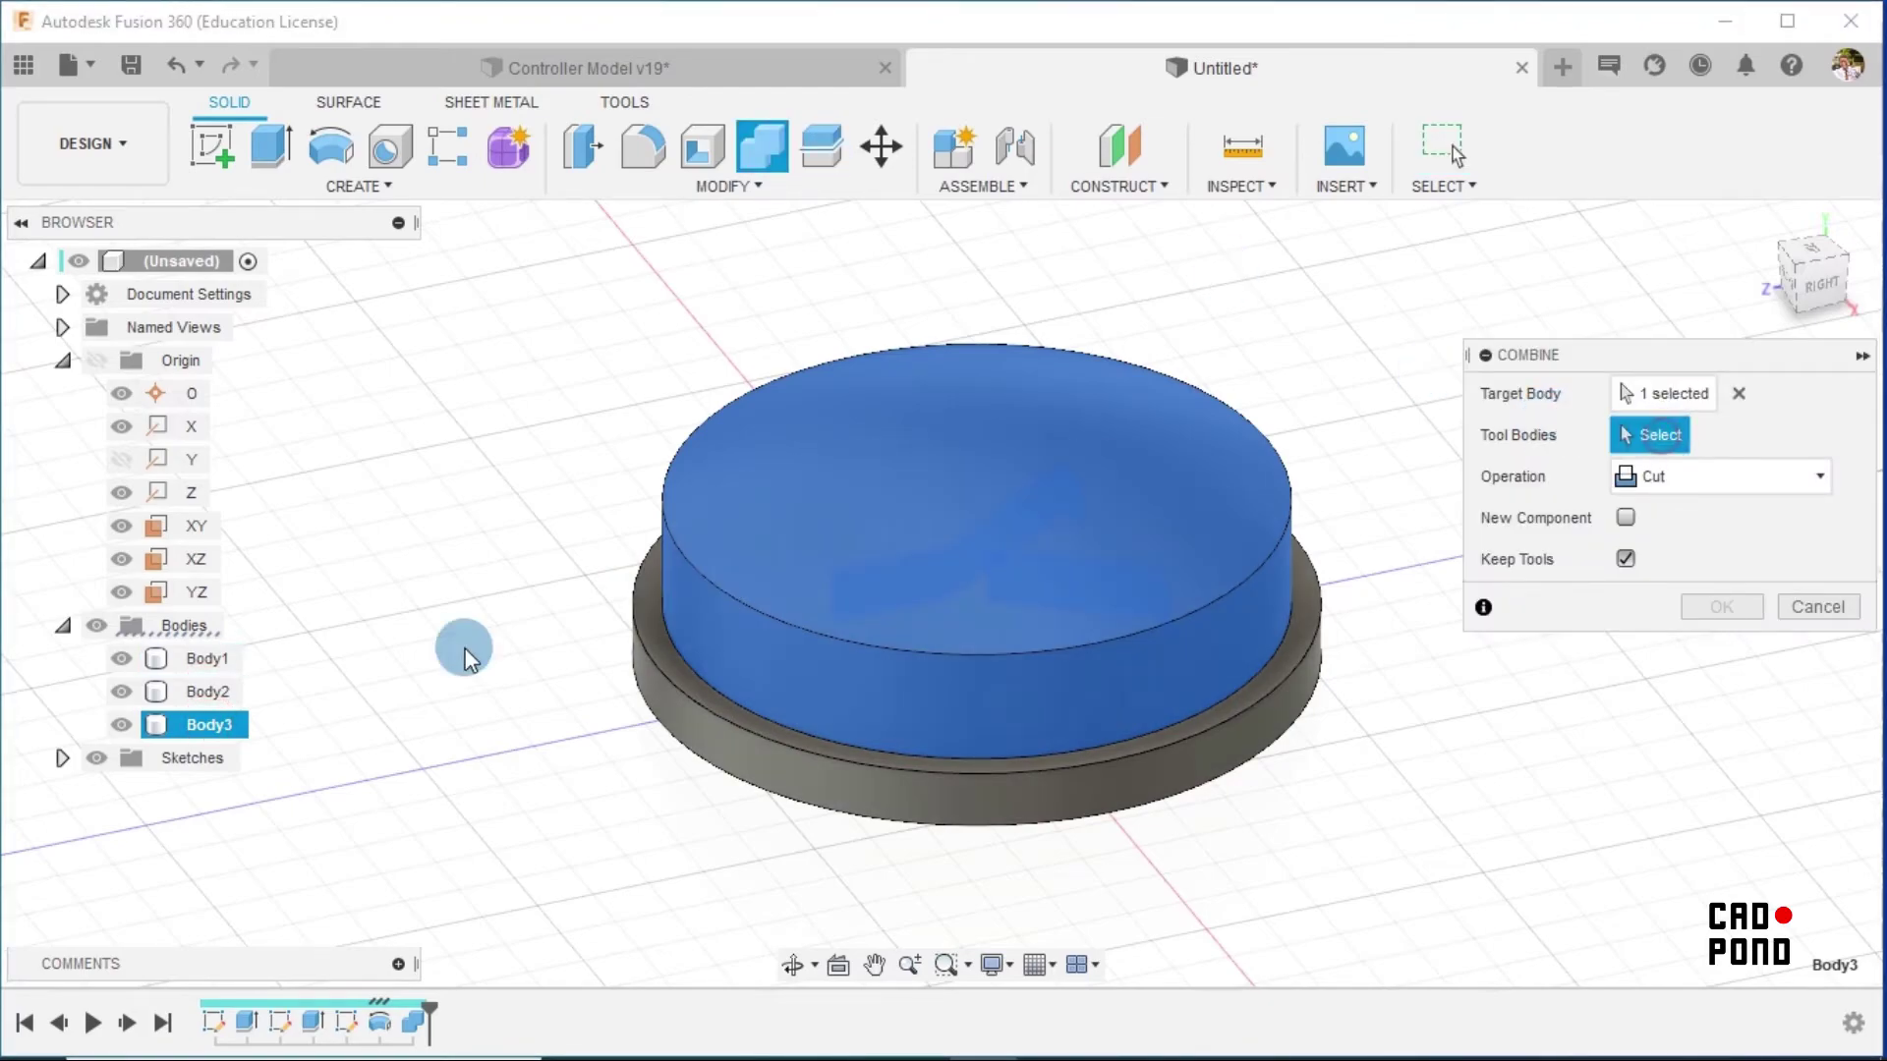
left_click(209, 656)
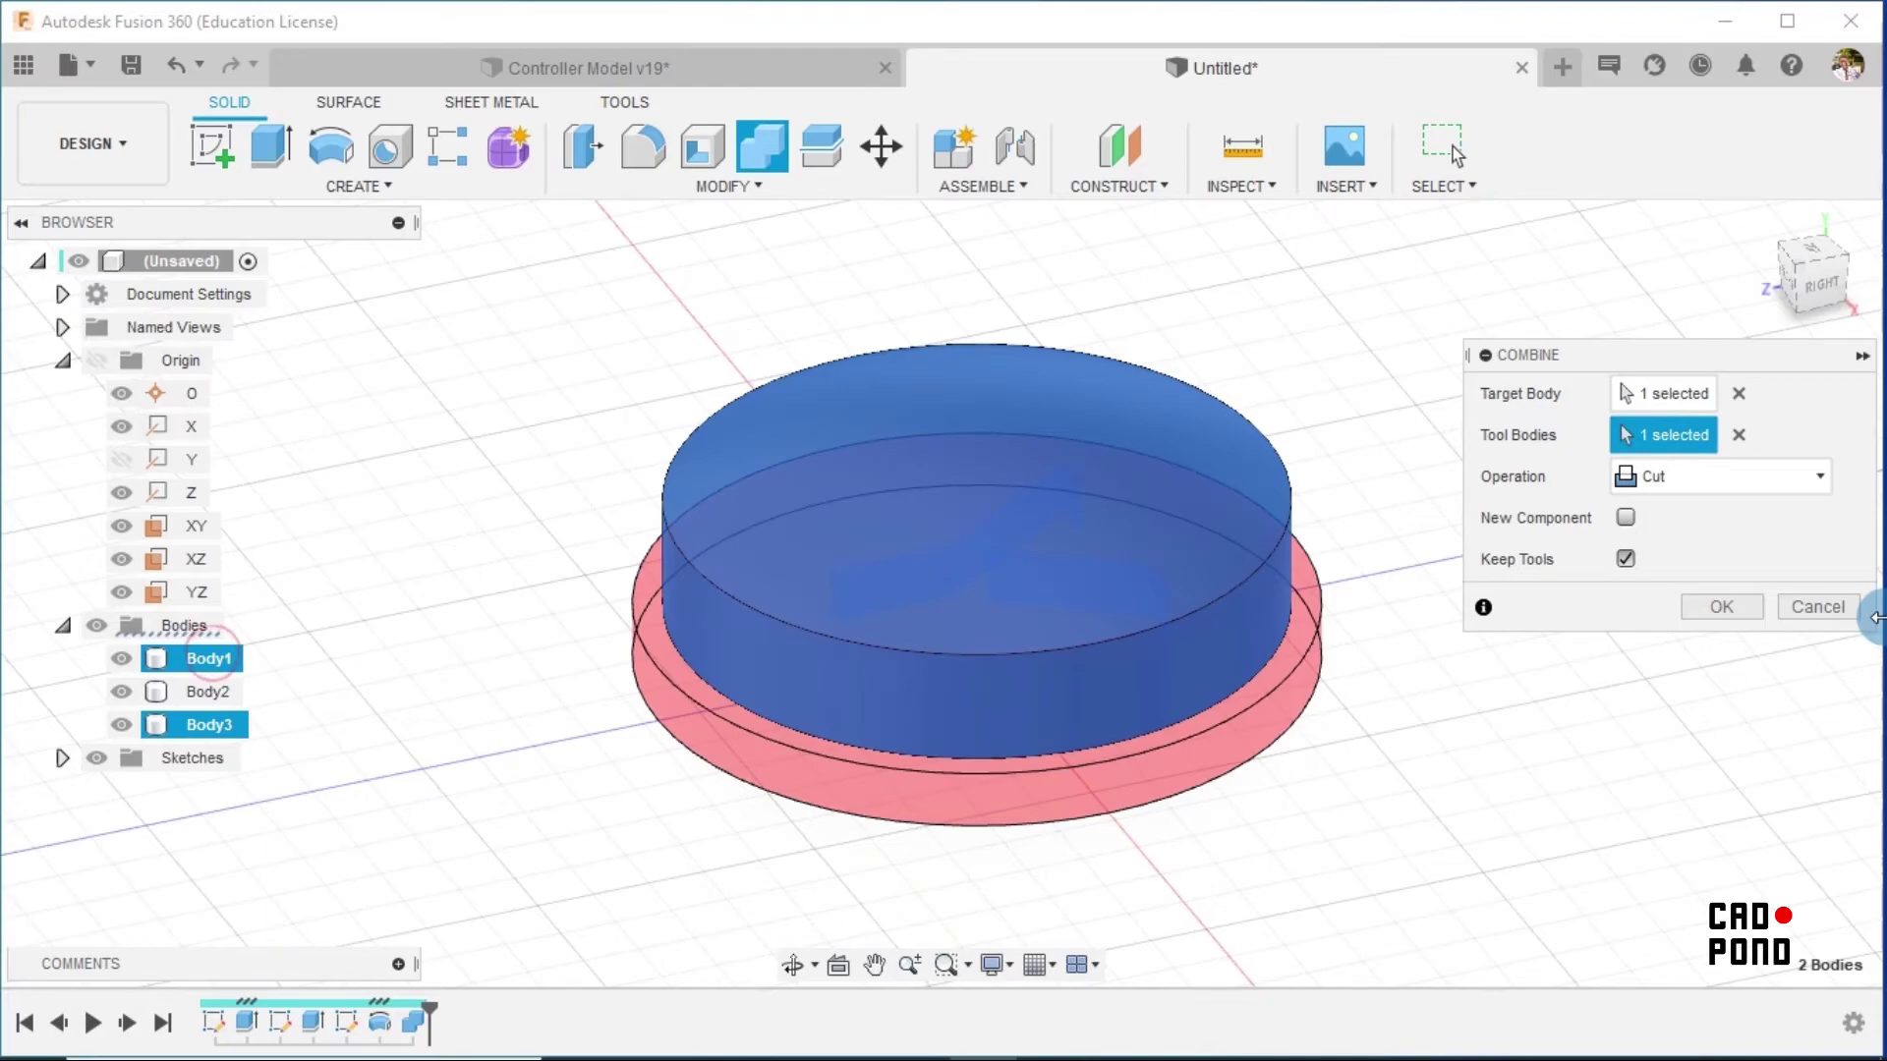
left_click(1625, 558)
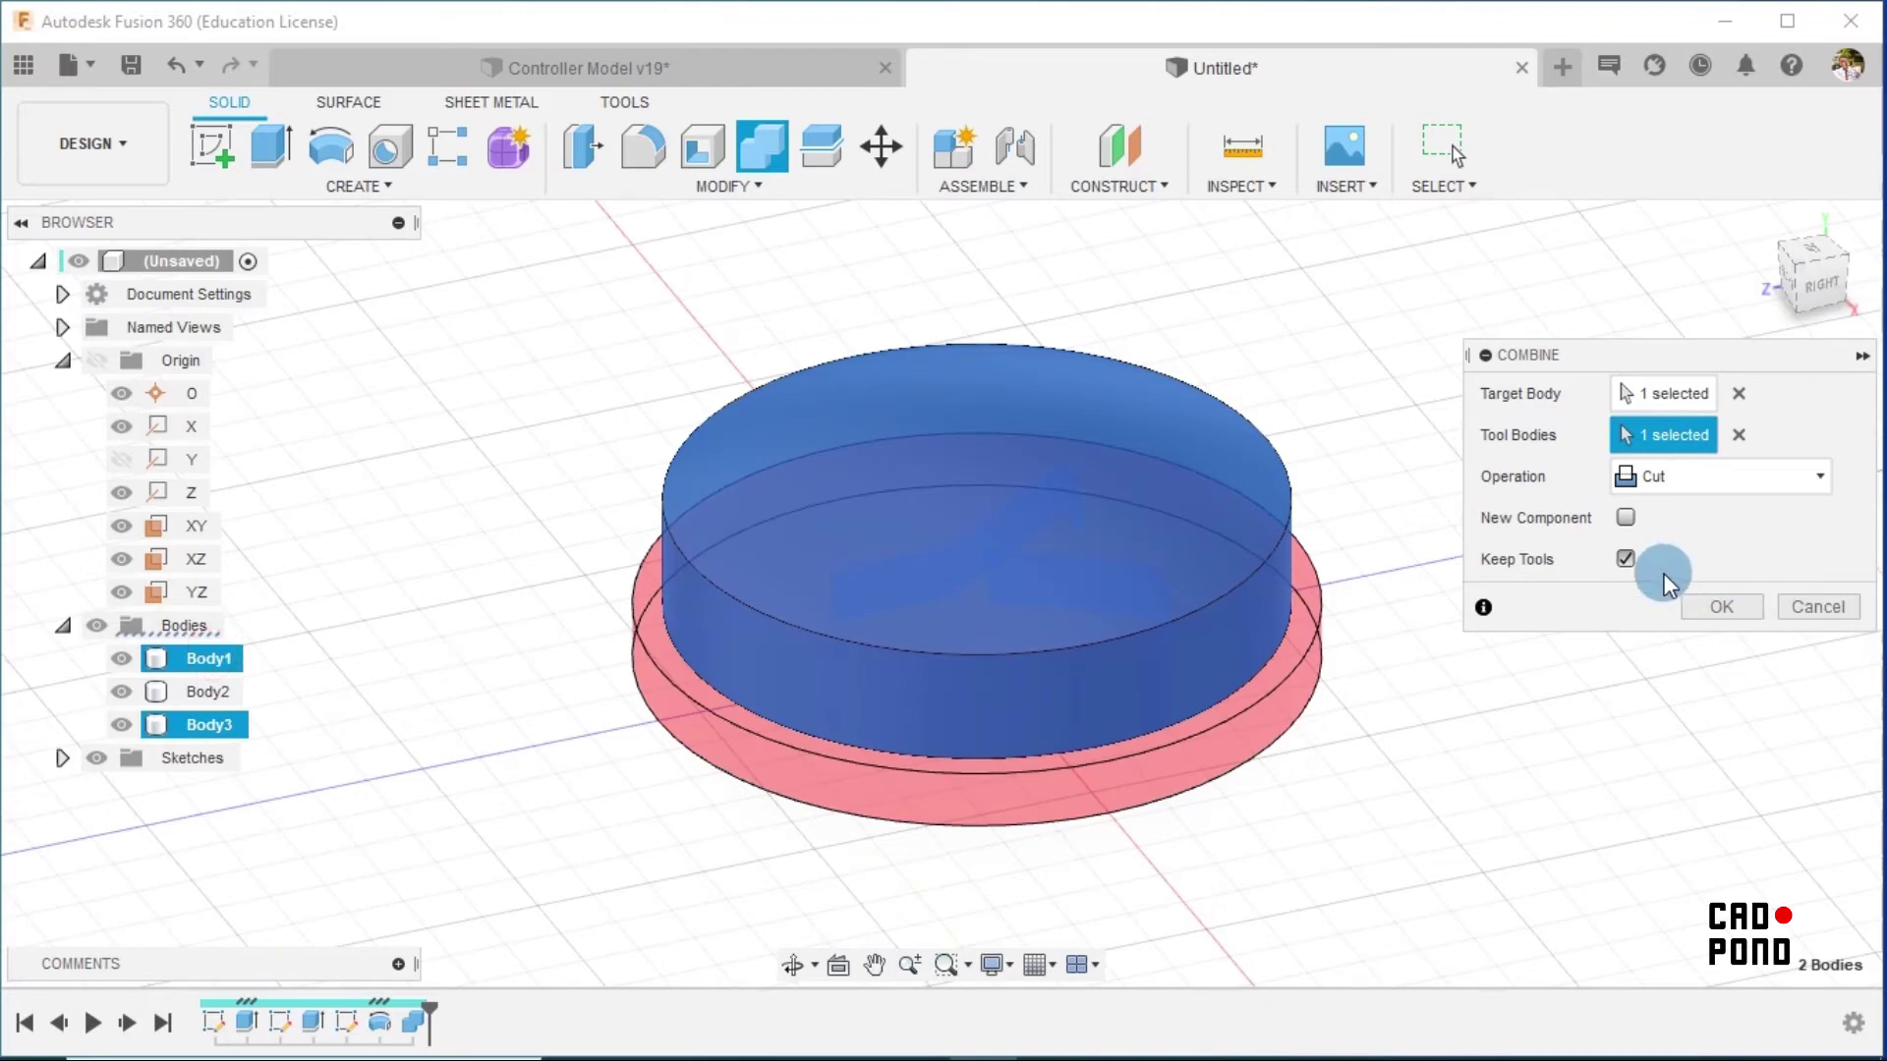
left_click(1683, 471)
left_click(1661, 511)
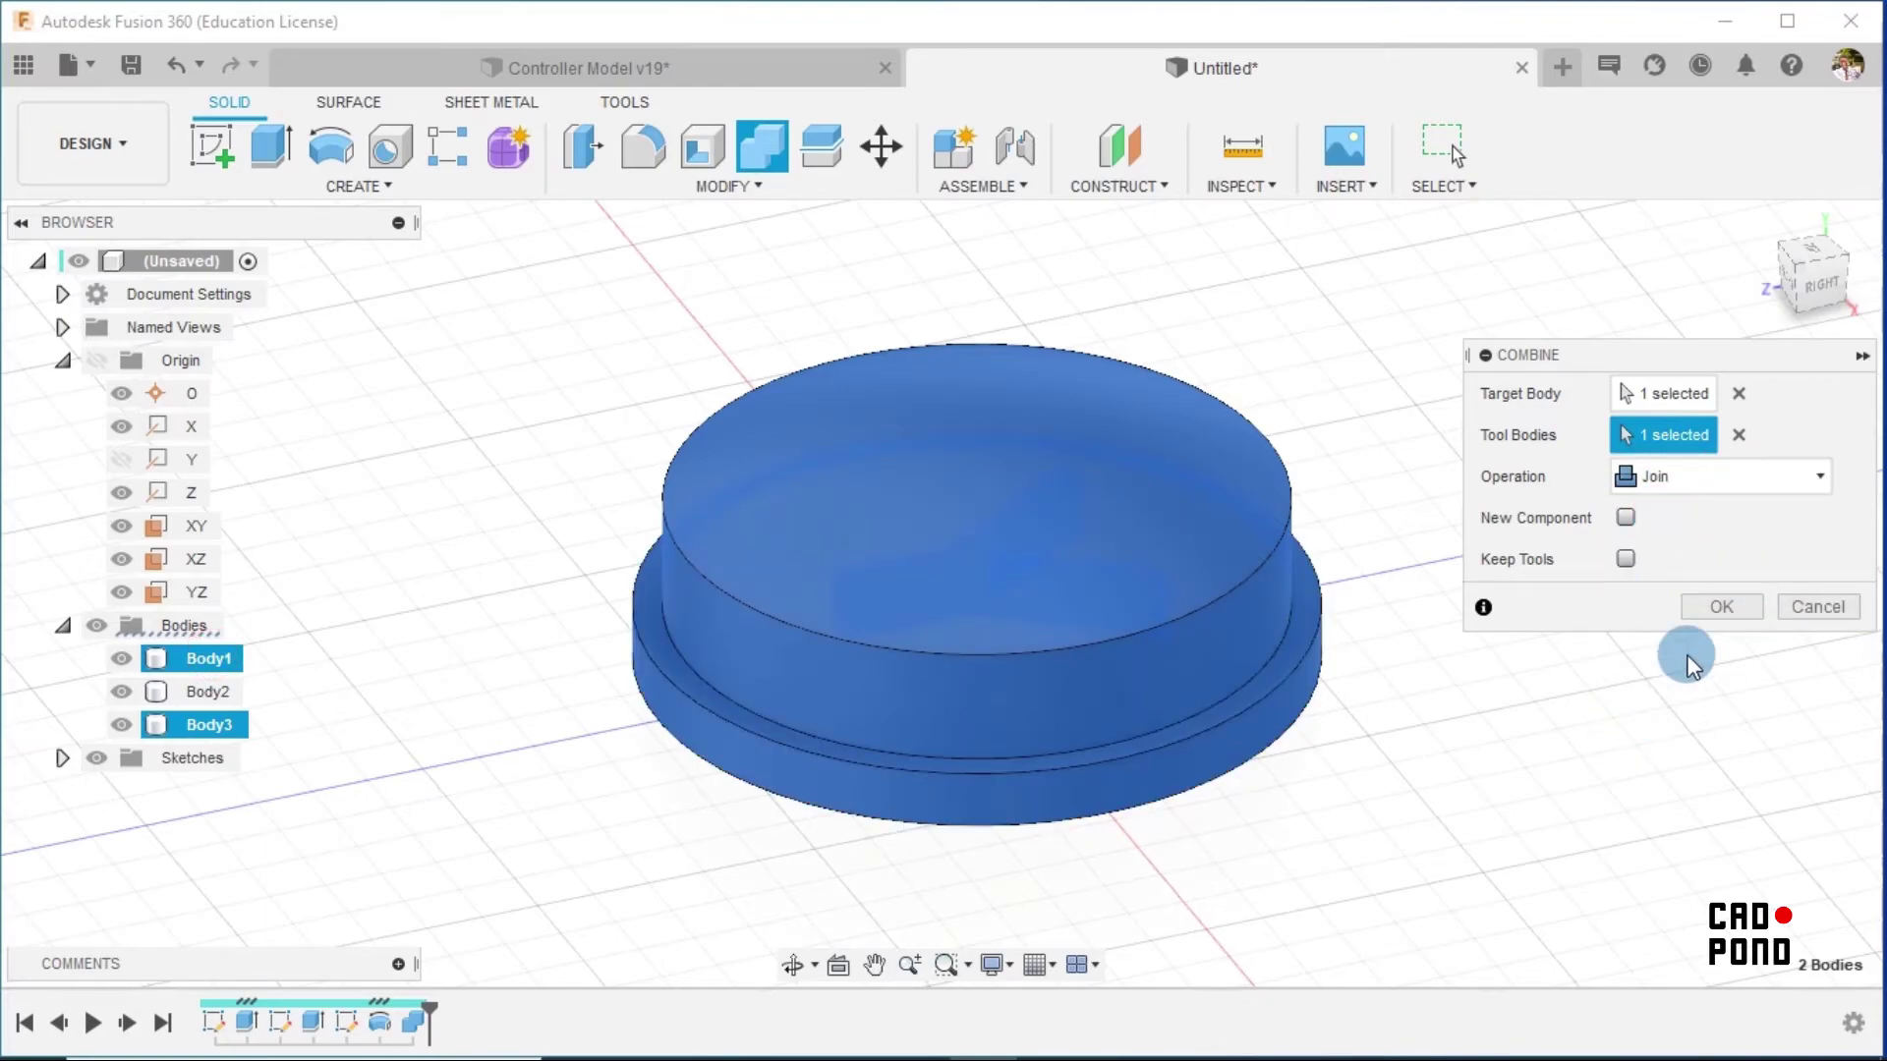
left_click(1722, 606)
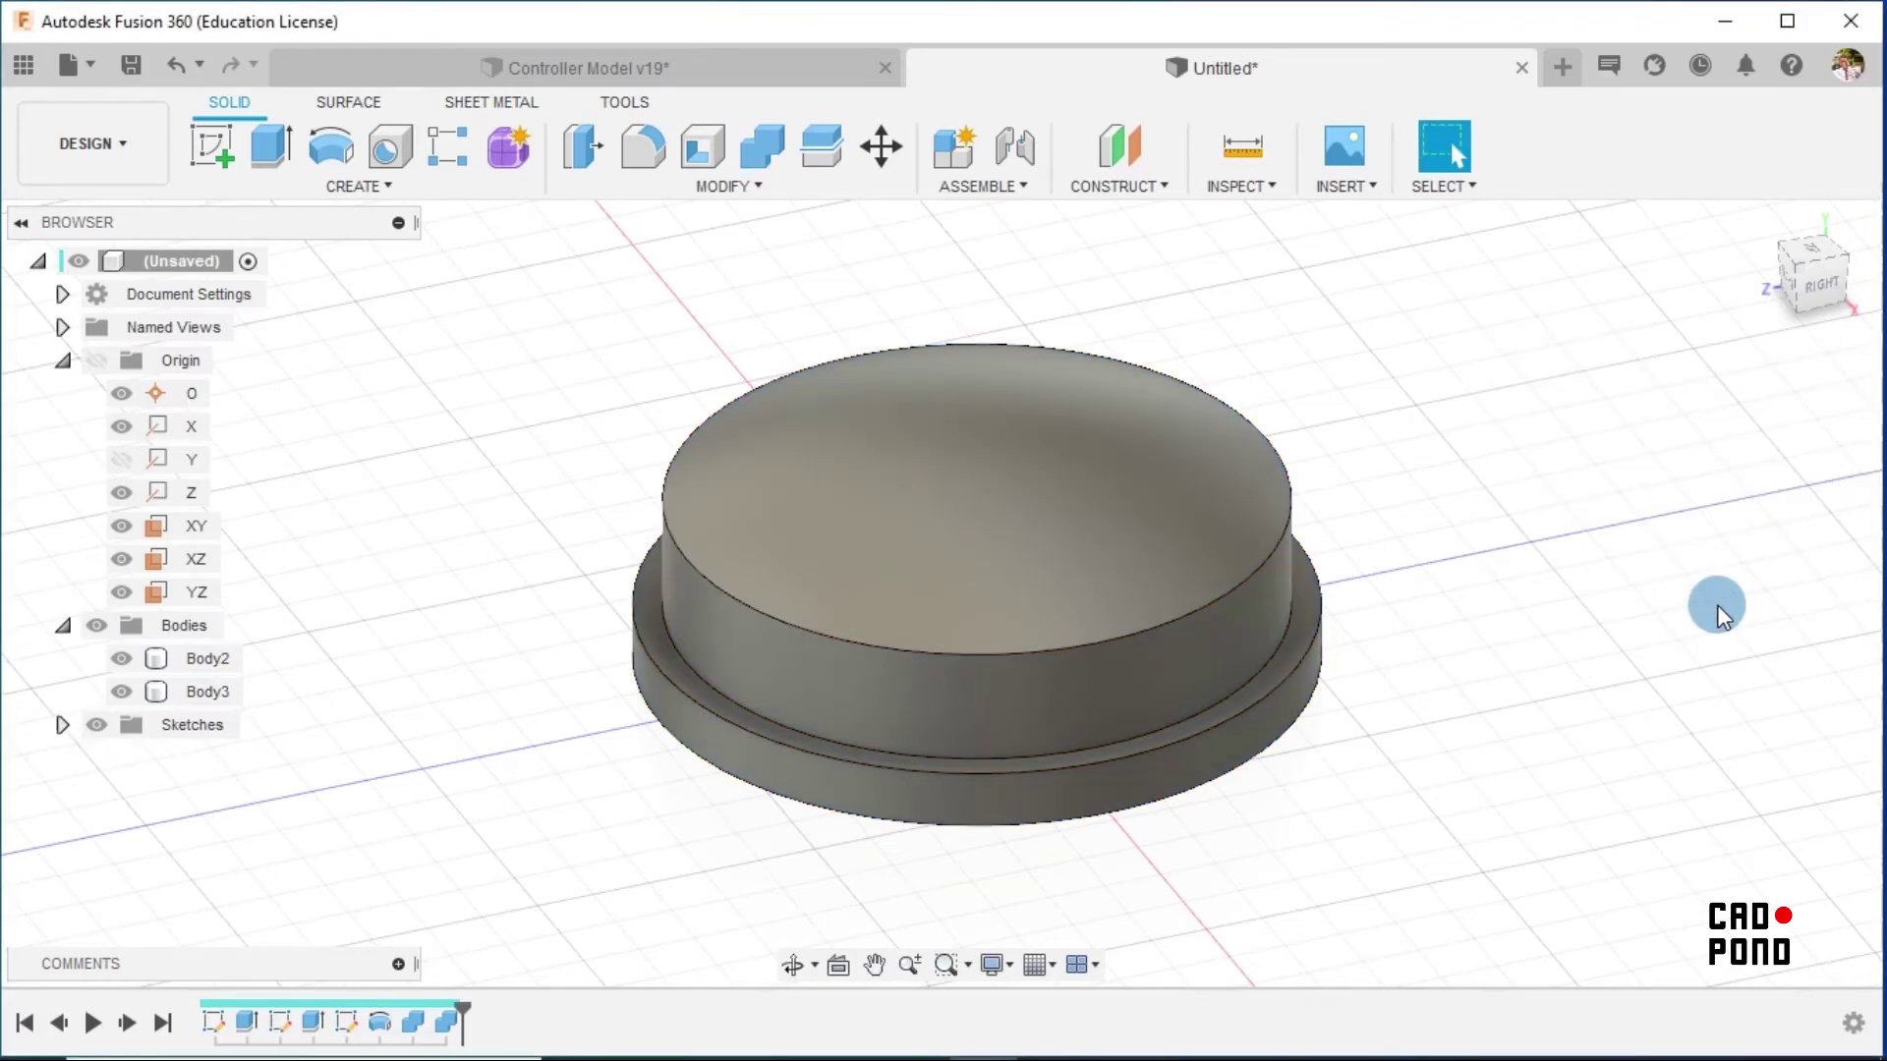
scroll(1543, 602, "down", 3)
mouse_move(1495, 766)
middle_mouse_down("shift")
mouse_move(1466, 665)
mouse_move(1483, 573)
mouse_move(1474, 770)
middle_mouse_up("shift")
left_click(1225, 582)
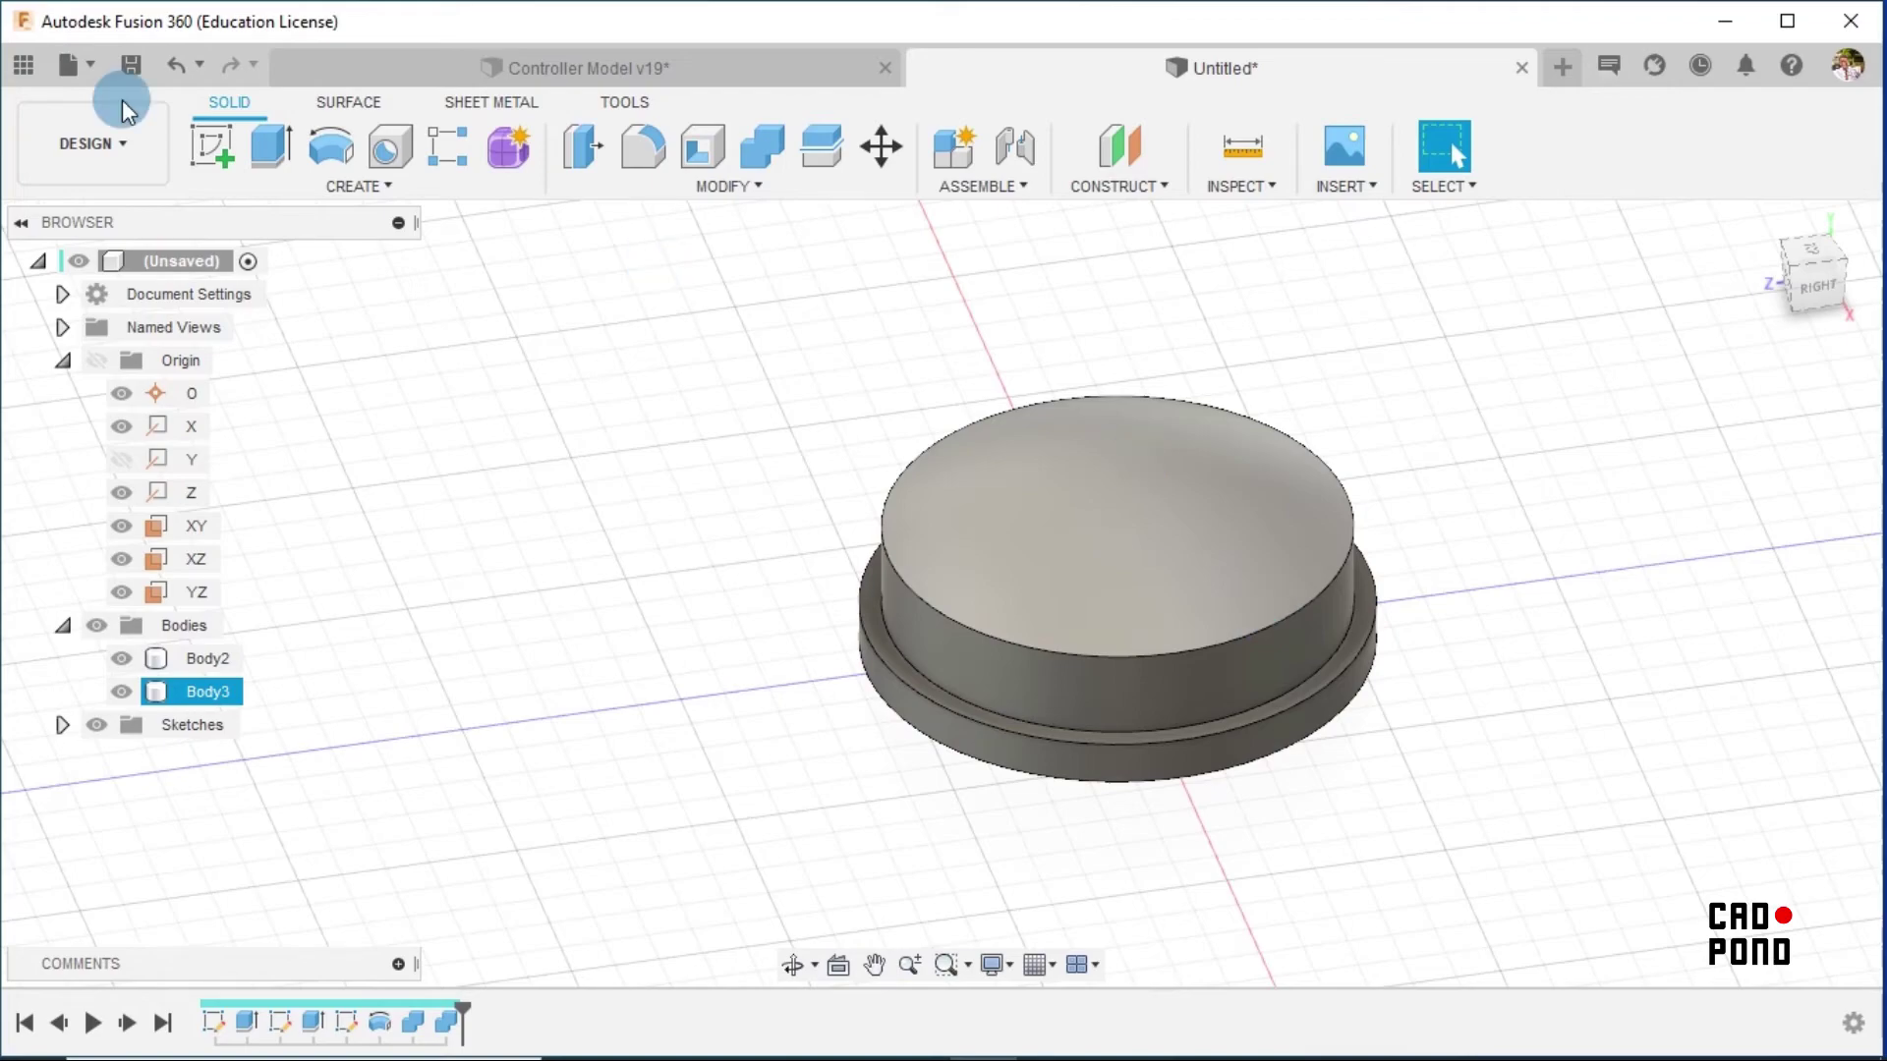
left_click(97, 138)
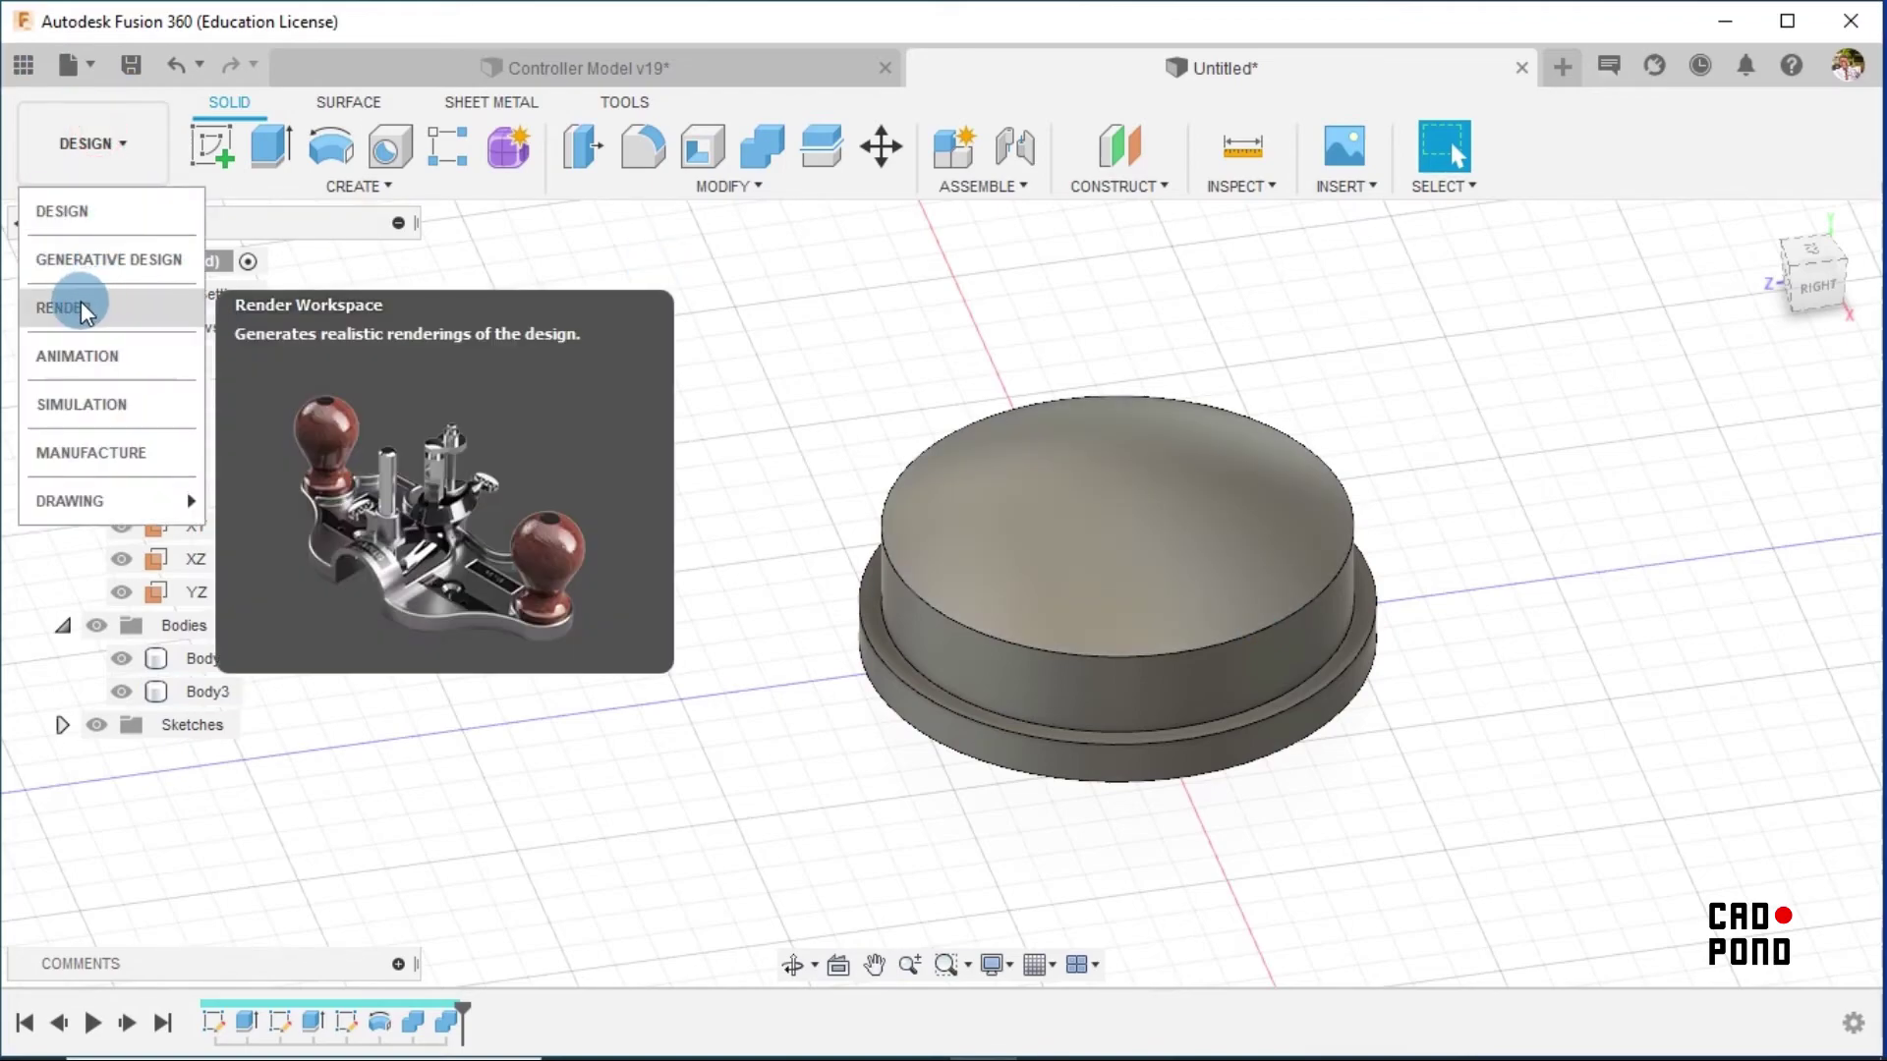
left_click(77, 305)
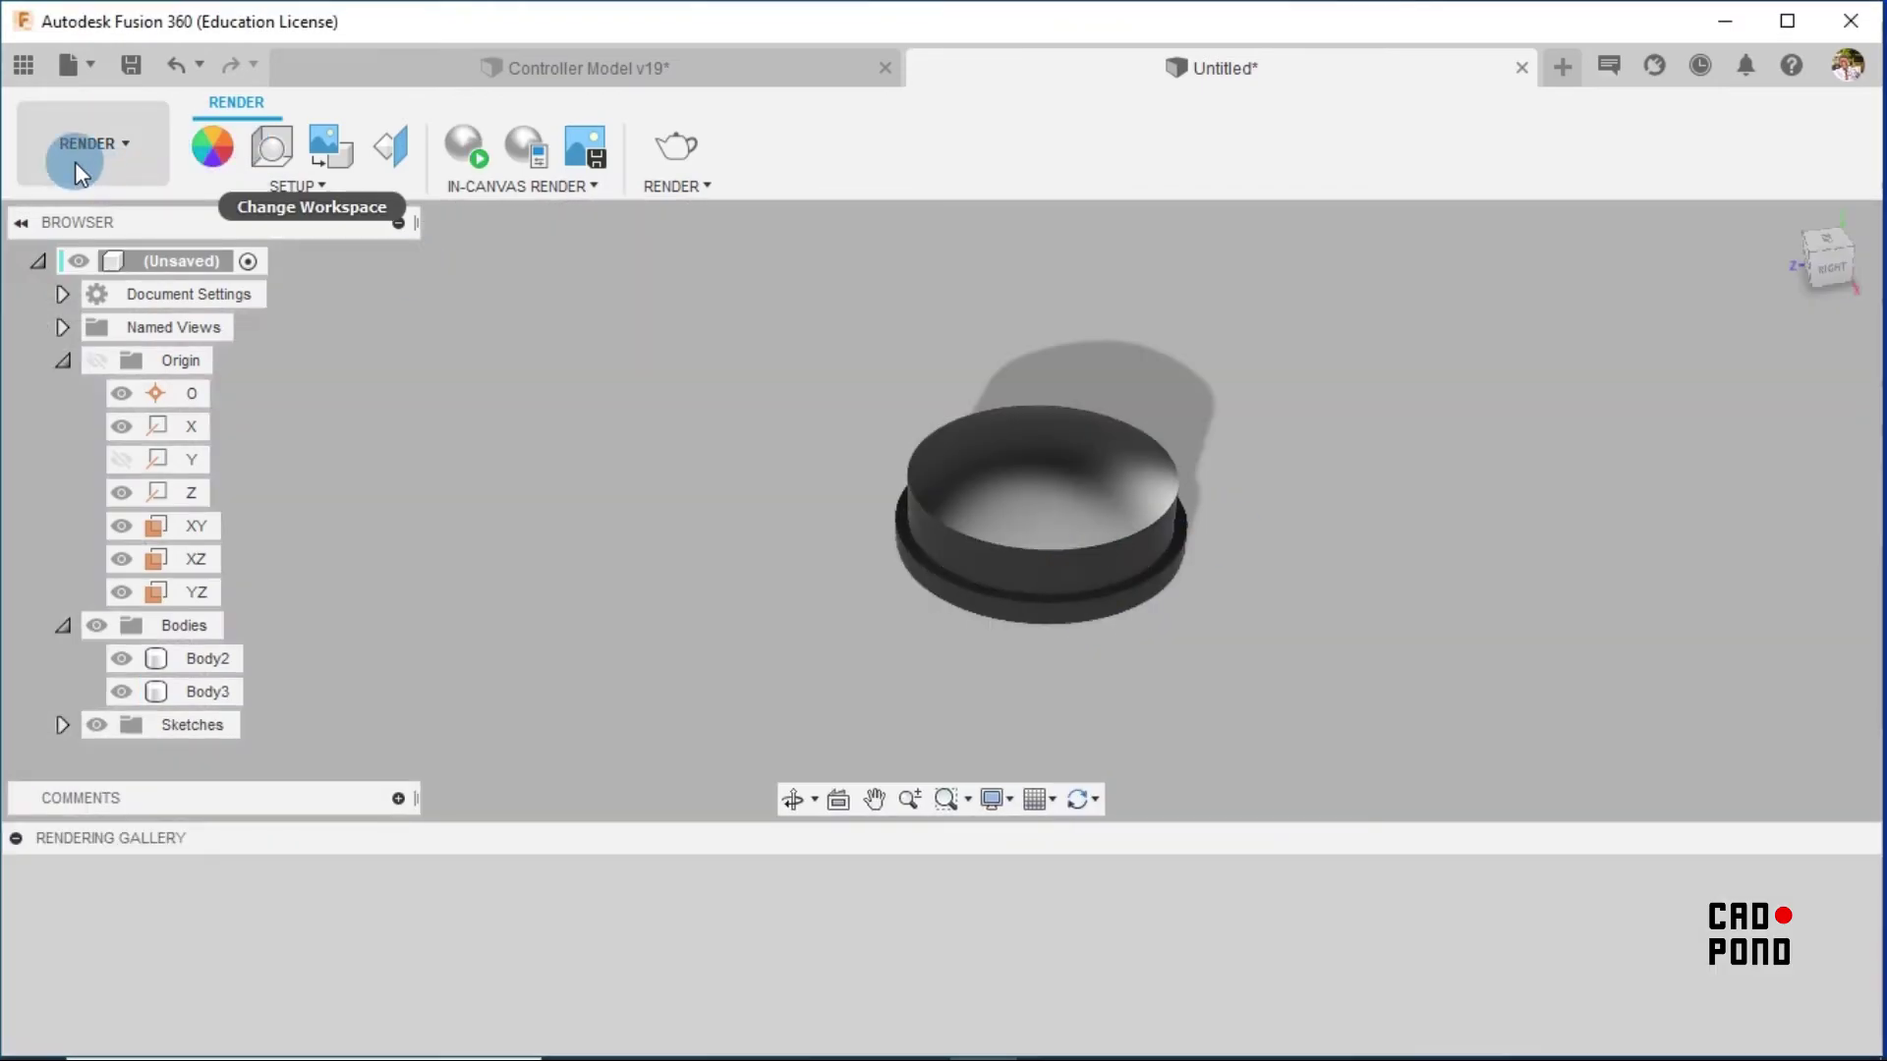
left_click(78, 172)
left_click(91, 205)
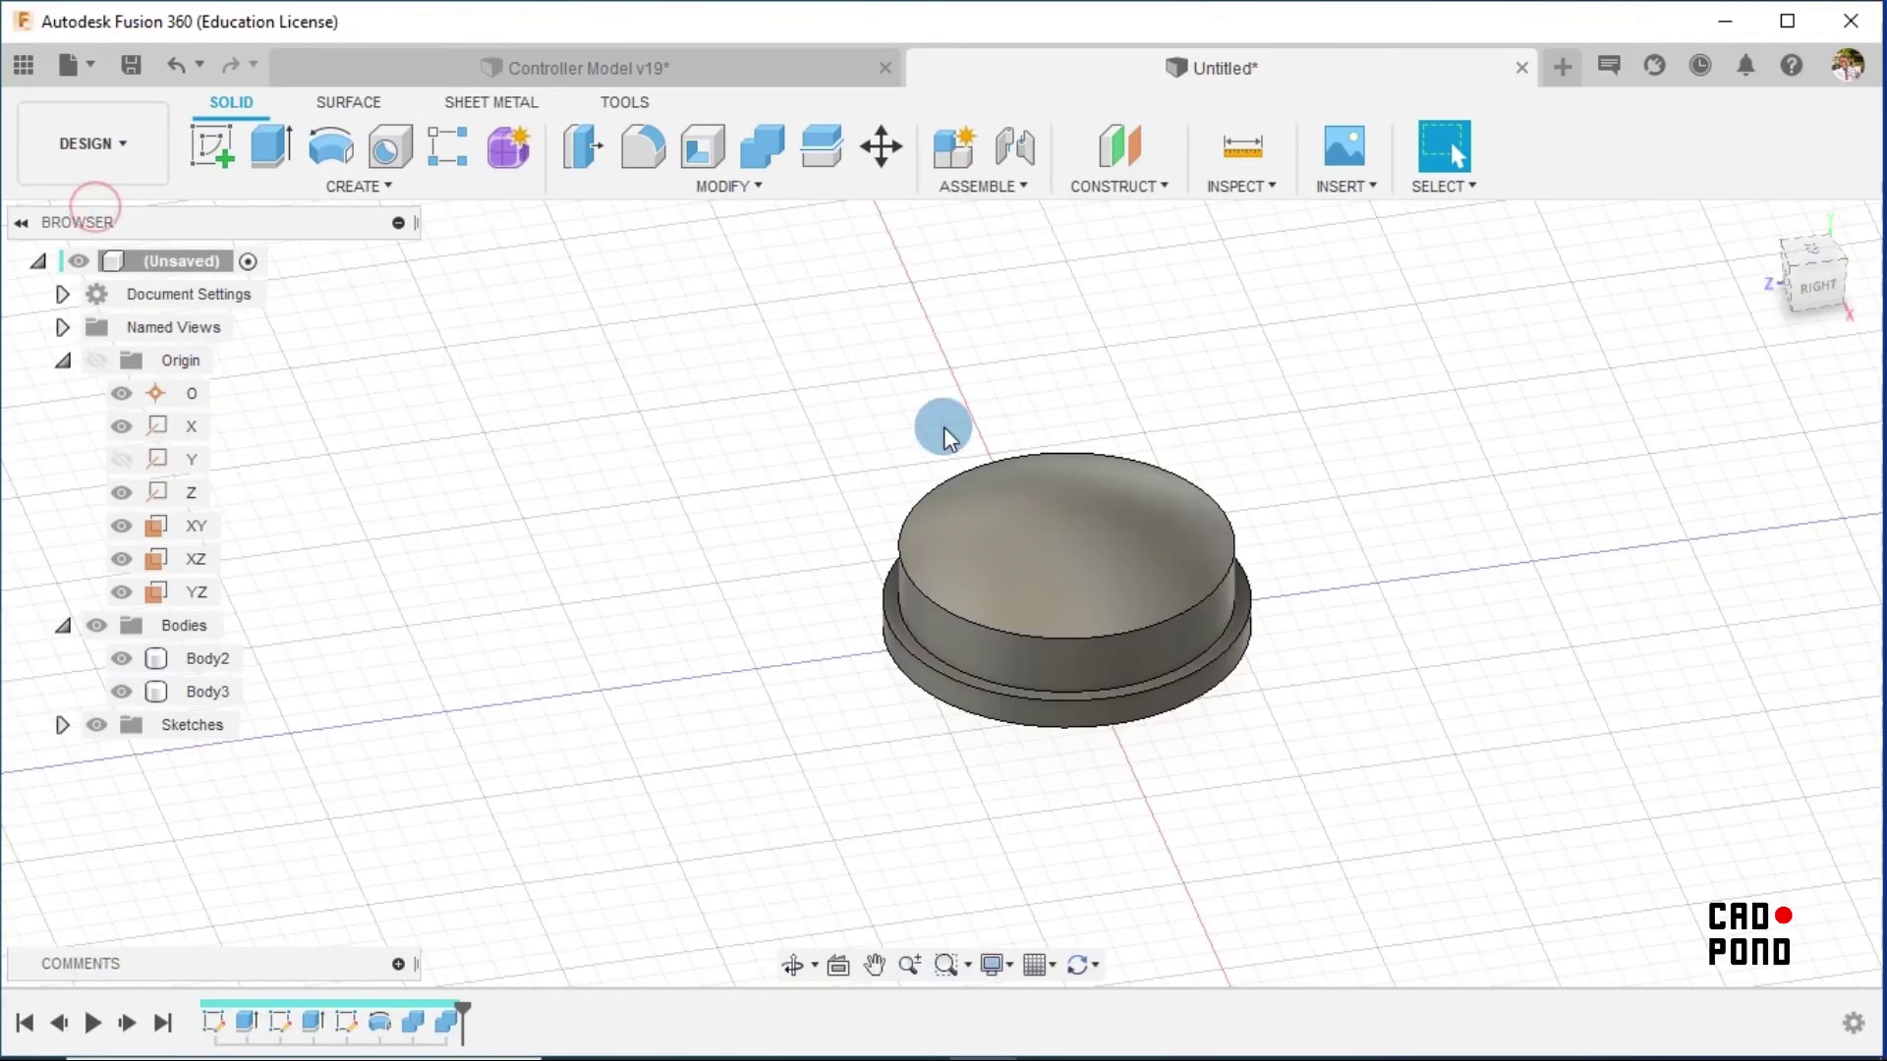
left_click(1093, 536)
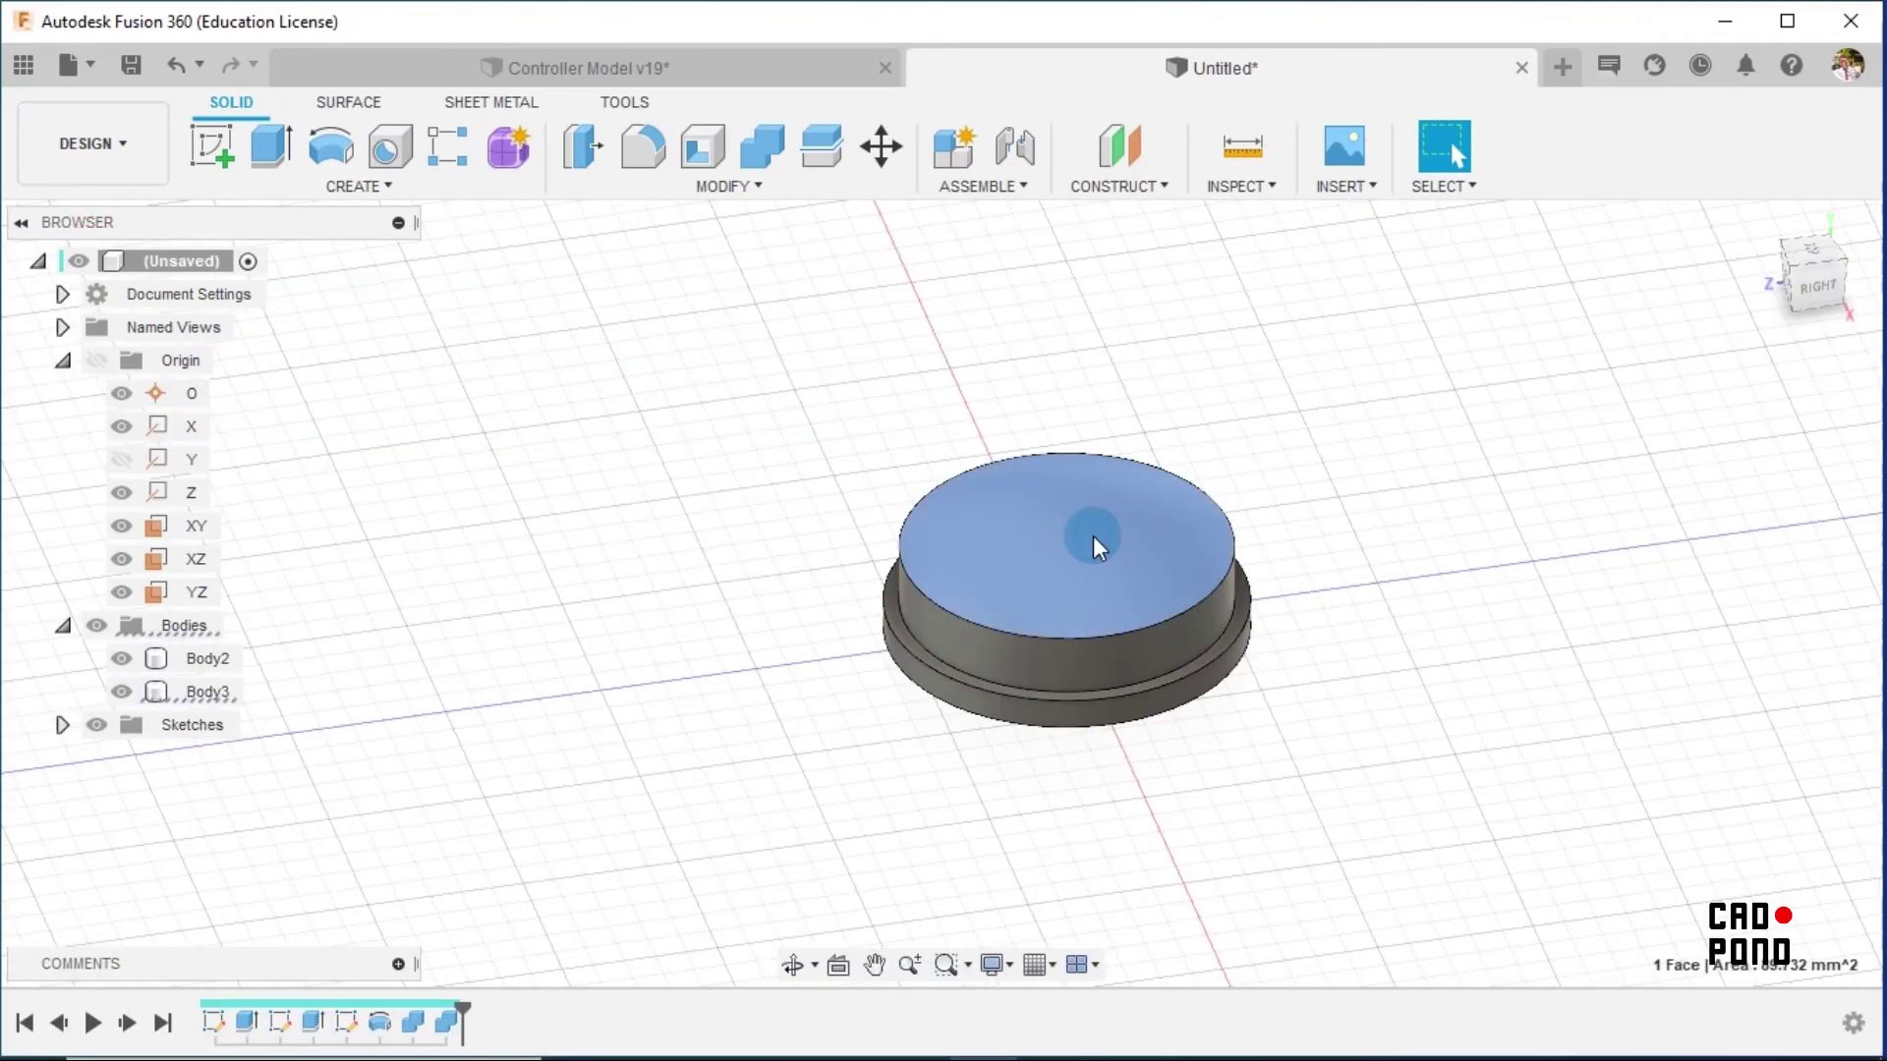
Apply Acrylic (Clear) from Library > Plastic > Transparent to the cap's top face
right_click(1093, 537)
left_click(1051, 762)
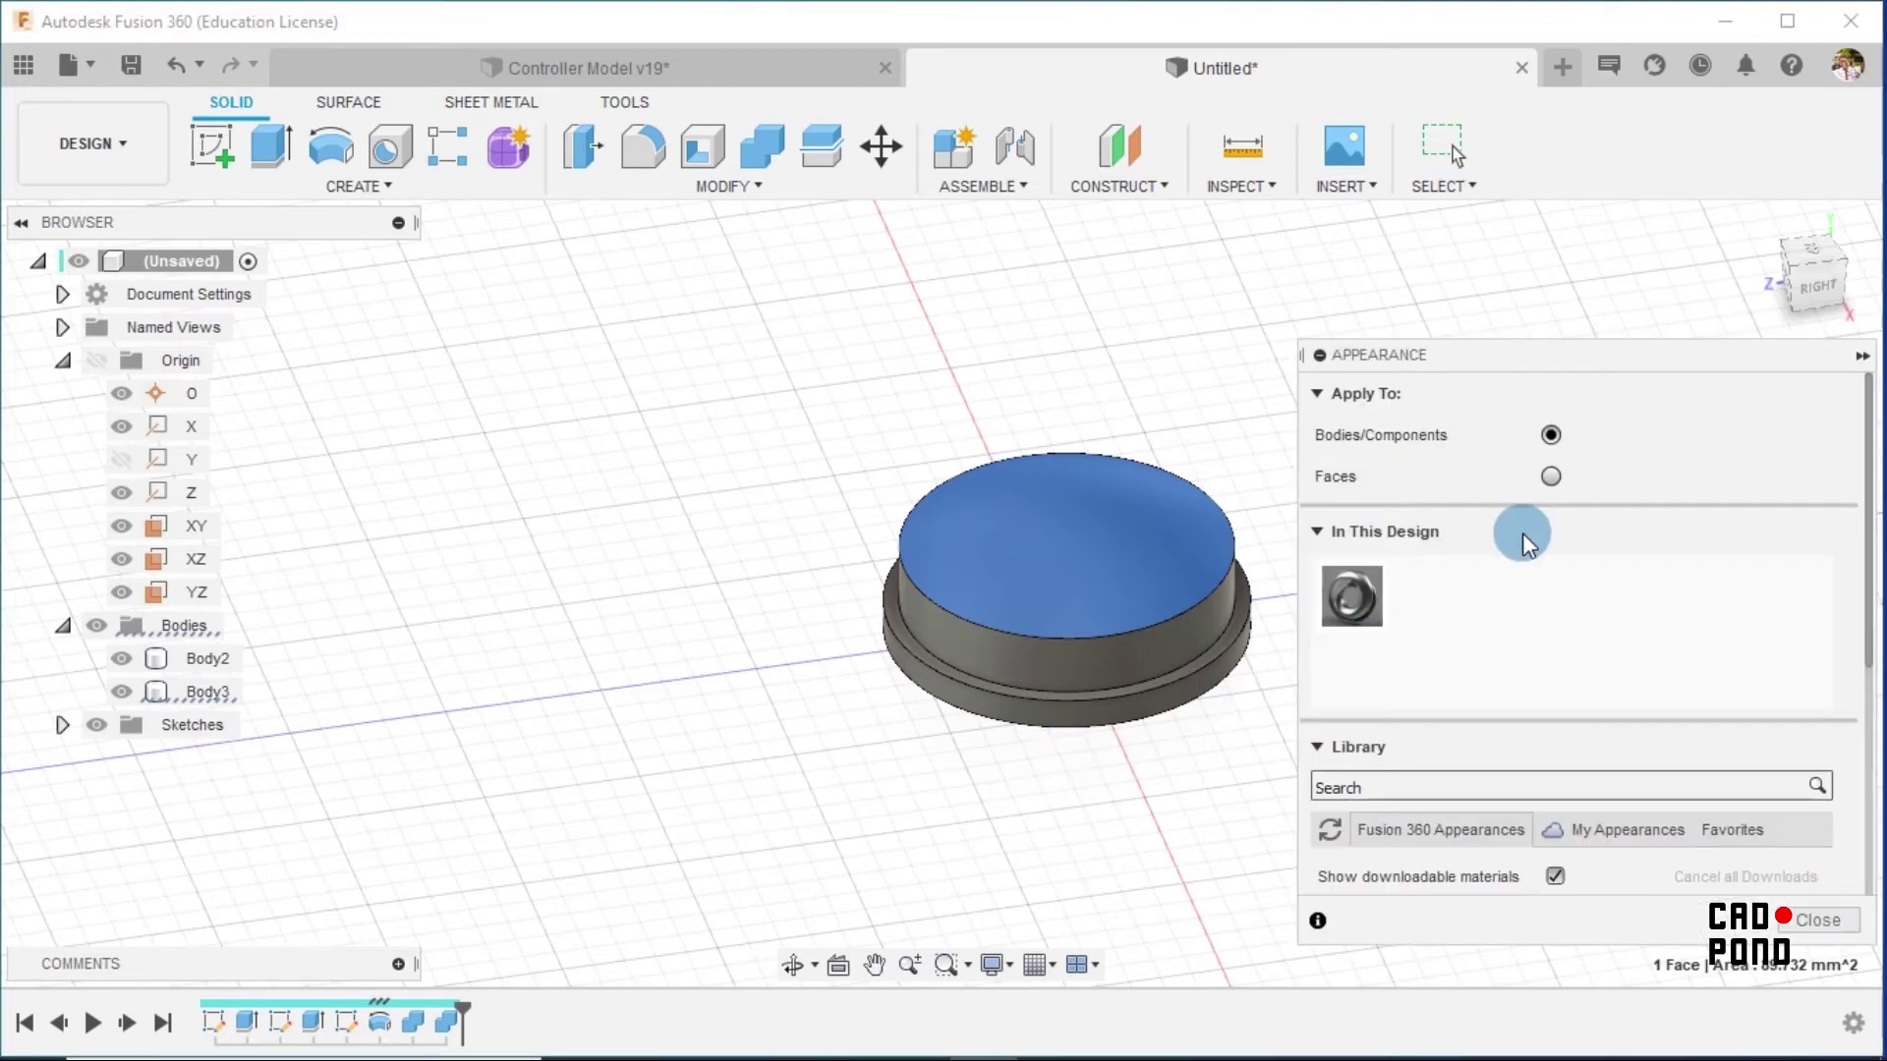
left_click_drag(1857, 434, 1857, 566)
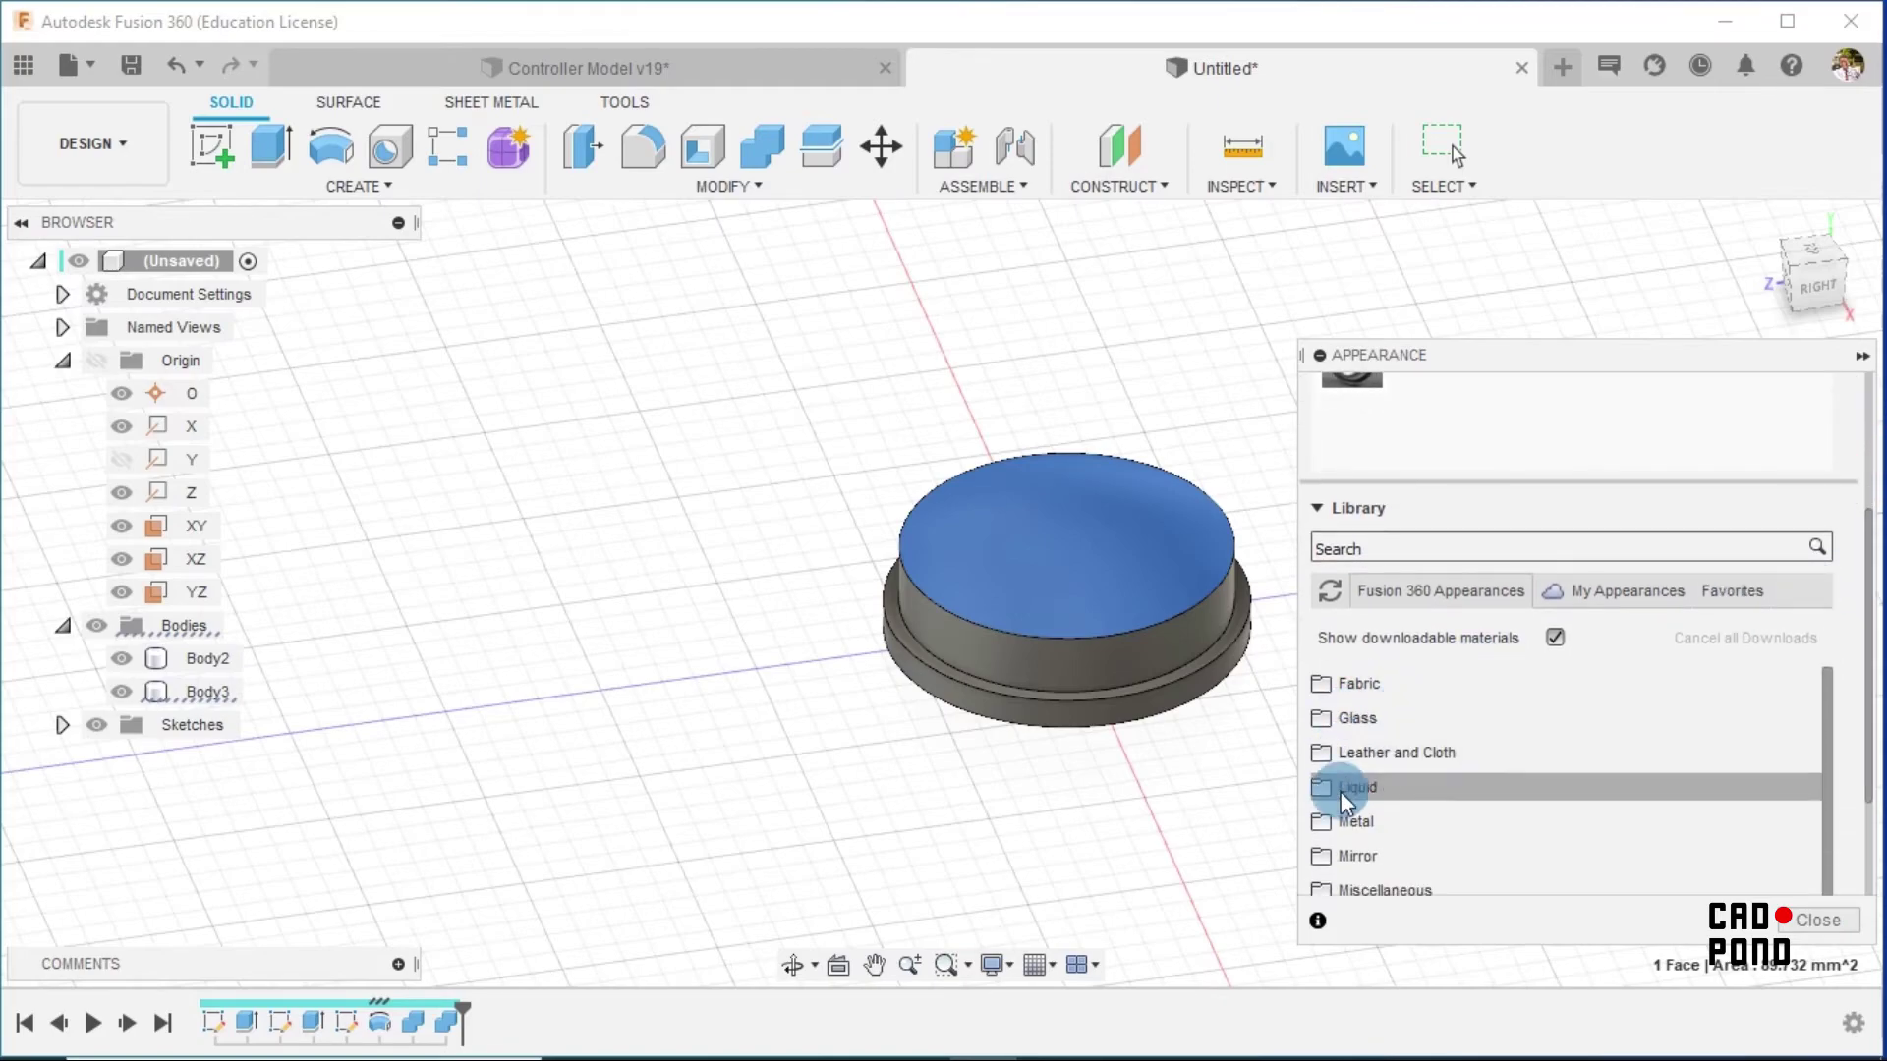
scroll(1362, 860, "down", 5)
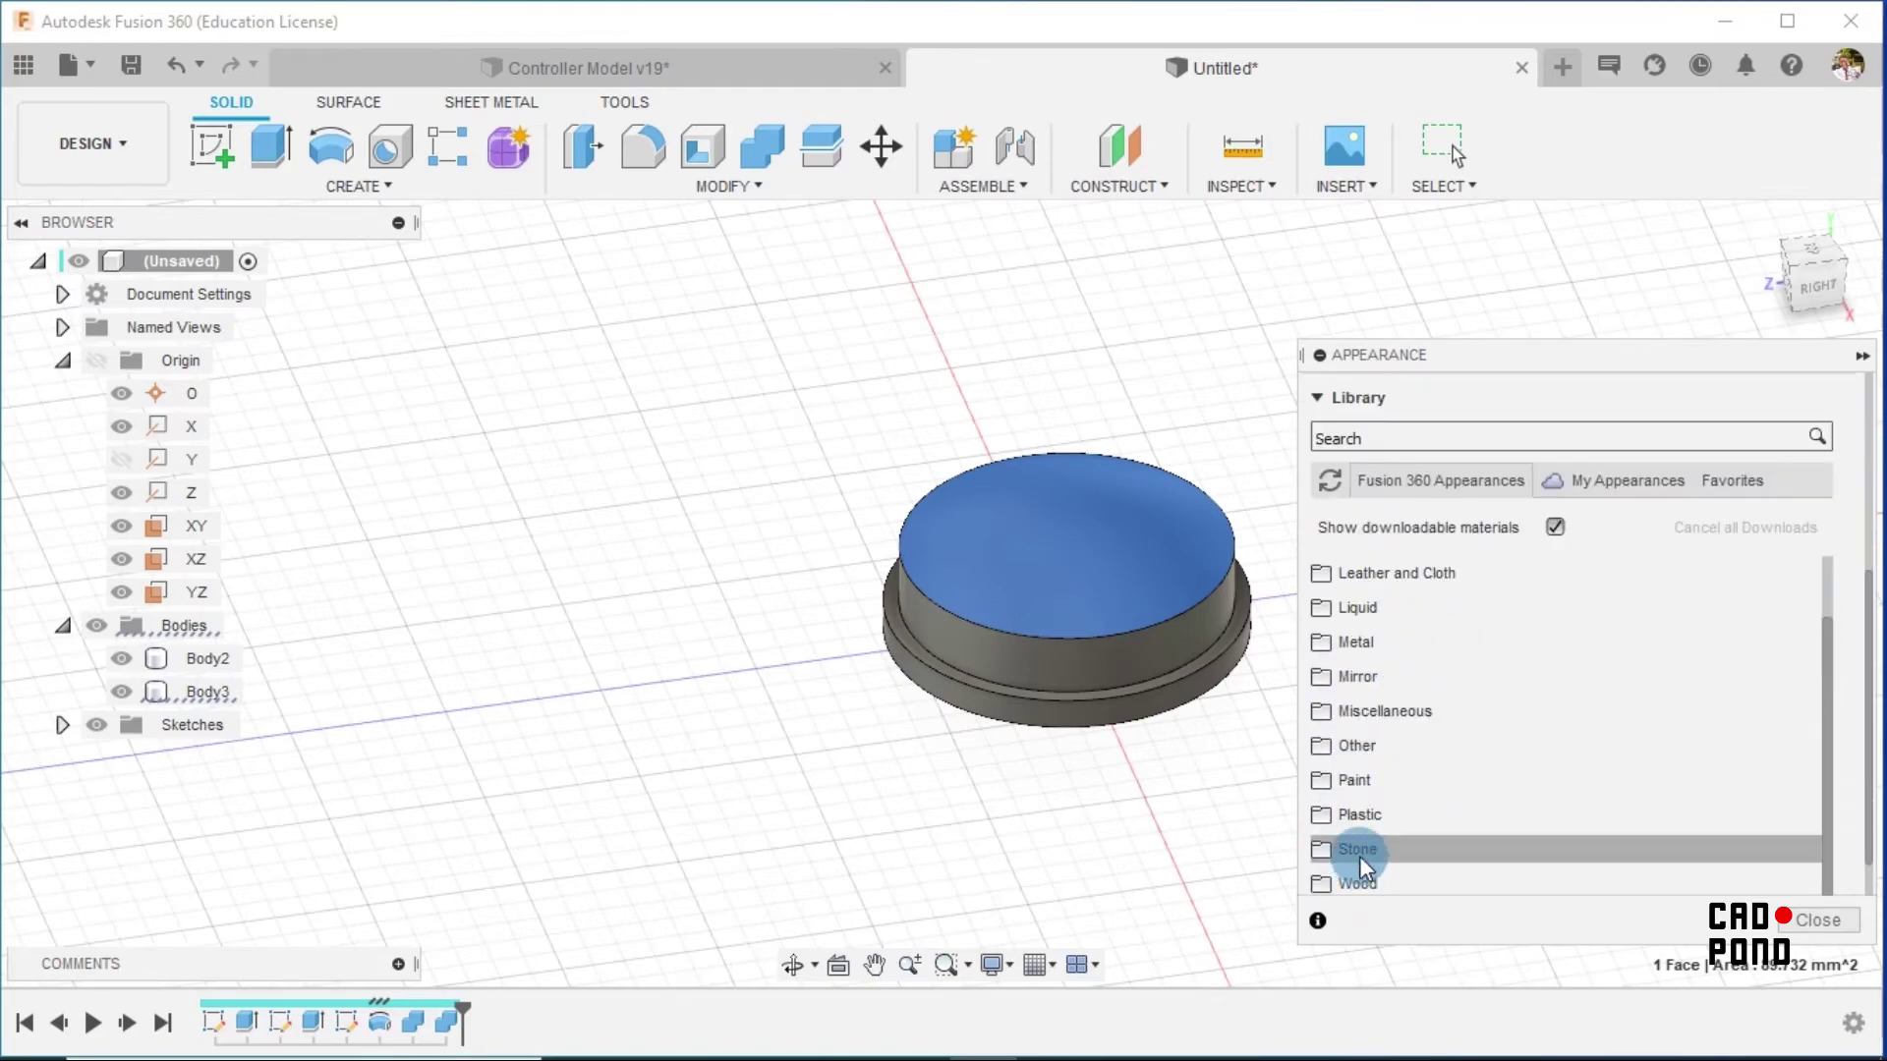
left_click(1323, 763)
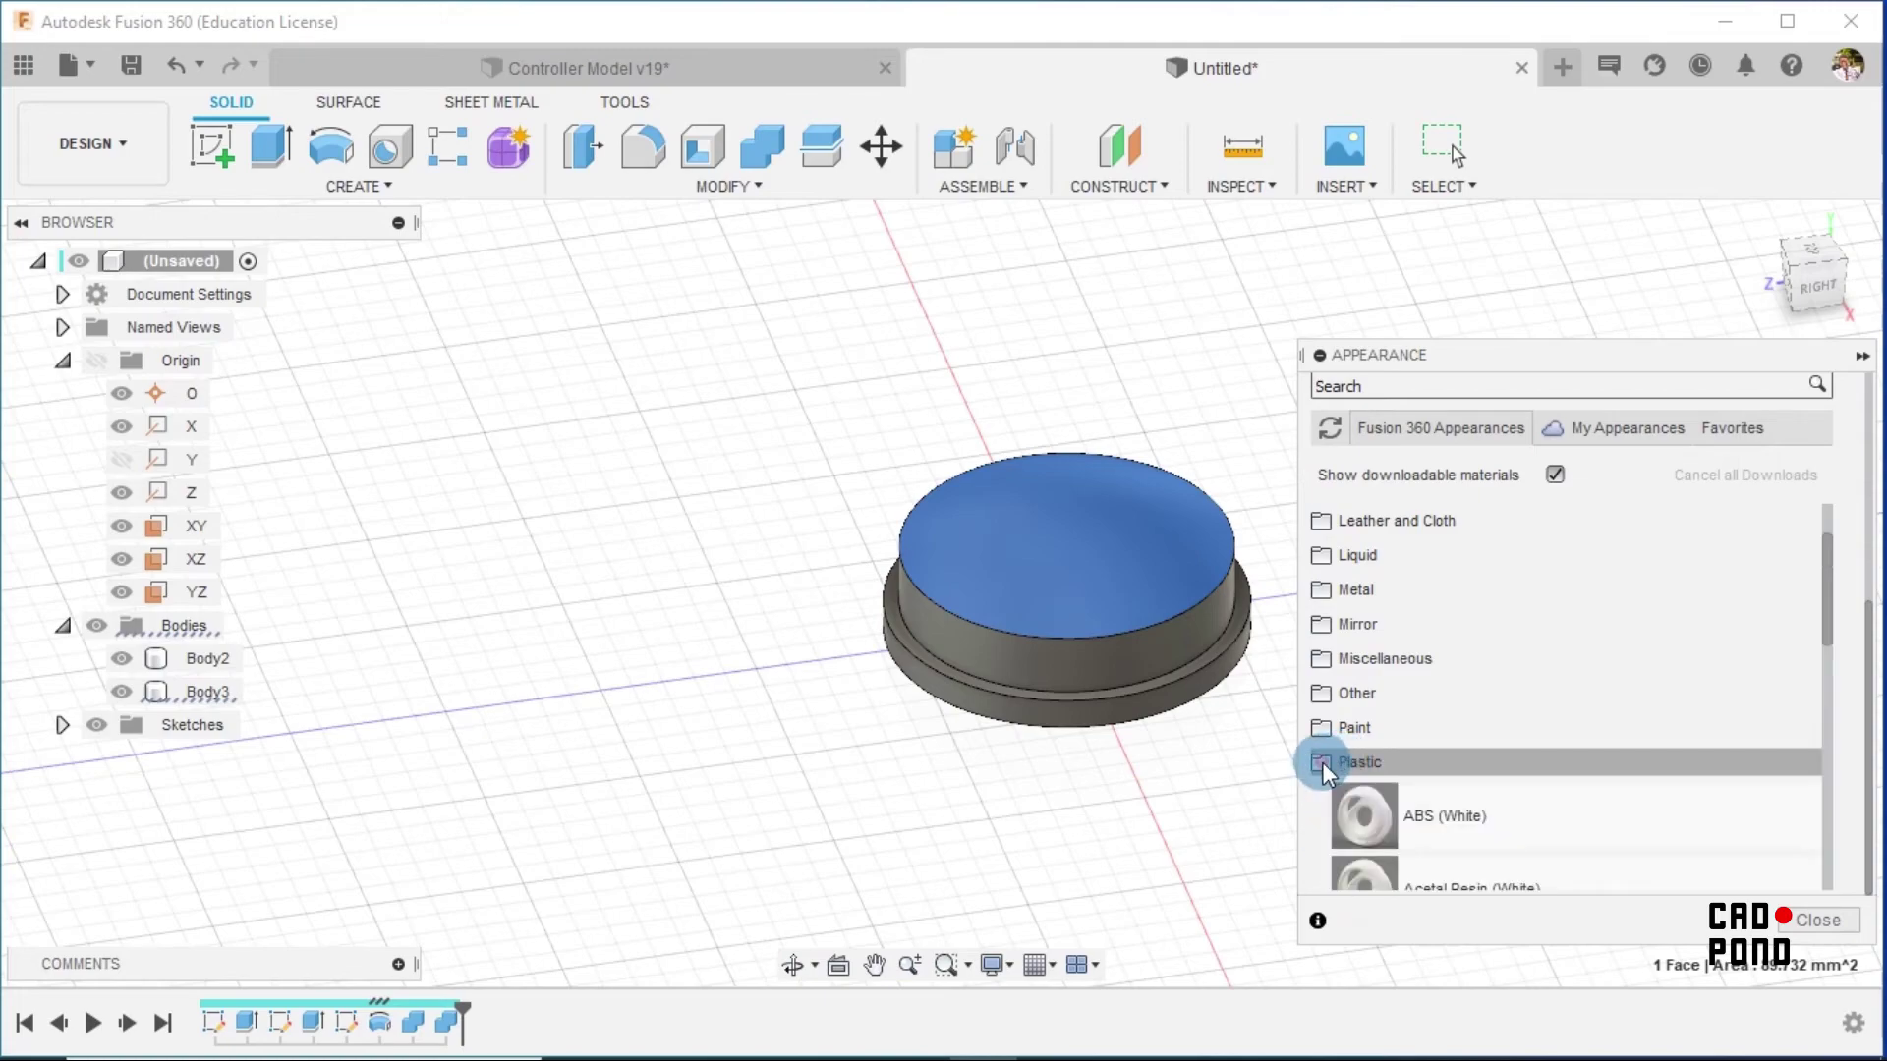
scroll(1395, 798, "down", 10)
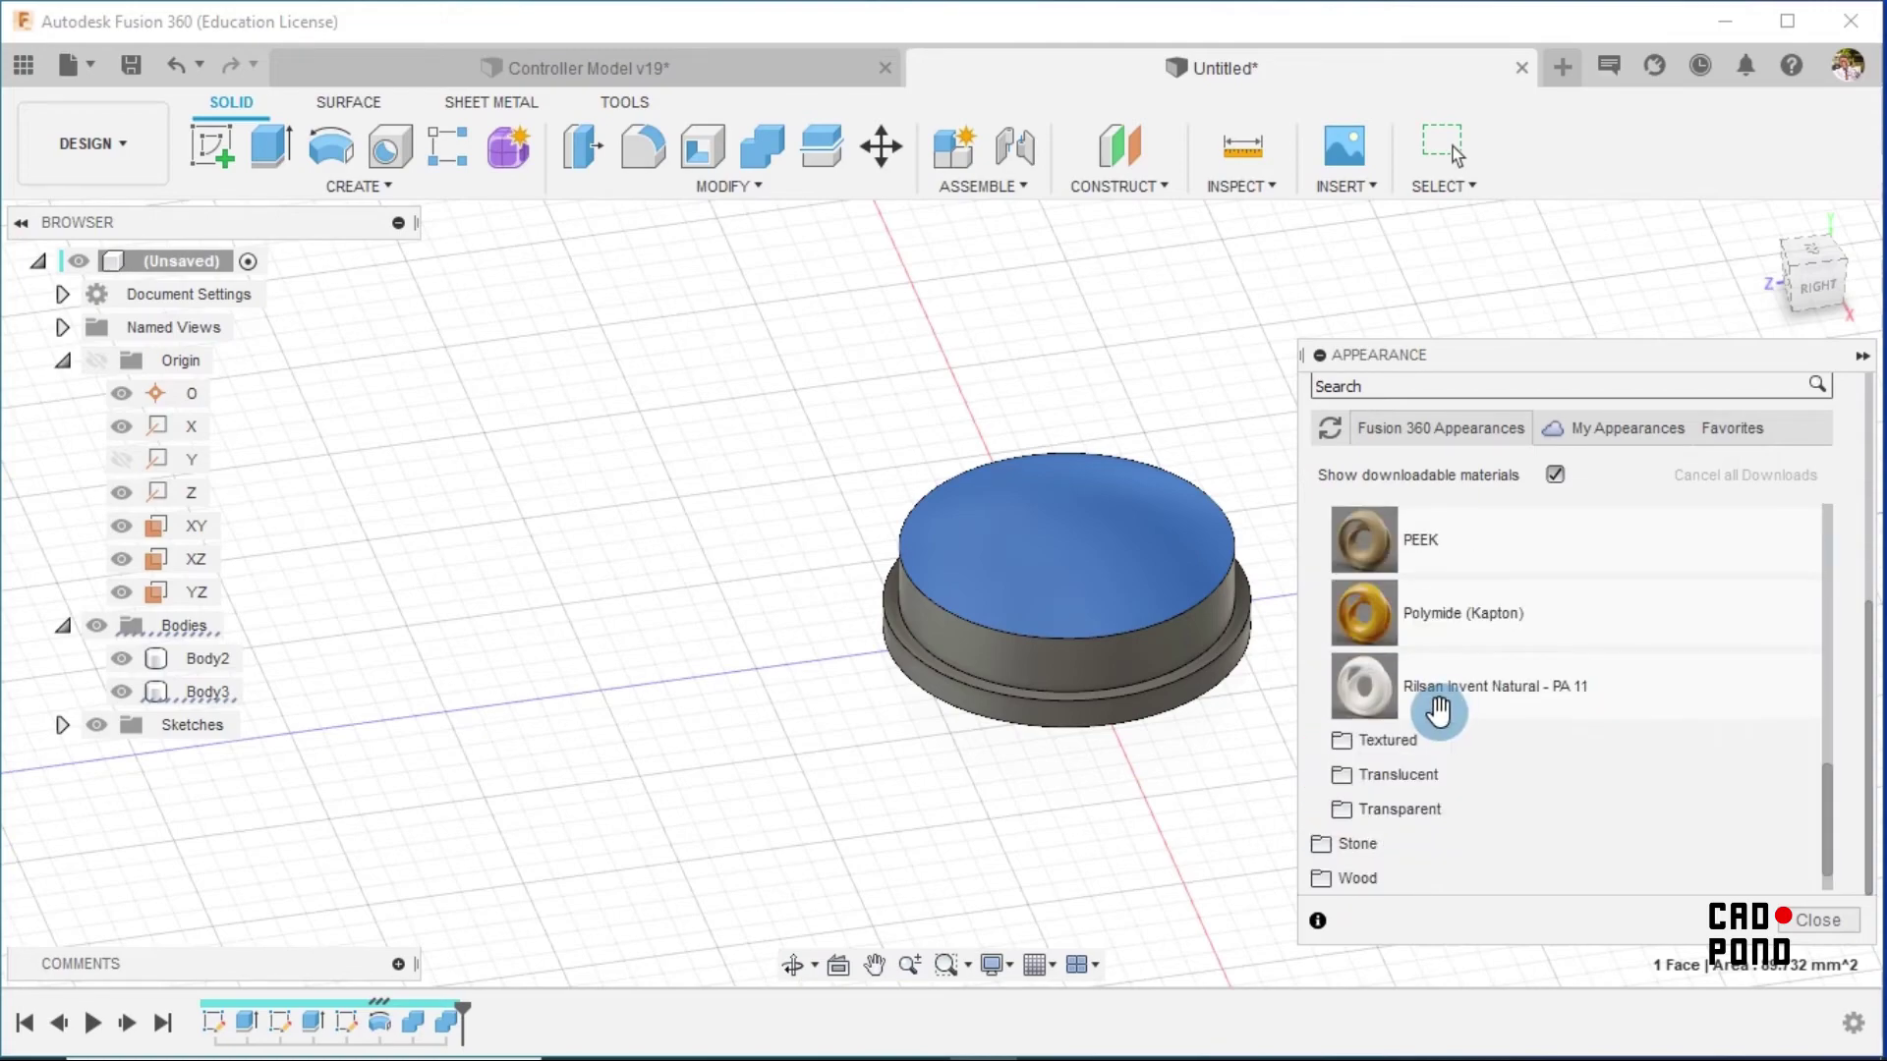
left_click(1418, 809)
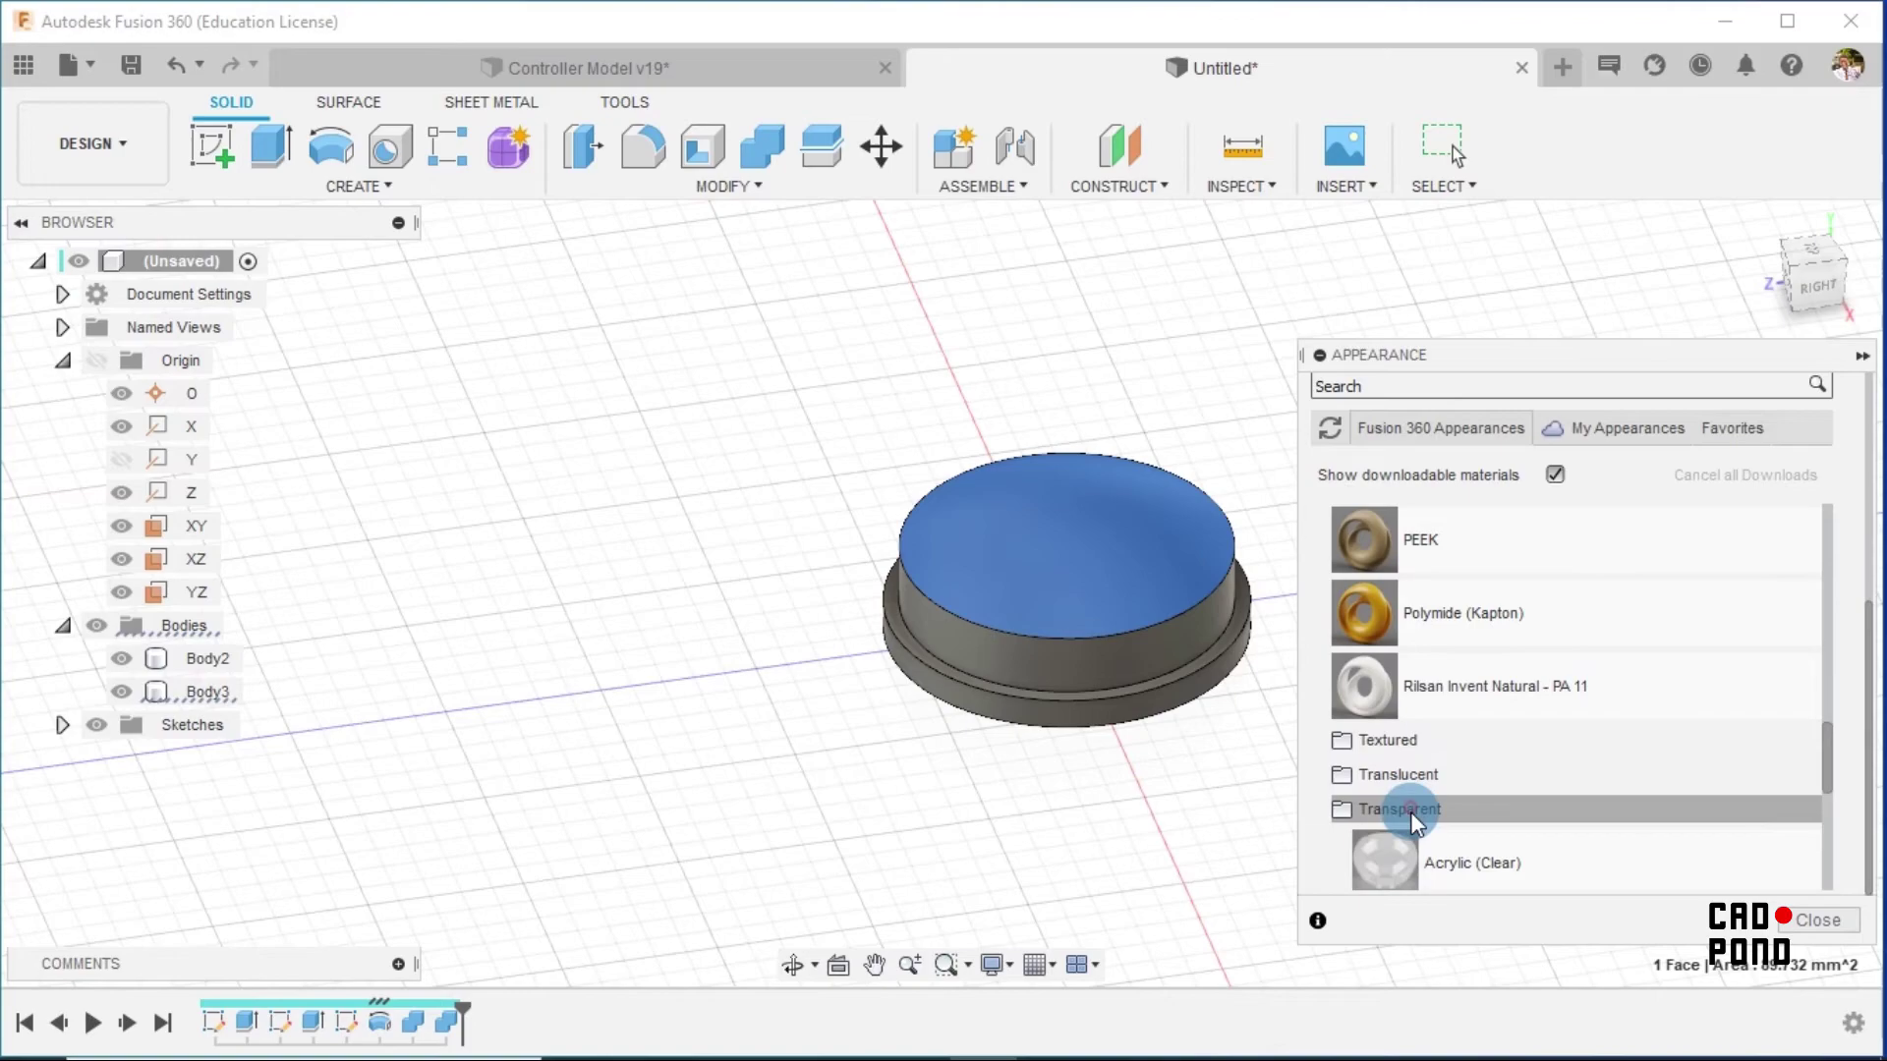
scroll(1420, 801, "down", 5)
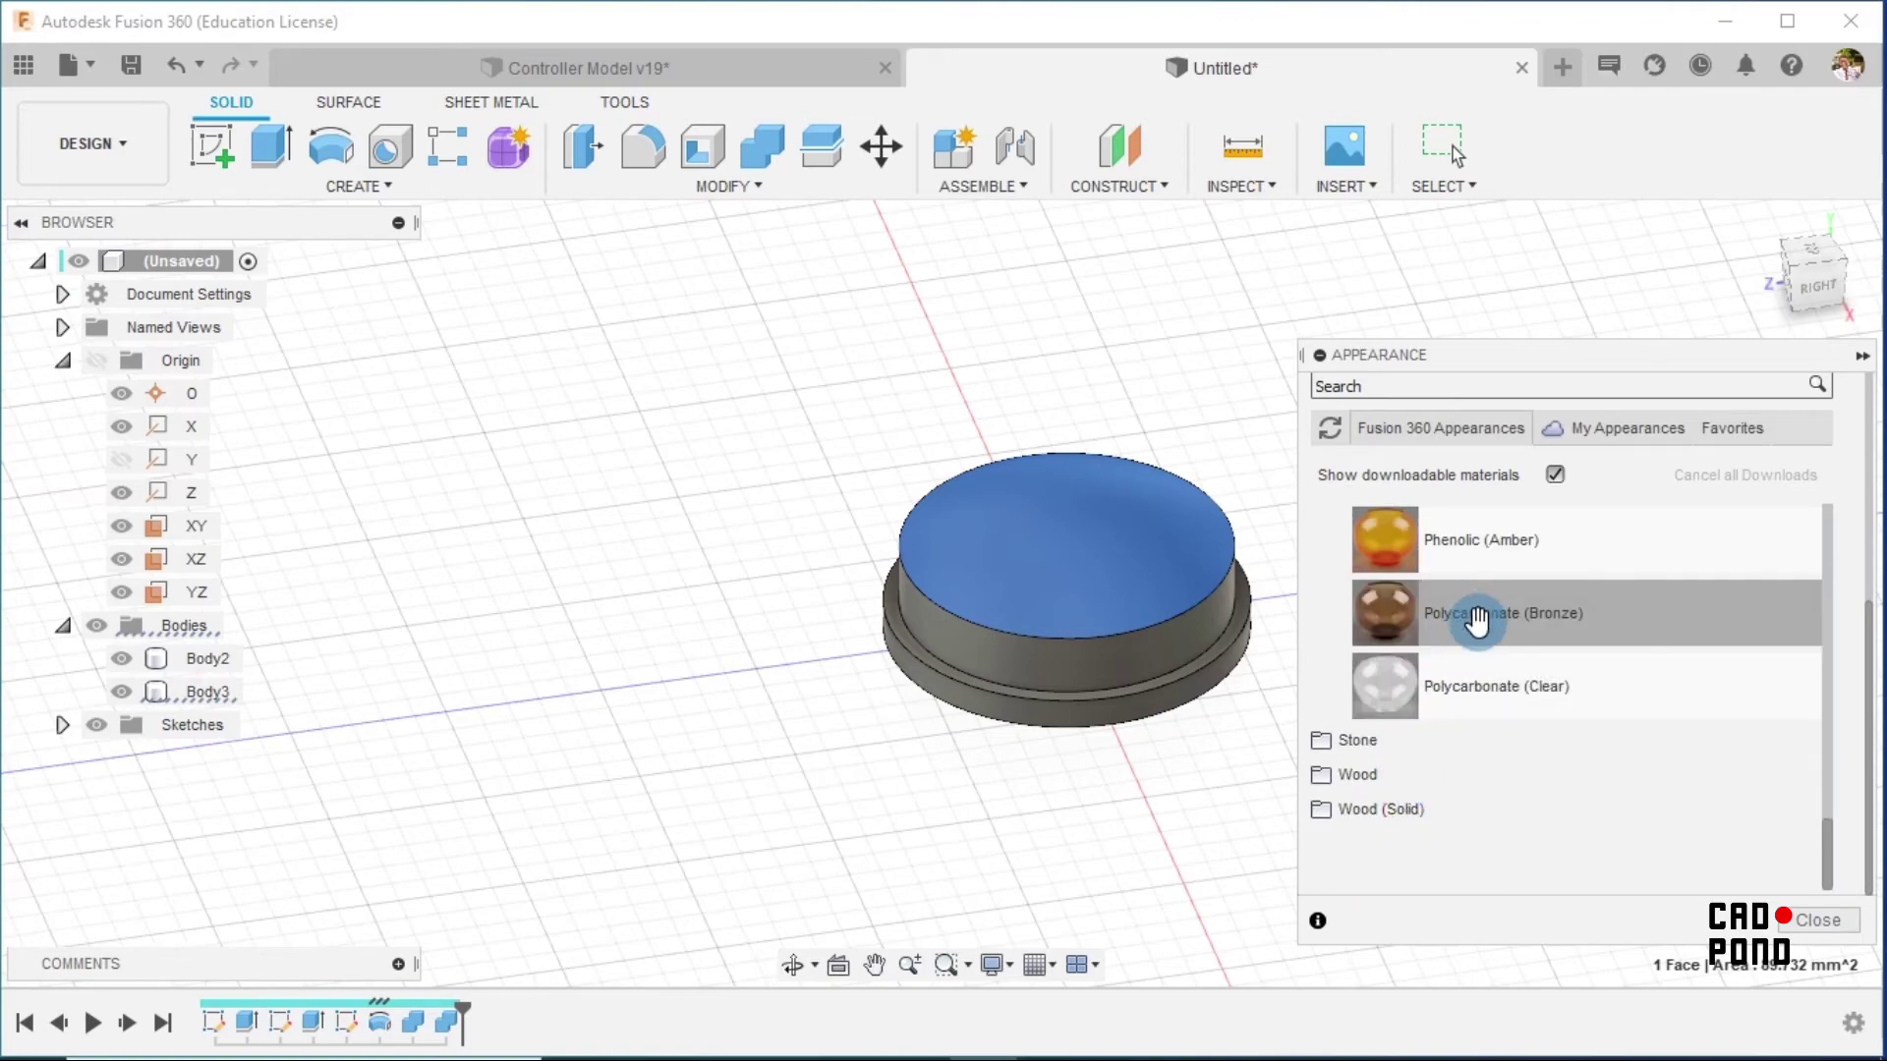
scroll(1465, 632, "up", 3)
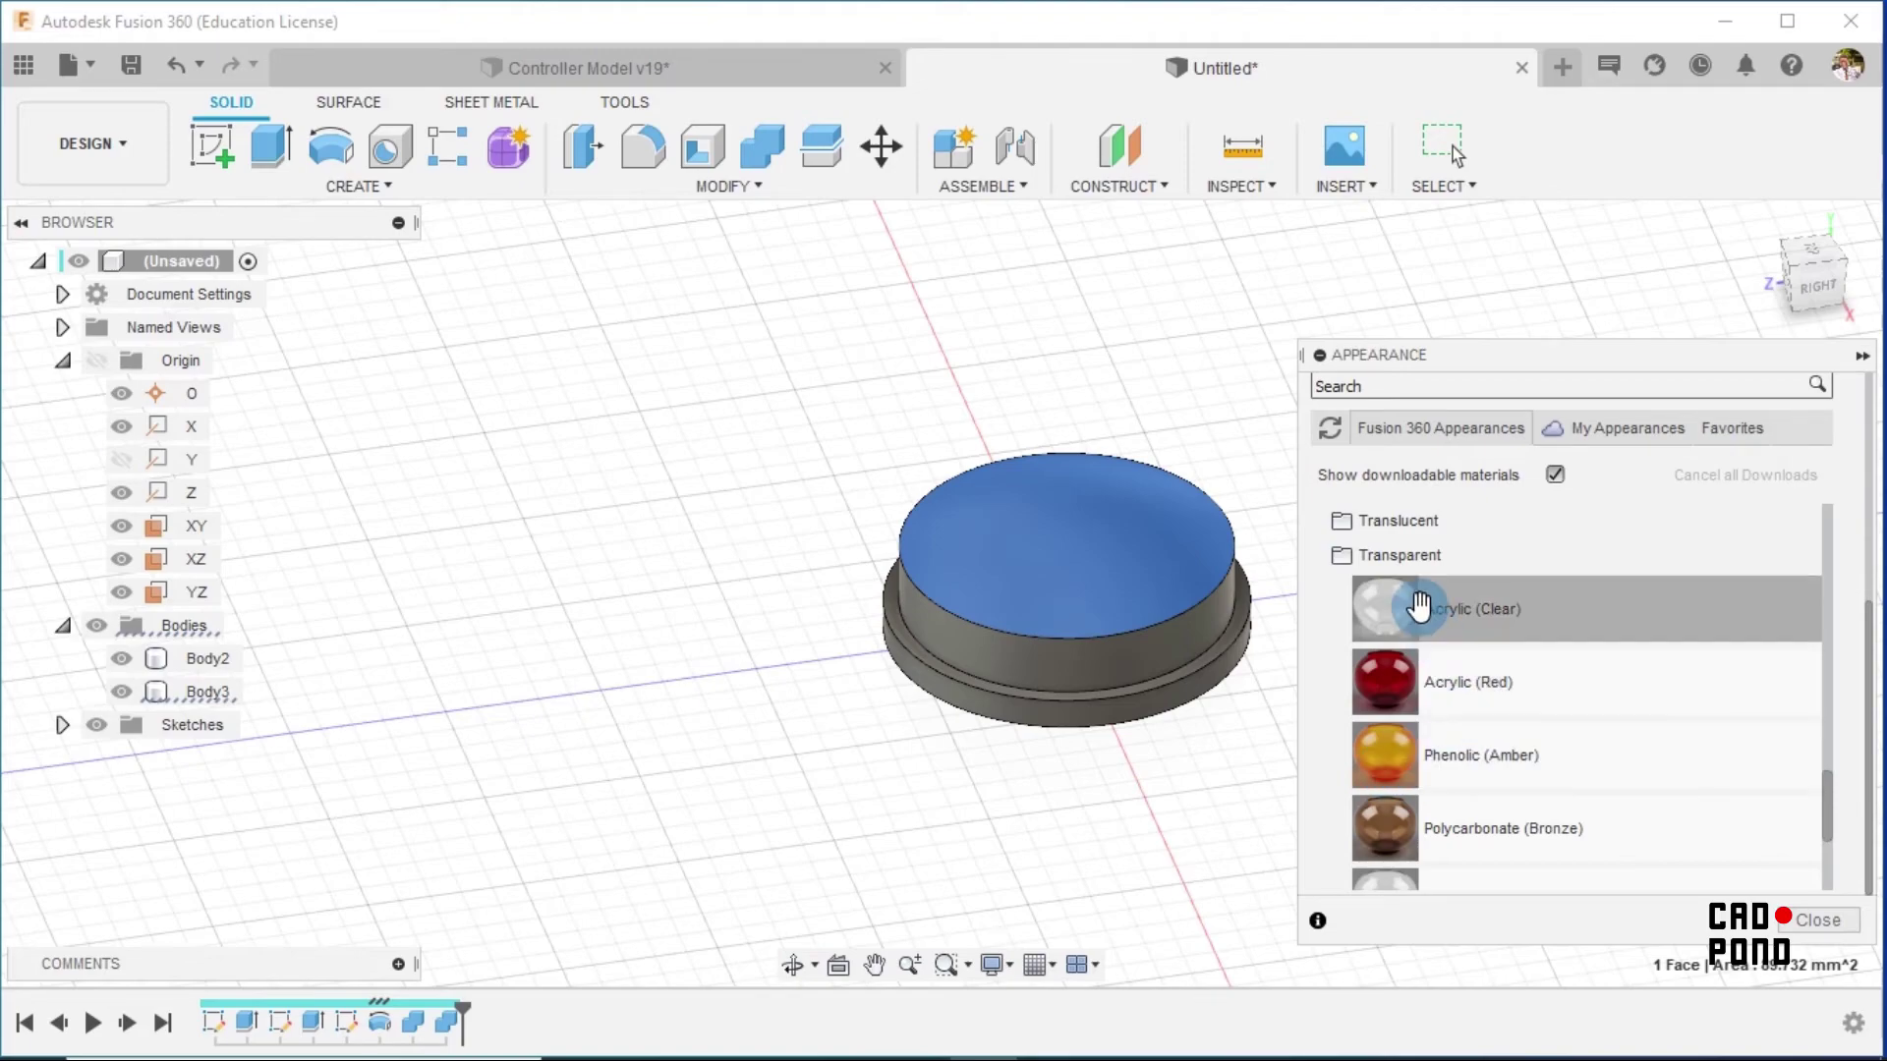
left_click_drag(1419, 606, 1148, 533)
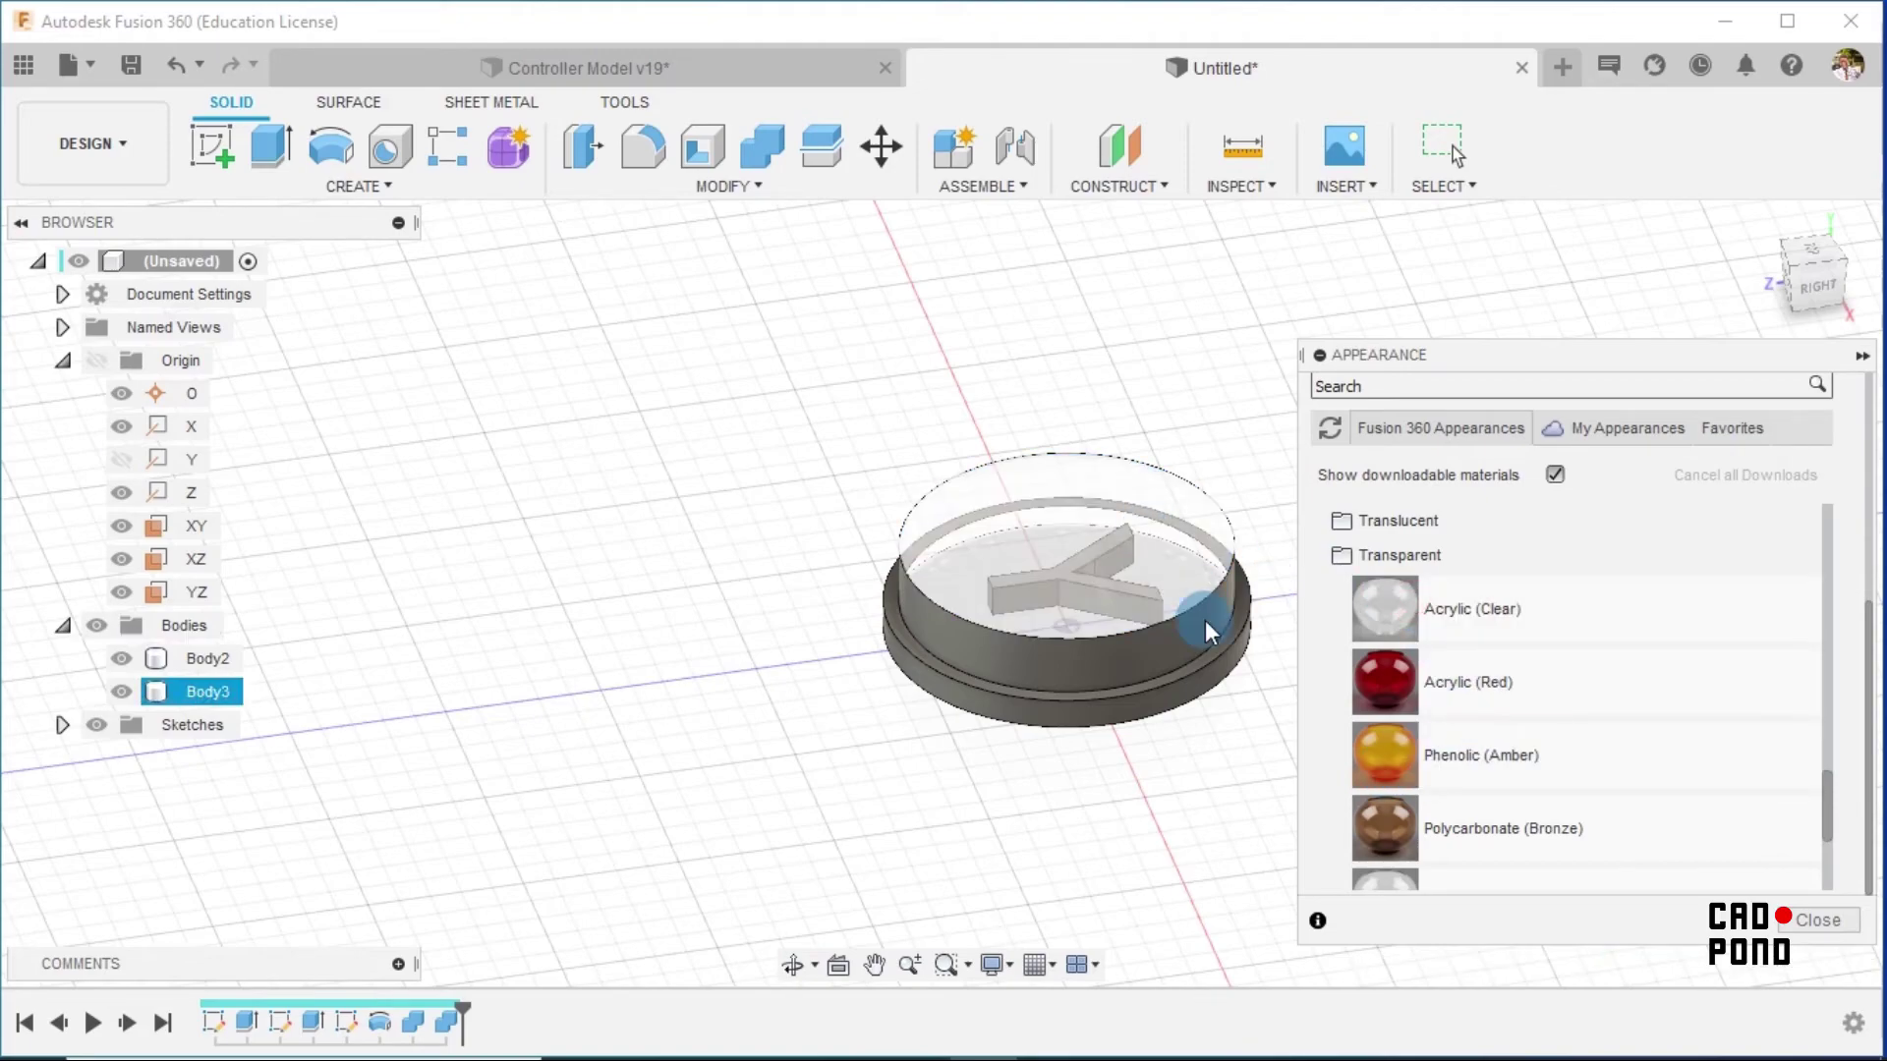
Apply Acrylic (Clear) to the whole cap body Body3 and close the Appearance dialog
scroll(1632, 570, "up", 10)
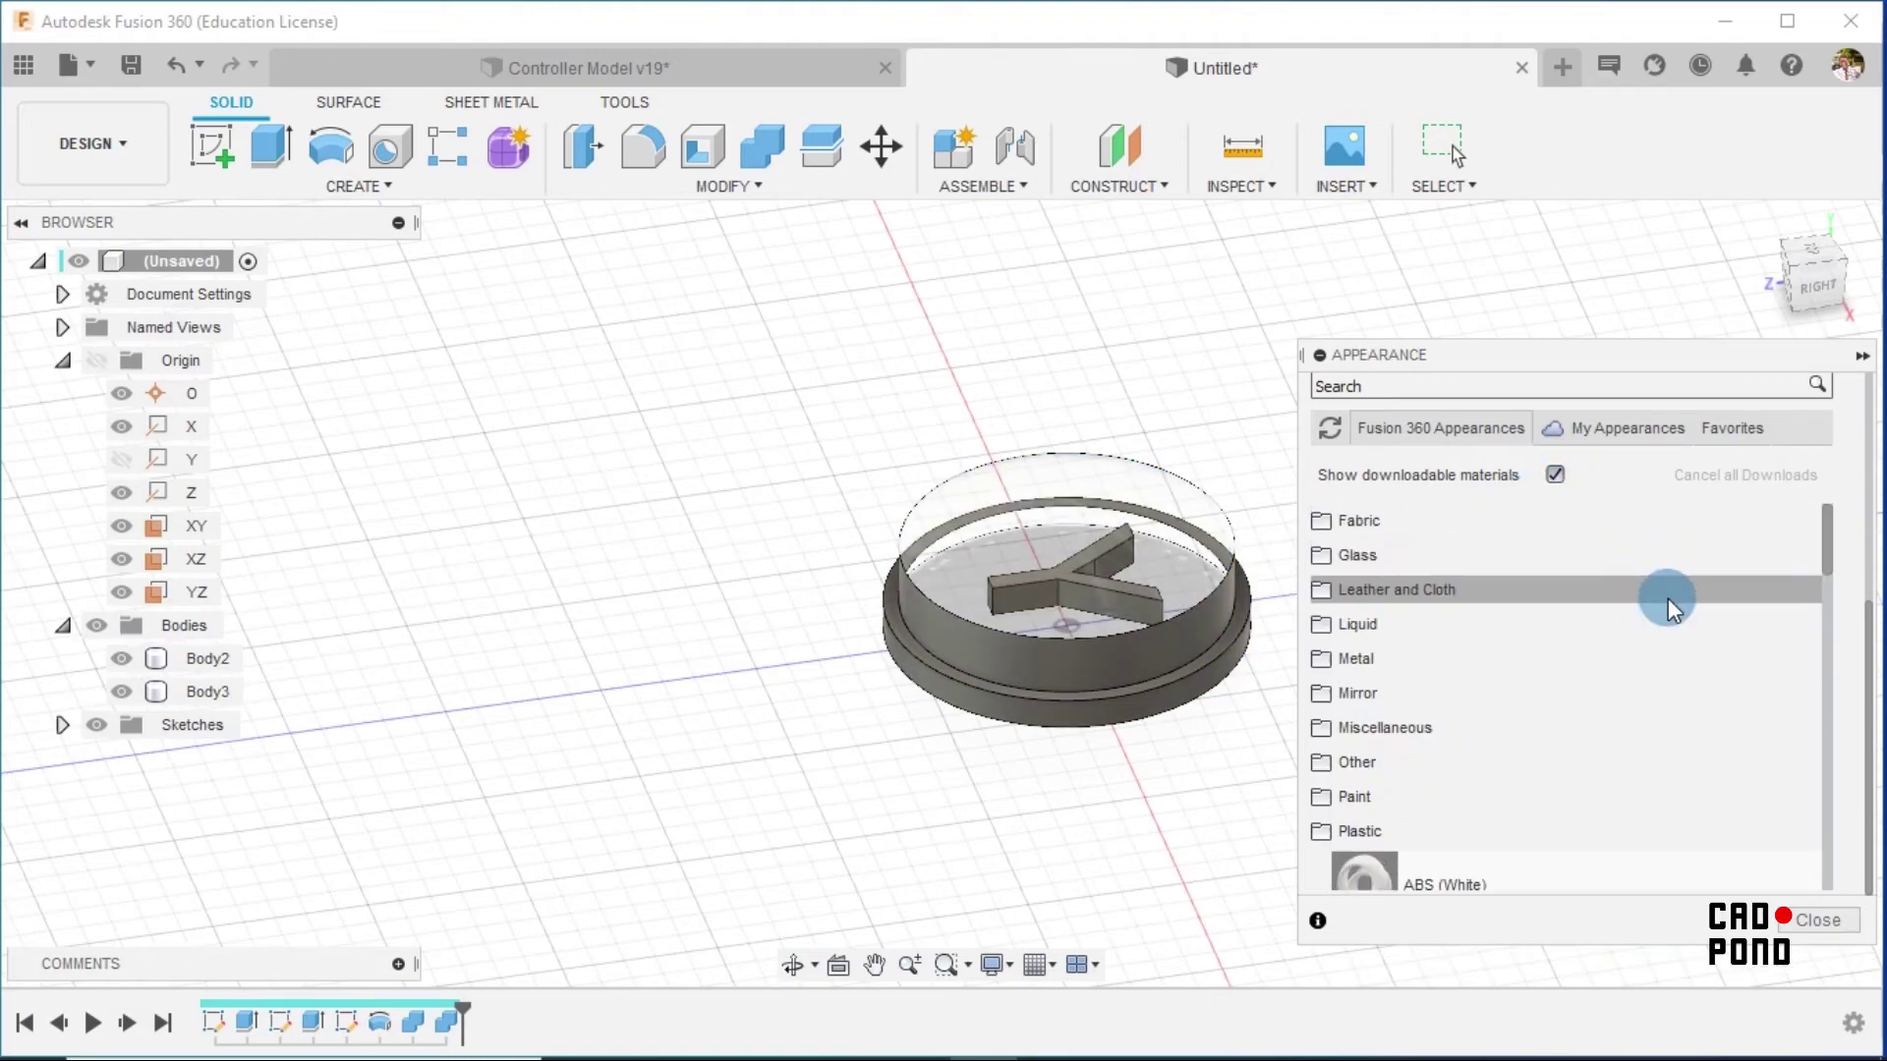
scroll(1671, 604, "up", 5)
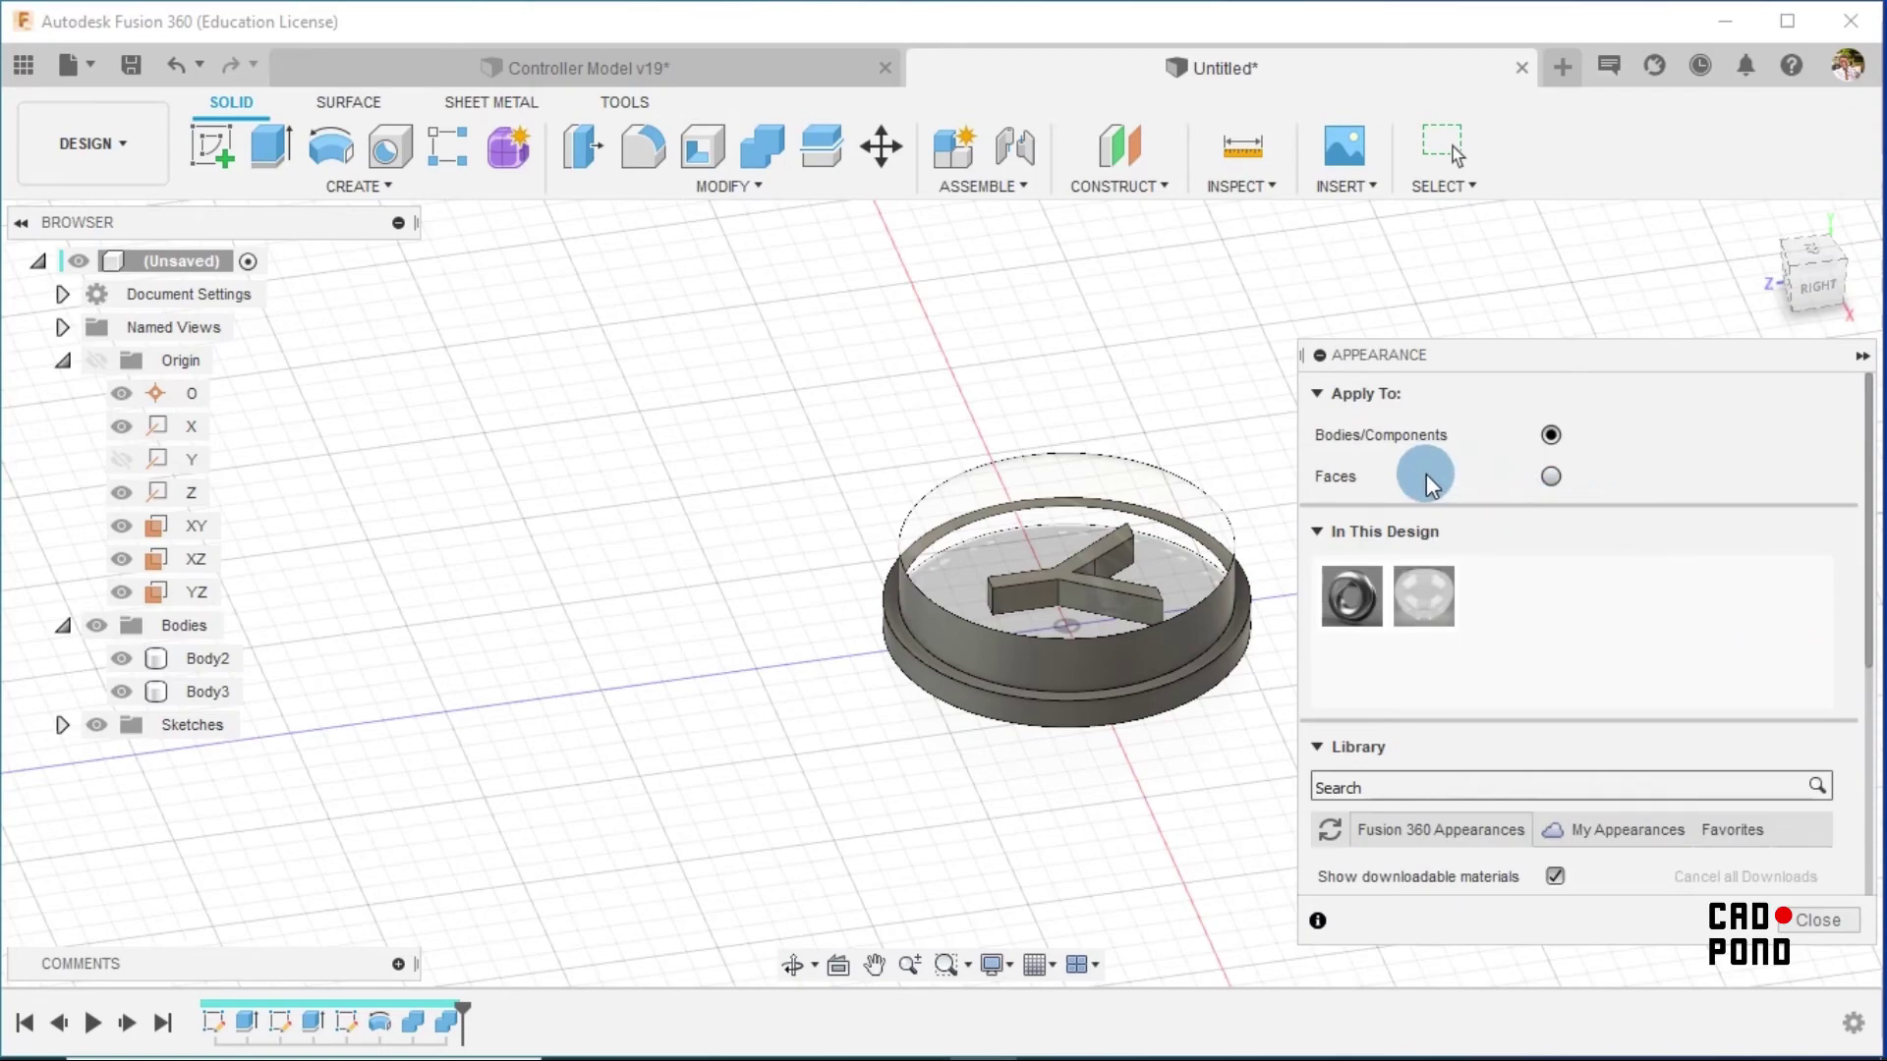
left_click_drag(1317, 601, 1060, 668)
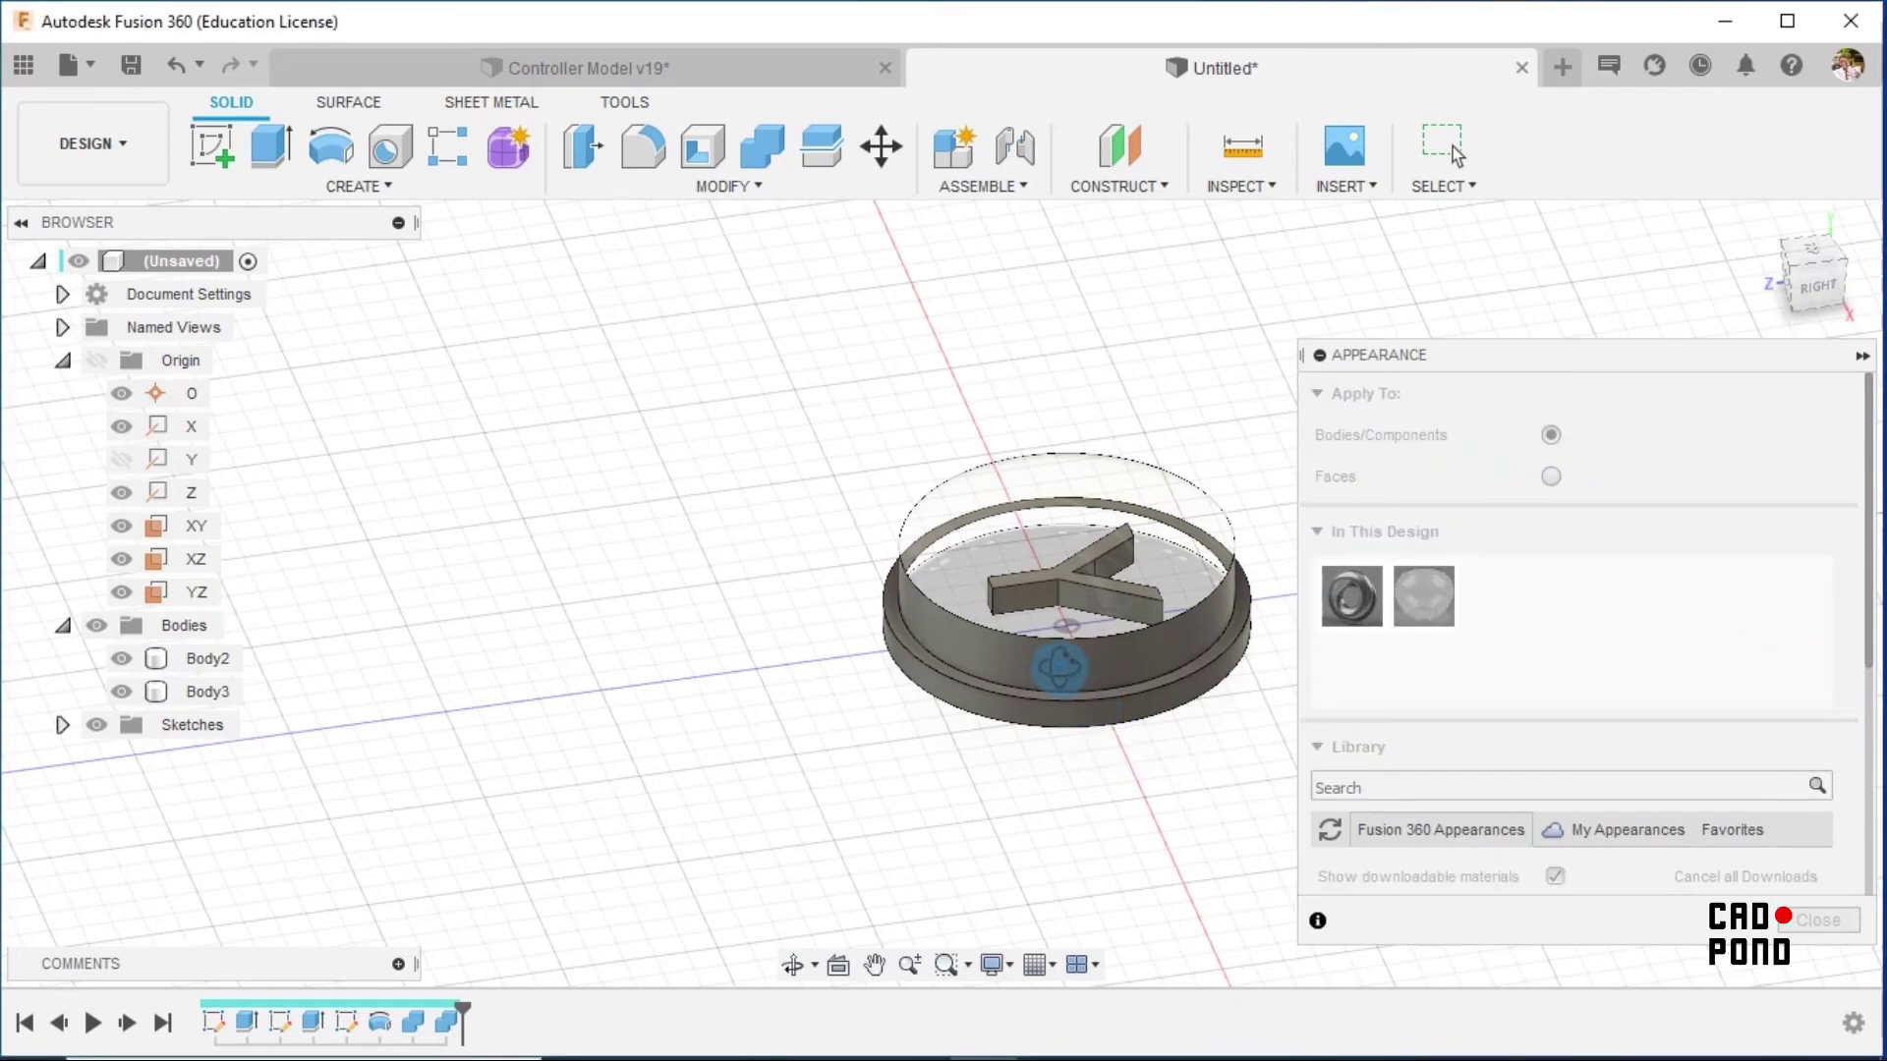
middle_click_drag(1059, 668, 1298, 661, "shift")
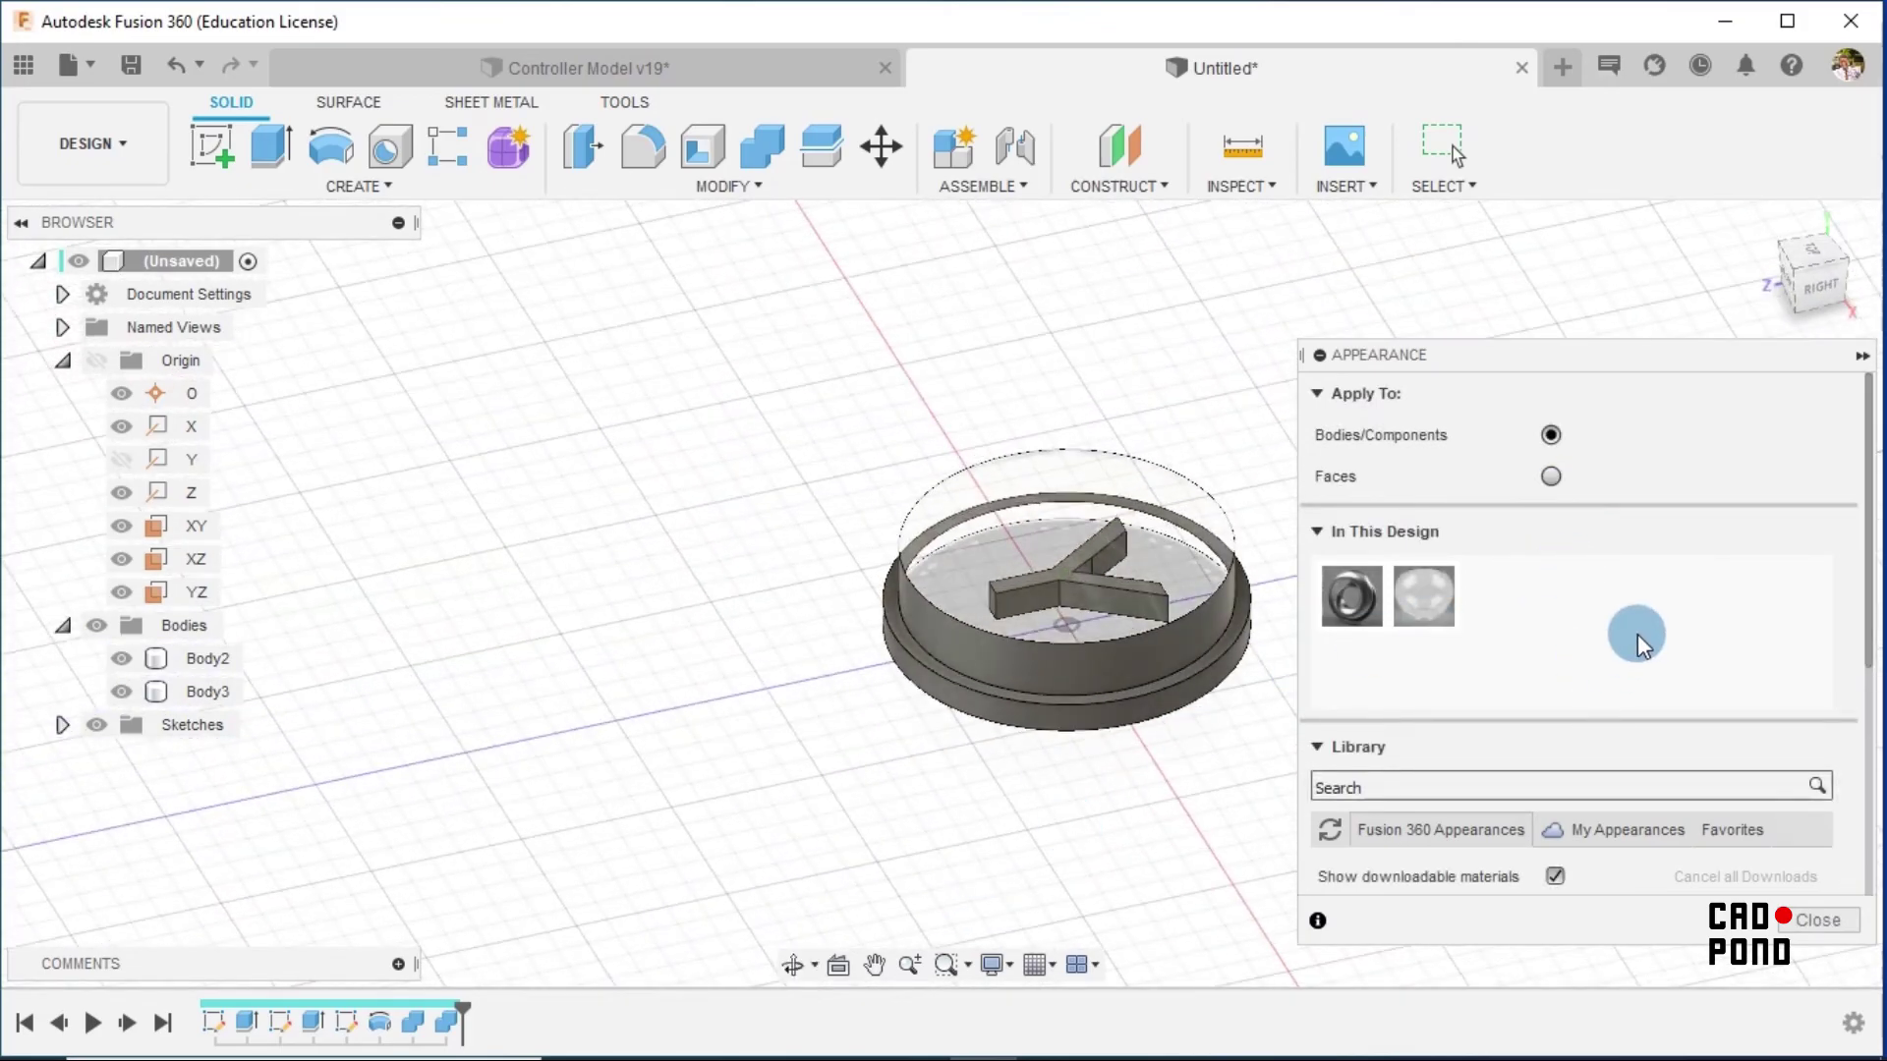
scroll(1562, 551, "down", 10)
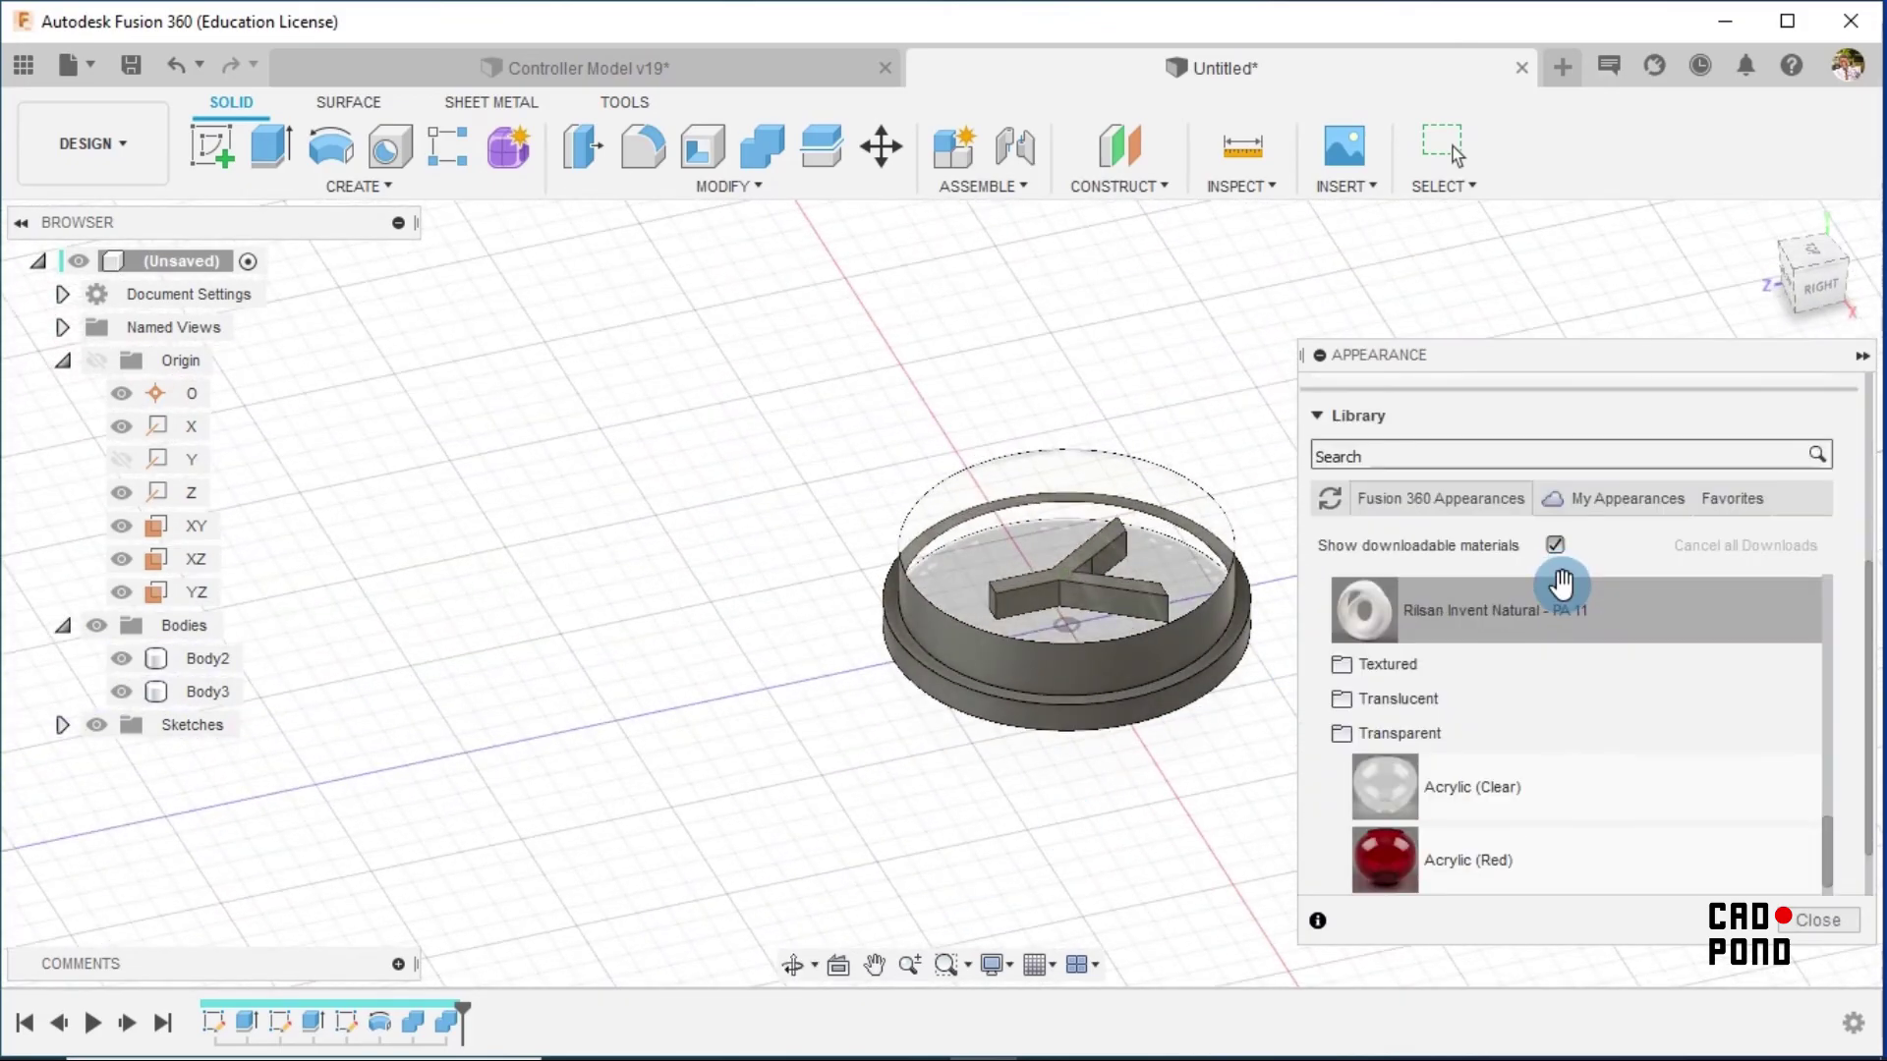
left_click(1172, 702)
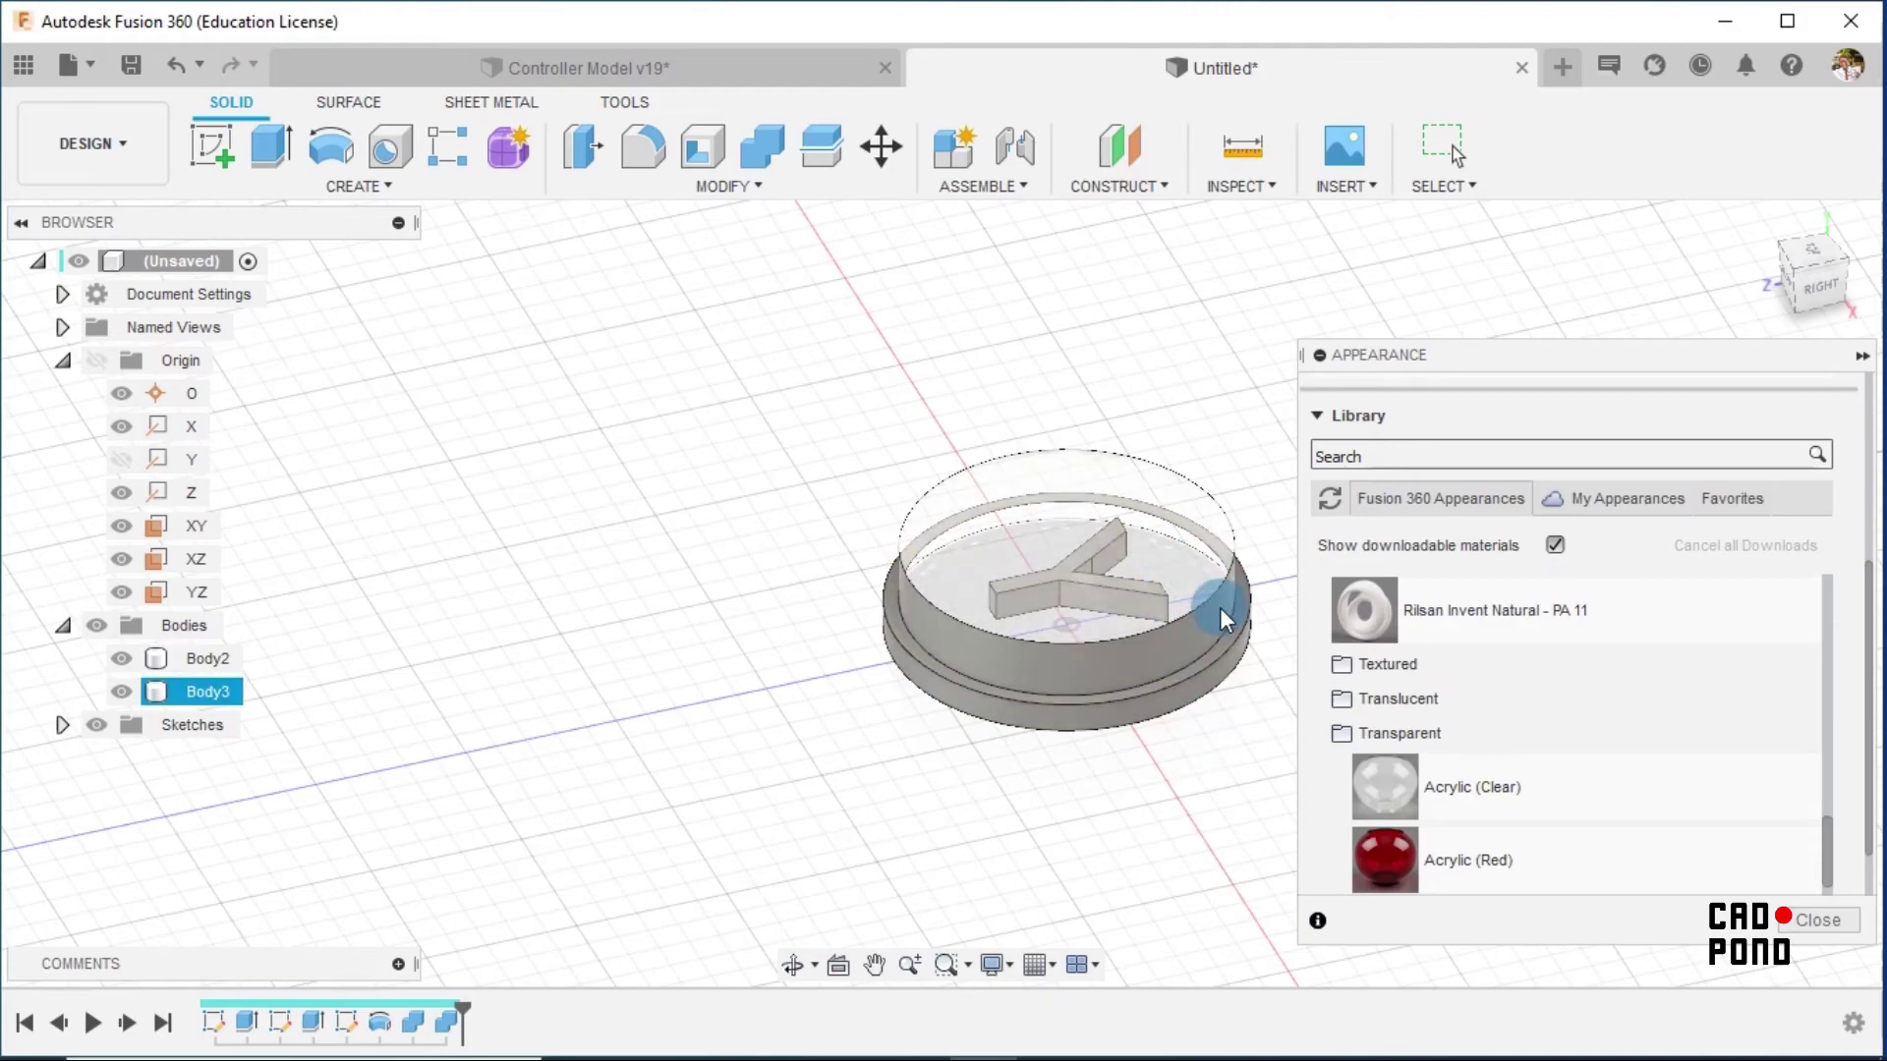
left_click_drag(1612, 762, 1152, 707)
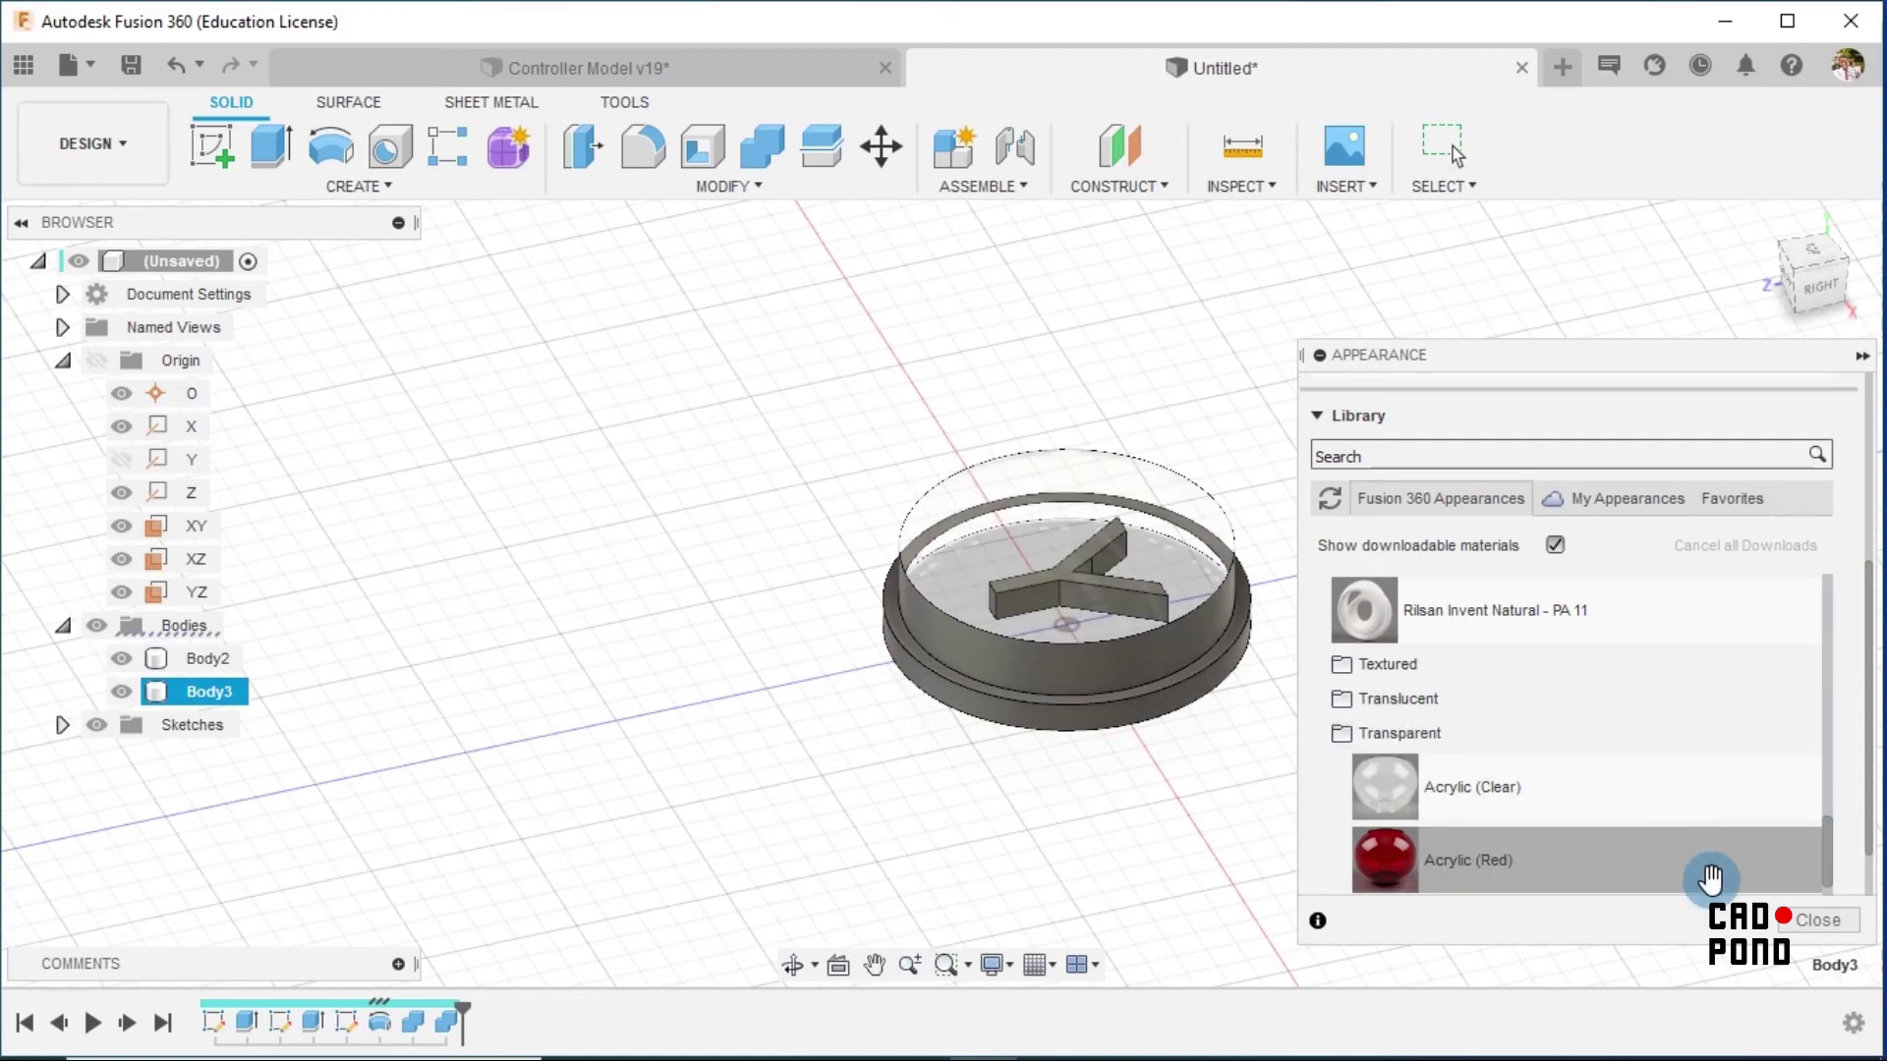
left_click(1818, 920)
left_click(1412, 710)
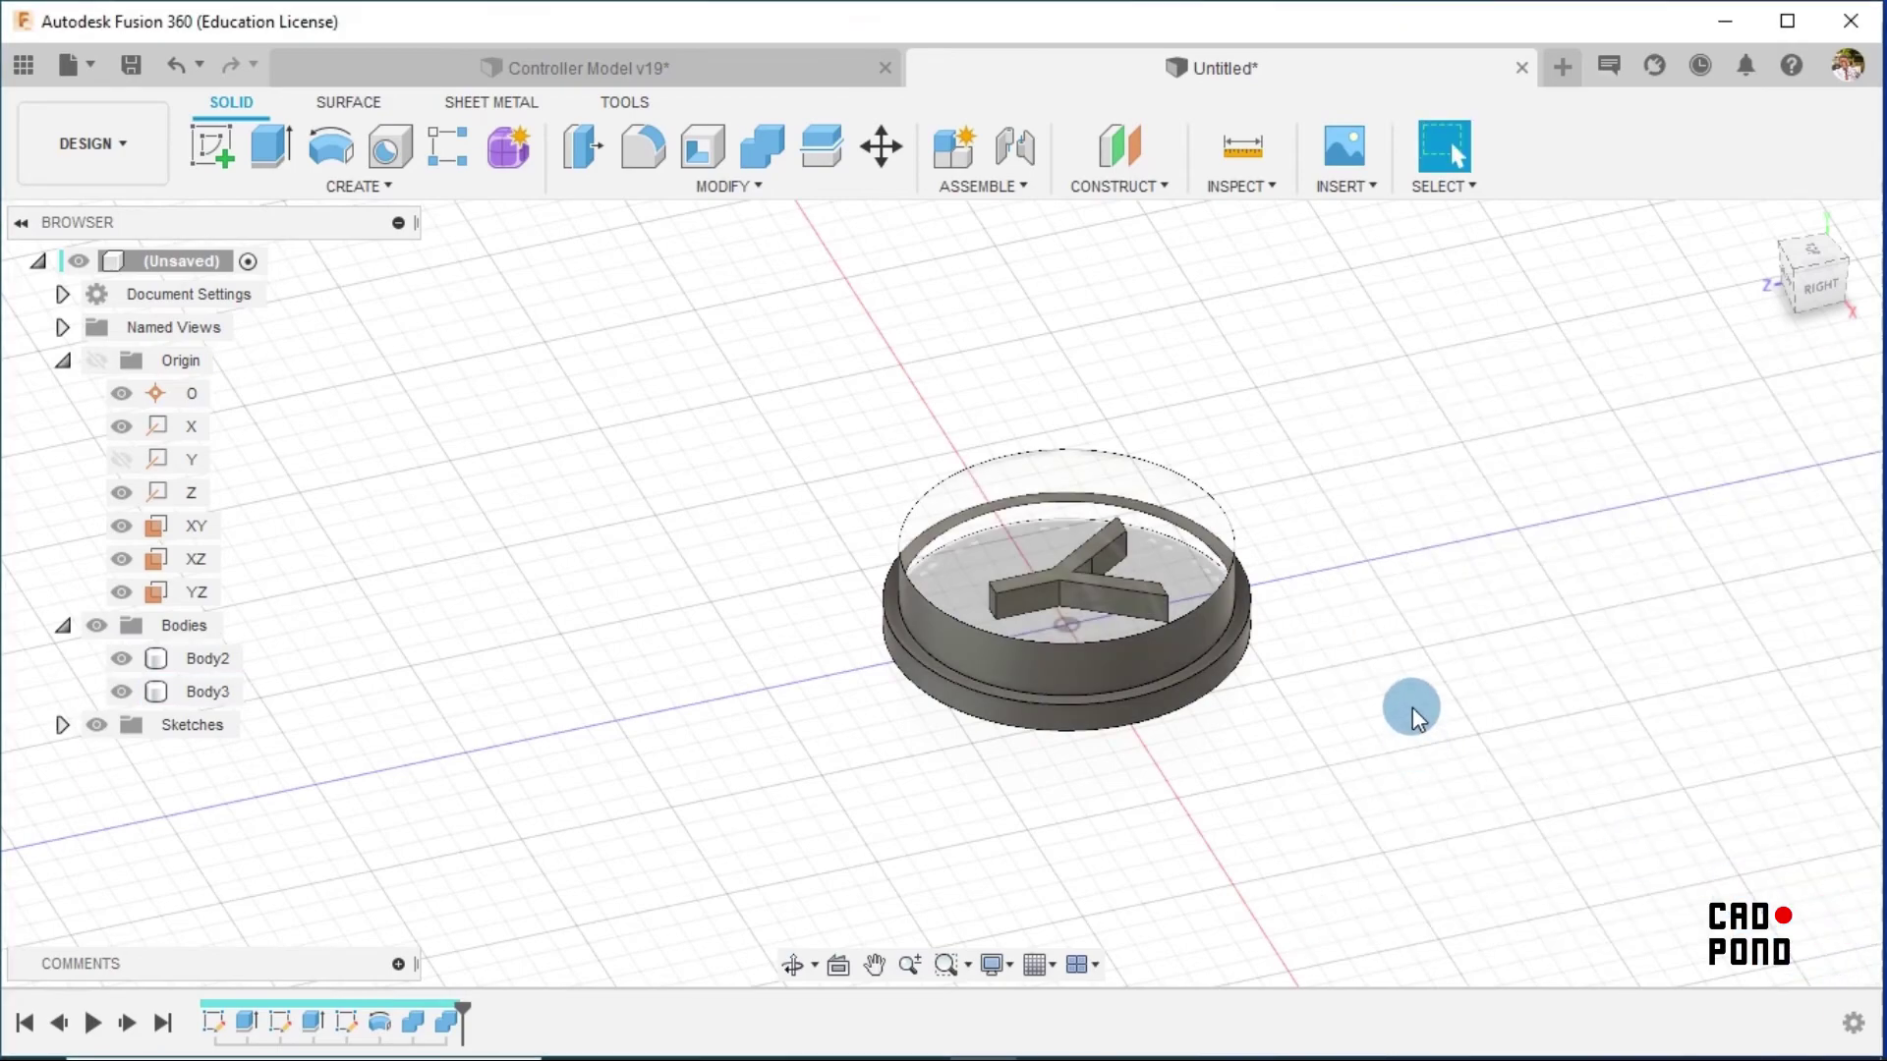
Undo the acrylic appearance and save as 'Y' in X-BOX Series X Controller > Reference Files > Buttons
key("ctrl+z")
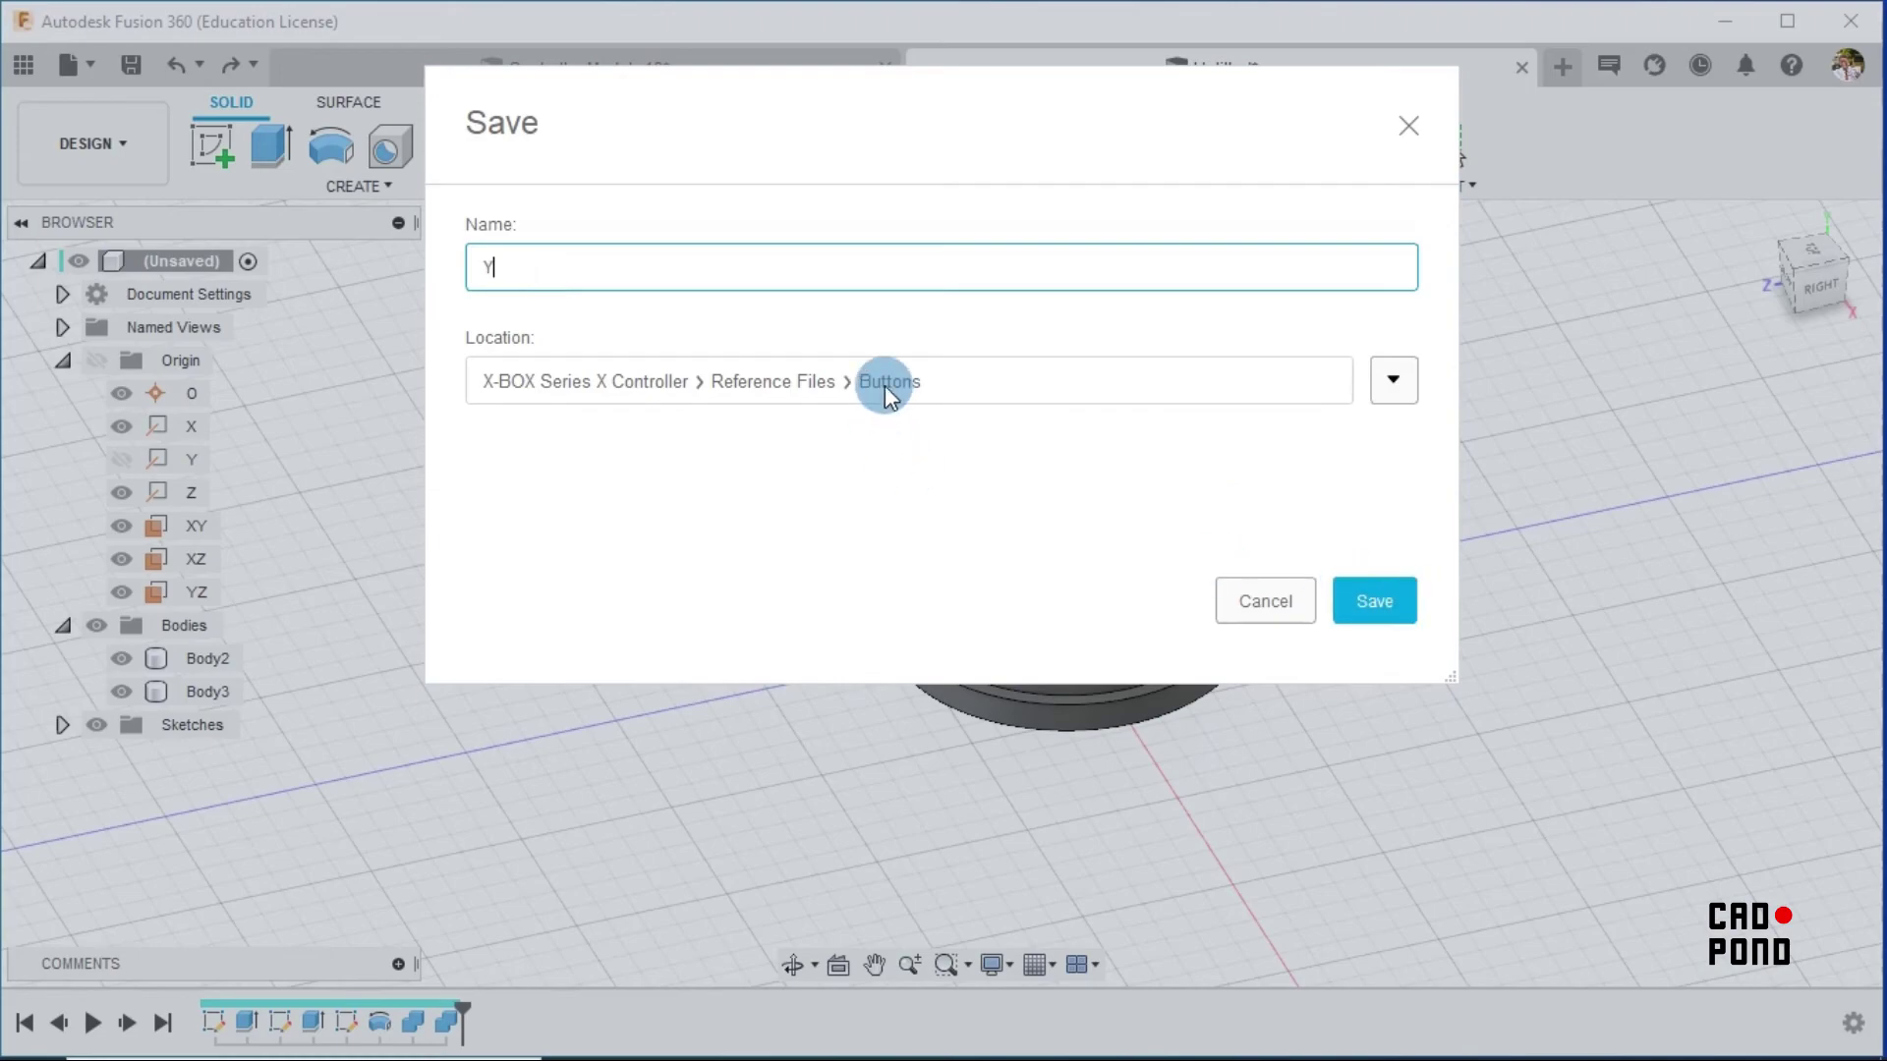
left_click(1365, 591)
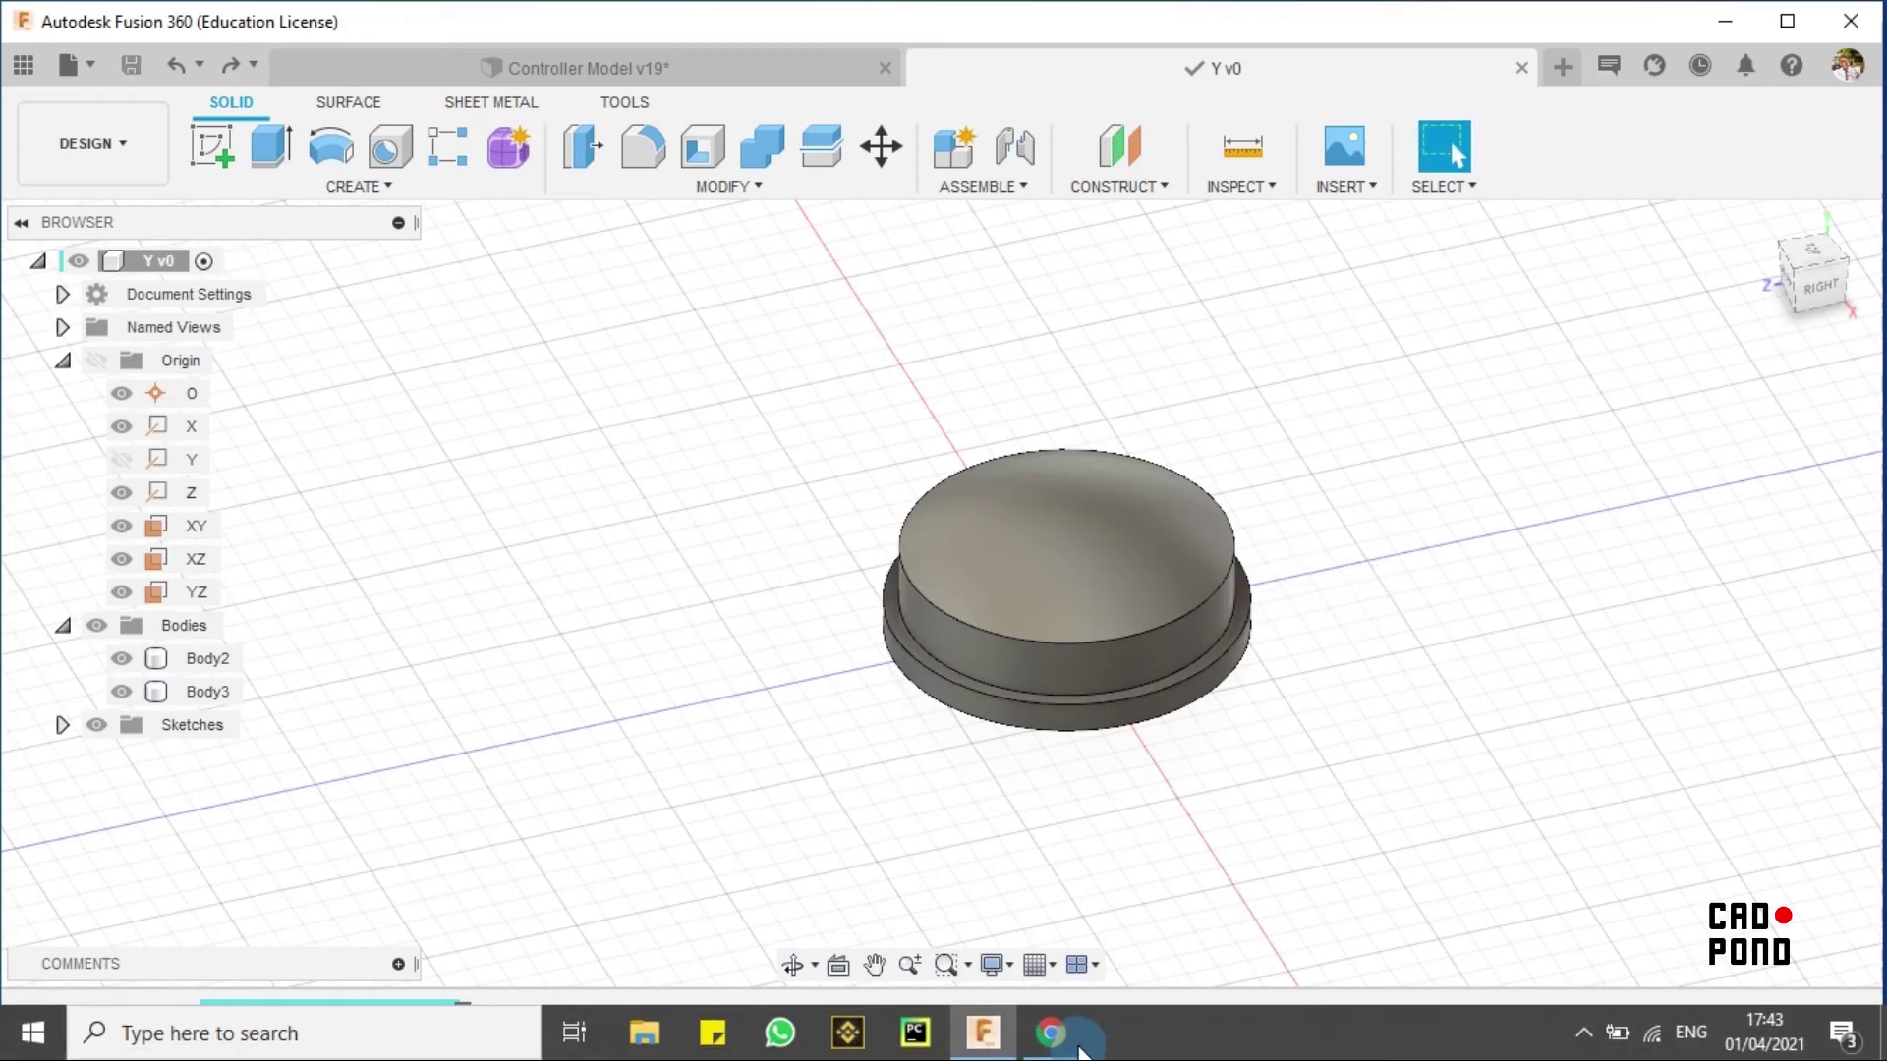
left_click(1058, 1032)
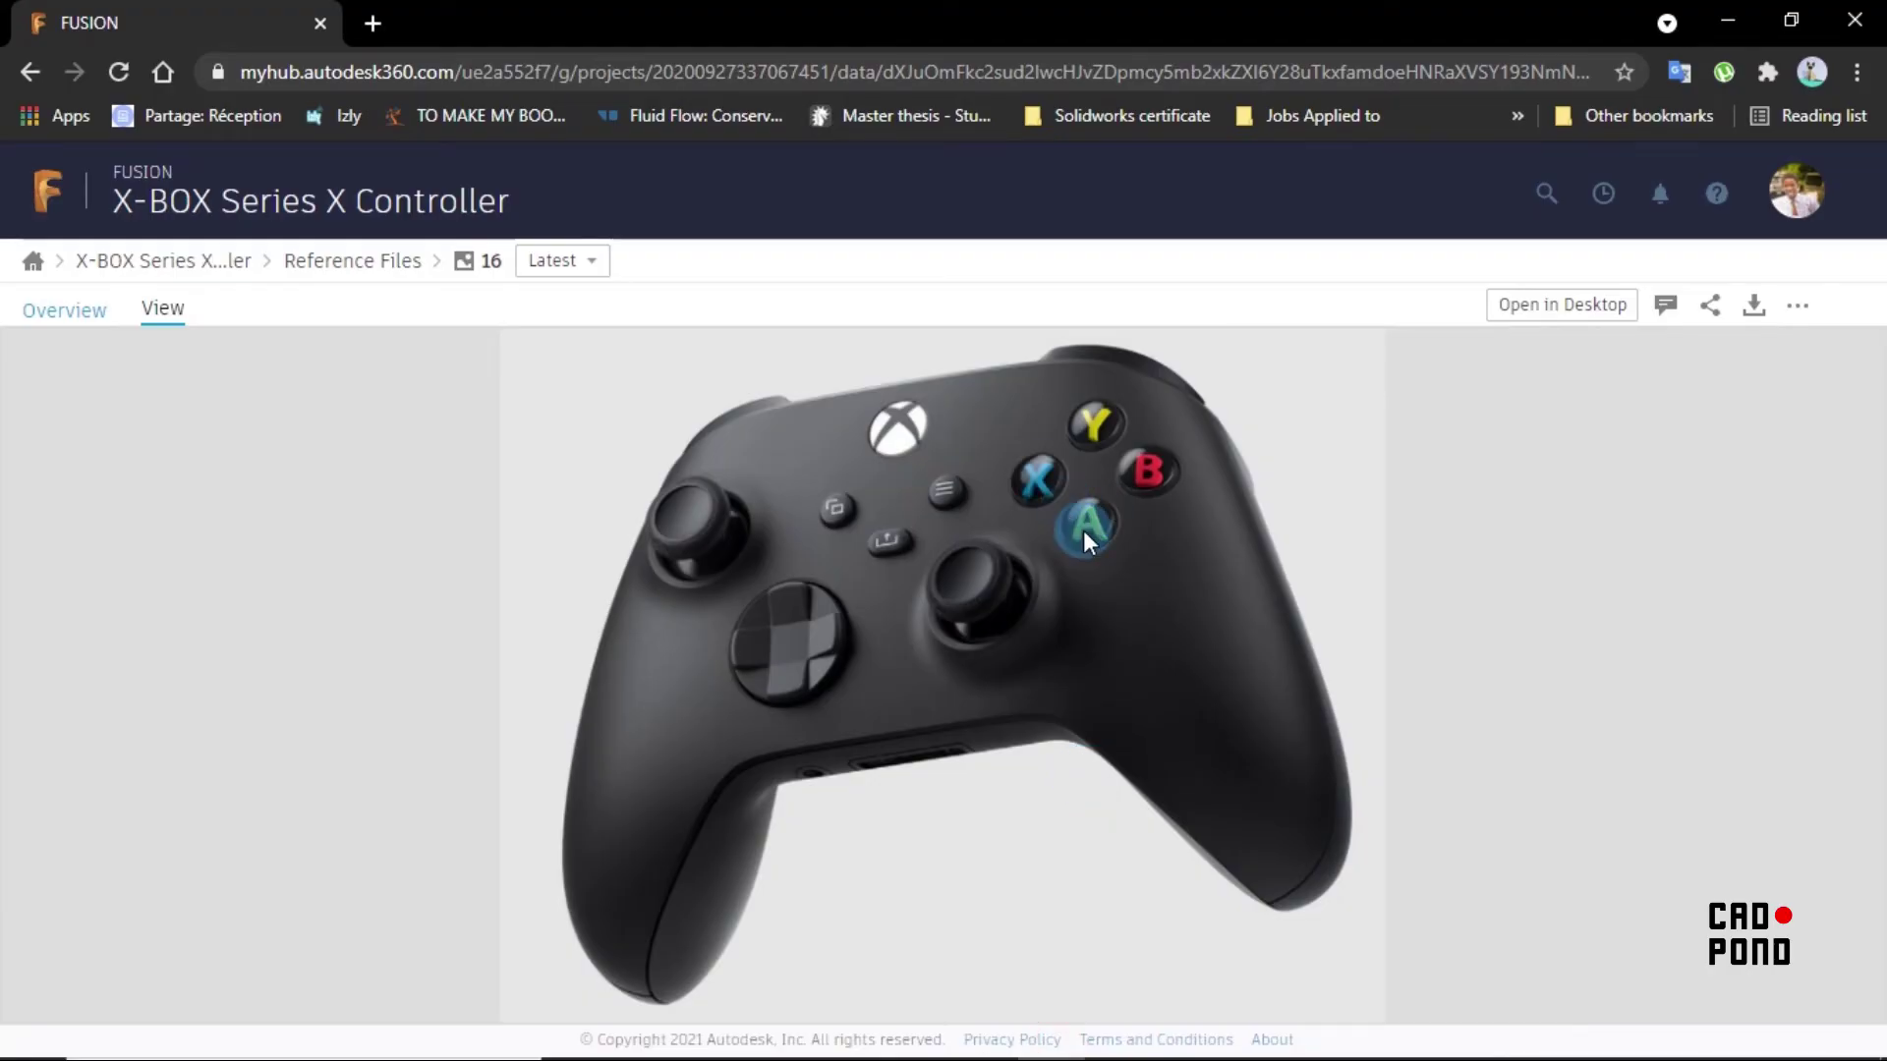